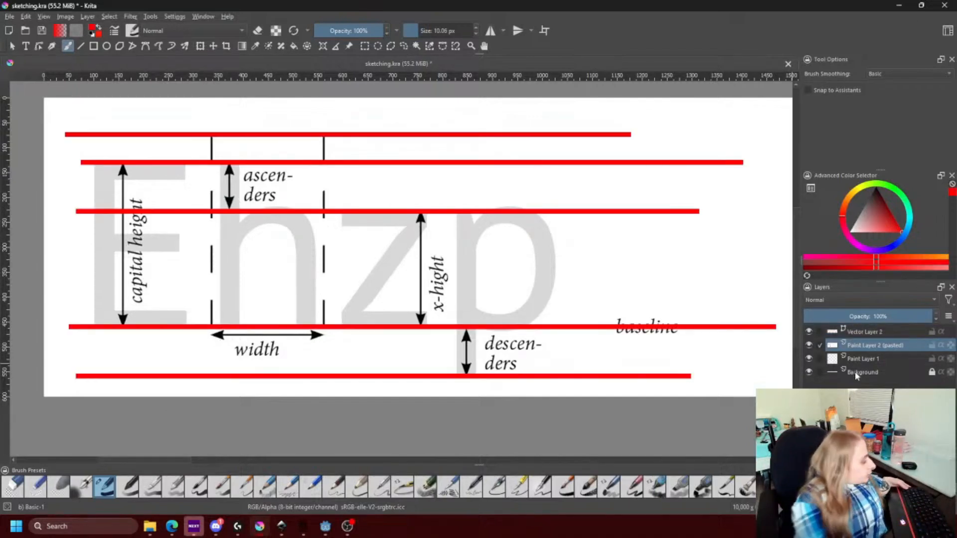
Delete the pasted lettering reference layer and stretch the topmost red guide line to about 9950 px wide.
key(shift+Delete)
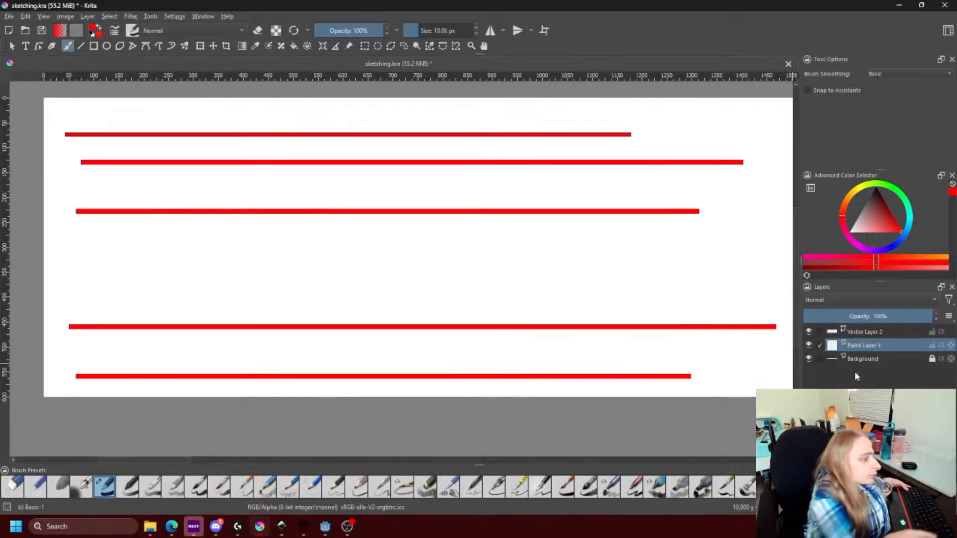
click(12, 46)
scroll(380, 181, down, 2)
scroll(377, 177, down, 1)
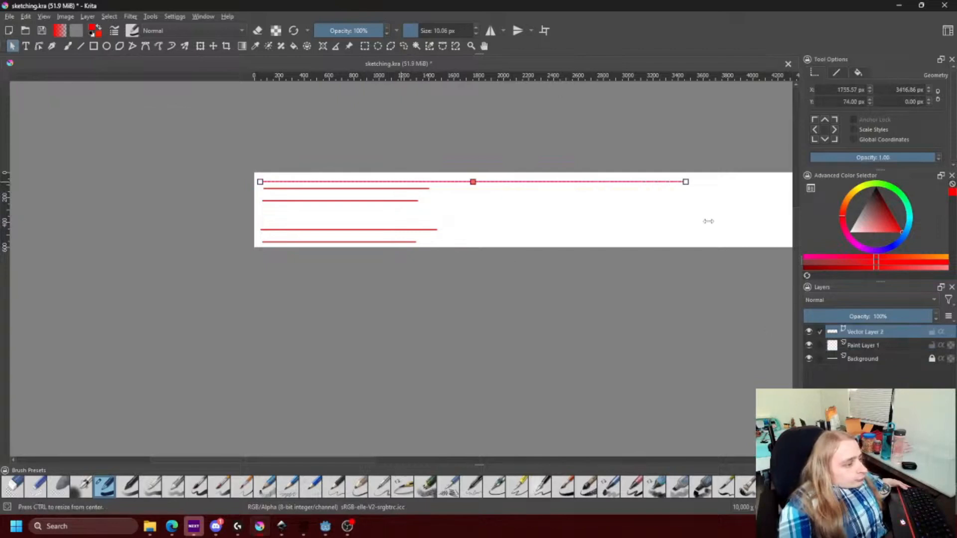
drag(709, 220, 319, 182)
drag(515, 461, 198, 454)
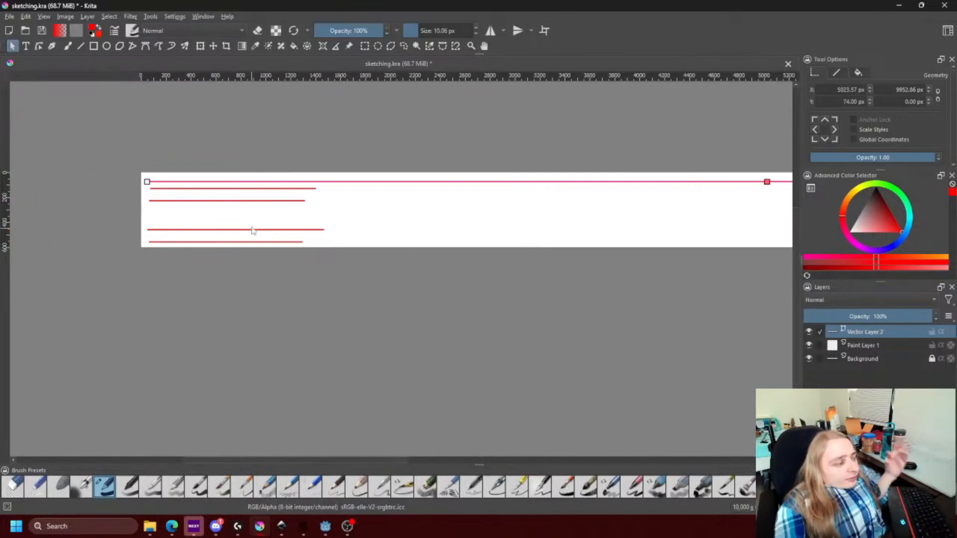
Align the second guide line's start with the top one and stretch the remaining guide lines across the canvas.
click(221, 189)
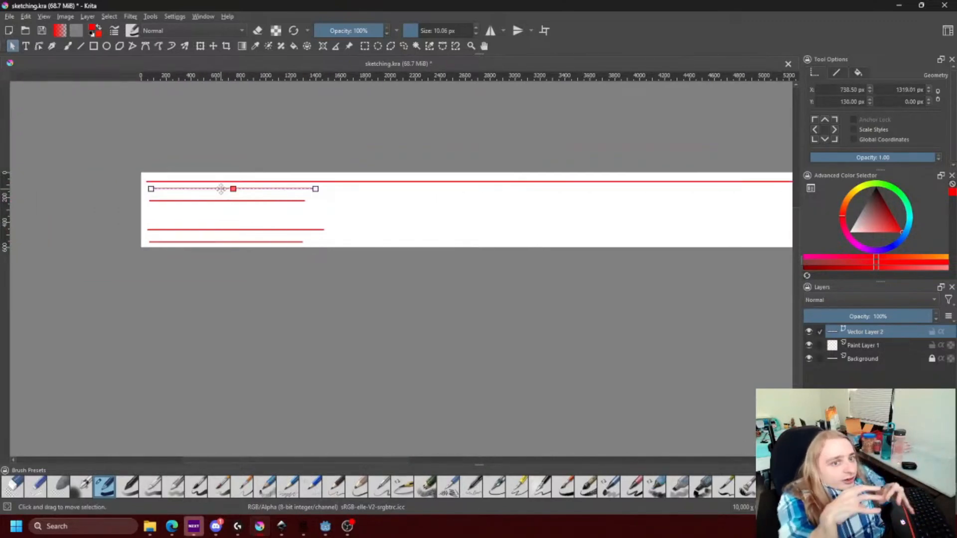
click(221, 189)
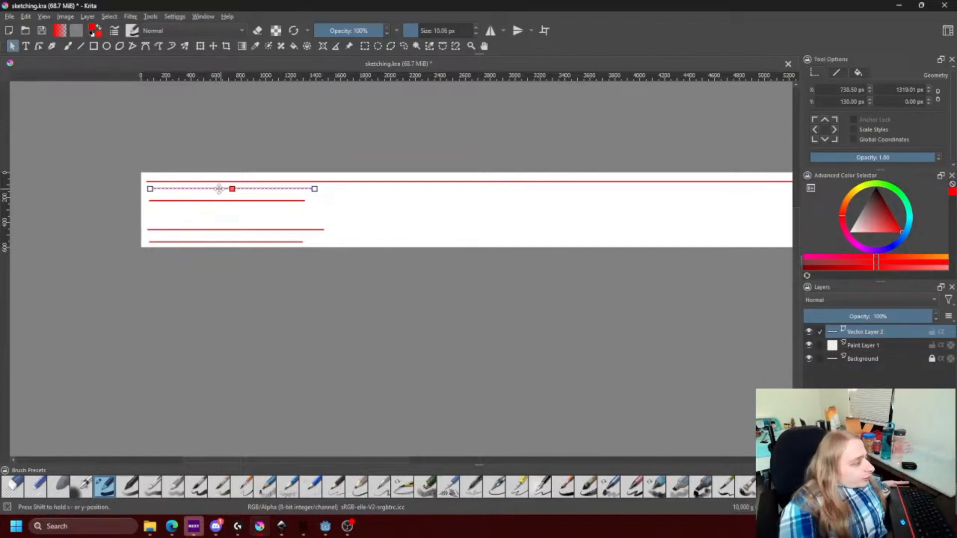
key(1)
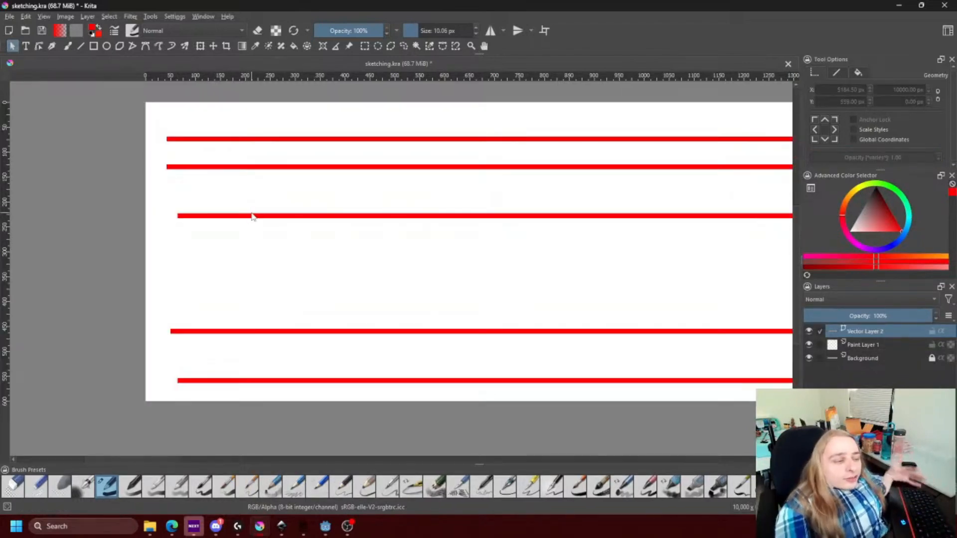
Recolour the second and fourth guide lines dark grey and the two outer lines blue.
click(247, 167)
shift+click(243, 331)
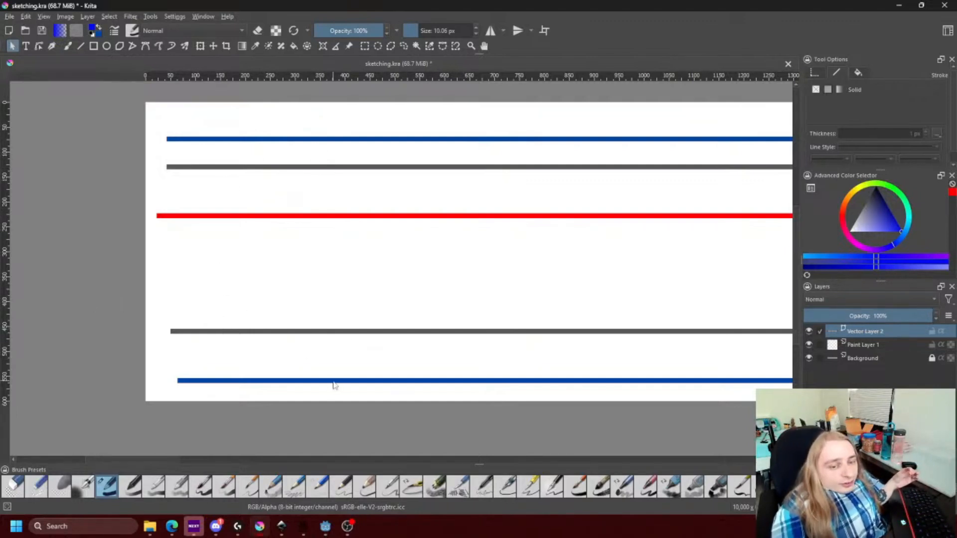
mouse_move(314, 216)
mouse_down()
mouse_move(312, 255)
mouse_move(316, 217)
mouse_move(316, 227)
mouse_up()
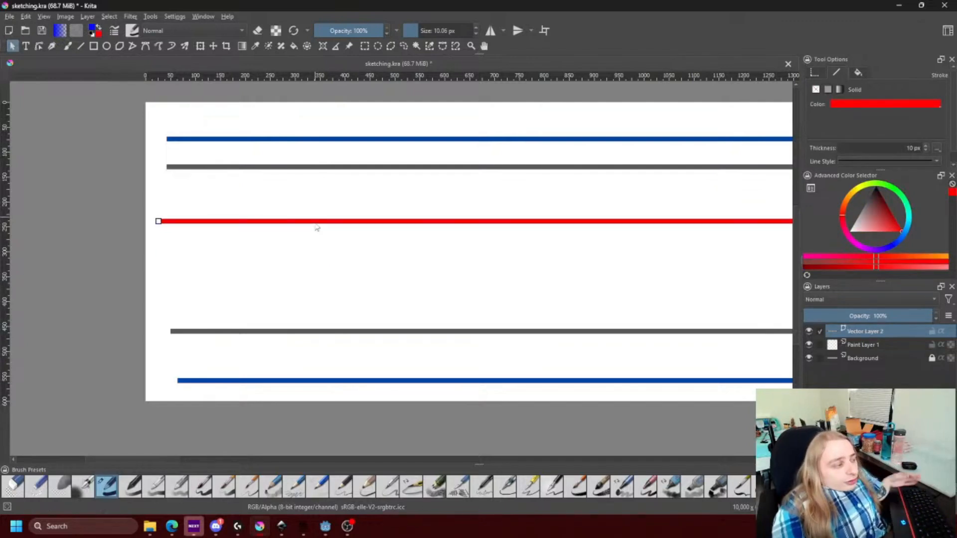
key(ctrl+z)
drag(317, 208, 314, 259)
key(ctrl+z)
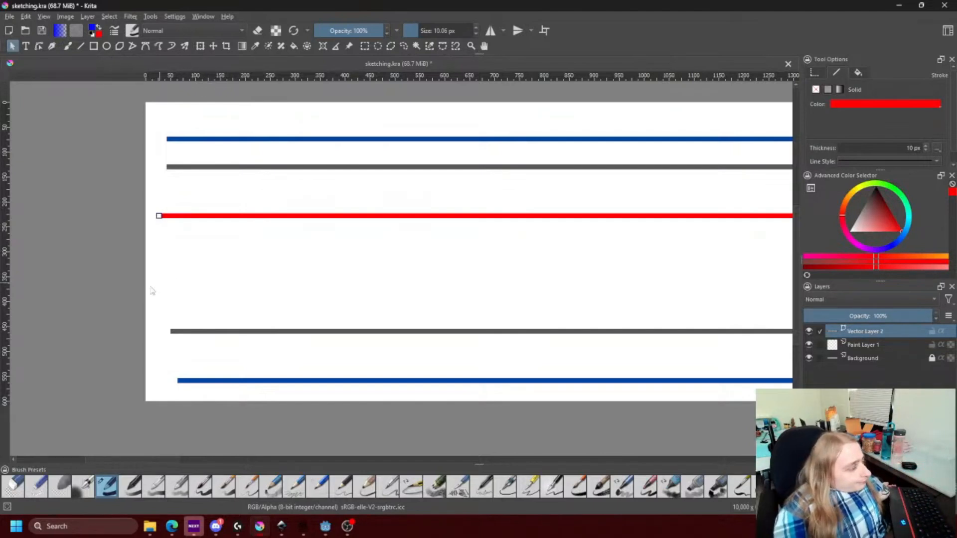
Move the red middle guide line down to about 255 px from the canvas top.
click(123, 298)
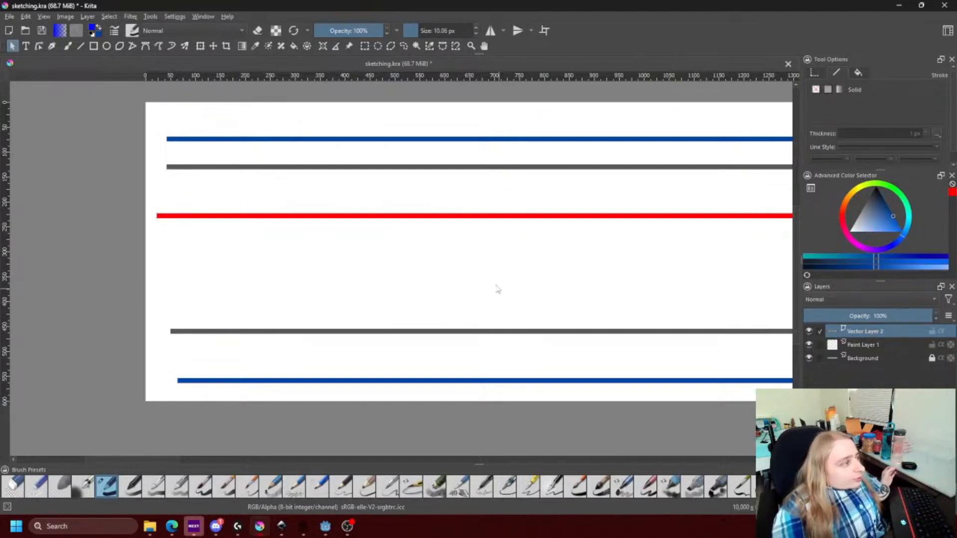
drag(413, 223, 419, 236)
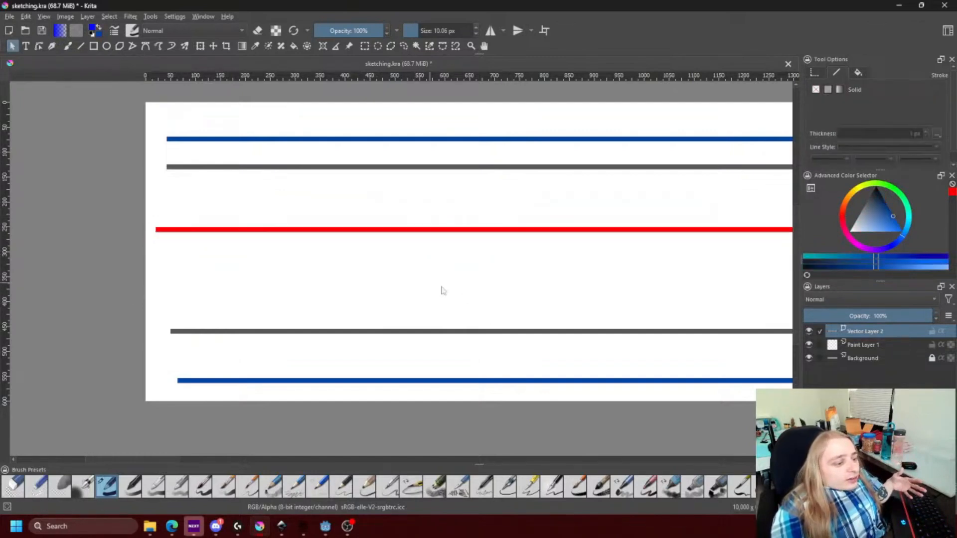
Add a new vector layer and create a text object on it just above the red guide line.
key(shift+Insert)
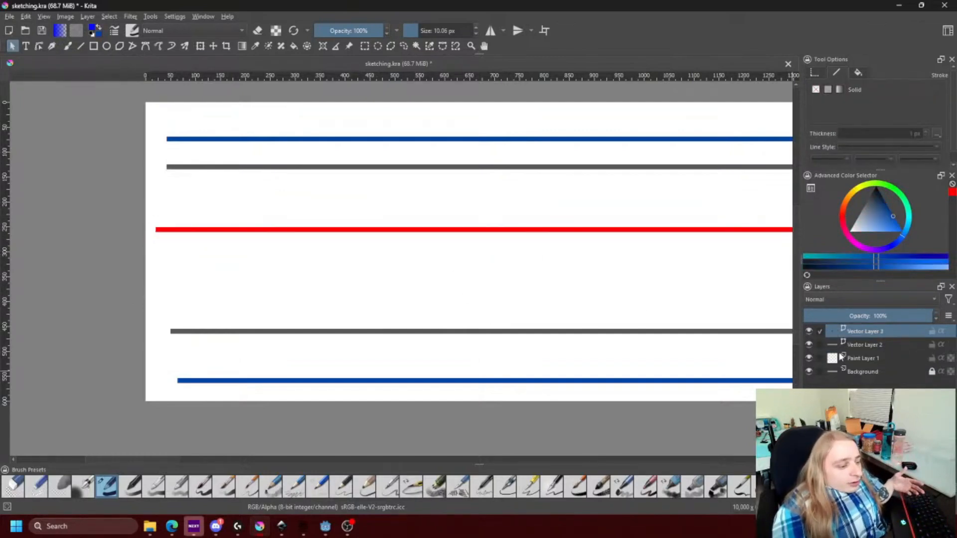
click(27, 48)
click(175, 197)
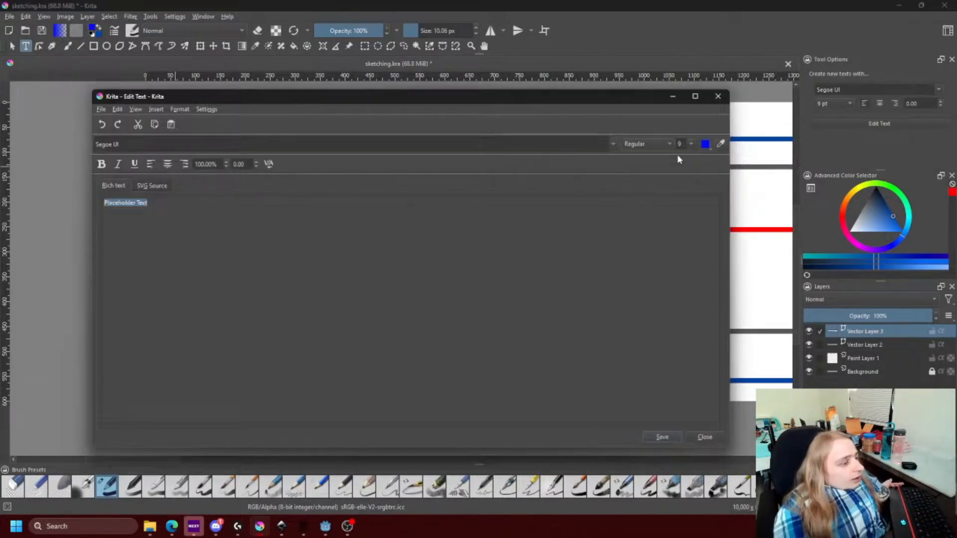
Set the placeholder text to size 72 and colour it black.
click(691, 144)
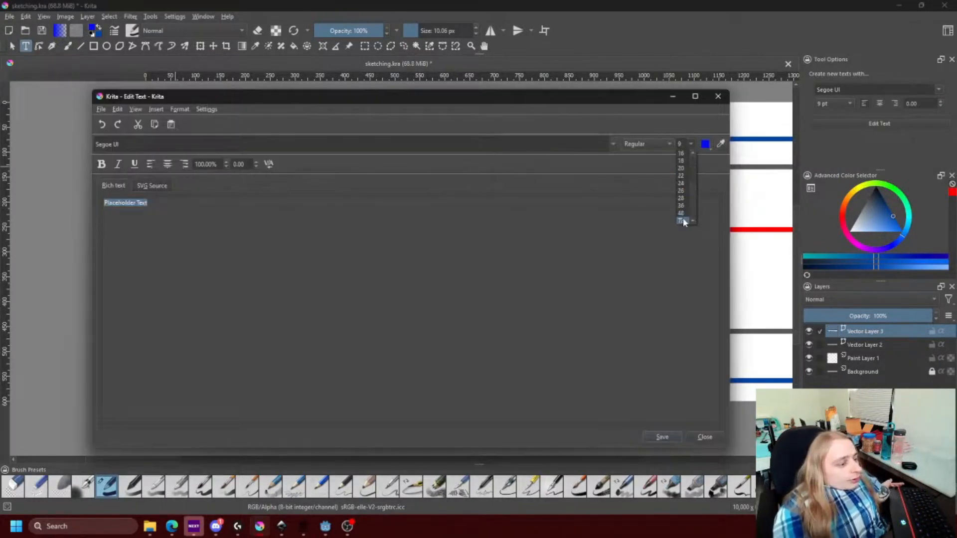
click(685, 218)
click(563, 288)
drag(446, 235, 90, 253)
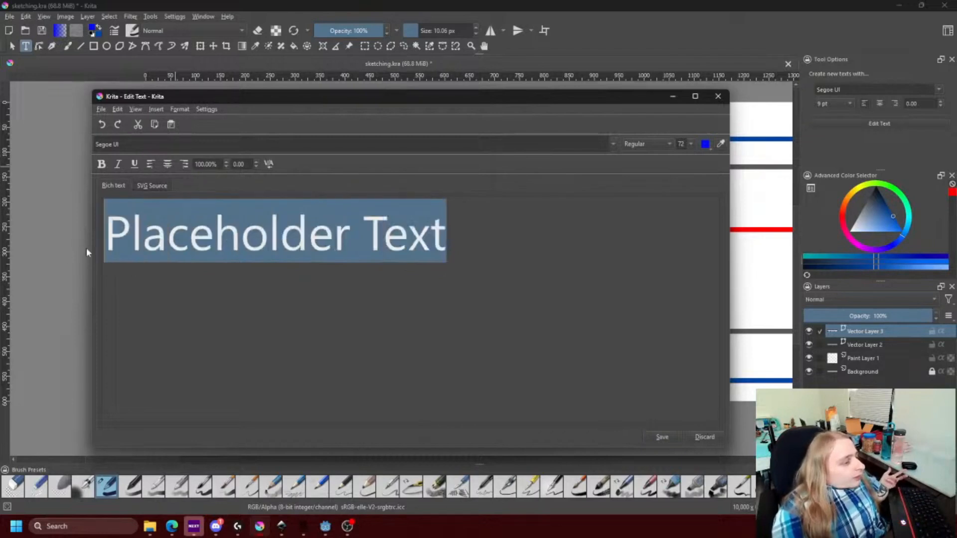
click(705, 145)
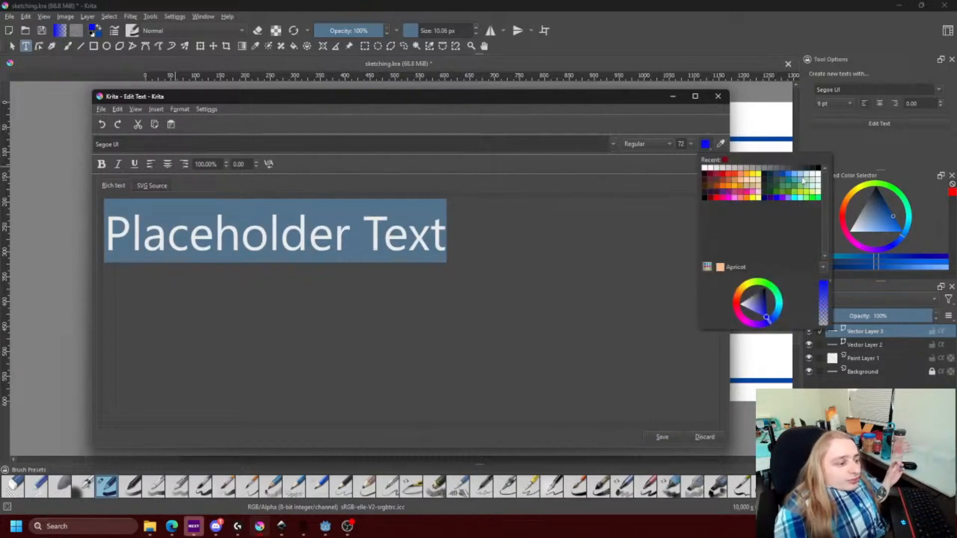
click(818, 168)
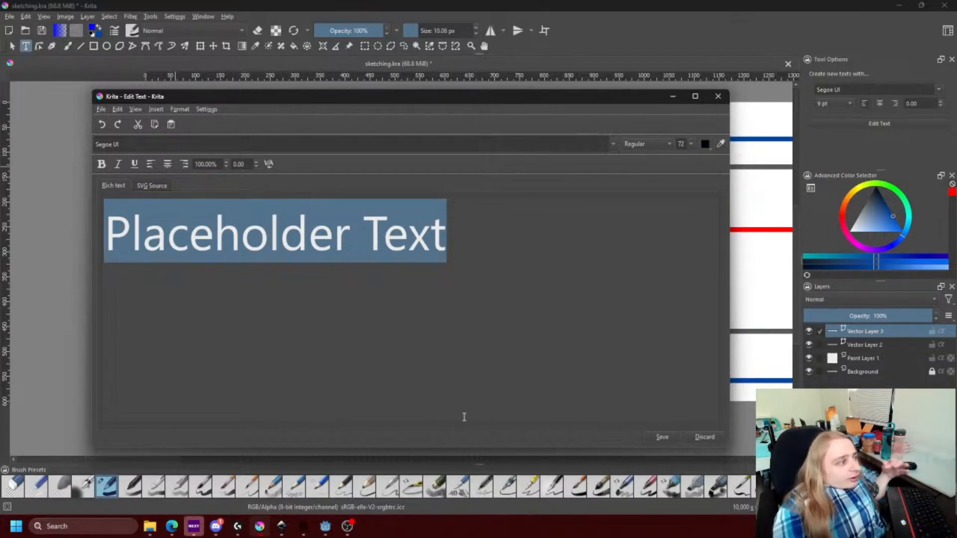
Change the placeholder text's font to Freestyle Script, save it and close the text editor.
click(612, 144)
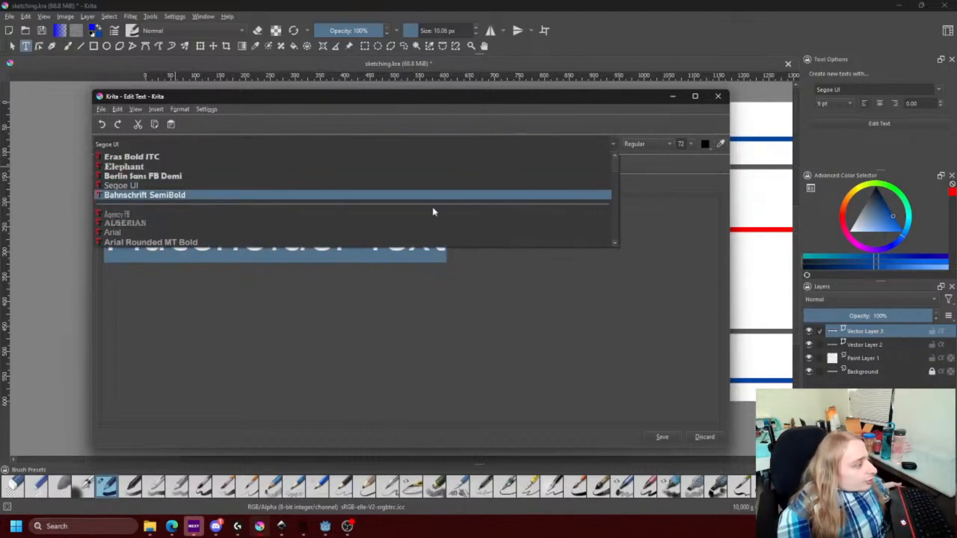
scroll(218, 207, down, 2)
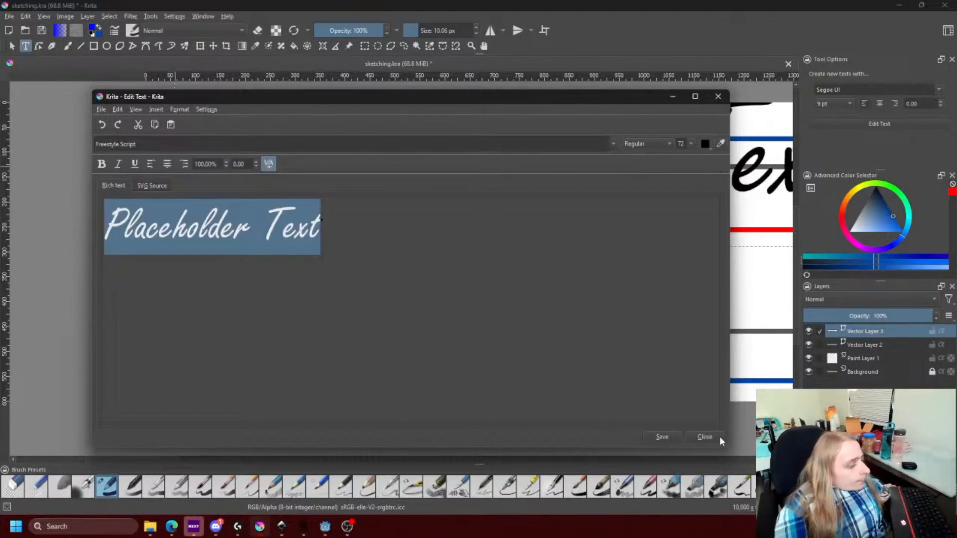
click(714, 437)
Move the placeholder text down so its letters stand on the lower grey guide line.
drag(427, 182, 439, 299)
scroll(304, 160, down, 1)
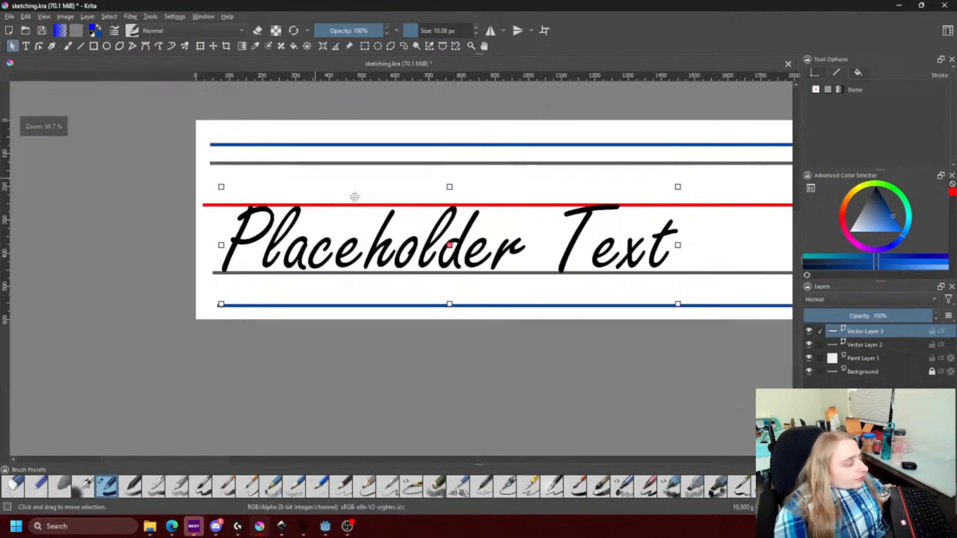
scroll(353, 197, up, 1)
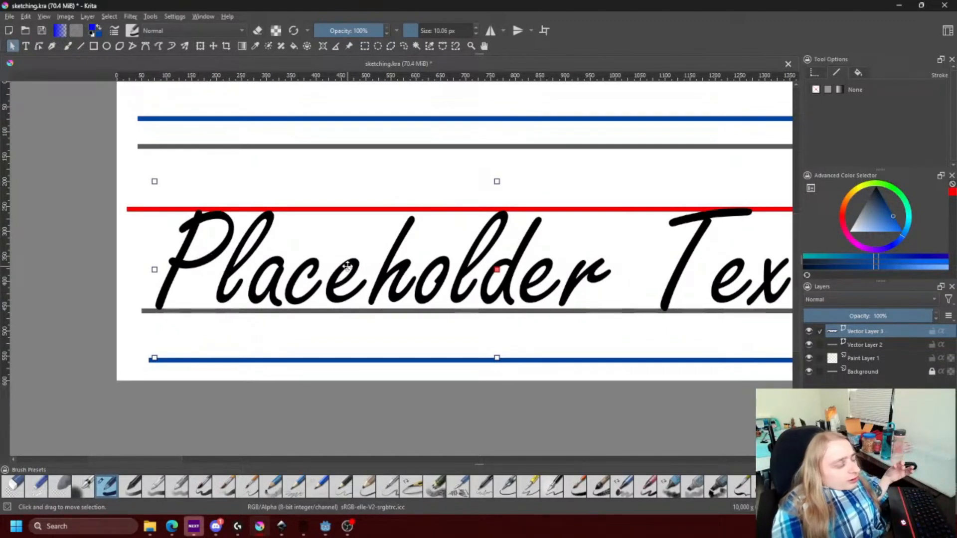
scroll(392, 229, down, 2)
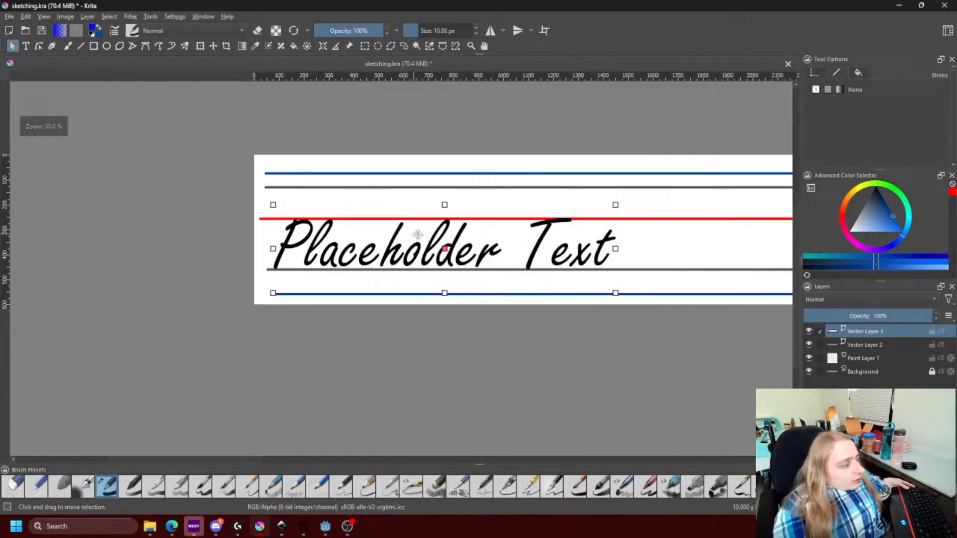
Scale up the placeholder text with the Transform tool so its capitals reach the upper grey guide line.
key(t)
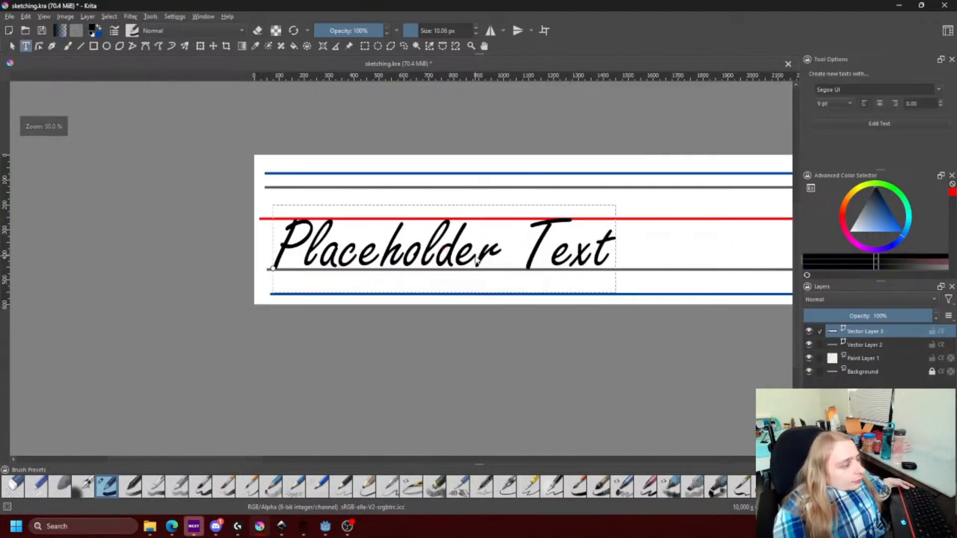
click(200, 46)
drag(620, 220, 840, 187)
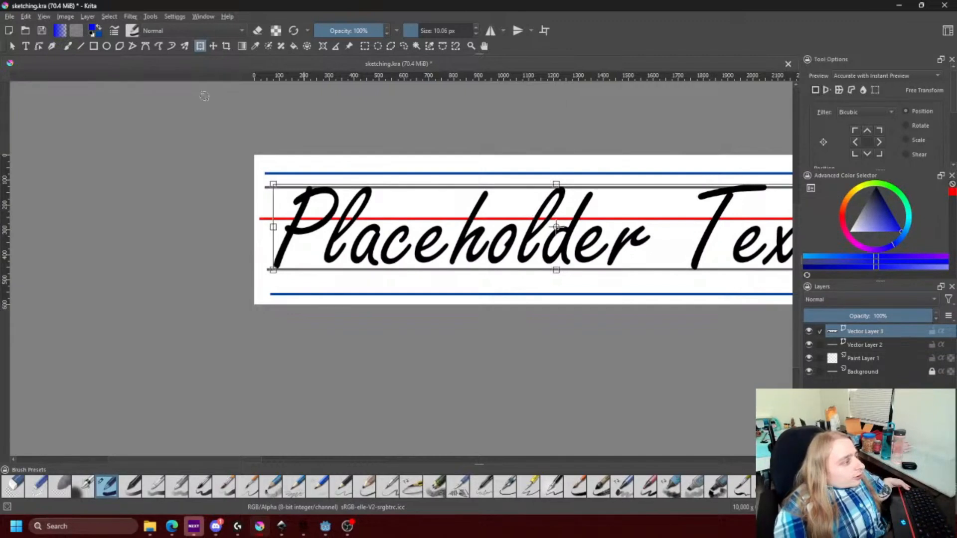
click(13, 47)
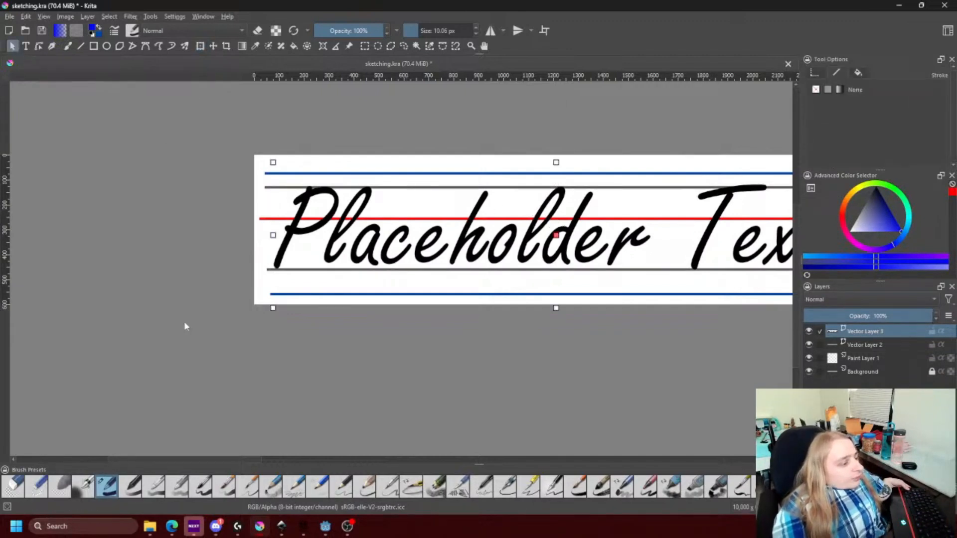
scroll(530, 251, up, 1)
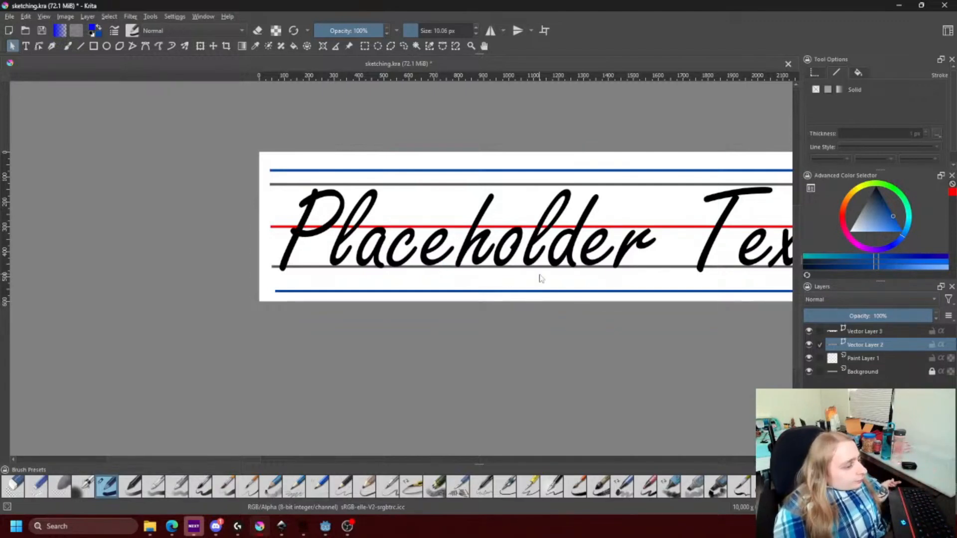
scroll(565, 254, down, 2)
scroll(599, 243, up, 2)
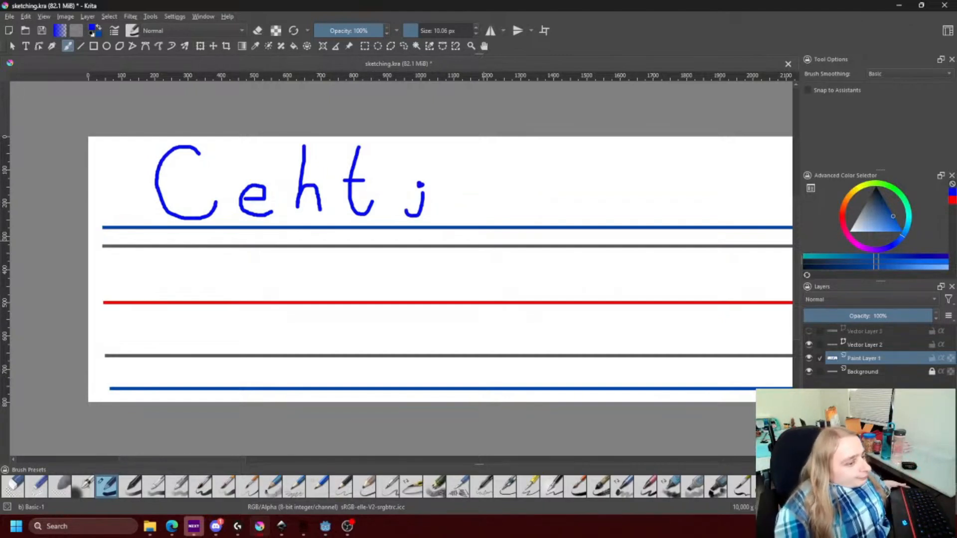
Lower the opacity of the guide-line layer, Vector Layer 2, to 32%.
click(866, 346)
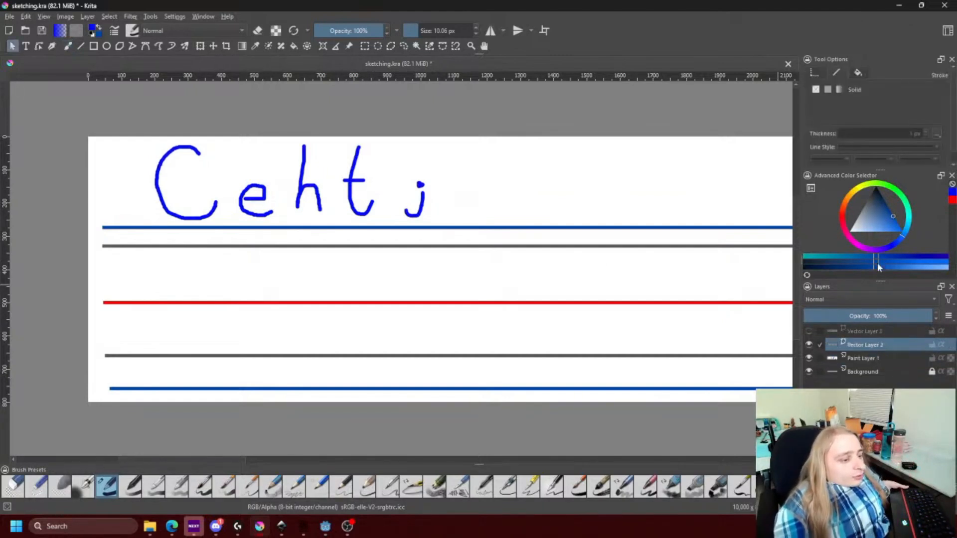
click(854, 316)
drag(850, 316, 846, 317)
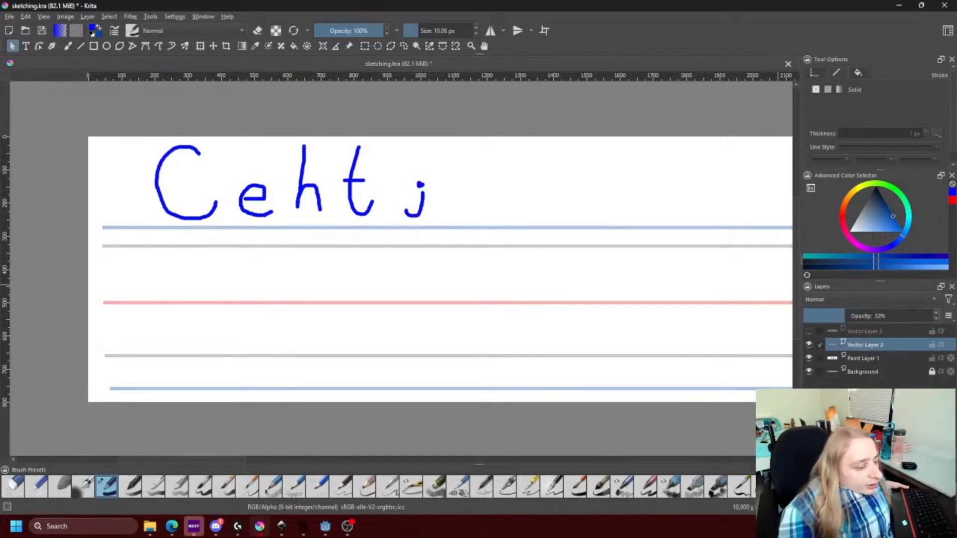
Add a new paint layer and draw a black decorative capital C with flourishes and a rounded end between the grey guide lines.
key(Insert)
drag(879, 212, 864, 93)
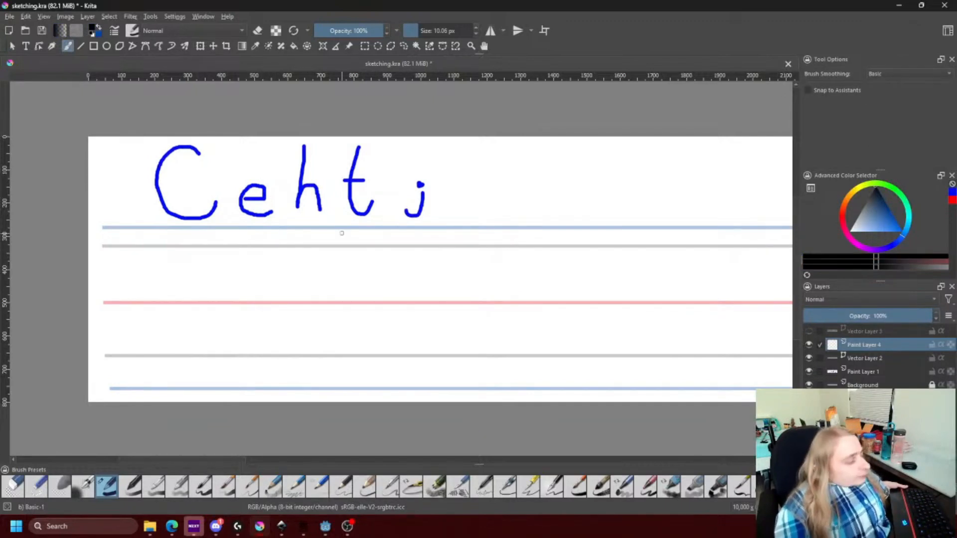
scroll(278, 301, up, 1)
mouse_move(302, 303)
mouse_down()
mouse_move(292, 312)
mouse_move(231, 196)
mouse_move(346, 189)
mouse_up()
mouse_move(302, 164)
mouse_down()
mouse_move(317, 202)
mouse_move(300, 182)
mouse_up()
drag(302, 163, 347, 166)
scroll(394, 275, down, 1)
scroll(297, 210, up, 1)
Move and stretch the black C so it fills the height between the grey guide lines and becomes slightly wider.
click(203, 49)
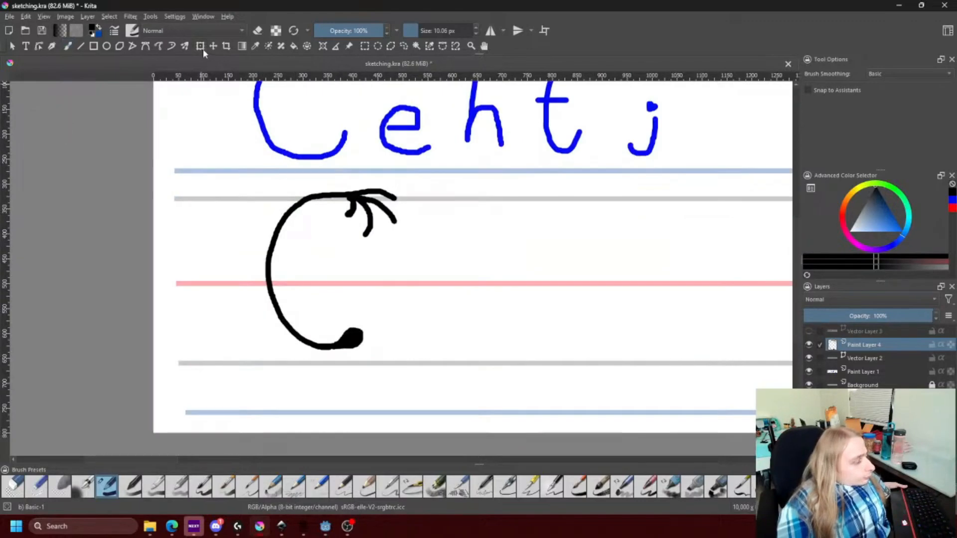
drag(359, 276, 350, 283)
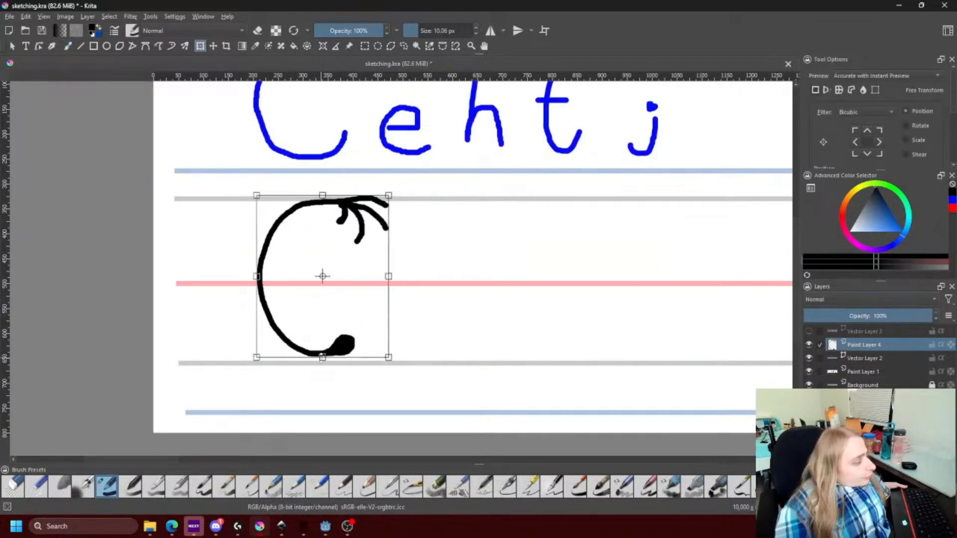
drag(323, 357, 322, 364)
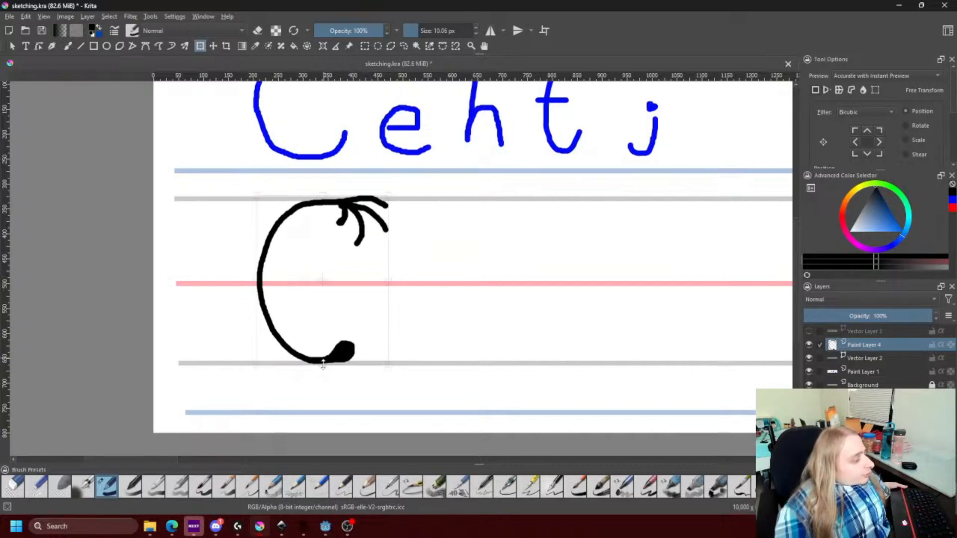
drag(260, 277, 247, 280)
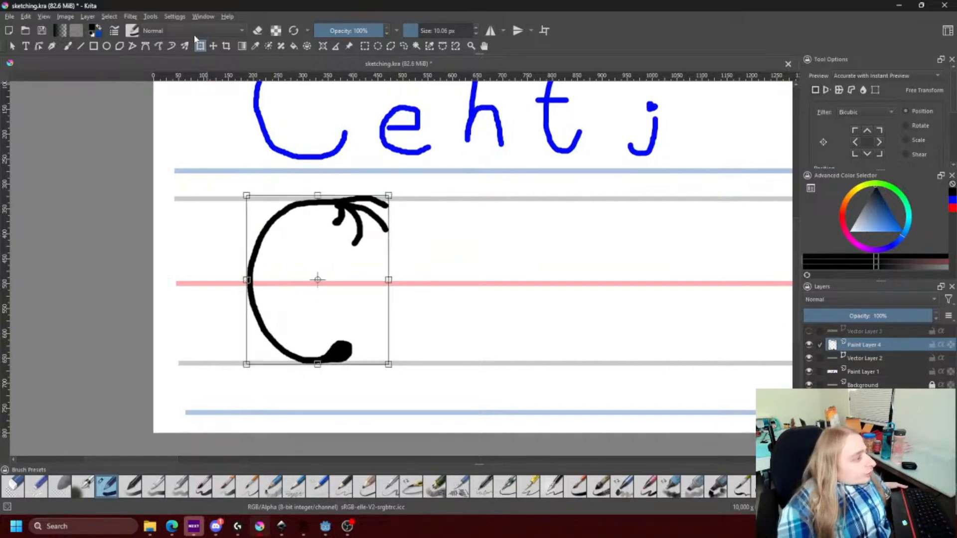
click(213, 47)
Reshape the black C's strokes with Liquify and rotate its clawed upper end downward with Free Transform.
click(203, 48)
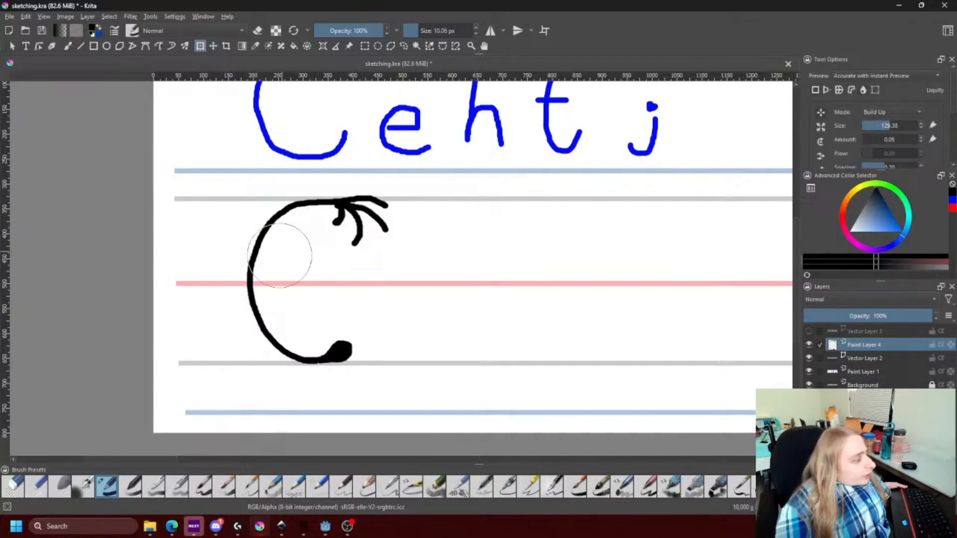
mouse_move(270, 277)
mouse_down()
mouse_move(241, 265)
mouse_move(248, 253)
mouse_move(252, 278)
mouse_move(226, 305)
mouse_move(260, 314)
mouse_move(253, 338)
mouse_move(271, 359)
mouse_move(278, 348)
mouse_move(276, 361)
mouse_move(261, 334)
mouse_up()
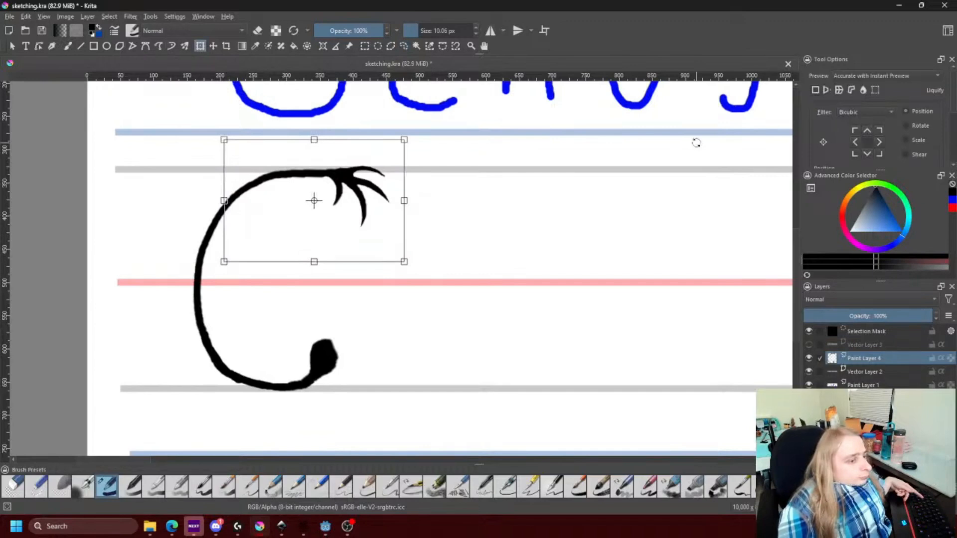
drag(367, 224, 327, 246)
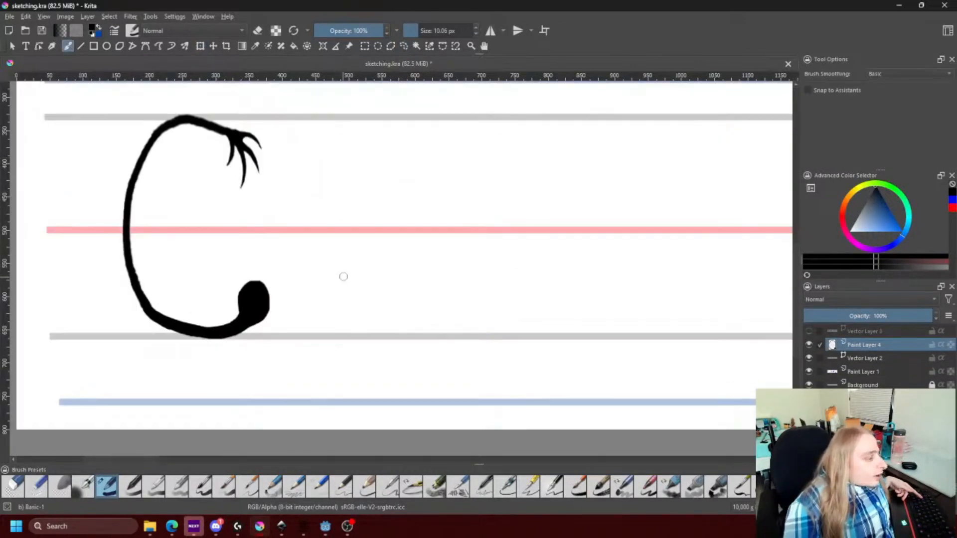
scroll(344, 277, down, 2)
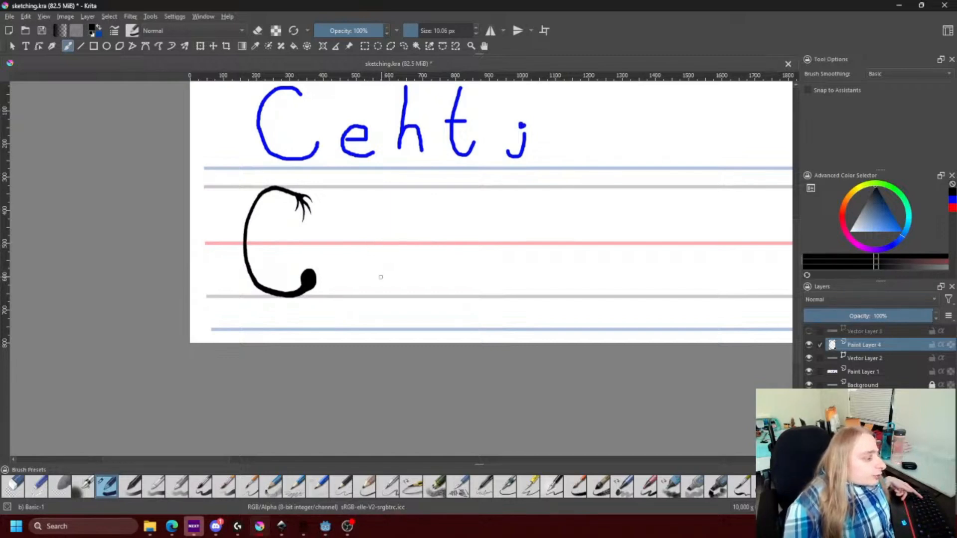
Draw a black lowercase e with a rounded inner end and a four-clawed tail between the red and lower grey guide lines.
mouse_move(363, 297)
mouse_down()
mouse_move(358, 259)
mouse_move(418, 249)
mouse_move(380, 295)
mouse_move(373, 201)
mouse_move(442, 291)
mouse_up()
key(ctrl+z)
scroll(369, 267, up, 3)
drag(443, 333, 487, 306)
scroll(352, 199, up, 2)
drag(349, 198, 467, 249)
Taper the e's four claws to sharp points with the brush in eraser mode at 2.06 px.
key(e)
scroll(443, 251, down, 2)
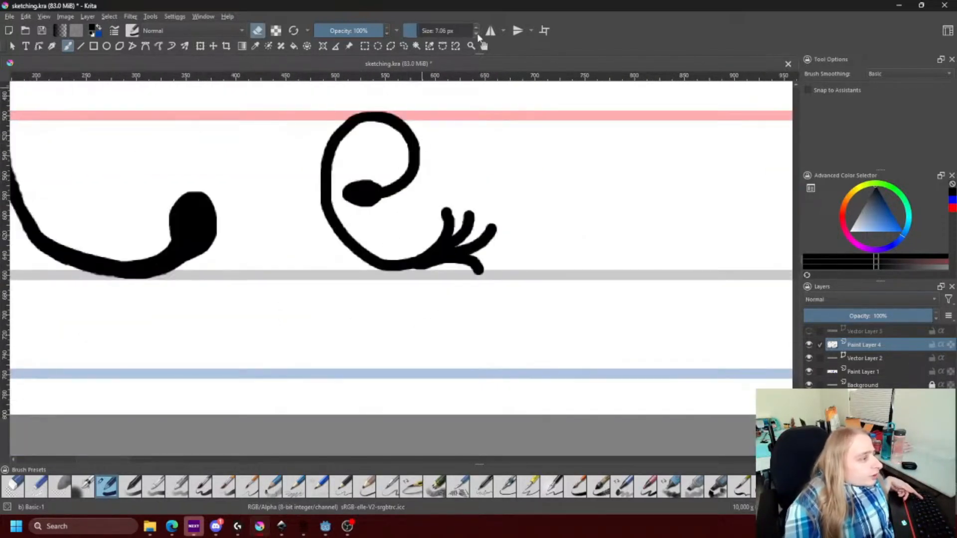
scroll(467, 233, up, 3)
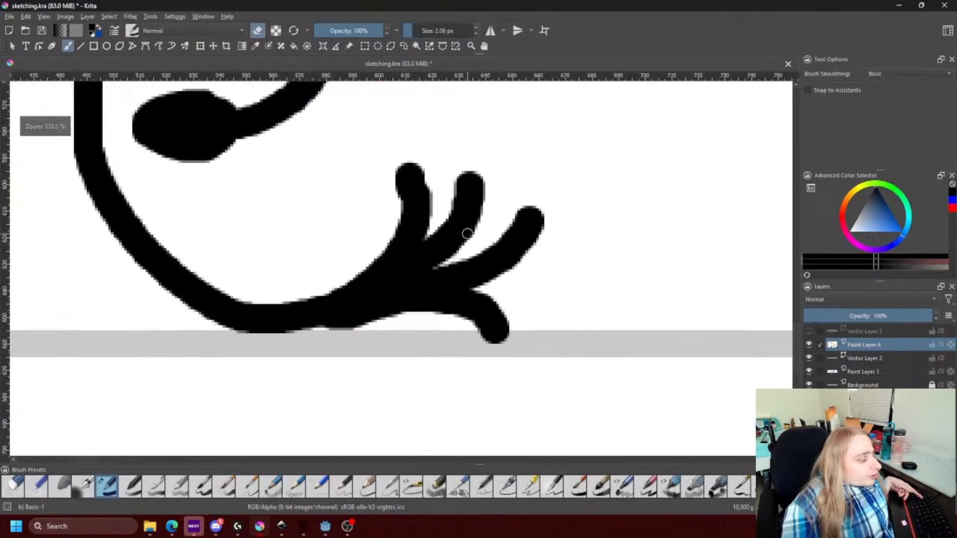
scroll(420, 232, up, 2)
mouse_move(432, 240)
mouse_down()
mouse_move(423, 174)
mouse_move(394, 130)
mouse_move(376, 132)
mouse_move(391, 181)
mouse_move(367, 247)
mouse_up()
mouse_move(436, 172)
mouse_down()
mouse_move(400, 123)
mouse_move(430, 160)
mouse_up()
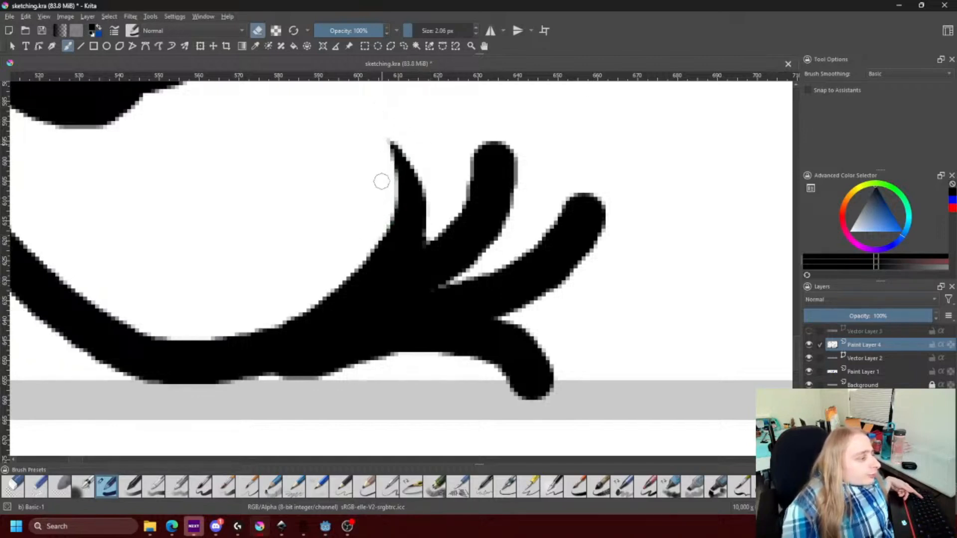
scroll(359, 162, down, 8)
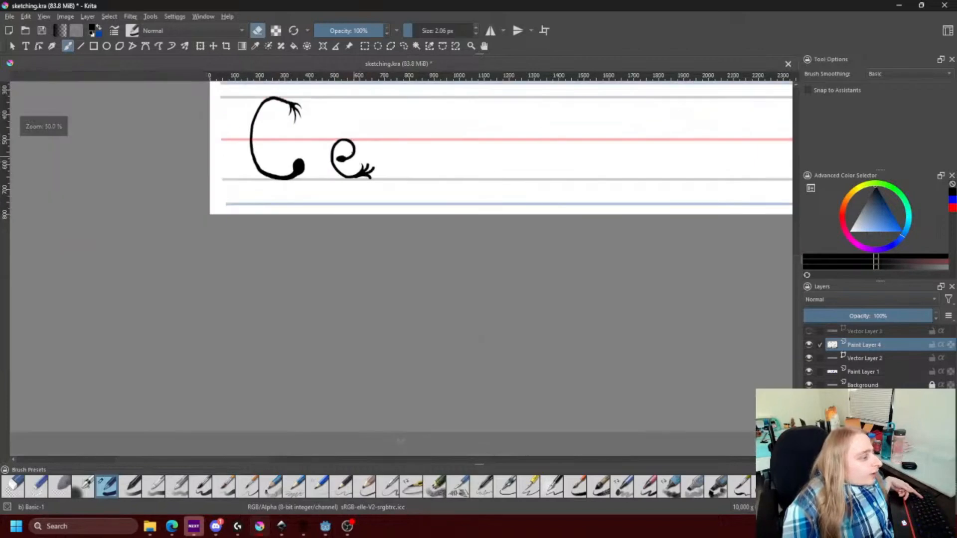
scroll(369, 170, up, 8)
drag(449, 207, 555, 160)
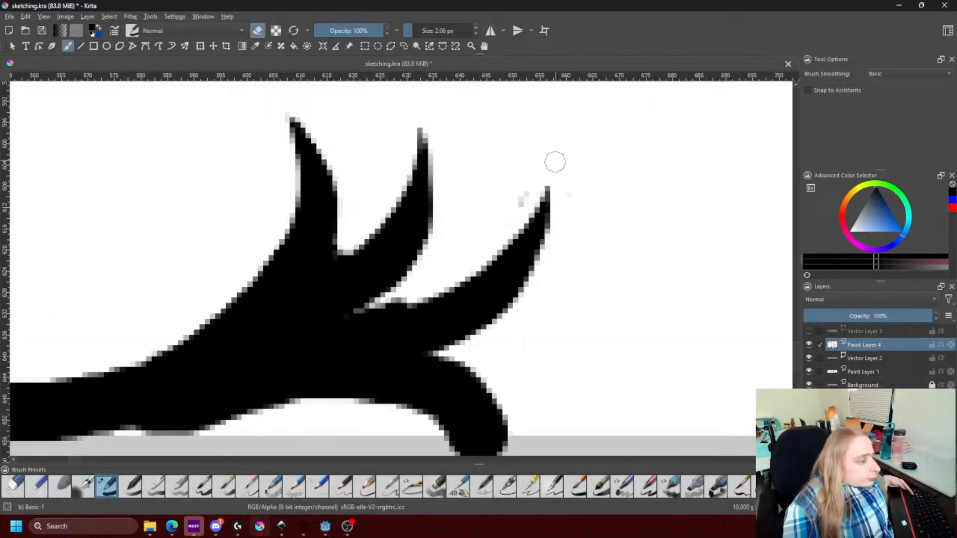
scroll(555, 160, down, 4)
scroll(392, 228, up, 2)
scroll(392, 228, down, 6)
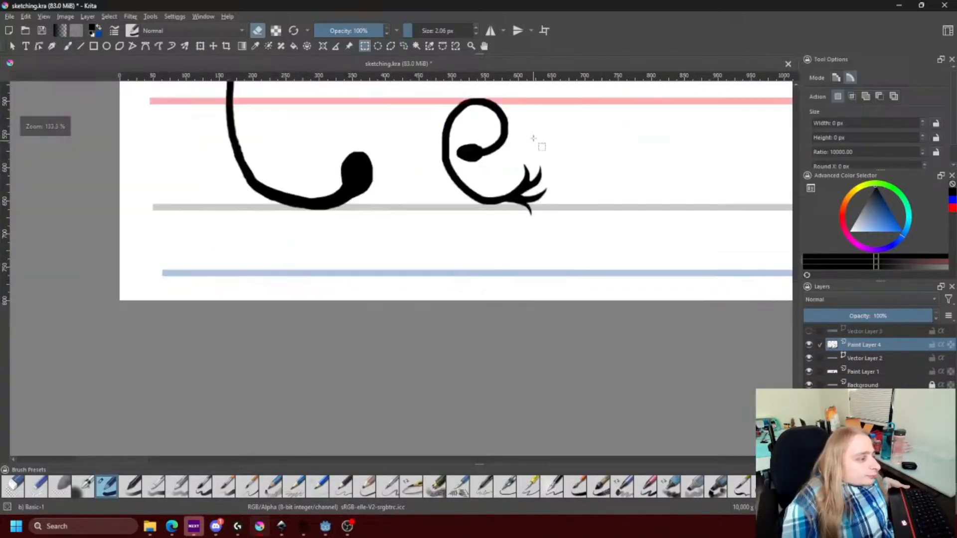
Separate the black letters onto their own layers named C and e.
key(ctrl+t)
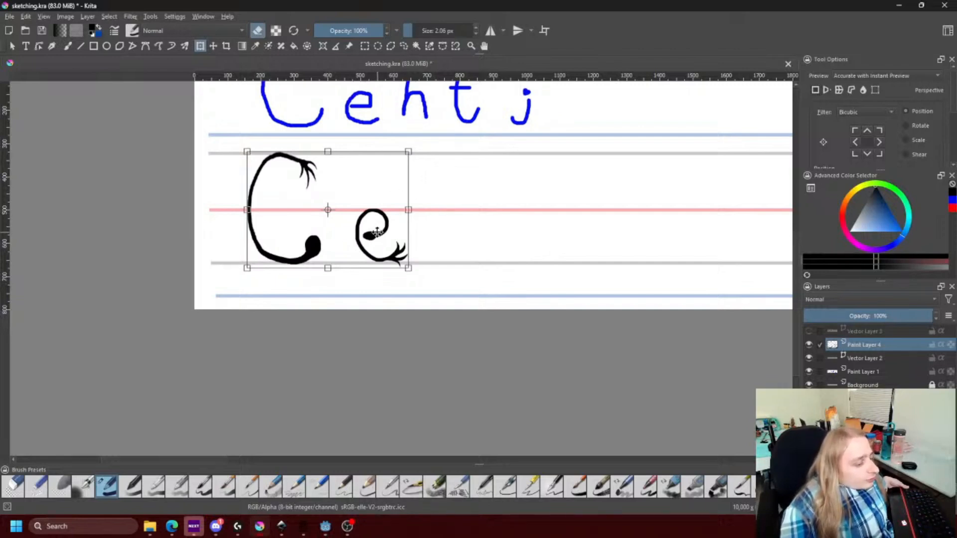
scroll(376, 194, up, 1)
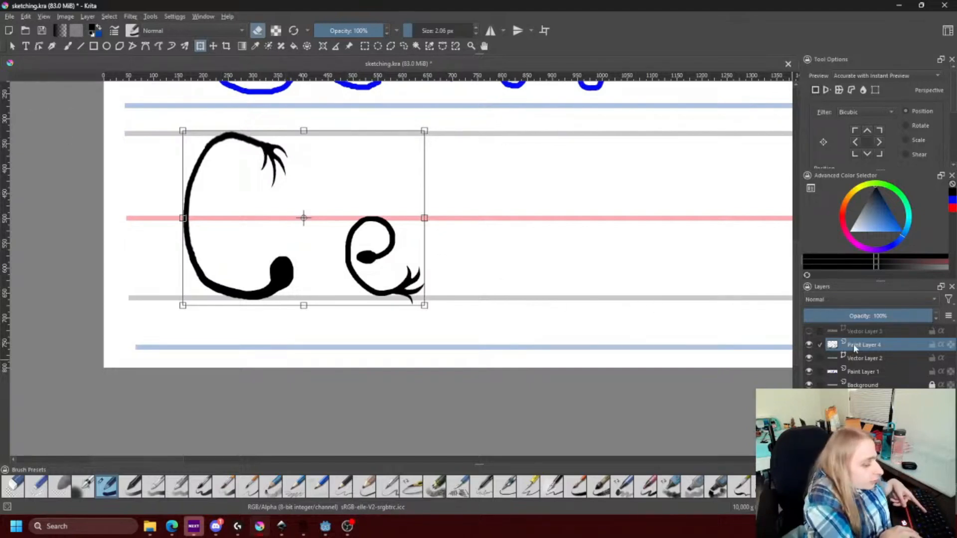
key(ctrl+j)
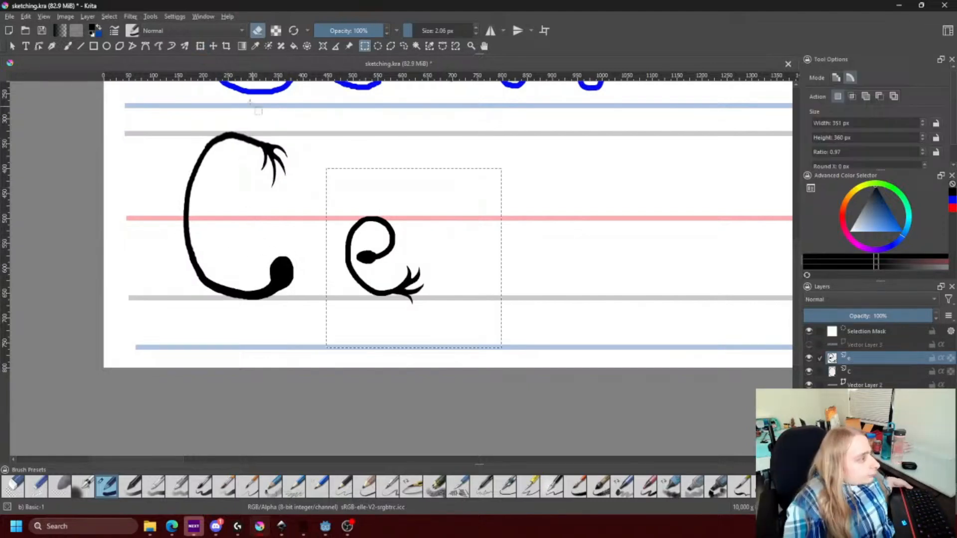
click(412, 131)
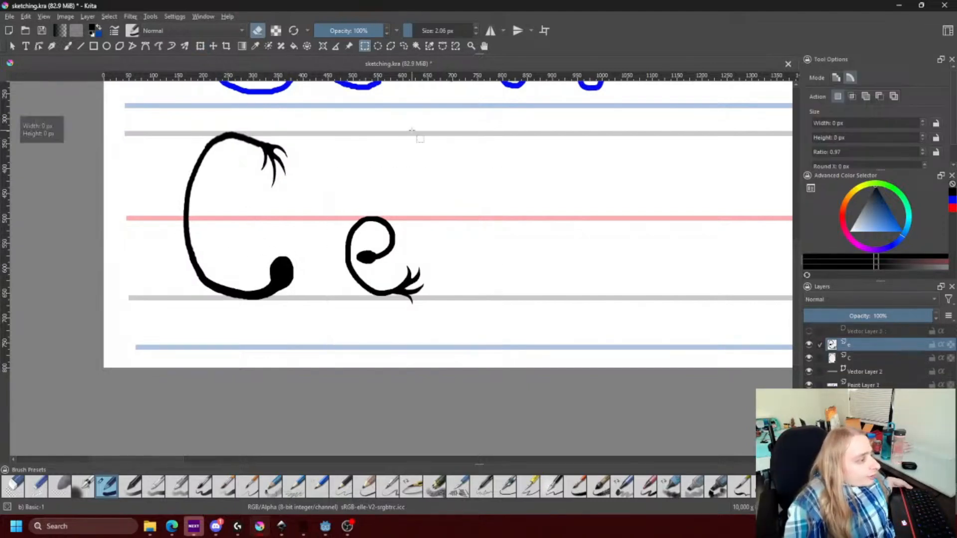
Move the e close to the C's rounded end and rotate its claws slightly upward near the lower grey line.
click(201, 46)
scroll(387, 298, up, 1)
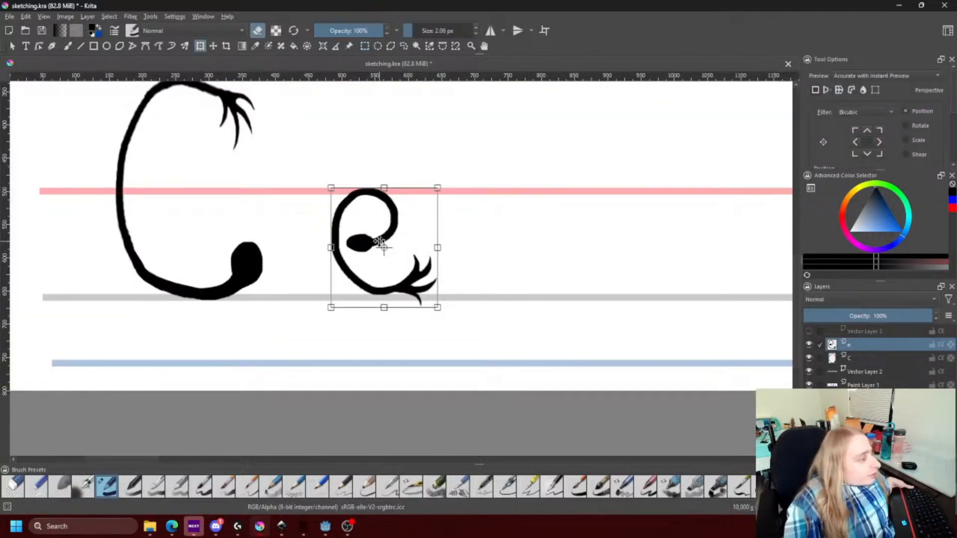
scroll(293, 181, down, 2)
scroll(292, 182, up, 3)
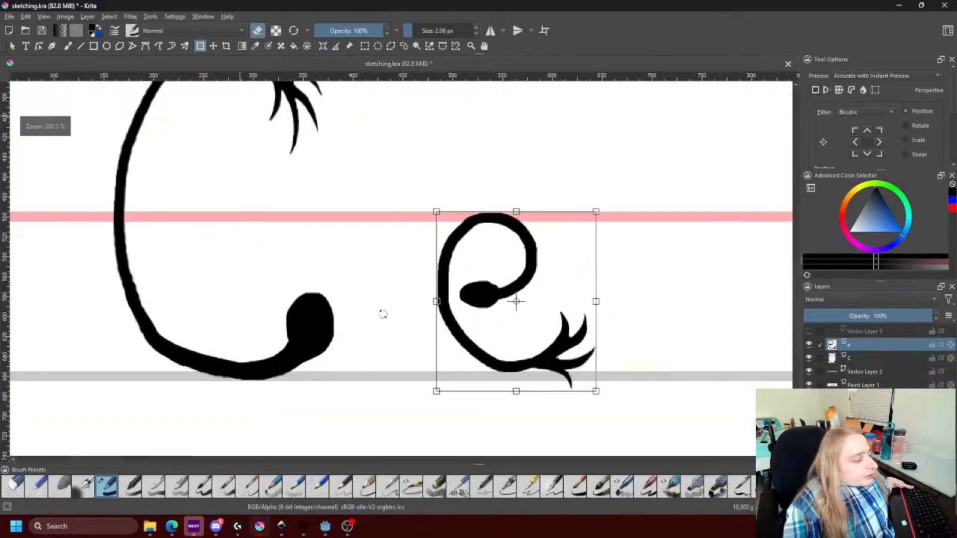
scroll(367, 283, down, 3)
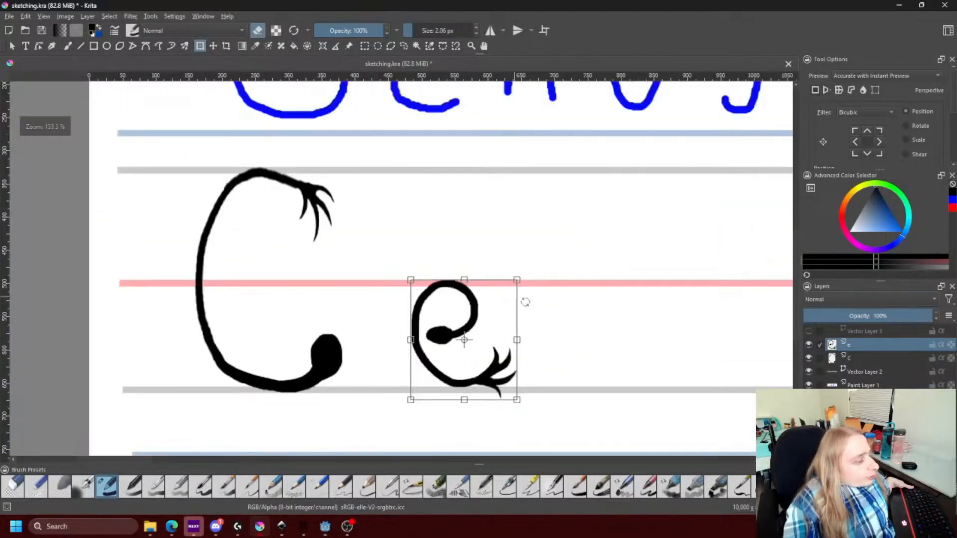
scroll(454, 344, up, 3)
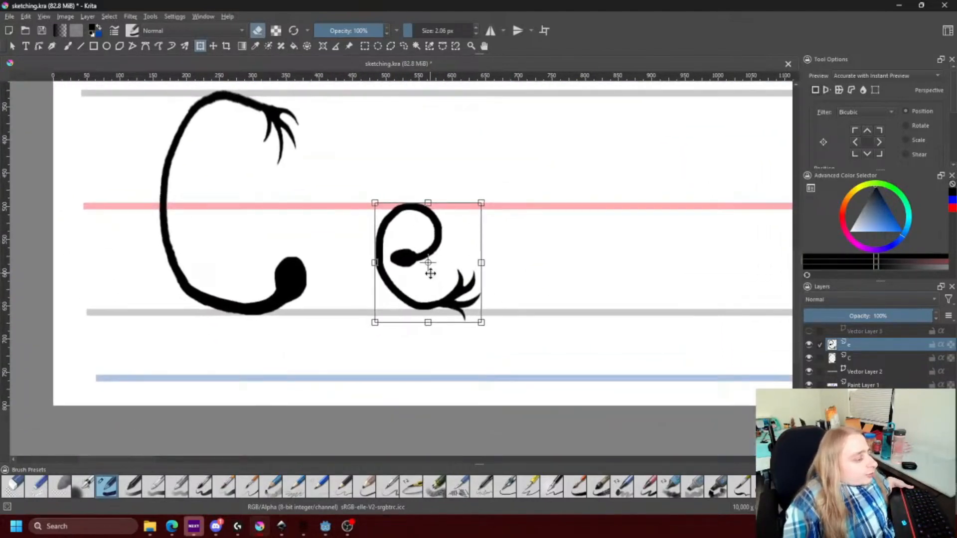
drag(593, 321, 581, 287)
scroll(457, 320, up, 1)
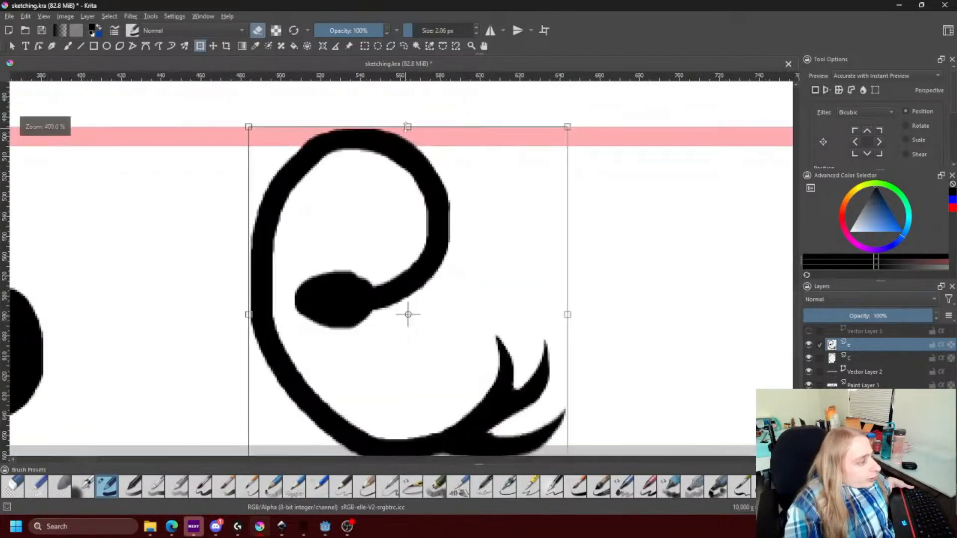
drag(324, 190, 437, 301)
click(417, 139)
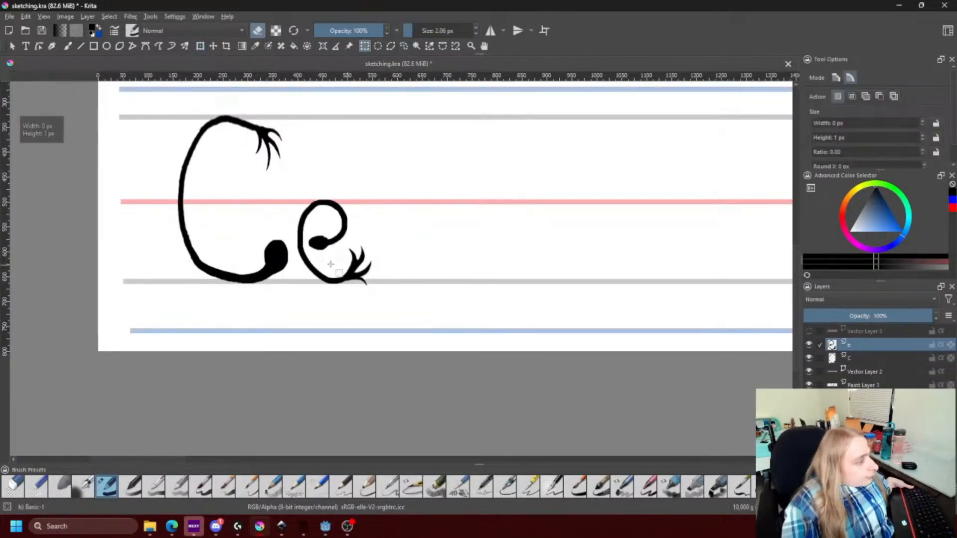
Examine the blue sample h and compare the black C and e's stroke thickness along the guide lines.
scroll(454, 220, down, 3)
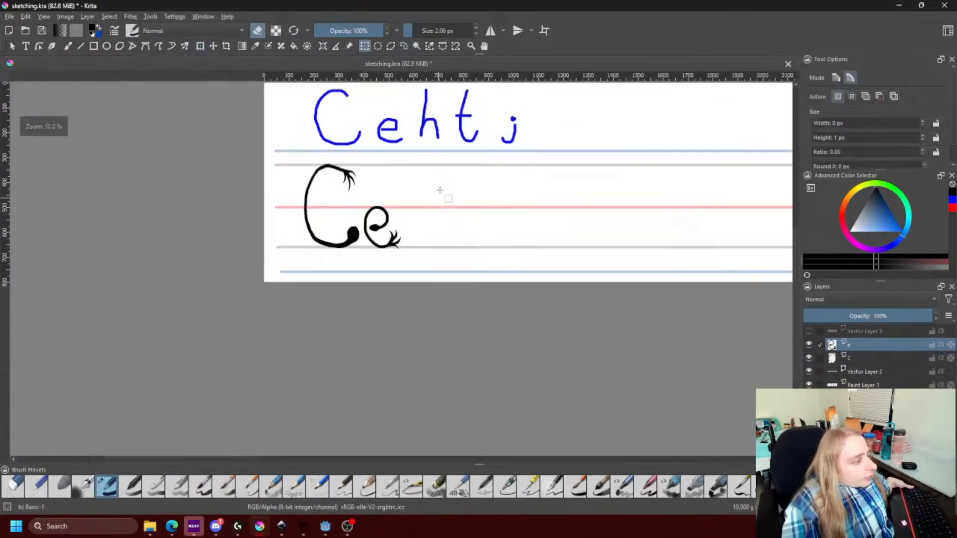
scroll(439, 122, up, 5)
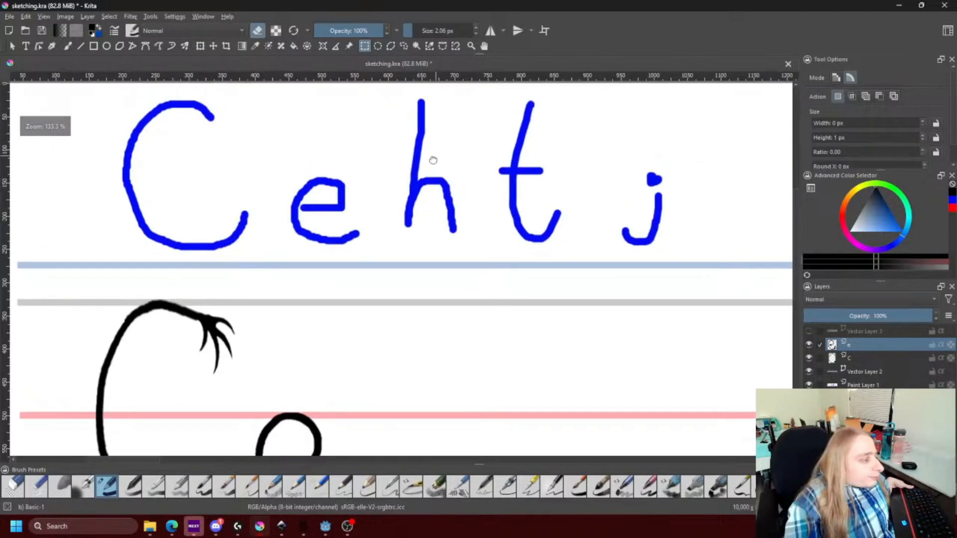
scroll(404, 231, down, 1)
drag(410, 251, 406, 168)
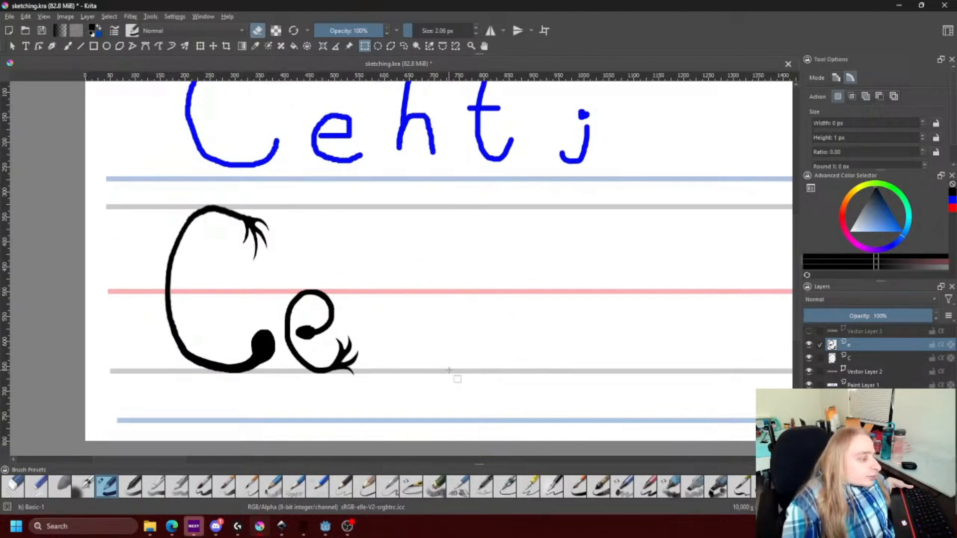
scroll(447, 332, down, 1)
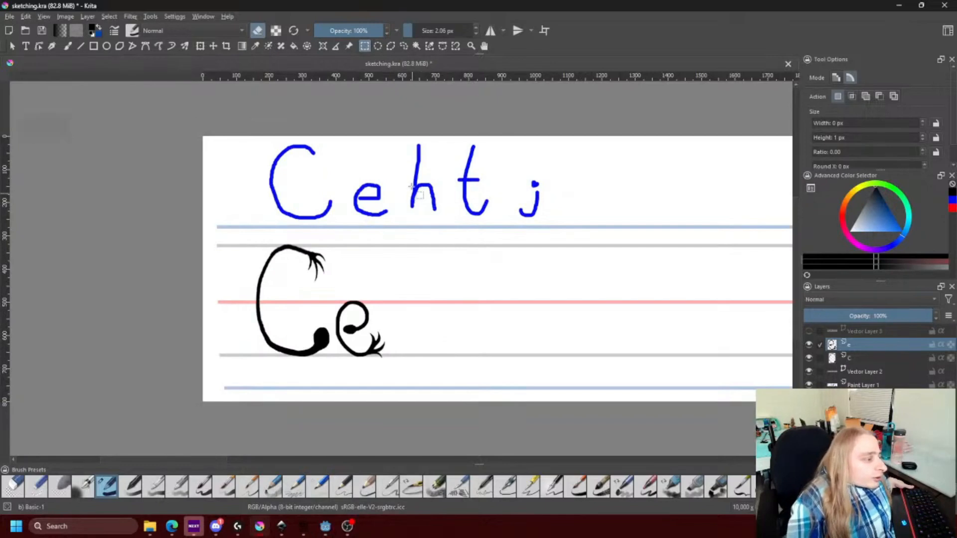
drag(410, 138, 444, 221)
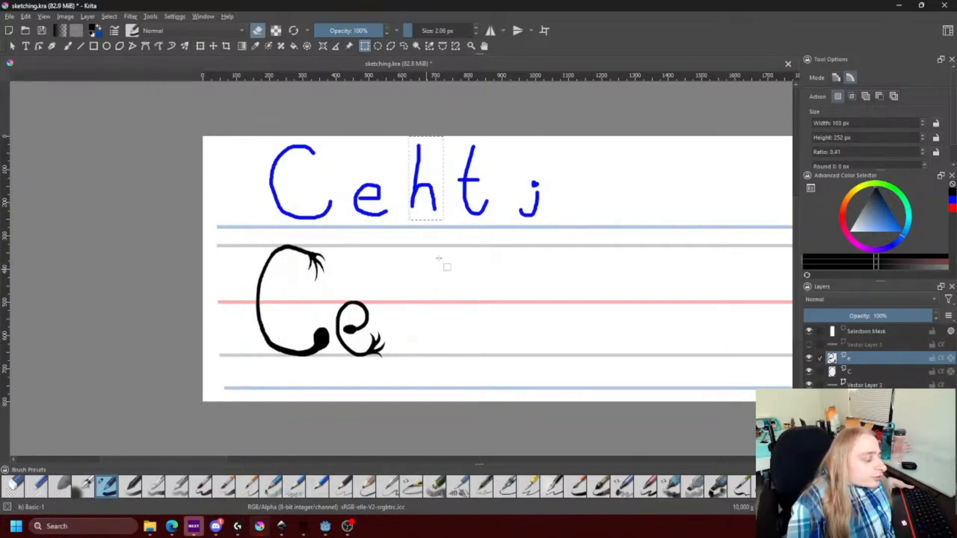
key(ctrl+shift+a)
key(b)
scroll(401, 353, up, 2)
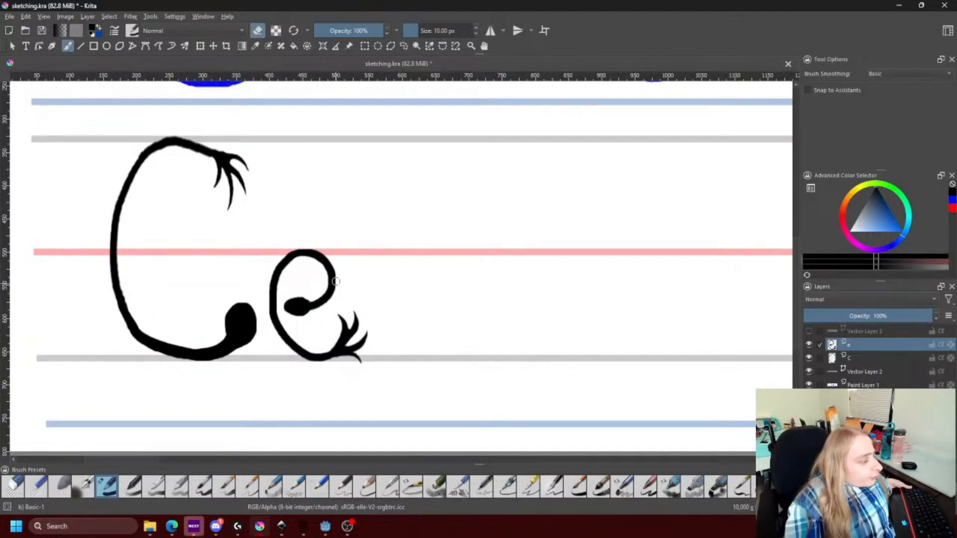
scroll(287, 358, down, 2)
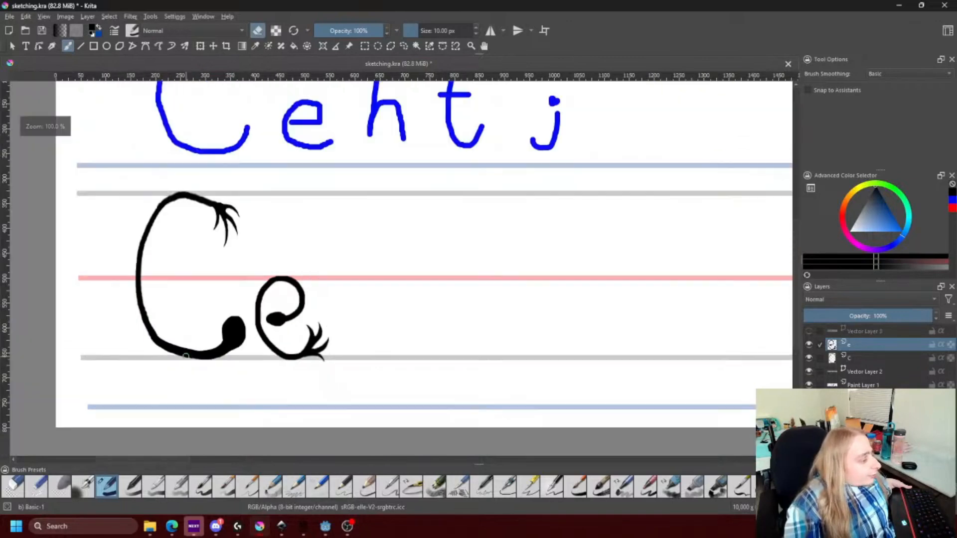
scroll(149, 363, up, 4)
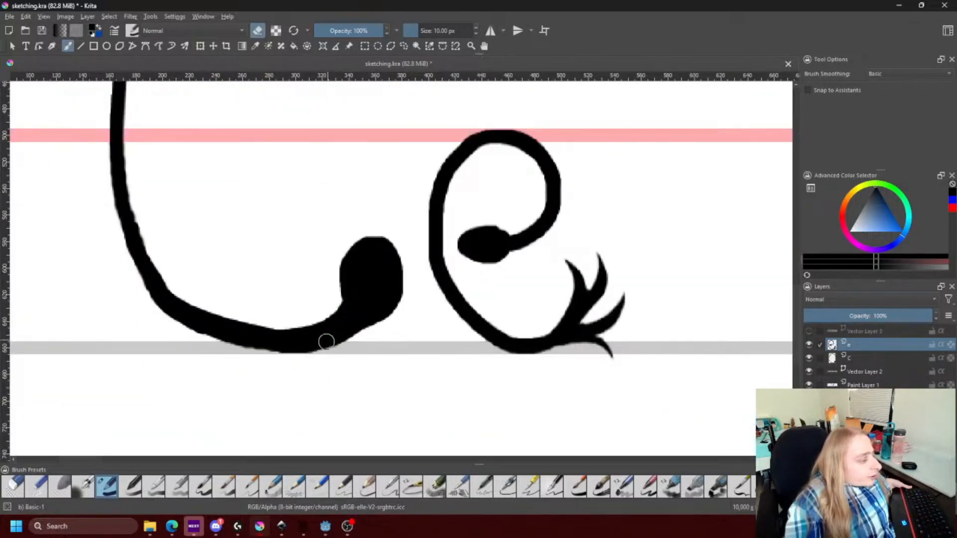
scroll(327, 338, down, 4)
scroll(343, 338, up, 5)
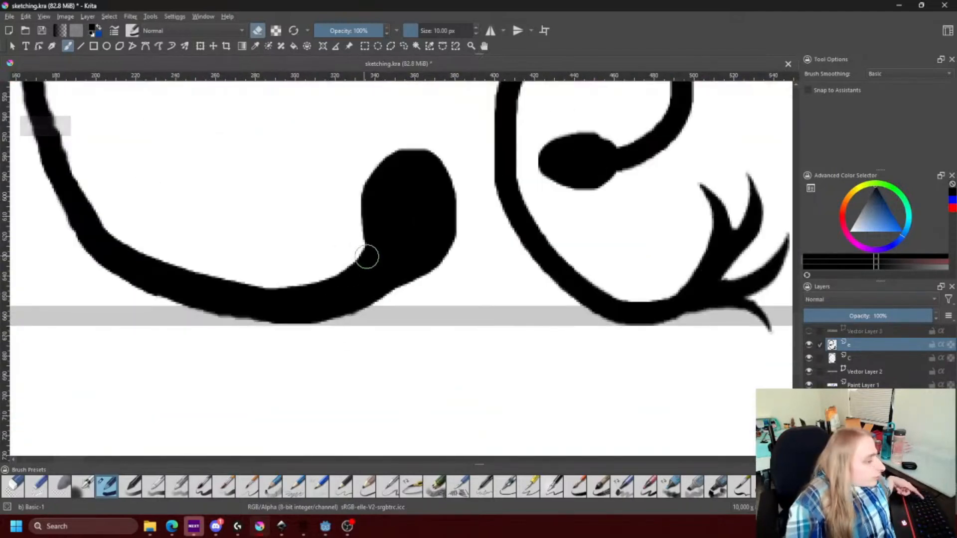
Thin the lower curve of the C on the C layer with a 10 px eraser.
key(e)
click(349, 206)
key(e)
mouse_move(349, 206)
mouse_down()
mouse_move(337, 250)
mouse_move(353, 197)
mouse_move(350, 264)
mouse_move(322, 282)
mouse_move(271, 289)
mouse_move(168, 260)
mouse_move(109, 205)
mouse_move(122, 236)
mouse_move(194, 269)
mouse_up()
click(848, 362)
scroll(278, 240, down, 5)
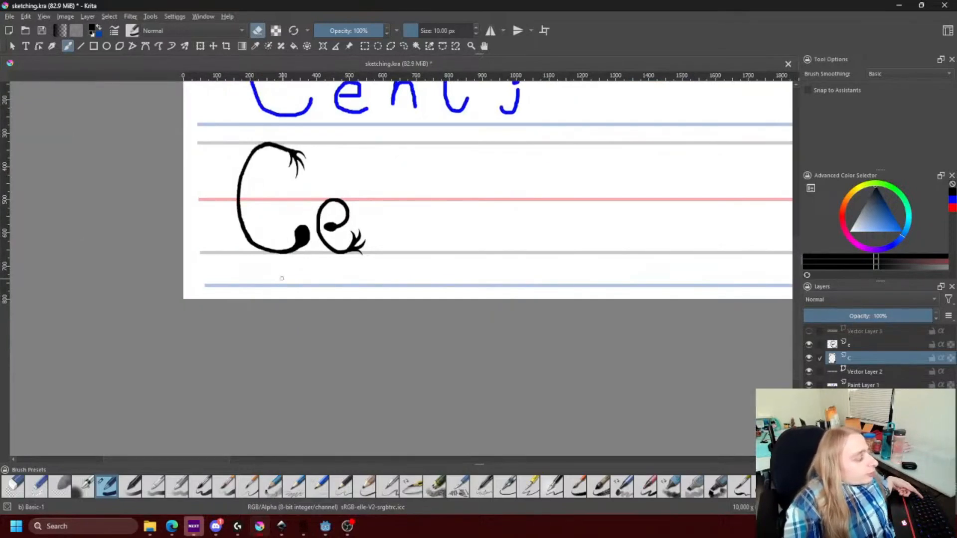
scroll(332, 258, down, 2)
scroll(324, 264, up, 2)
Add a new paint layer above the e layer and name it h.
key(e)
click(865, 347)
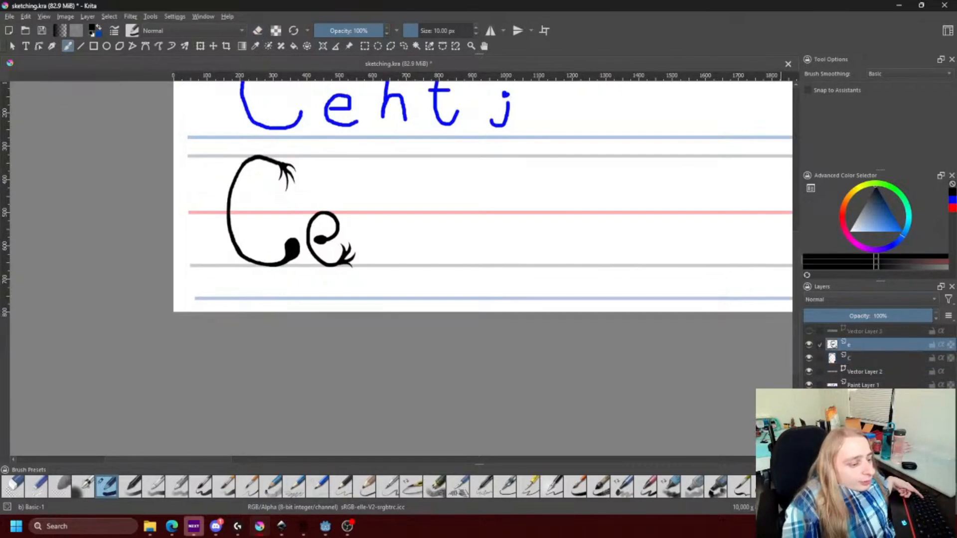
key(Insert)
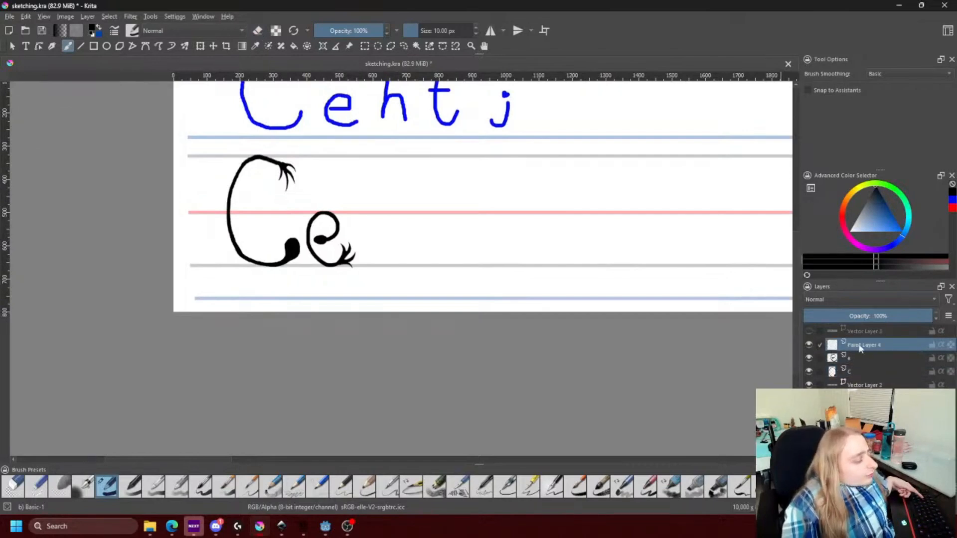
double_click(860, 346)
text(h)
key(Return)
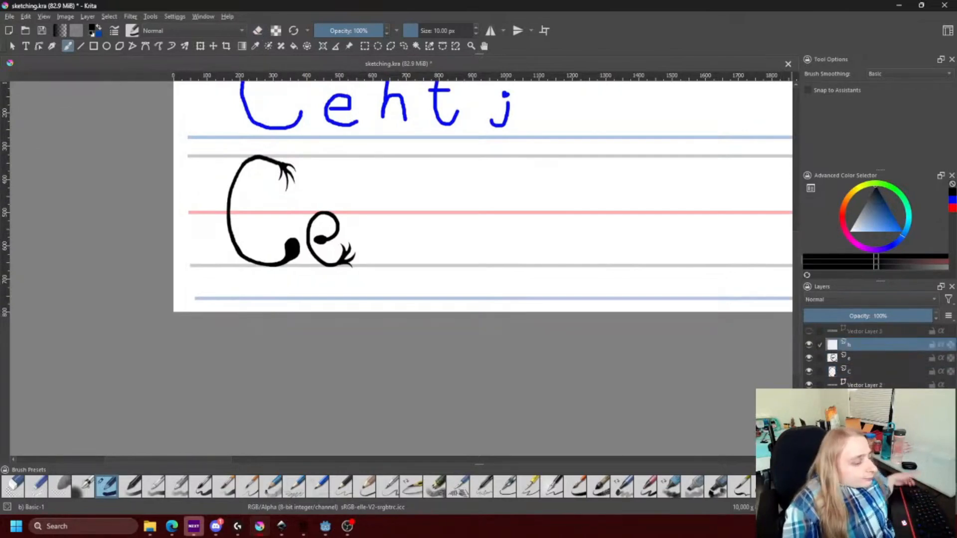
Draw a black h beside the e with clawed ends on its stem and arch and a rounded foot, between the grey lines.
scroll(433, 203, up, 2)
click(362, 360)
drag(364, 356, 364, 207)
drag(364, 208, 382, 144)
drag(382, 145, 356, 145)
drag(398, 245, 440, 288)
drag(439, 290, 425, 303)
drag(440, 290, 440, 306)
drag(439, 290, 423, 295)
drag(440, 288, 450, 296)
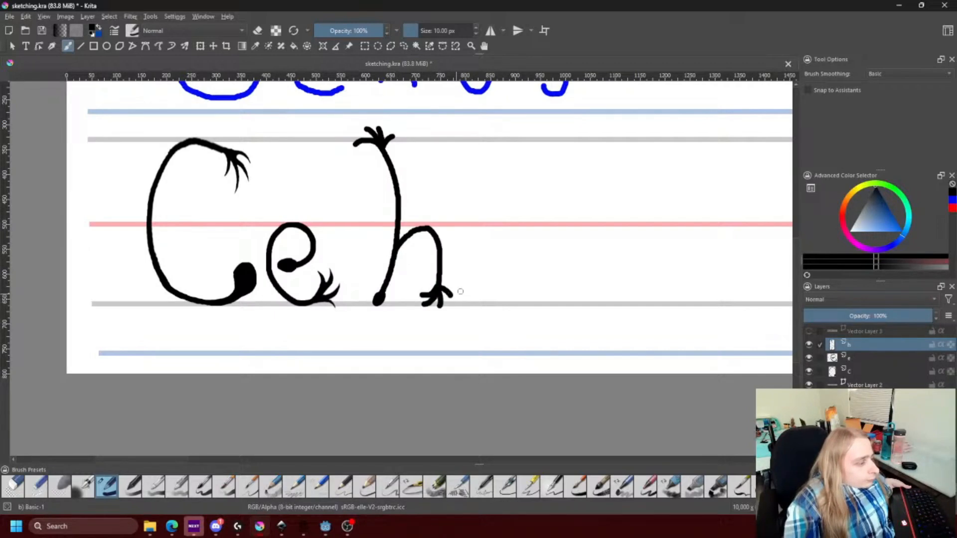
scroll(466, 257, down, 4)
scroll(465, 257, up, 3)
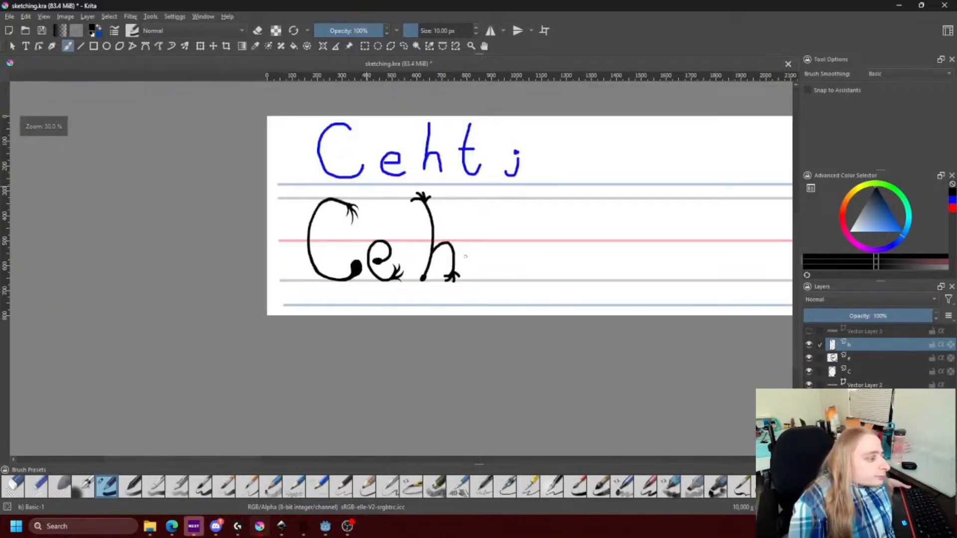
Move the upper blue guide line on Vector Layer 2 down to the fingertips of the h's upper claw.
scroll(412, 177, up, 5)
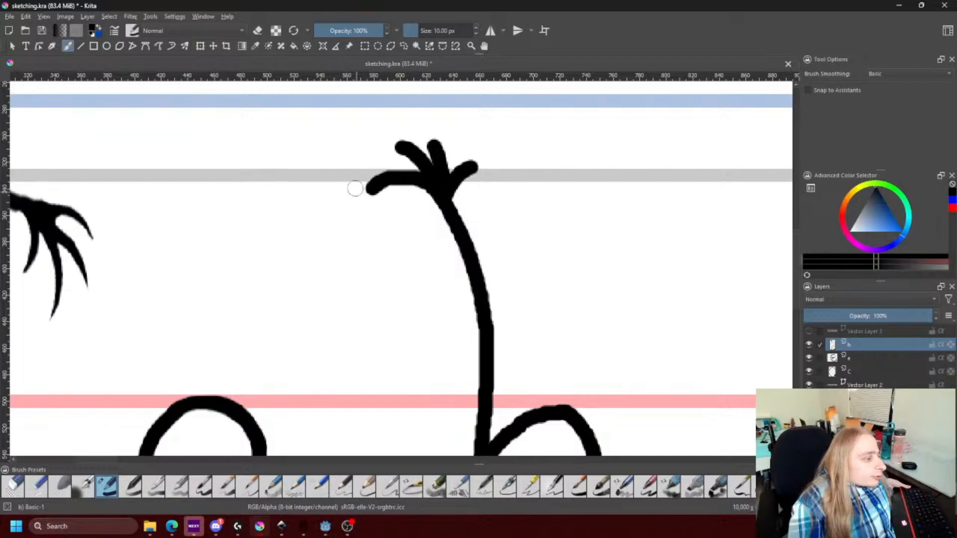
scroll(376, 156, down, 4)
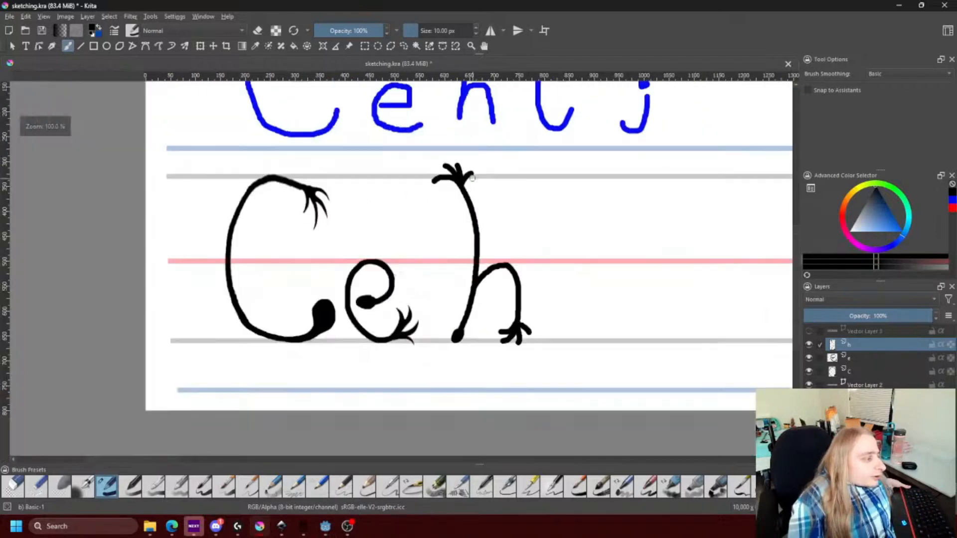
scroll(471, 202, up, 4)
drag(475, 208, 479, 207)
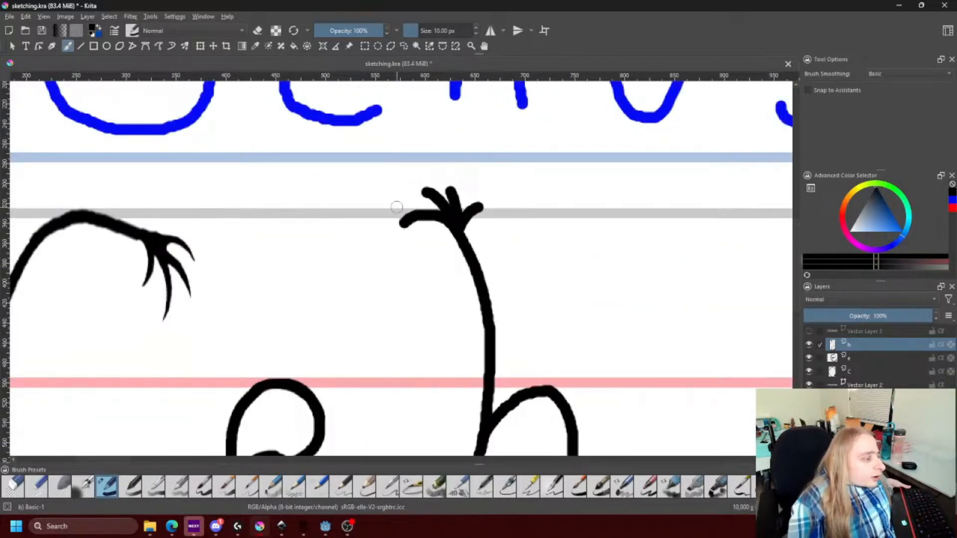
scroll(396, 206, down, 5)
scroll(396, 204, up, 2)
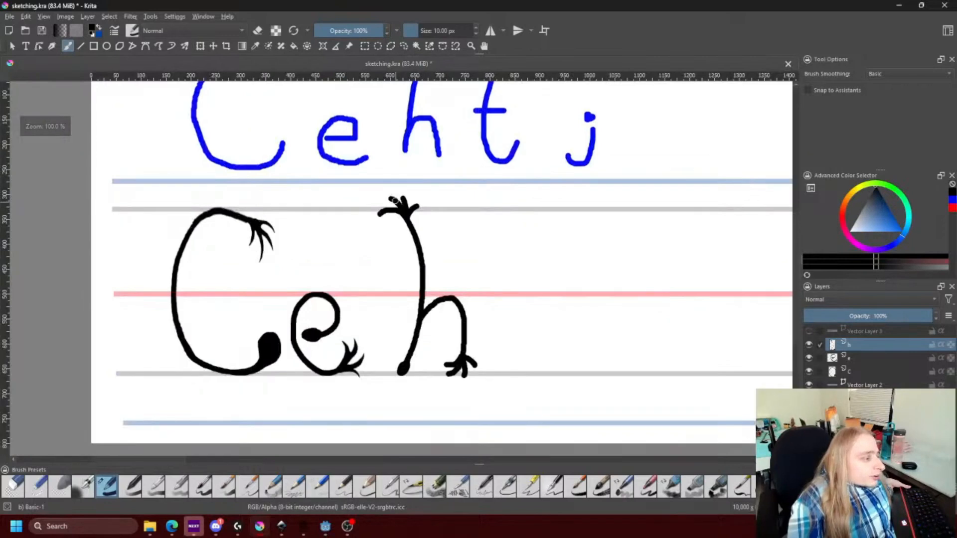
scroll(394, 199, up, 1)
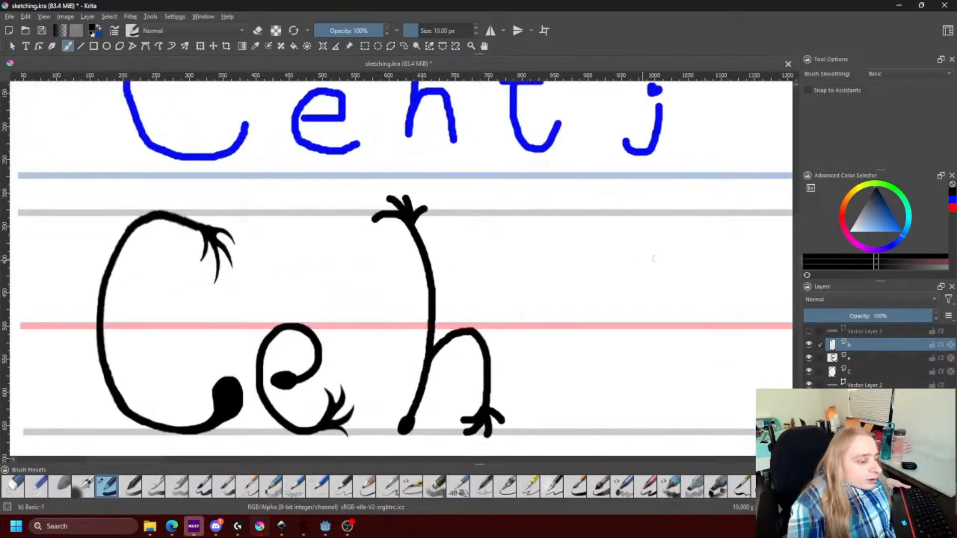
click(864, 385)
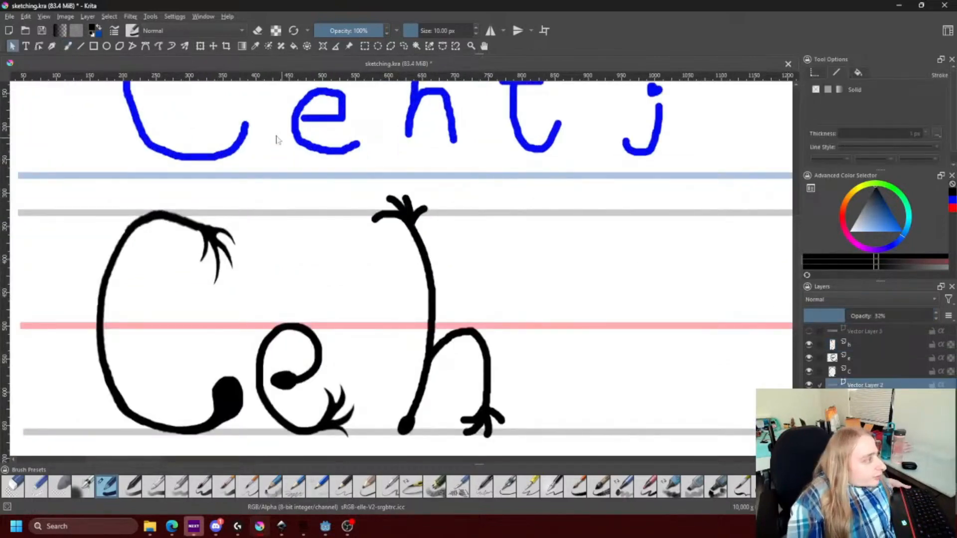
drag(312, 174, 318, 199)
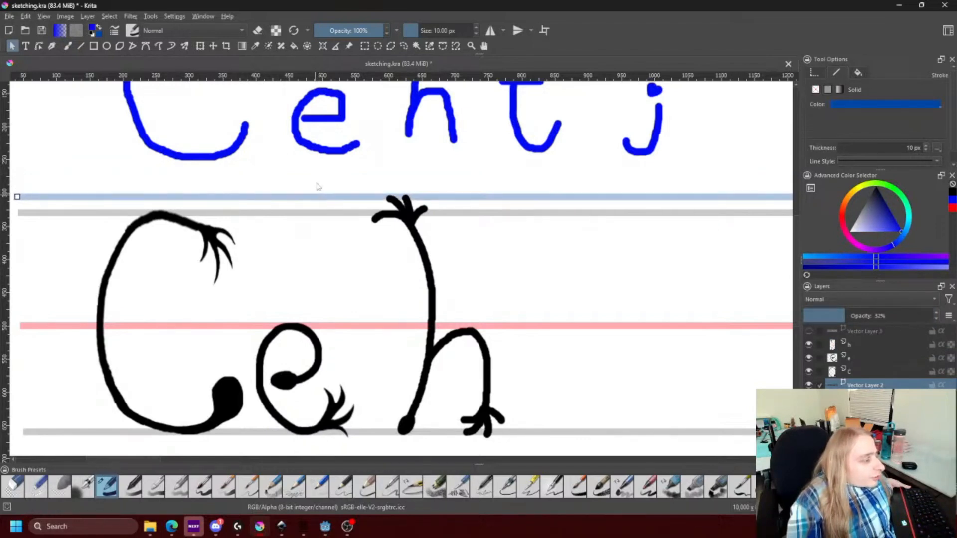
click(318, 185)
Examine the h's upper and lower claws against the guide lines and the blue sample letters.
scroll(348, 151, down, 3)
scroll(371, 163, up, 3)
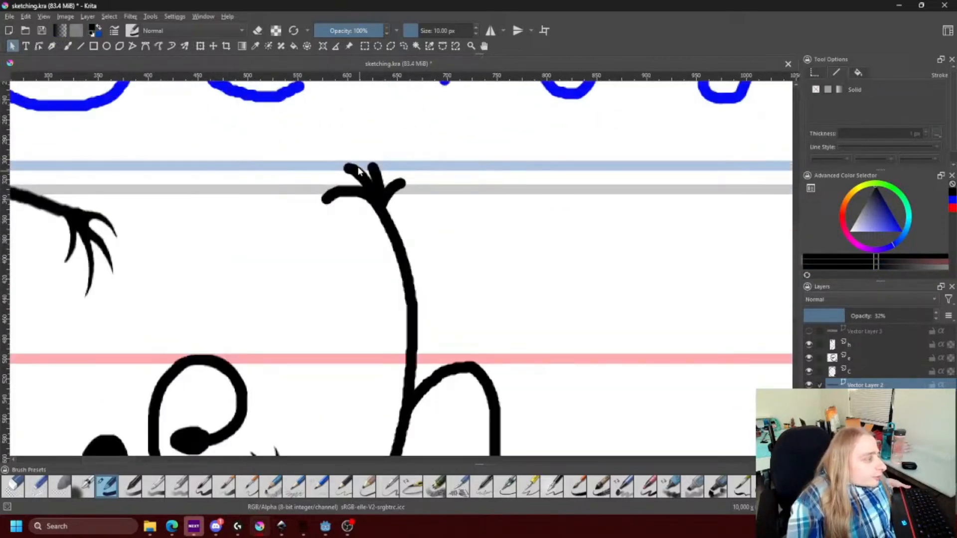
scroll(358, 169, down, 1)
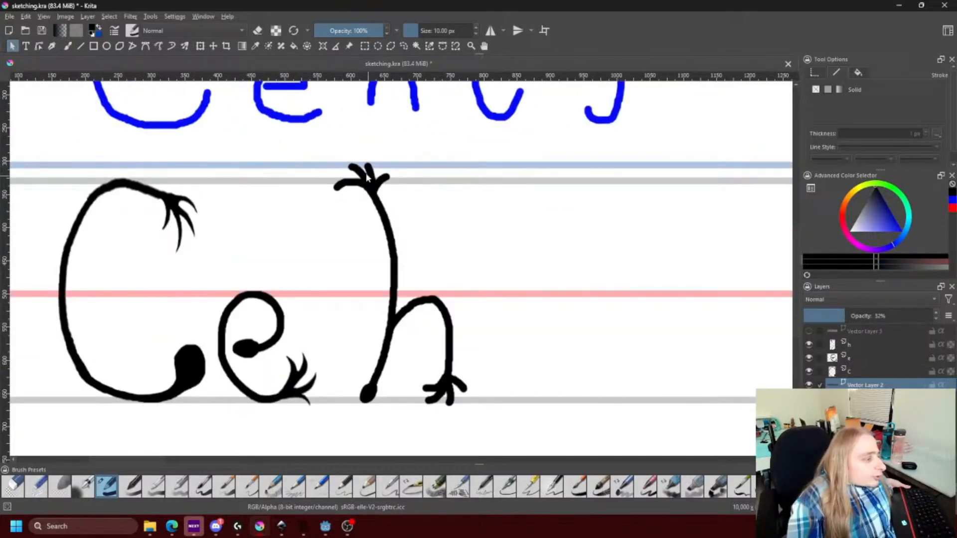
scroll(355, 163, up, 3)
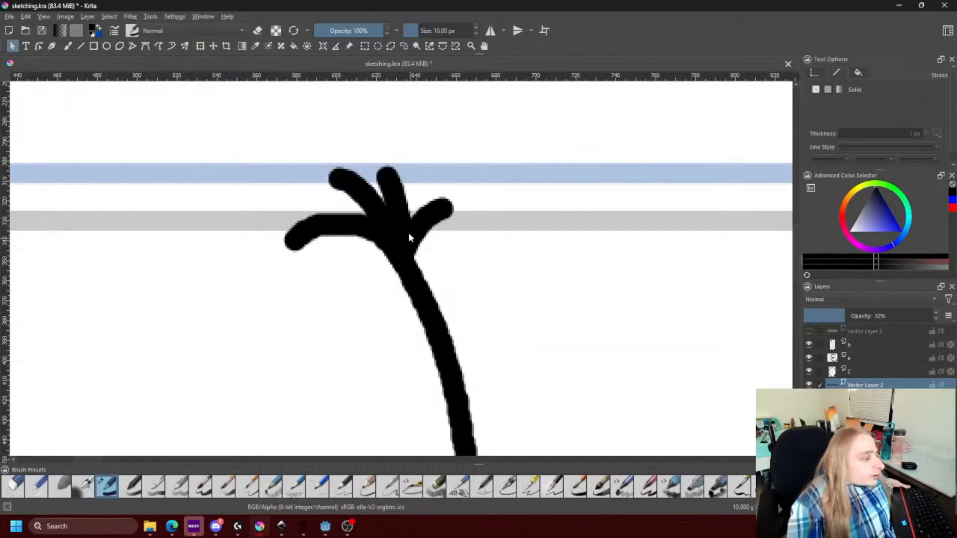
scroll(435, 227, down, 4)
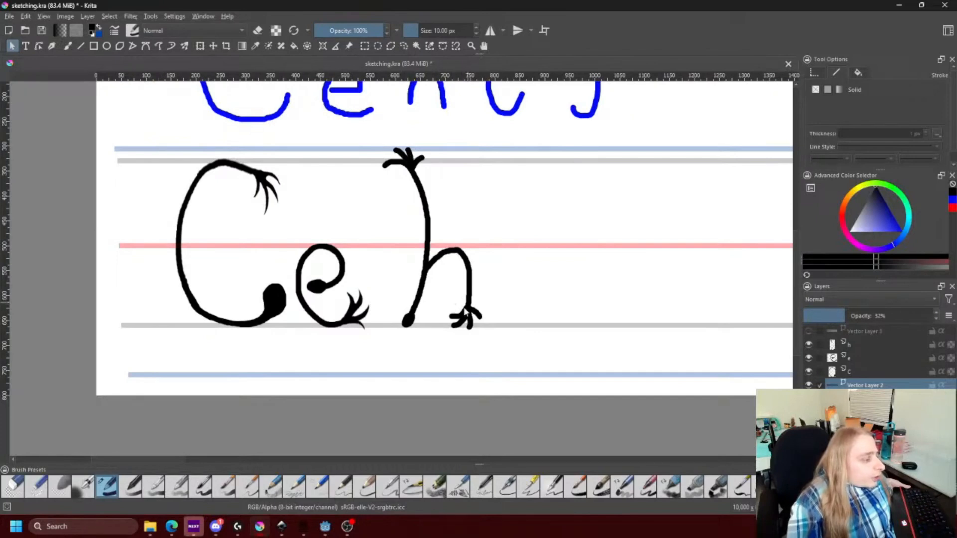
drag(468, 208, 441, 303)
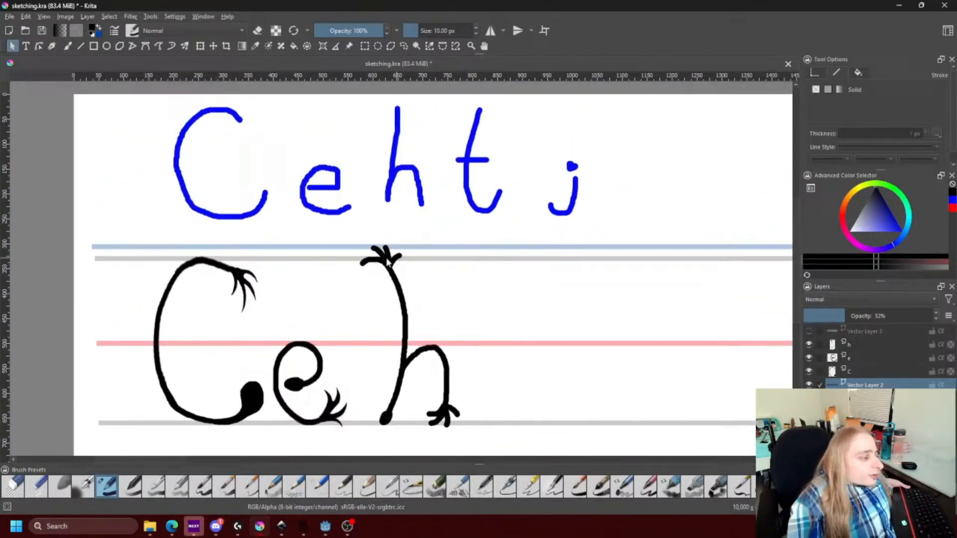
scroll(382, 259, up, 2)
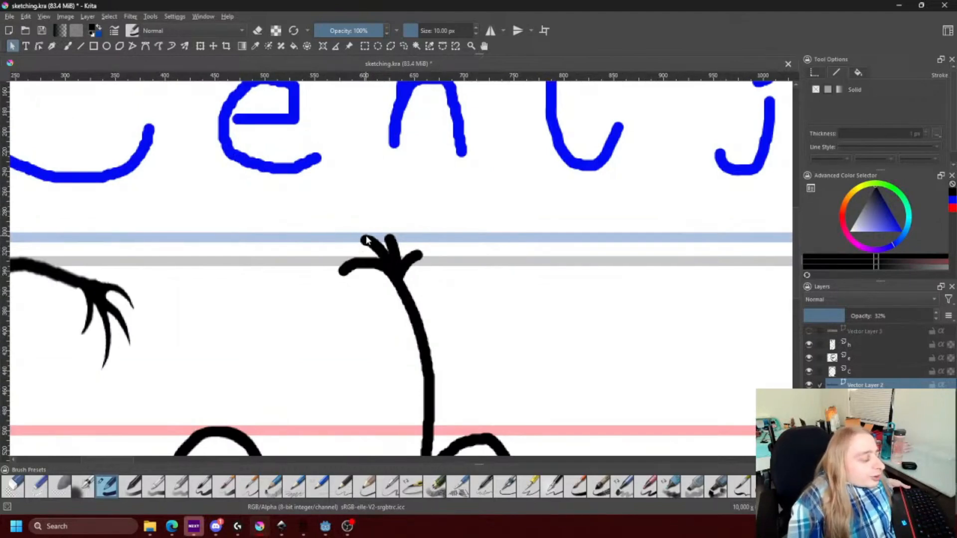
Taper the fingers of the h's lower and upper claws to sharp points on the h layer with a 2 px eraser.
drag(483, 354, 464, 245)
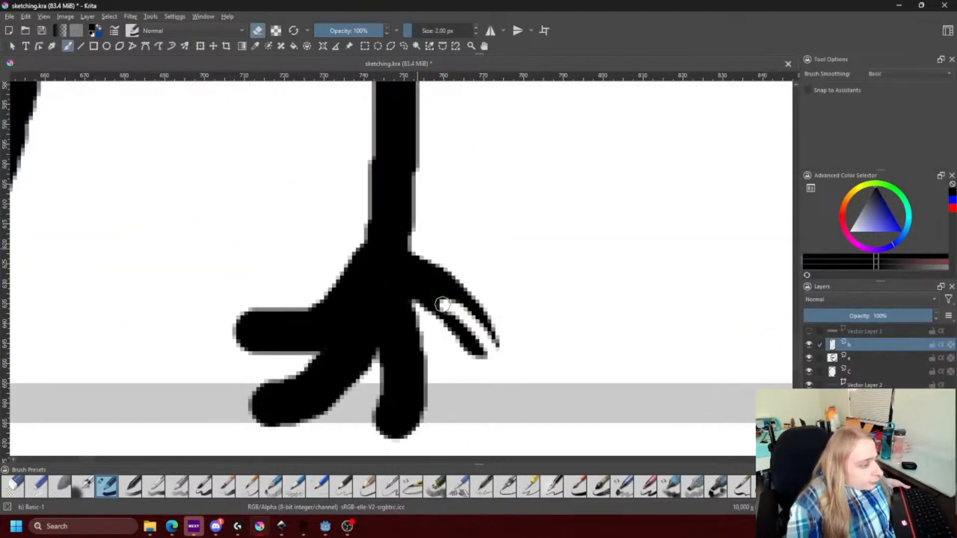
drag(479, 324, 379, 399)
drag(299, 349, 239, 320)
scroll(342, 269, up, 3)
drag(341, 269, 193, 327)
drag(285, 194, 393, 249)
drag(386, 172, 393, 244)
mouse_move(527, 252)
mouse_down()
mouse_move(456, 344)
mouse_move(481, 297)
mouse_up()
key(e)
scroll(418, 167, down, 7)
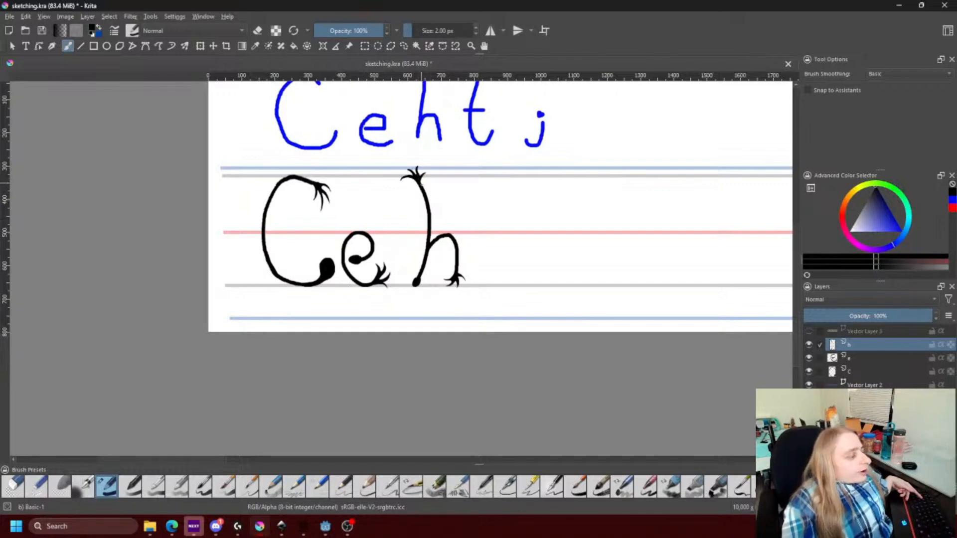
Shift the black h slightly closer to the e with the Transform tool.
click(200, 46)
mouse_move(432, 249)
mouse_down()
mouse_move(416, 248)
mouse_move(427, 249)
mouse_up()
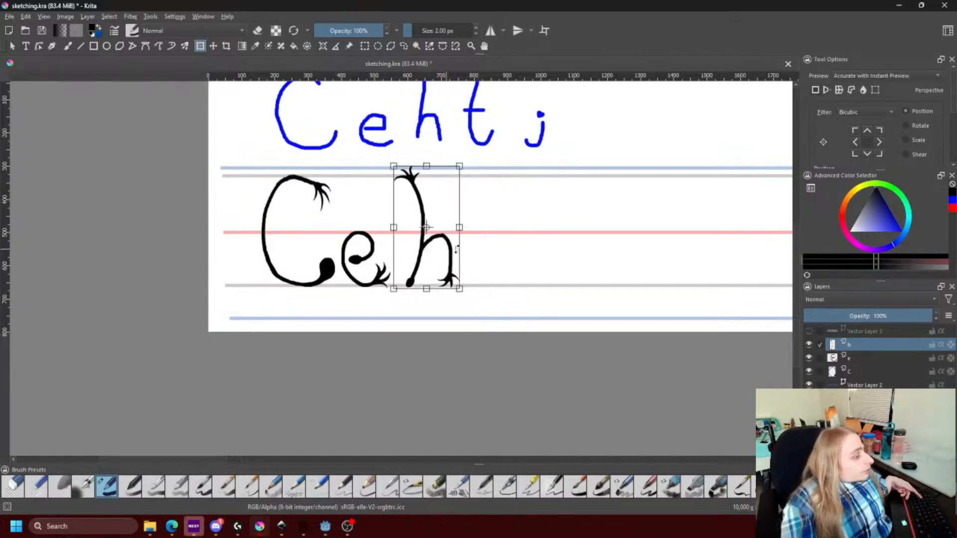
click(13, 47)
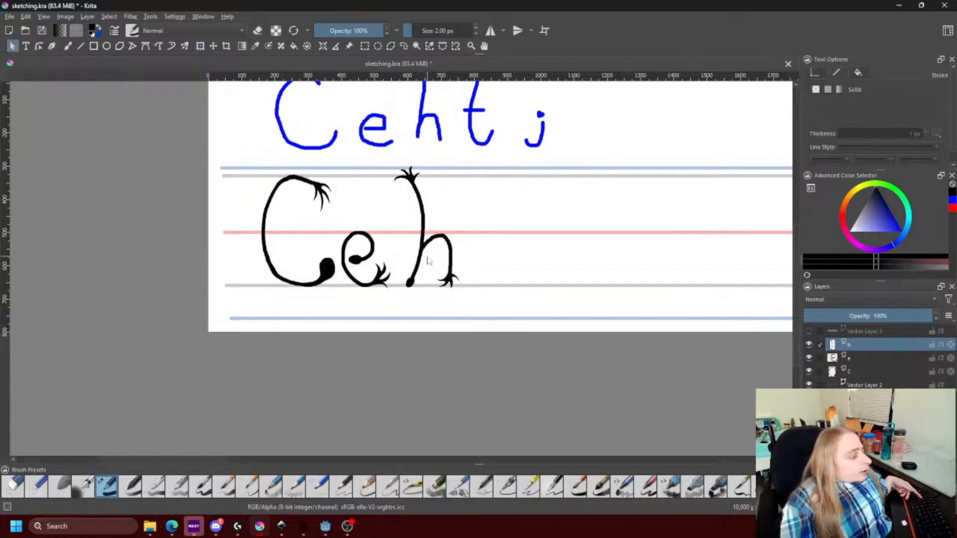
scroll(407, 235, up, 1)
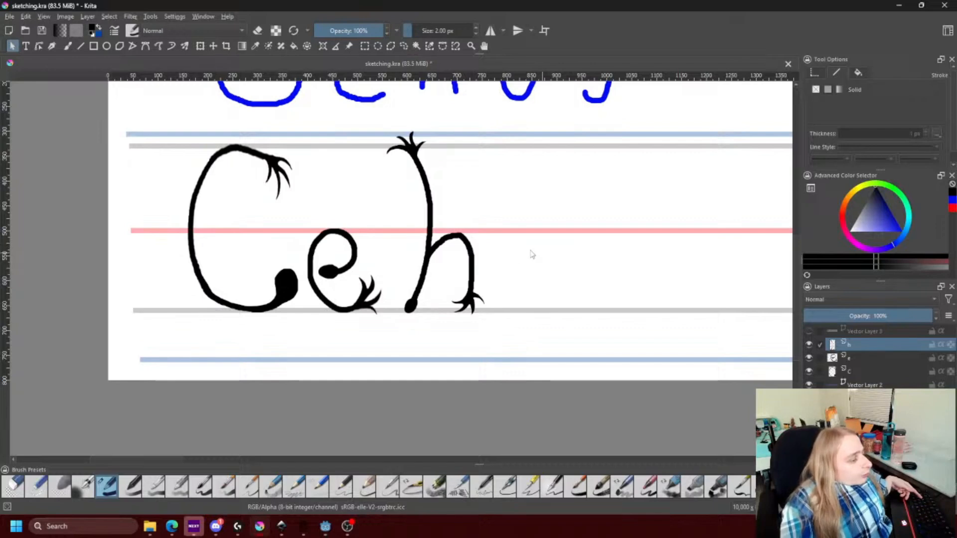
Sketch a test bar touching the h's arch and a separate r-like shape beside it with a 2 px black brush.
click(67, 46)
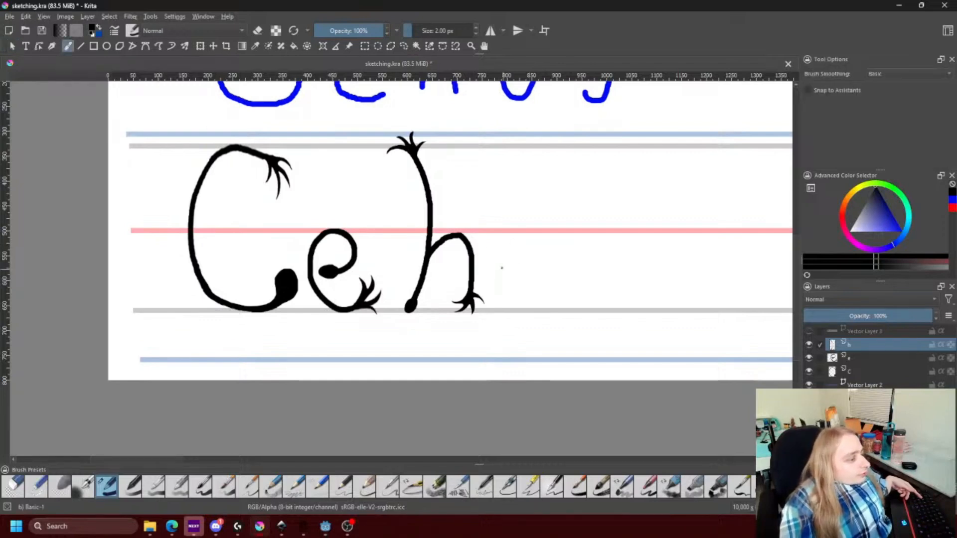
mouse_move(466, 243)
mouse_down()
mouse_move(509, 245)
mouse_move(476, 249)
mouse_move(482, 243)
mouse_up()
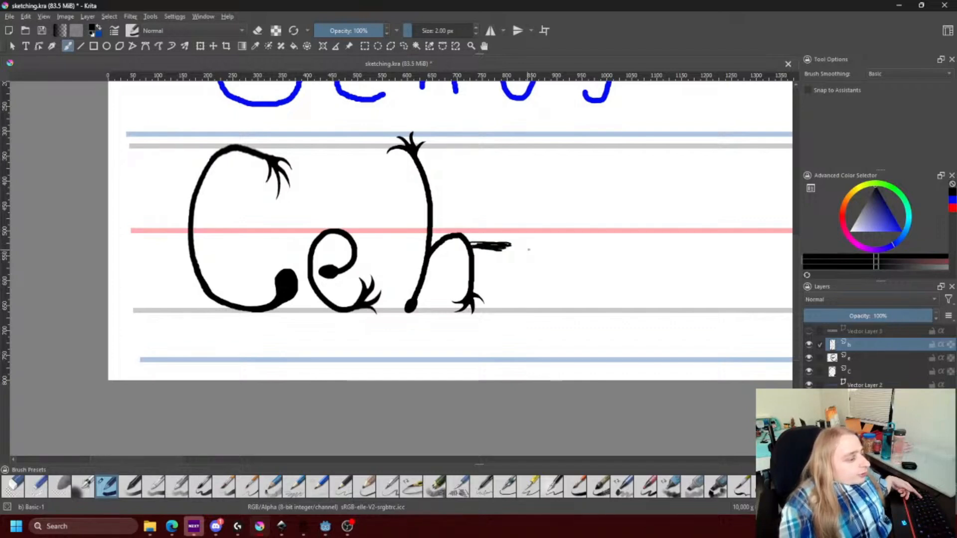
mouse_move(512, 270)
mouse_down()
mouse_move(543, 269)
mouse_move(528, 268)
mouse_move(555, 306)
mouse_move(550, 282)
mouse_move(588, 244)
mouse_up()
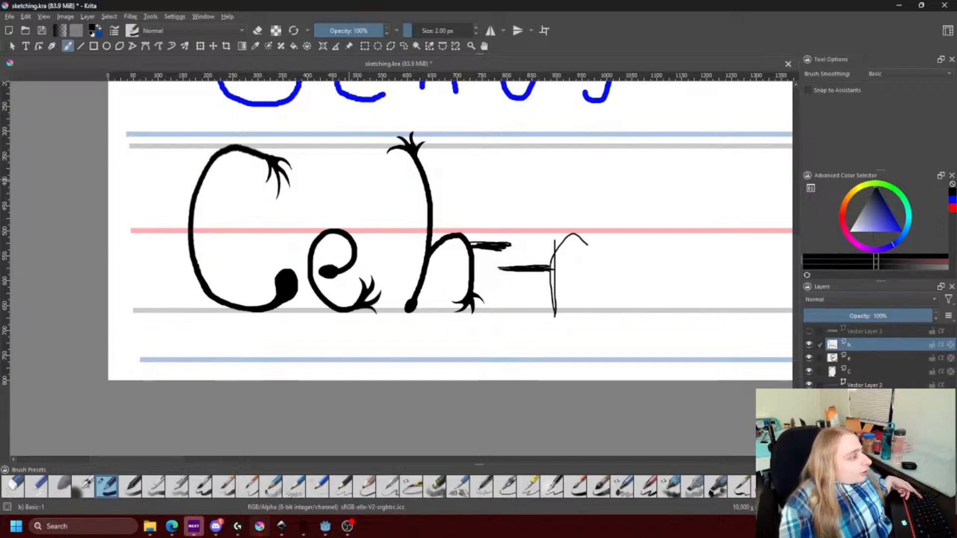
Select only the r-like test shape and its horizontal bar with a freehand selection on the h layer.
click(365, 46)
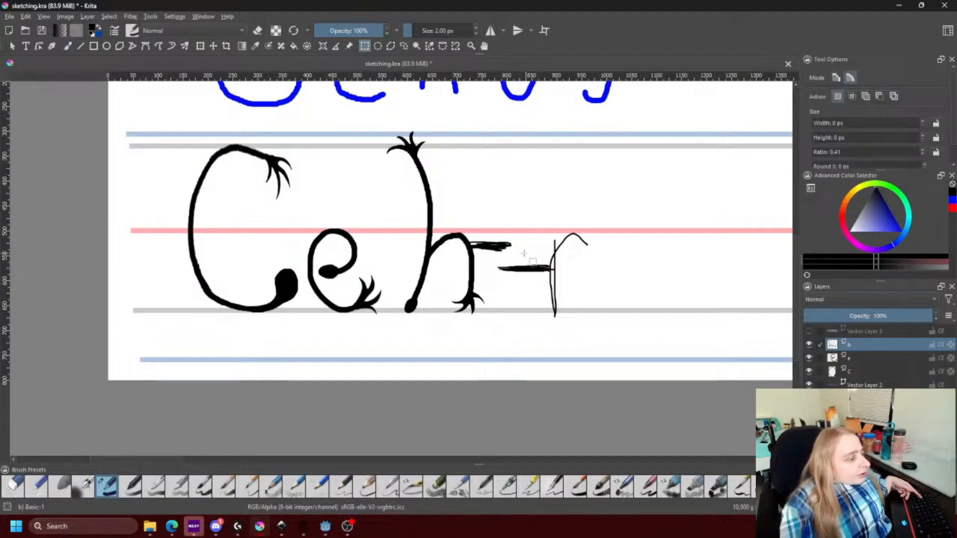
scroll(545, 281, up, 2)
drag(545, 280, 479, 290)
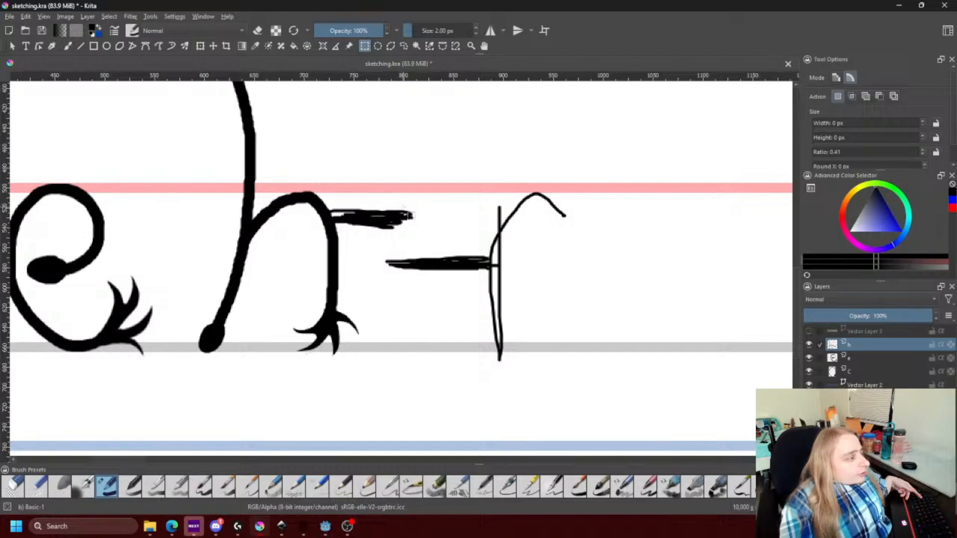
scroll(375, 183, down, 2)
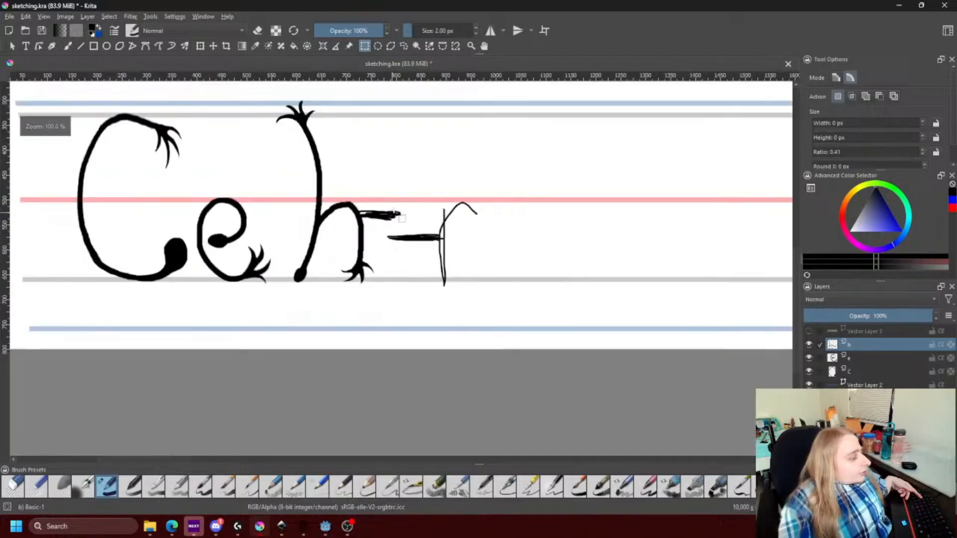
scroll(375, 183, up, 2)
click(404, 46)
mouse_move(454, 197)
mouse_down()
mouse_move(375, 258)
mouse_move(449, 352)
mouse_move(536, 405)
mouse_move(599, 244)
mouse_move(468, 162)
mouse_move(446, 168)
mouse_up()
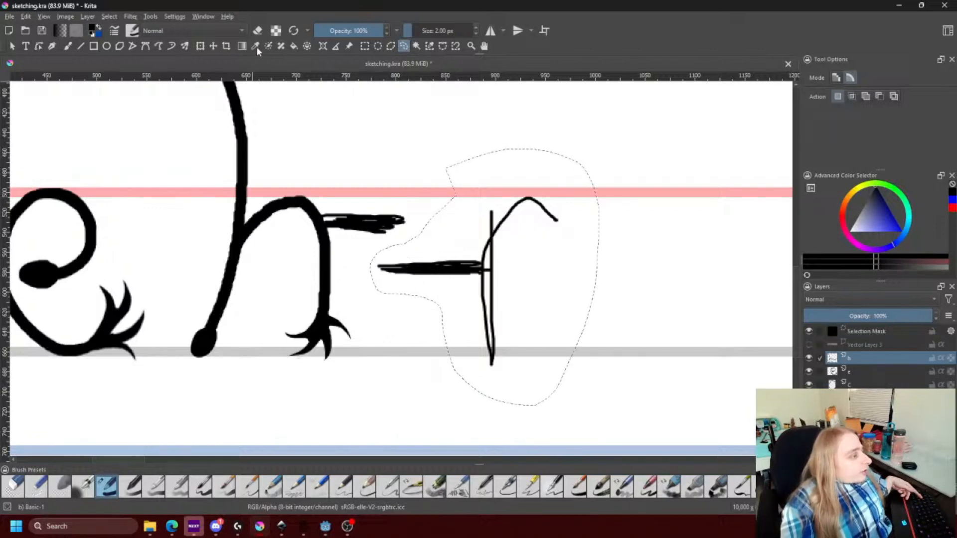
Transform the selected test shape, shifting it away from the bar attached to the h.
key(c)
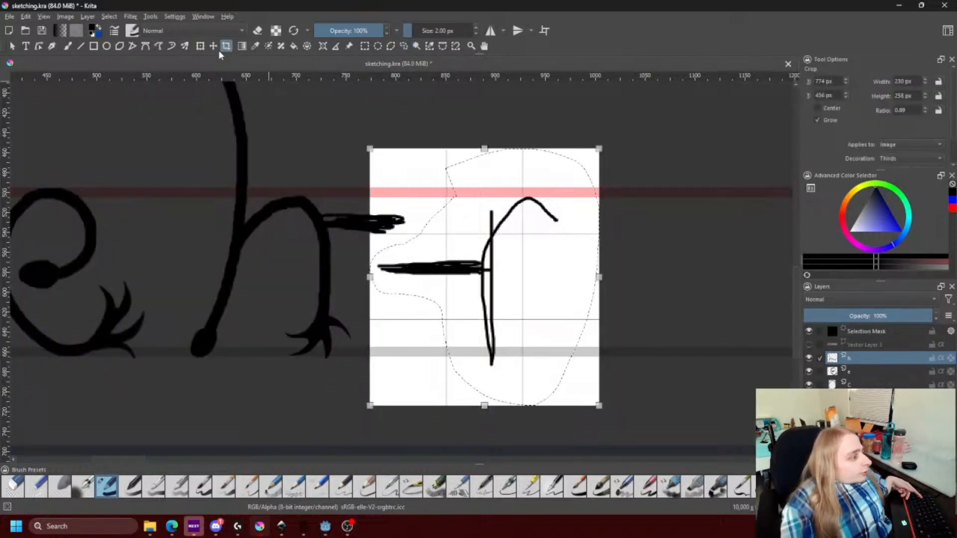
click(200, 46)
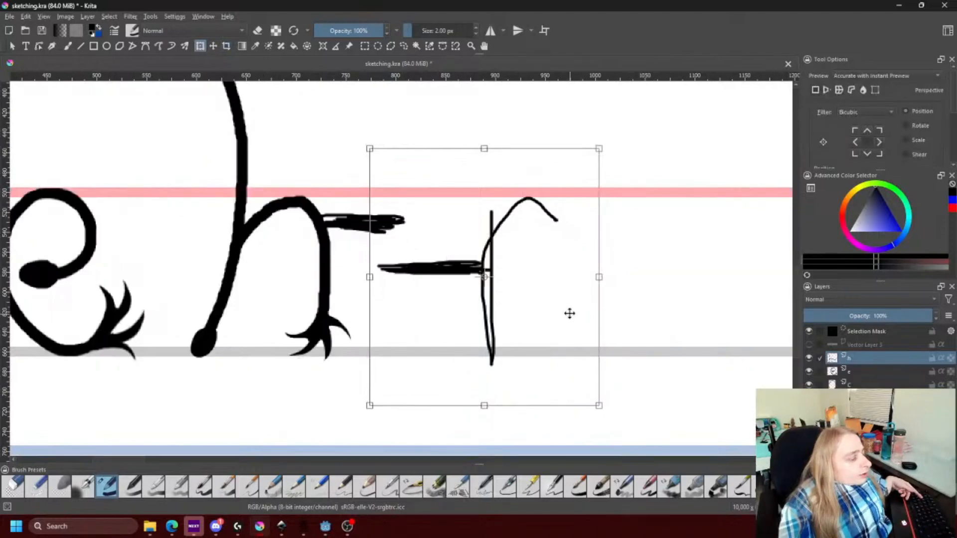
mouse_move(568, 310)
mouse_down()
mouse_move(543, 317)
mouse_move(600, 313)
mouse_up()
key(minus)
key(minus)
key(minus)
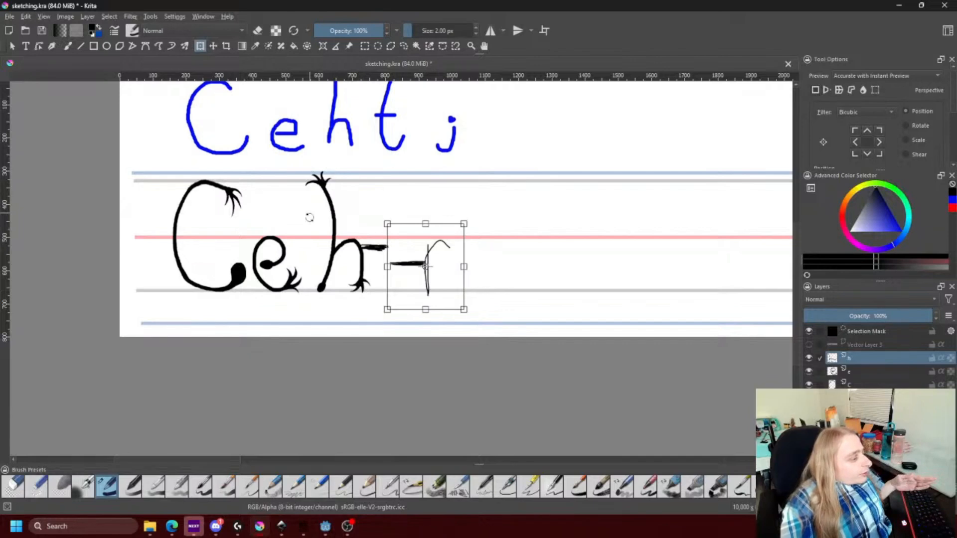
drag(310, 215, 310, 267)
Undo the test shape's move, the selection and the test strokes beside the h.
key(ctrl+z)
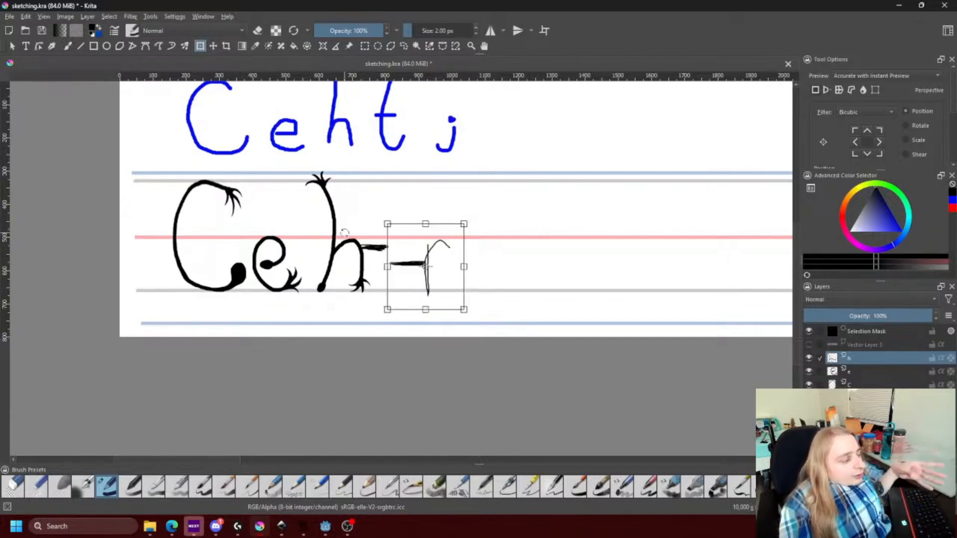
key(ctrl+z)
key(ctrl+z)
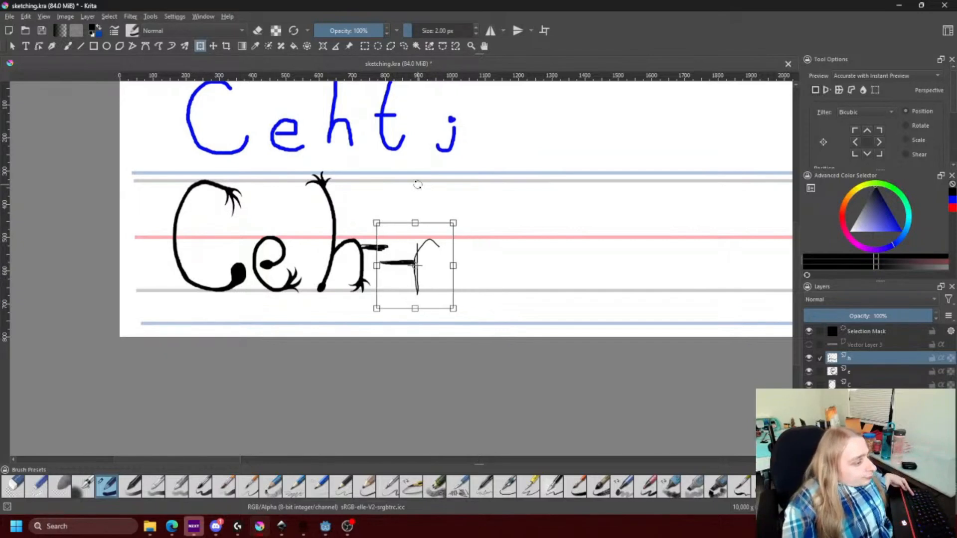
key(ctrl+z)
key(ctrl+z)
key(ctrl+z)
key(ctrl+z)
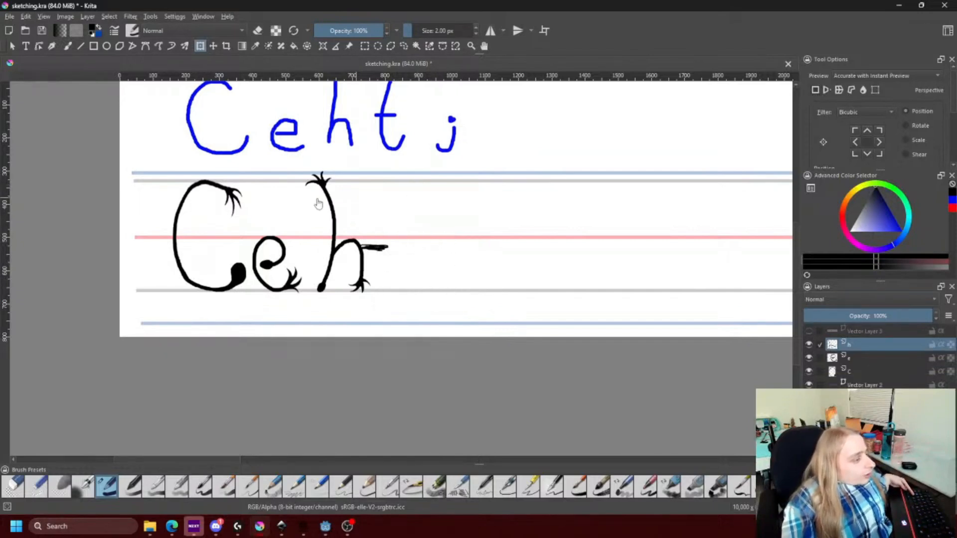
Try a straight vertical 2 px line between the e and the h, crossing the guide lines, and undo it.
scroll(318, 220, up, 2)
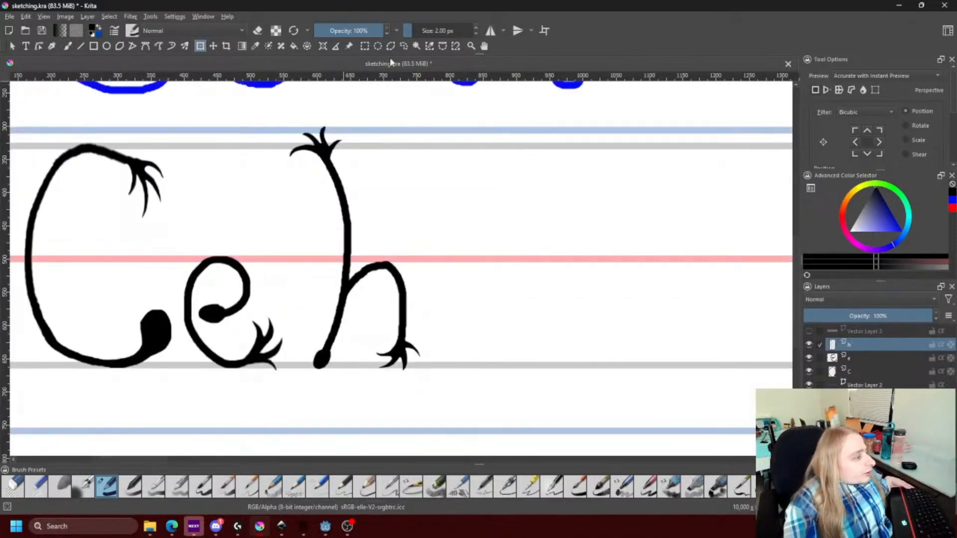
click(82, 48)
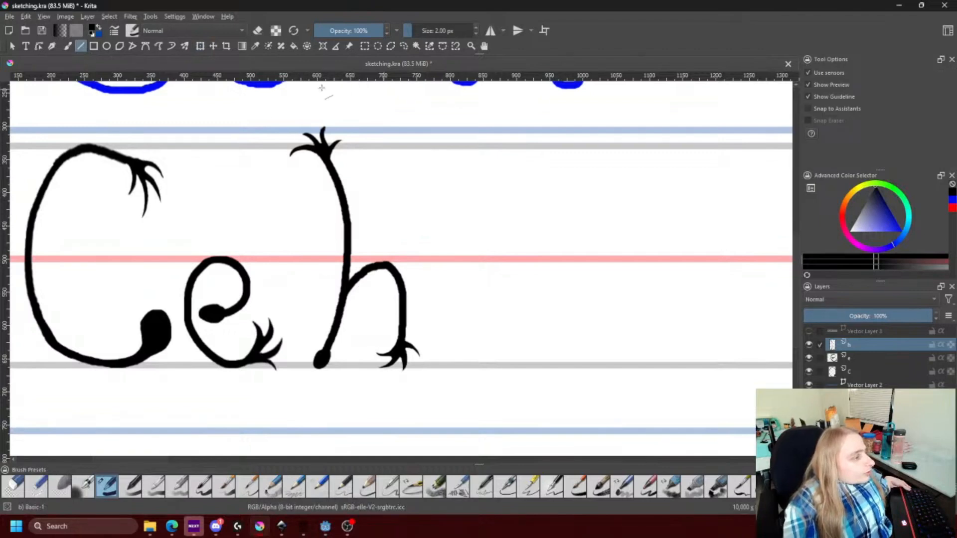
drag(296, 121, 316, 397)
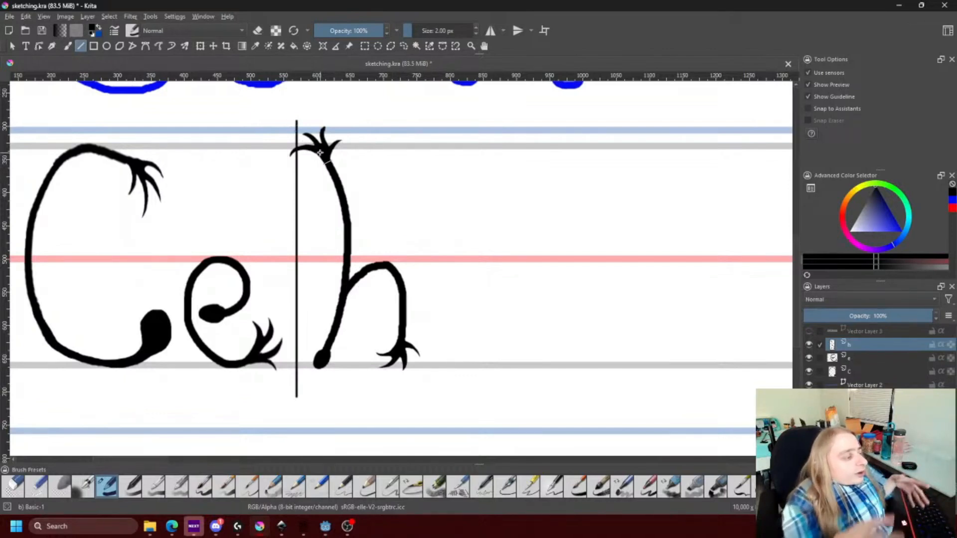
key(ctrl+z)
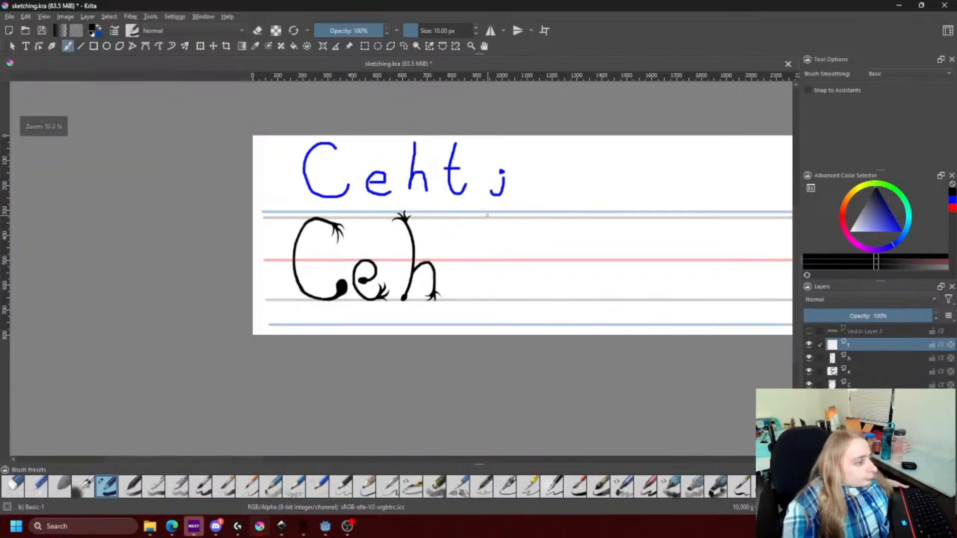
Sketch a small black sample t with a curved foot beside the blue j on the t layer.
scroll(451, 176, up, 4)
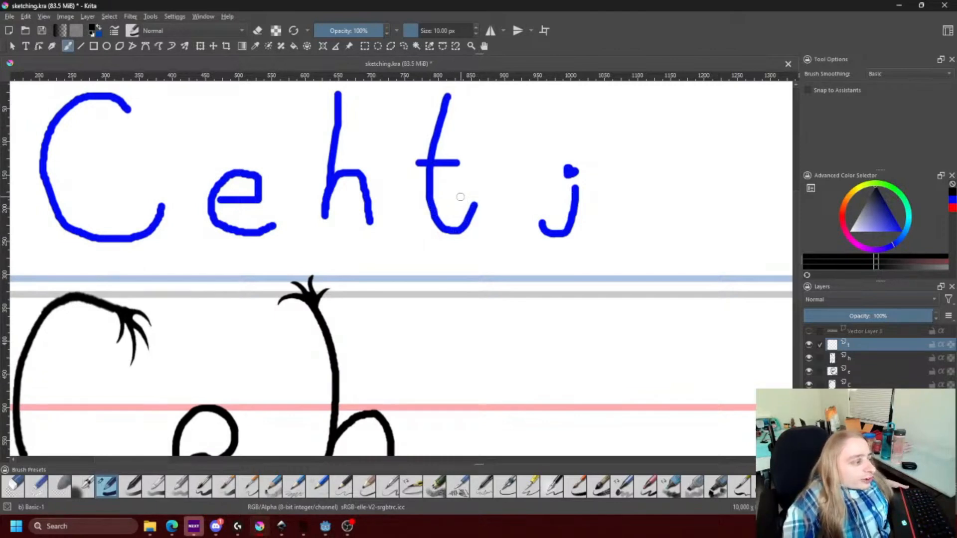
scroll(467, 184, down, 2)
scroll(500, 165, up, 2)
drag(475, 175, 350, 227)
mouse_move(514, 170)
mouse_down()
mouse_move(504, 292)
mouse_move(526, 276)
mouse_up()
drag(473, 227, 511, 226)
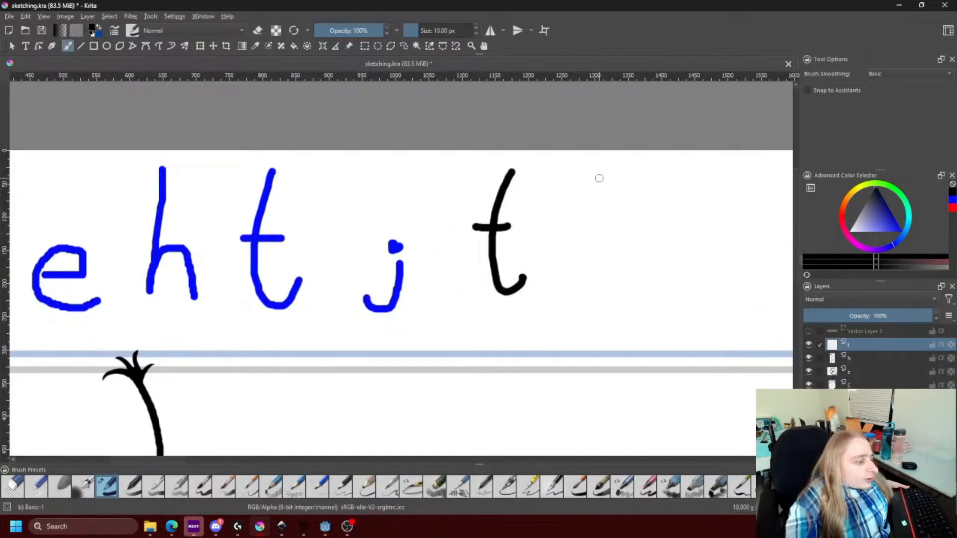
Sketch a second black sample t as a plain cross beside the first and circle it.
drag(599, 177, 589, 281)
drag(567, 208, 606, 214)
mouse_move(608, 330)
mouse_down()
mouse_move(523, 215)
mouse_move(537, 213)
mouse_up()
mouse_move(533, 290)
mouse_down()
mouse_move(524, 297)
mouse_move(463, 197)
mouse_move(543, 170)
mouse_move(538, 296)
mouse_move(521, 298)
mouse_move(504, 290)
mouse_move(571, 236)
mouse_up()
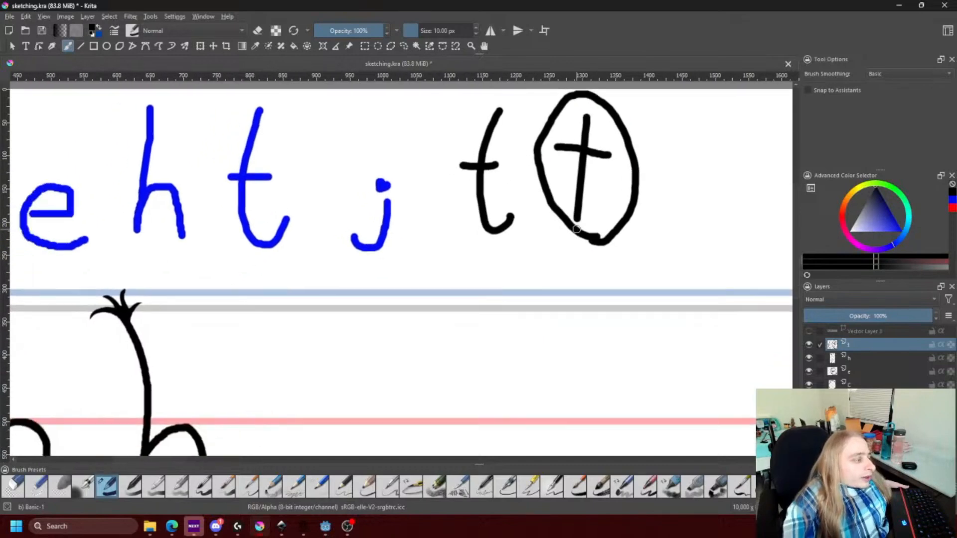
Draw the t's curved stem beside the h, from a rounded foot on the baseline to the upper guide lines, topped with claw fingers.
scroll(577, 229, down, 1)
drag(265, 343, 269, 280)
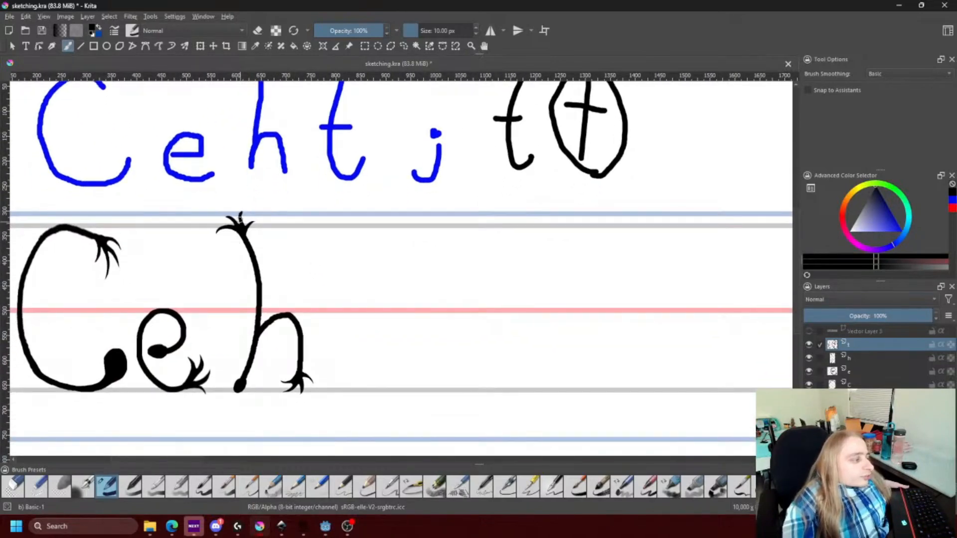
drag(436, 275, 373, 382)
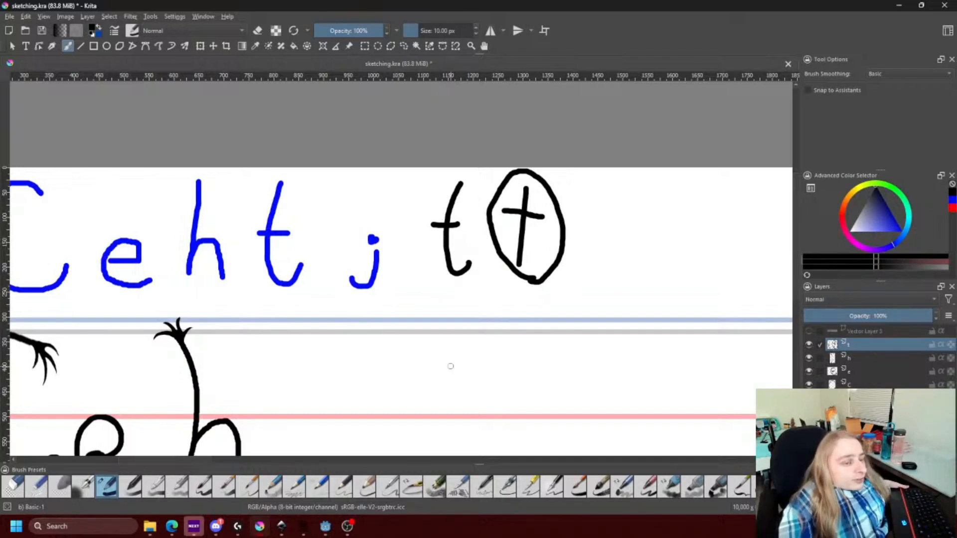
drag(444, 361, 450, 320)
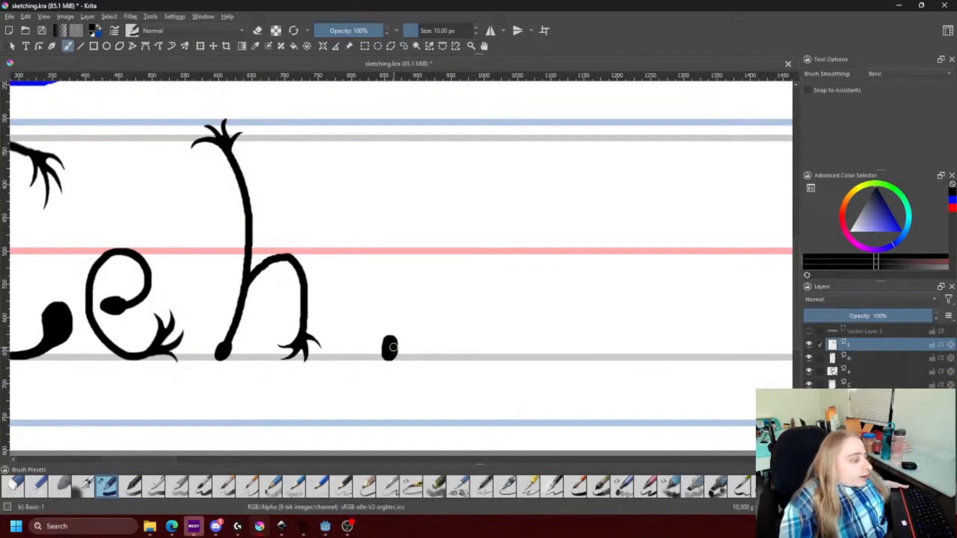
mouse_move(389, 340)
mouse_down()
mouse_move(384, 232)
mouse_move(409, 133)
mouse_up()
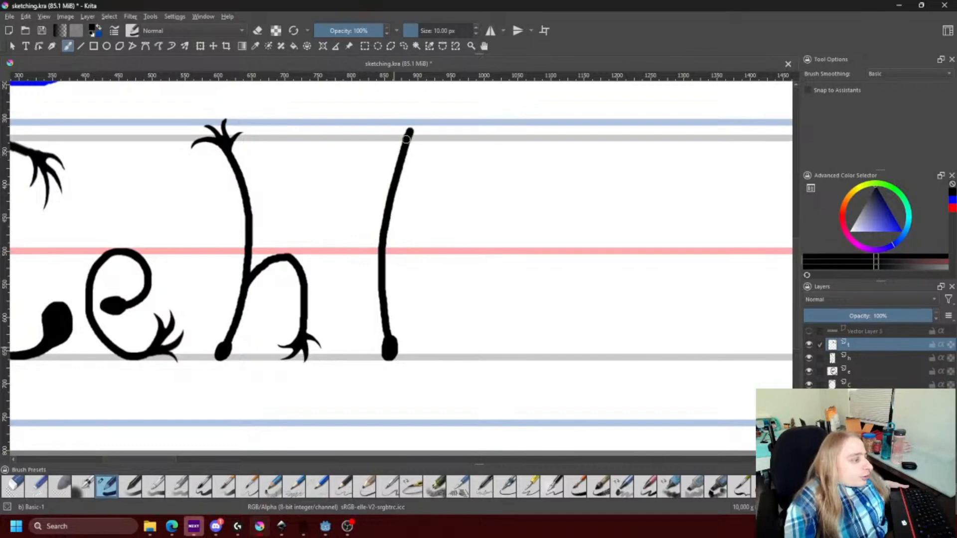
key(ctrl+z)
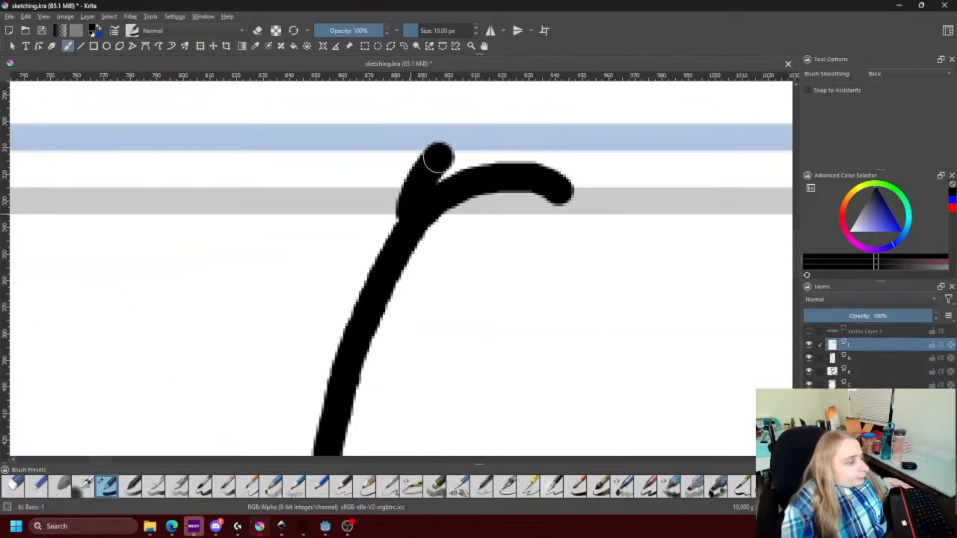
key(1)
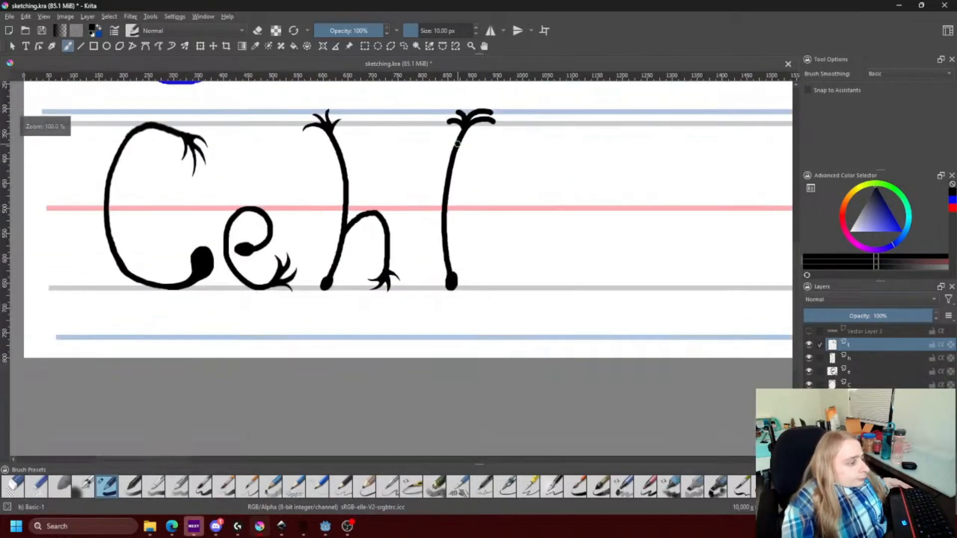
drag(456, 192, 448, 266)
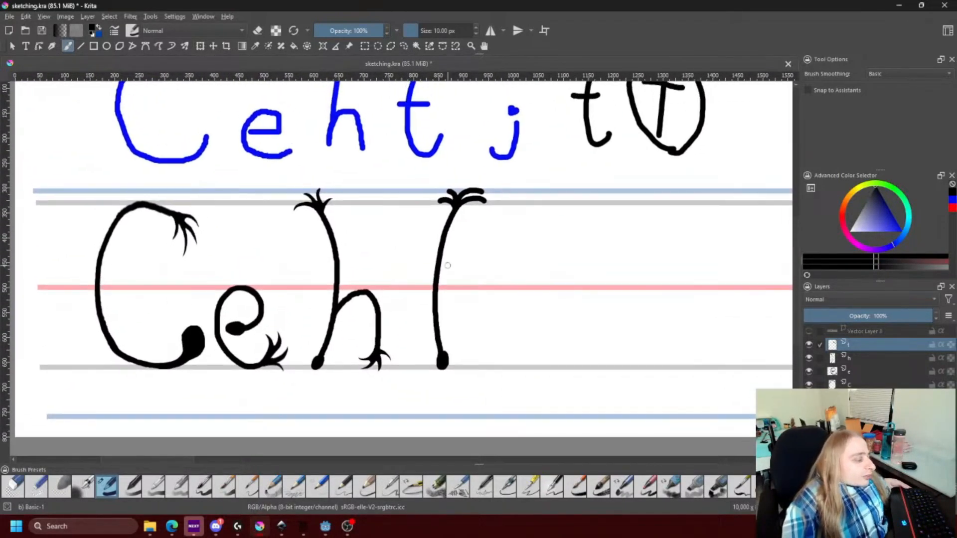
Try a plain crossbar through the t's stem along the red midline, and undo it.
scroll(451, 266, up, 3)
mouse_move(372, 285)
mouse_down()
mouse_move(449, 284)
mouse_move(378, 286)
mouse_move(465, 285)
mouse_move(367, 285)
mouse_move(481, 284)
mouse_up()
scroll(522, 252, down, 3)
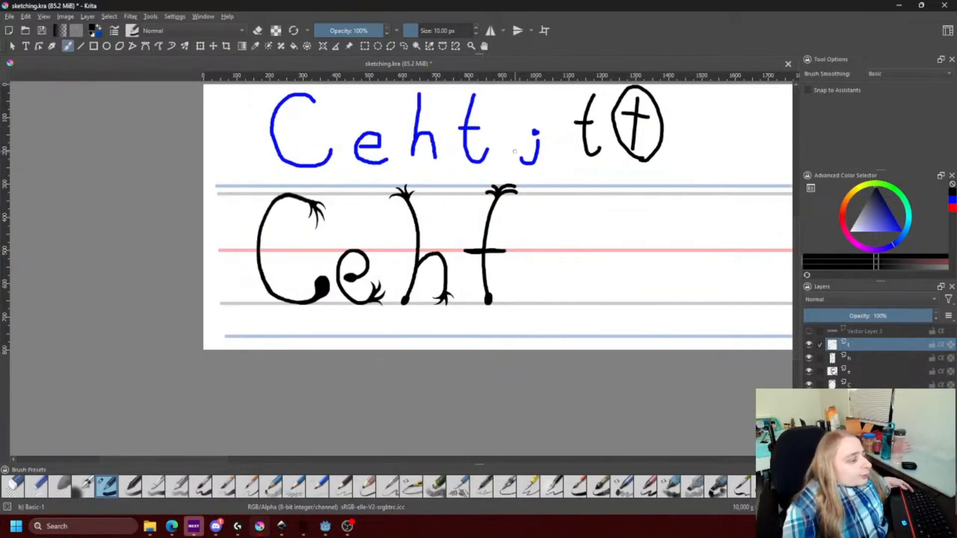
key(ctrl+z)
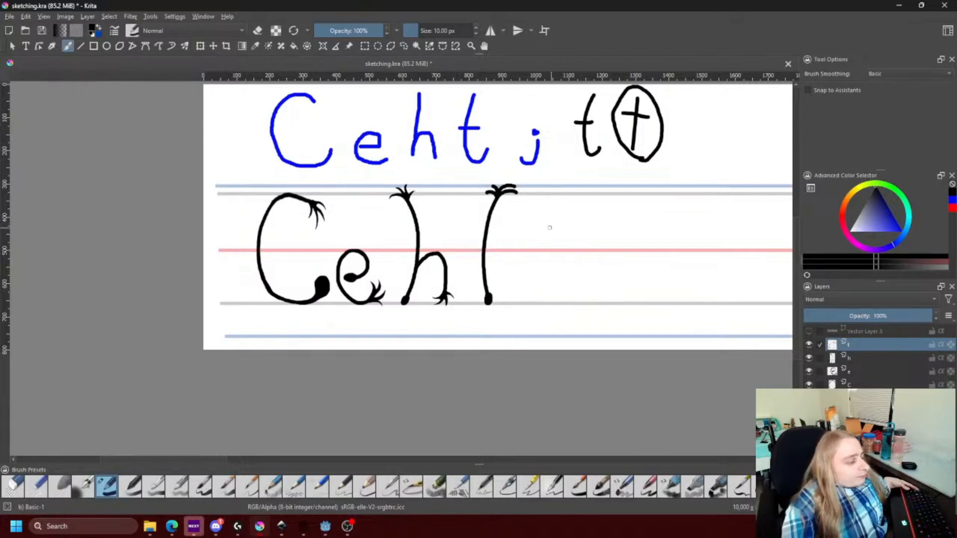
Draw the t's crossbar above the red midline, with a rounded blob at one end and claw fingers at the other.
scroll(549, 228, up, 3)
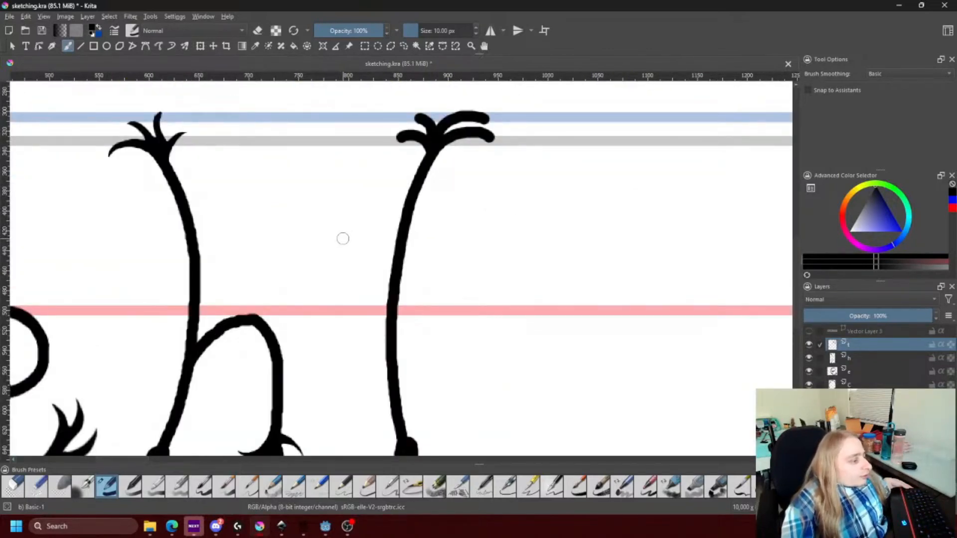
mouse_move(343, 231)
mouse_down()
mouse_move(335, 233)
mouse_move(349, 240)
mouse_move(350, 229)
mouse_move(329, 234)
mouse_move(441, 230)
mouse_move(471, 244)
mouse_move(483, 268)
mouse_up()
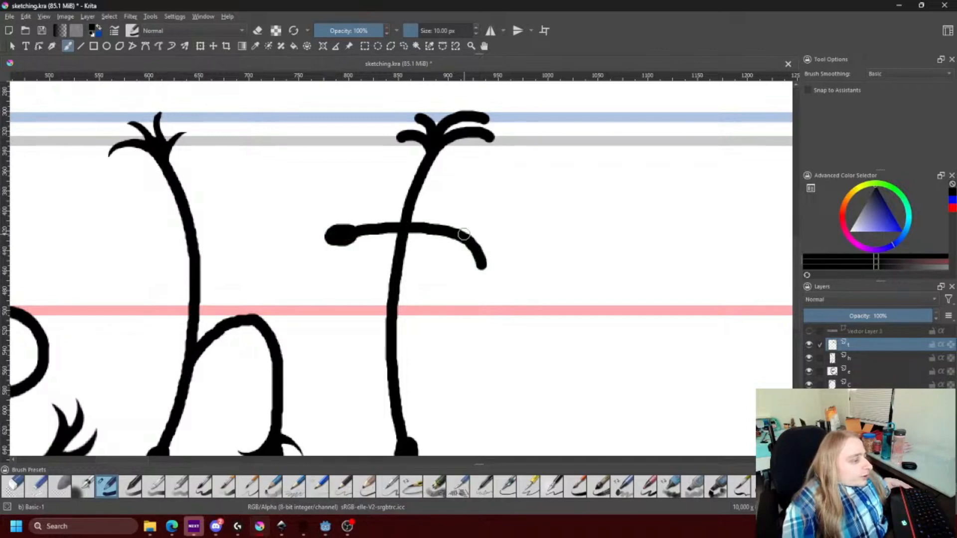
mouse_move(459, 233)
mouse_down()
mouse_move(500, 247)
mouse_move(486, 224)
mouse_move(512, 228)
mouse_up()
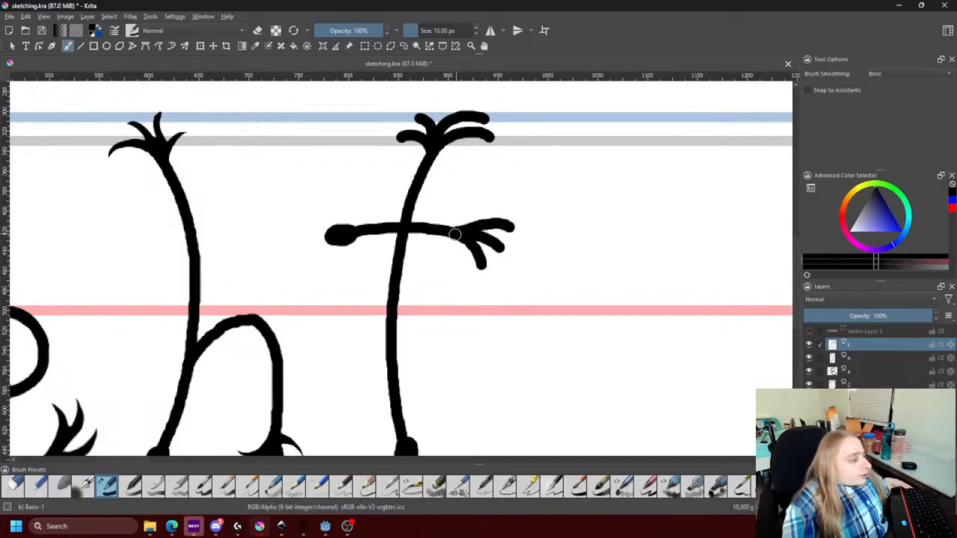
drag(453, 237, 456, 262)
scroll(456, 189, down, 5)
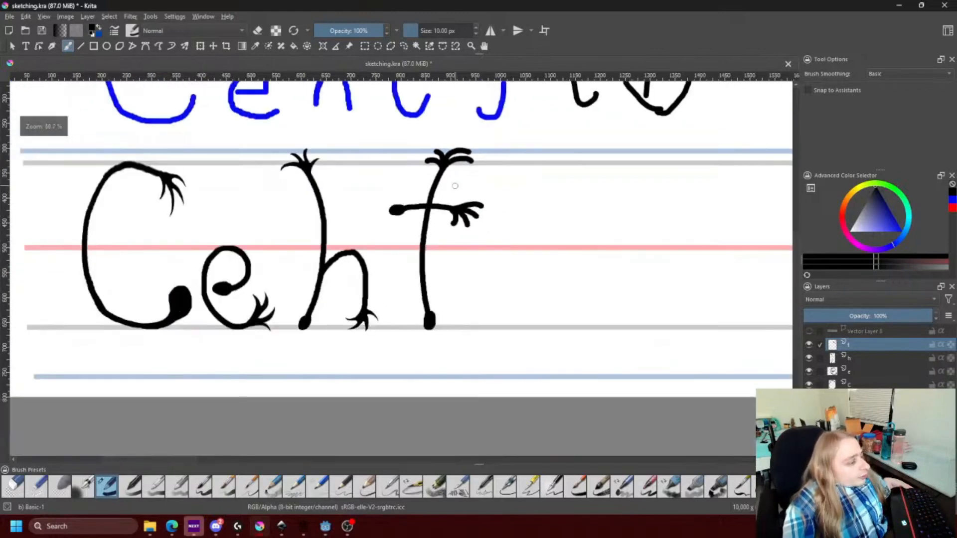
Taper the fingers of the claws on the t's stem and crossbar into fine points with a thin eraser brush.
scroll(455, 199, up, 9)
key(e)
drag(445, 187, 449, 290)
drag(502, 209, 453, 295)
drag(511, 212, 550, 302)
mouse_move(559, 195)
mouse_down()
mouse_move(567, 313)
mouse_move(637, 241)
mouse_up()
drag(581, 153, 649, 231)
scroll(651, 193, down, 4)
scroll(705, 145, up, 4)
mouse_move(289, 274)
mouse_down()
mouse_move(418, 298)
mouse_move(410, 219)
mouse_move(289, 150)
mouse_up()
click(257, 31)
scroll(409, 225, down, 4)
scroll(329, 89, up, 2)
click(258, 31)
click(258, 31)
scroll(366, 220, up, 4)
scroll(441, 202, down, 4)
scroll(462, 134, up, 4)
drag(439, 314, 318, 237)
scroll(399, 299, down, 2)
mouse_move(363, 308)
mouse_down()
mouse_move(653, 274)
mouse_move(406, 351)
mouse_up()
drag(526, 283, 638, 297)
scroll(588, 280, down, 4)
scroll(668, 367, up, 4)
drag(325, 262, 594, 277)
mouse_move(588, 289)
mouse_down()
mouse_move(513, 263)
mouse_move(287, 393)
mouse_up()
drag(586, 299, 510, 270)
scroll(510, 270, down, 8)
Move the t layer's drawing slightly closer to the h with the Transform tool.
click(201, 46)
drag(419, 205, 409, 205)
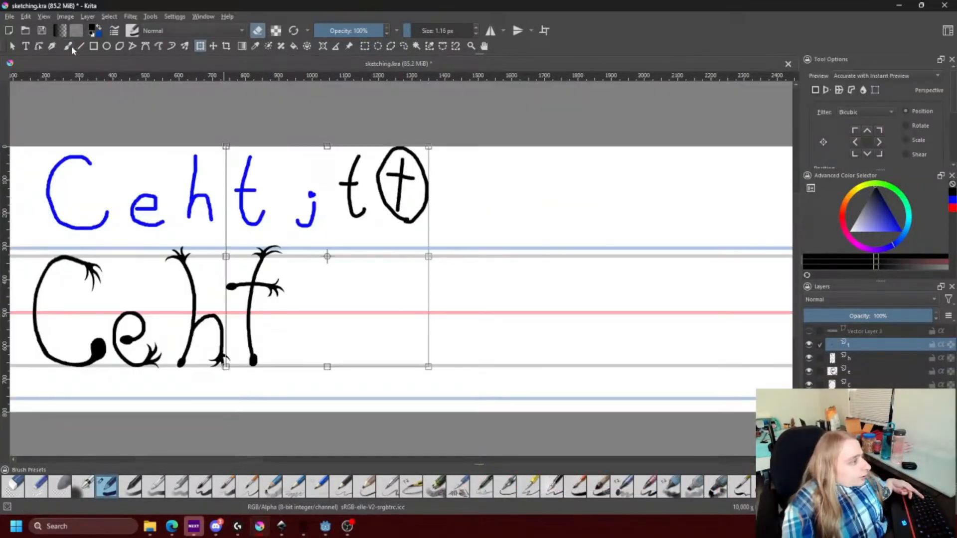
Erase the two black sample t shapes beside the blue j and set the brush size to 10 px.
click(68, 46)
click(445, 30)
drag(468, 177, 411, 177)
right_click(431, 32)
text(10)
key(Return)
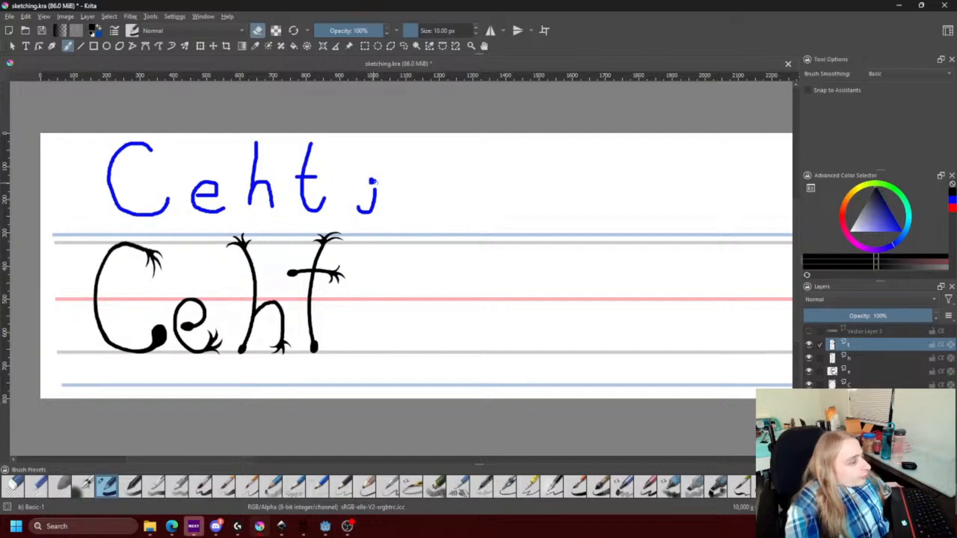
scroll(371, 180, up, 3)
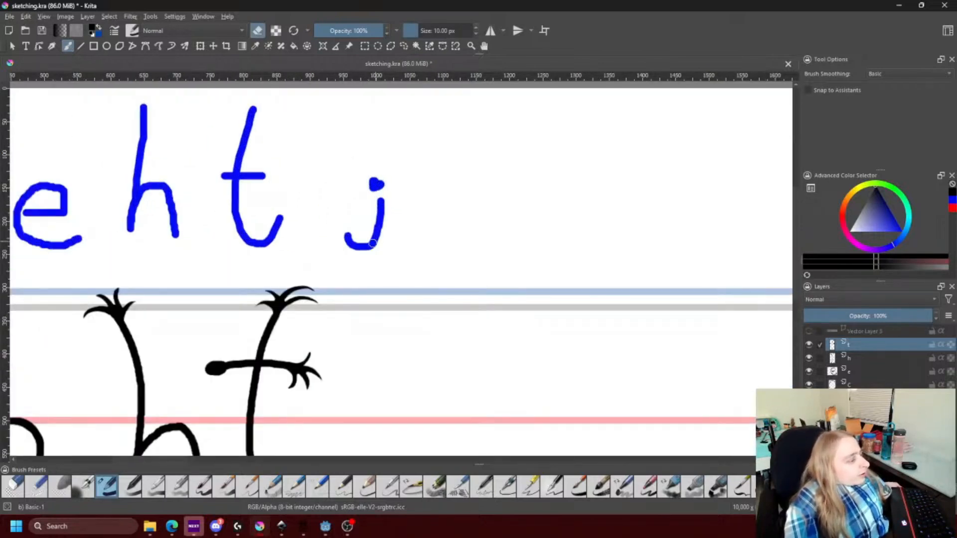
scroll(383, 198, down, 3)
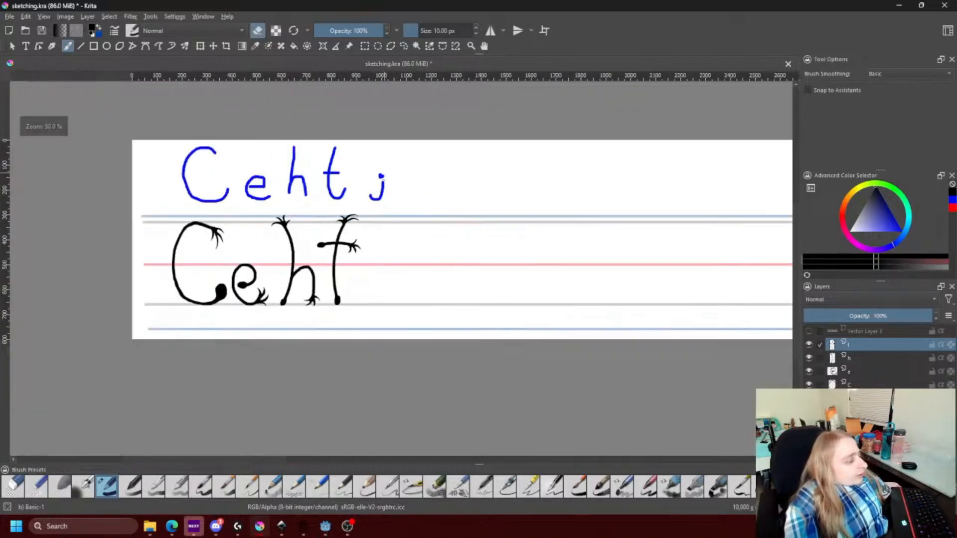
scroll(391, 324, up, 3)
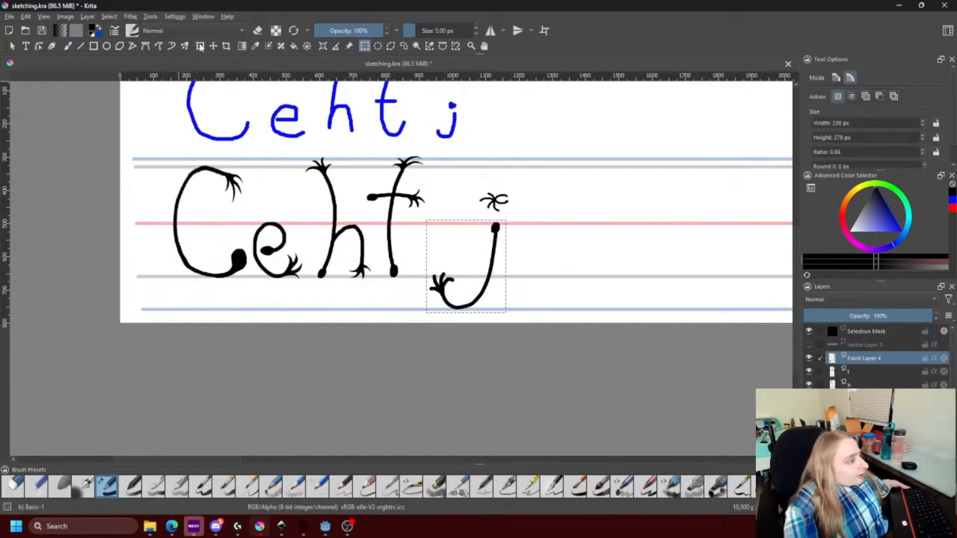
Transform the j's selected hooked stem into a narrower, more upright curve beneath its claw-shaped dot, and clear the selection.
click(200, 46)
click(365, 46)
click(200, 47)
scroll(524, 198, up, 4)
click(365, 46)
drag(370, 145, 484, 276)
click(310, 181)
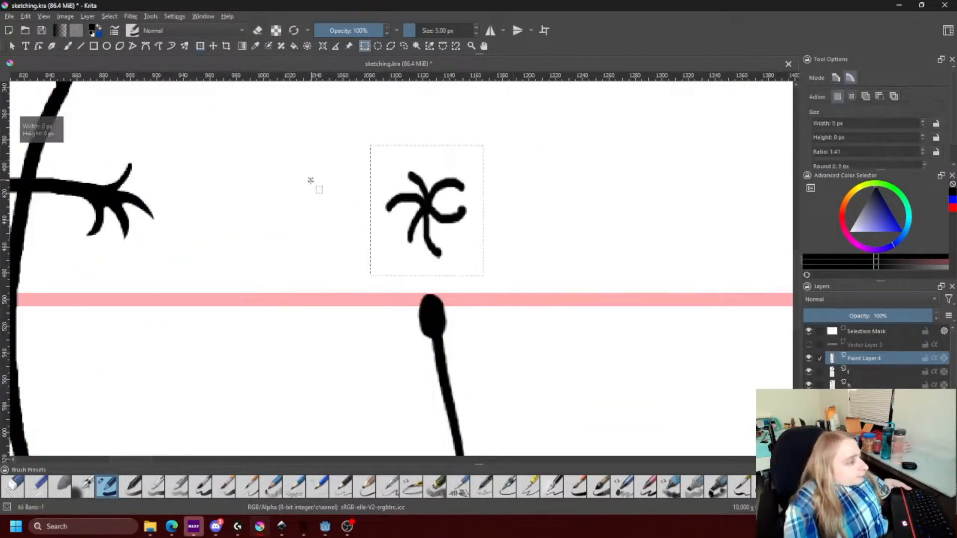
Thicken the fingers of the claw-shaped dot above the j with the 5 px brush.
scroll(400, 207, down, 5)
scroll(402, 209, up, 3)
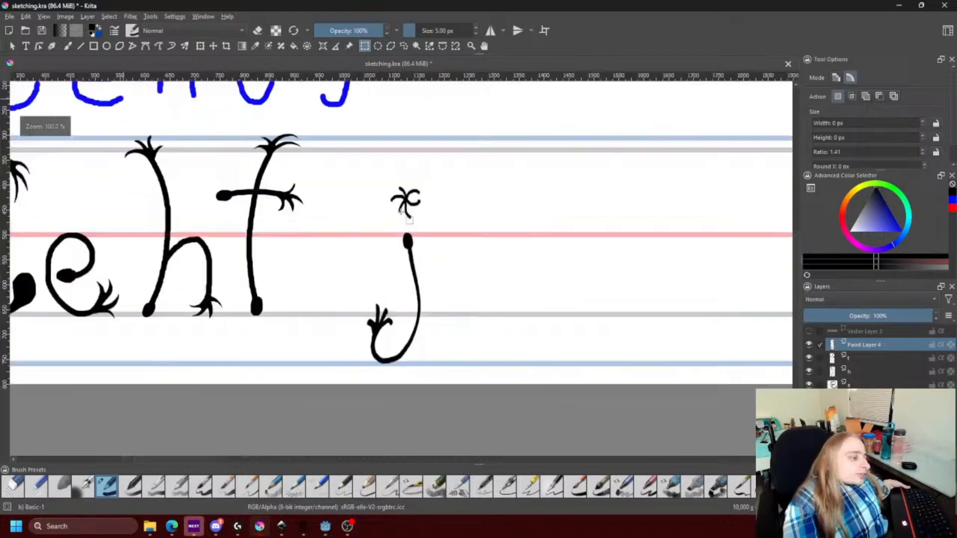
scroll(401, 212, up, 1)
scroll(389, 145, up, 2)
click(68, 46)
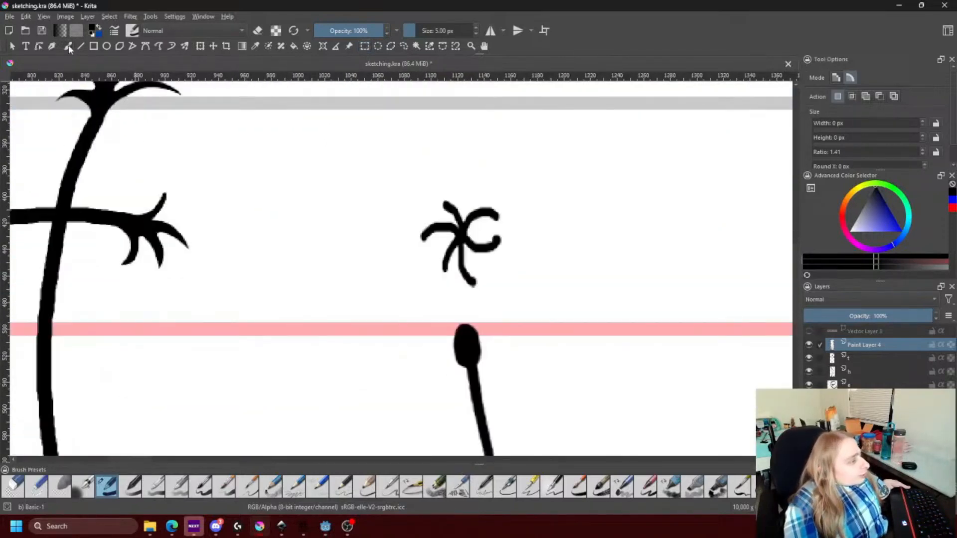
scroll(449, 226, up, 3)
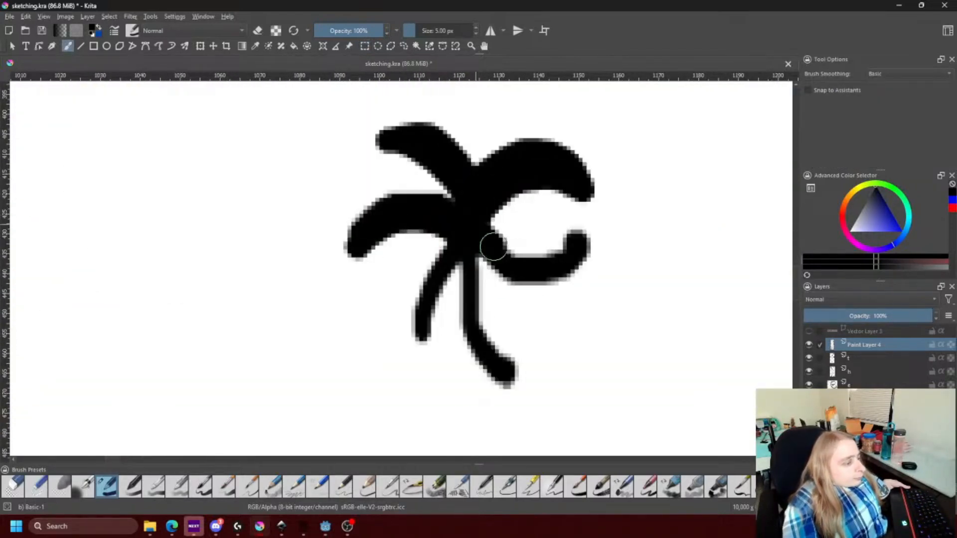
scroll(491, 246, down, 5)
scroll(514, 244, down, 1)
scroll(514, 244, up, 2)
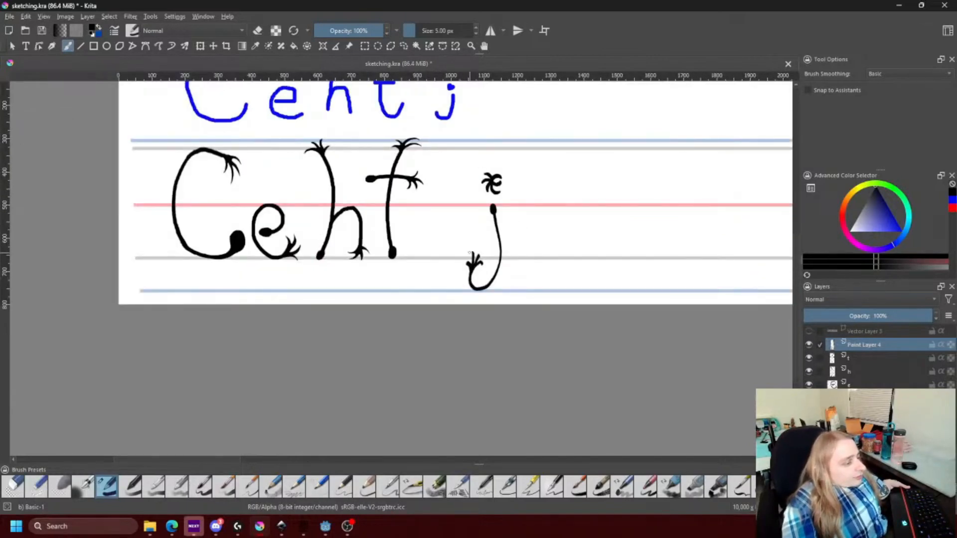
scroll(514, 203, down, 2)
scroll(536, 190, up, 1)
scroll(524, 202, up, 2)
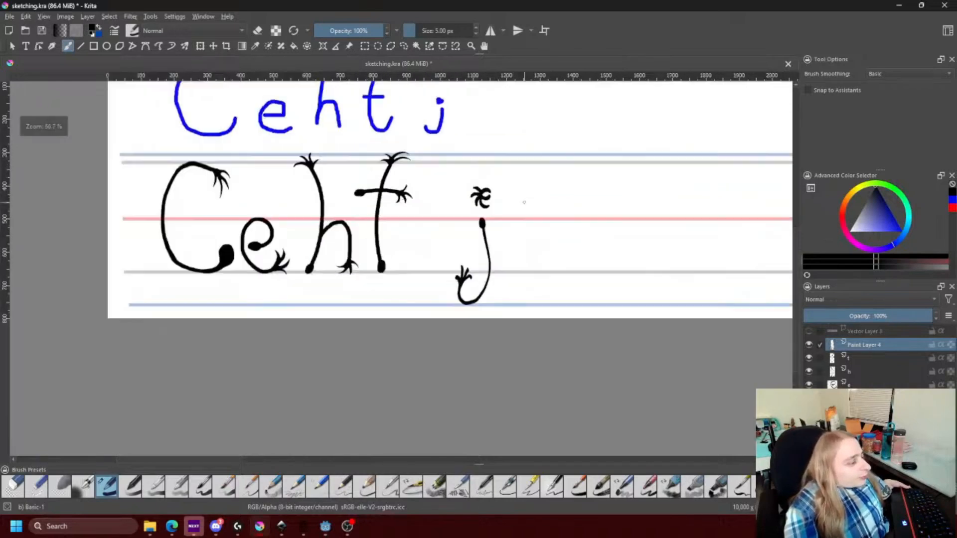
Move the whole letter j closer to the t with the Transform tool.
key(ctrl+t)
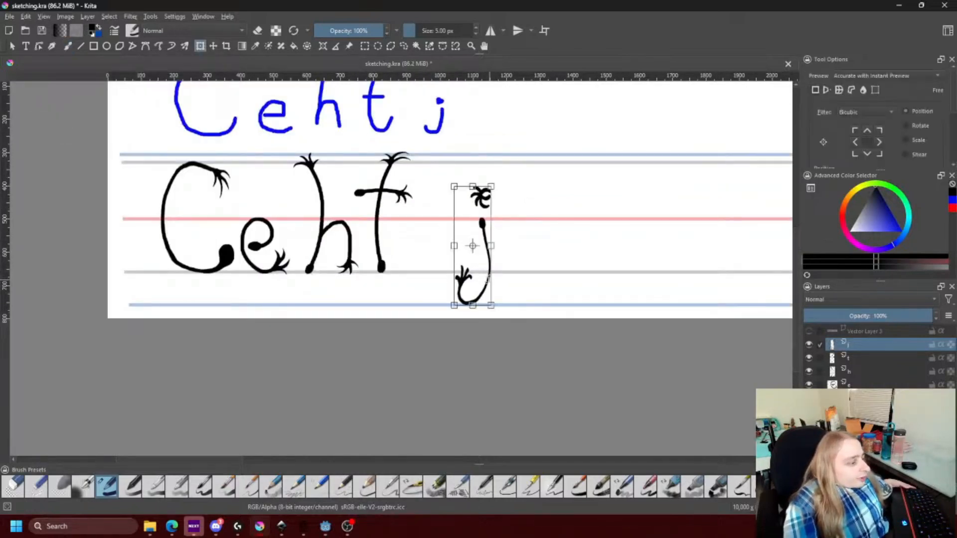
drag(480, 266, 443, 262)
scroll(434, 250, up, 4)
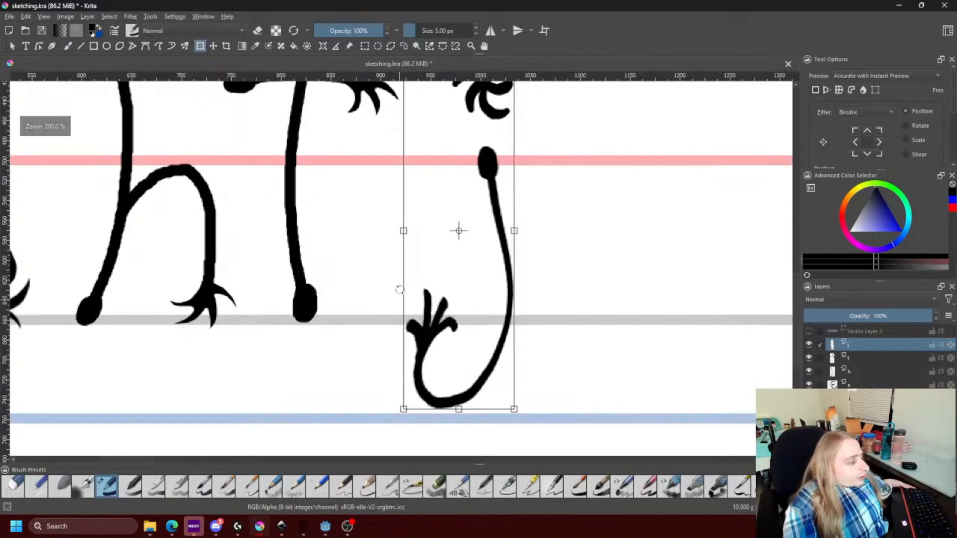
scroll(396, 165, down, 6)
scroll(436, 229, up, 3)
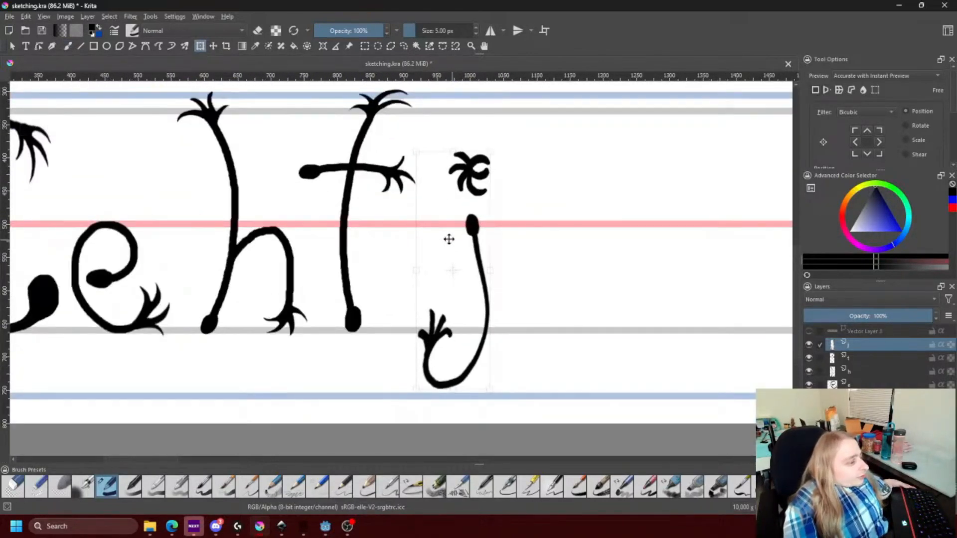
click(12, 46)
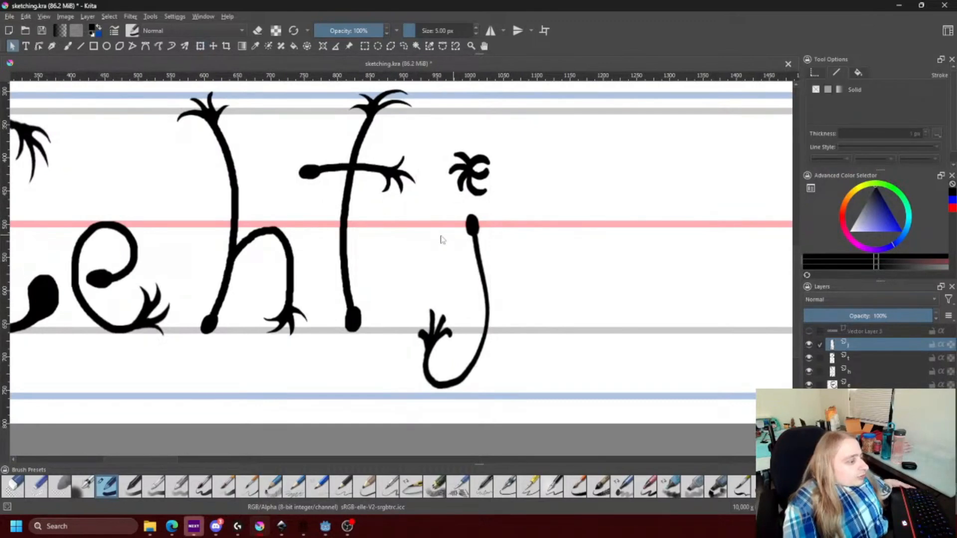
scroll(508, 214, down, 4)
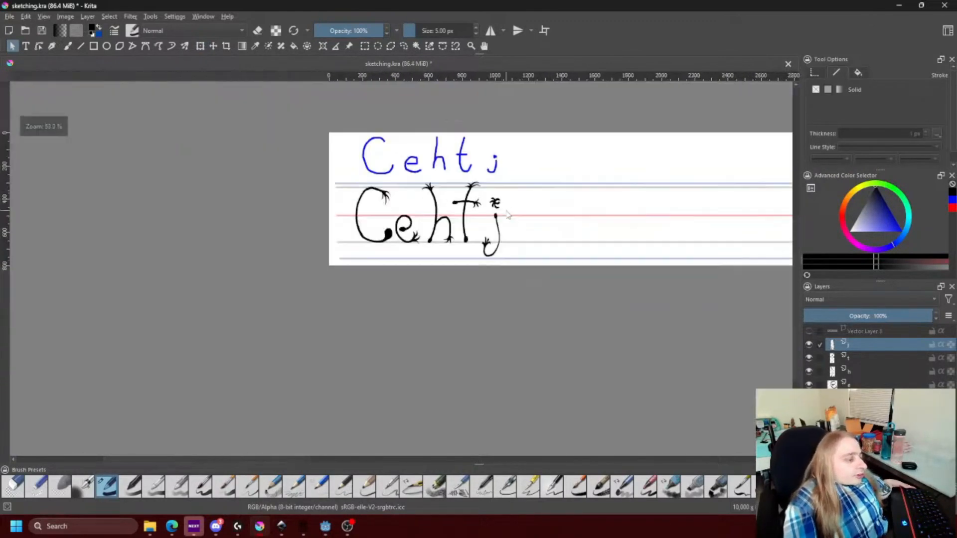
scroll(507, 215, down, 1)
scroll(507, 215, up, 4)
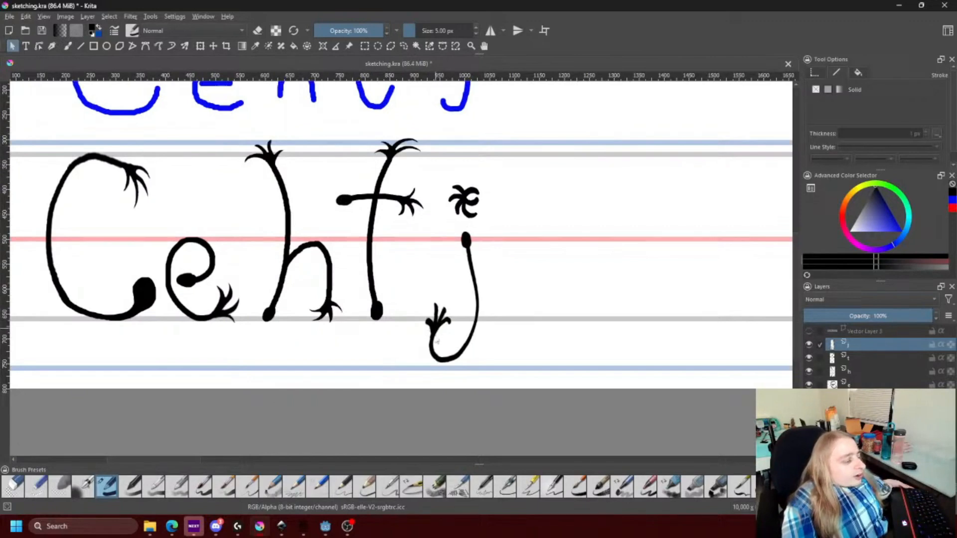
scroll(467, 291, down, 3)
scroll(477, 232, up, 3)
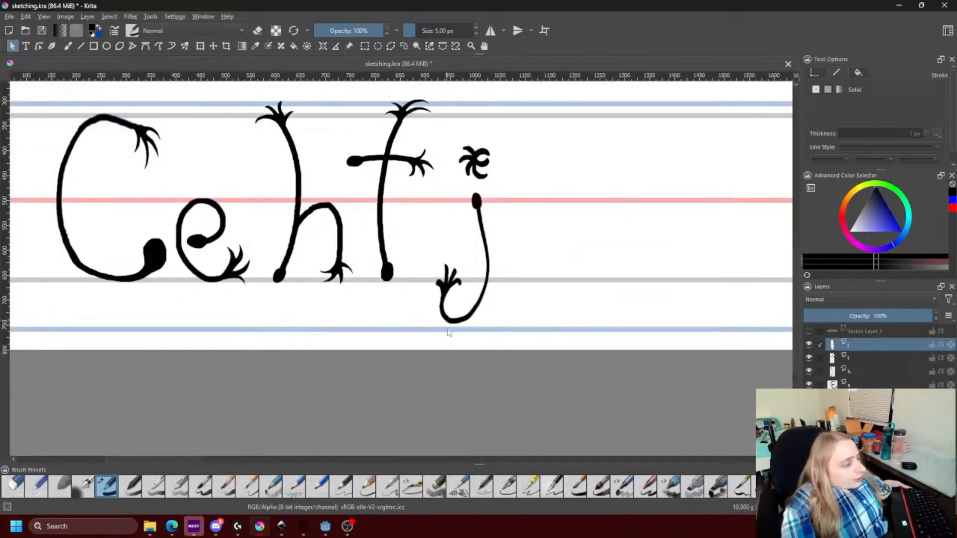
scroll(517, 262, down, 3)
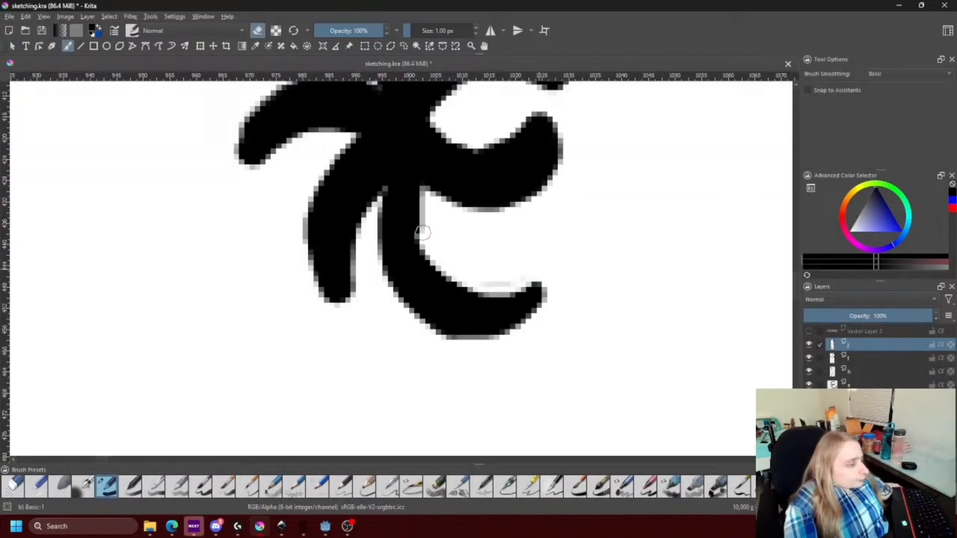
Erase along the edges of the claw-shaped dot's fingers above the j with the 1 px brush to taper their tips.
drag(421, 231, 537, 286)
drag(317, 200, 338, 303)
drag(415, 192, 522, 185)
drag(532, 215, 499, 271)
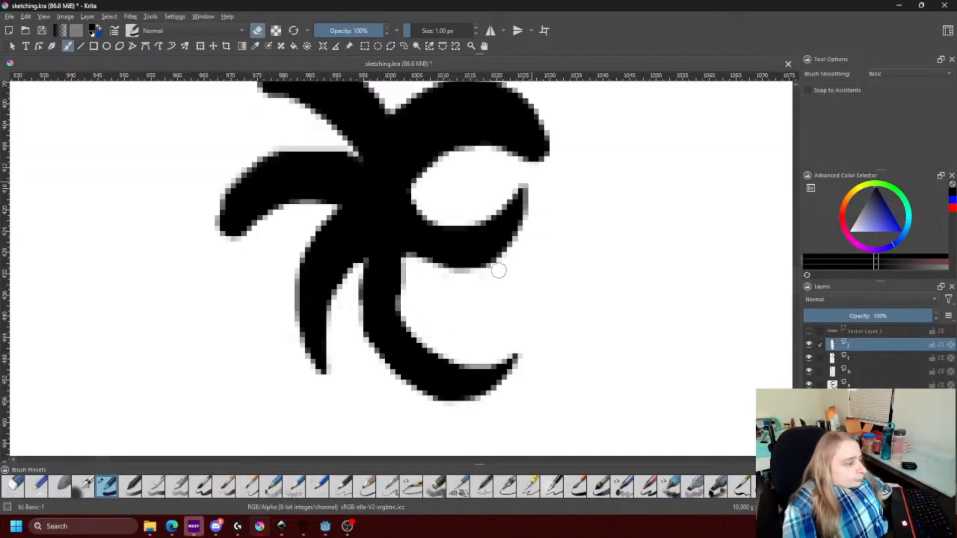
scroll(499, 270, down, 1)
scroll(371, 146, up, 2)
drag(299, 254, 371, 274)
drag(718, 324, 517, 265)
Trim the fingers of the claw at the end of the j's hook into thinner points with the 1 px eraser.
scroll(517, 264, down, 4)
drag(534, 335, 588, 326)
scroll(603, 266, up, 2)
drag(405, 279, 489, 178)
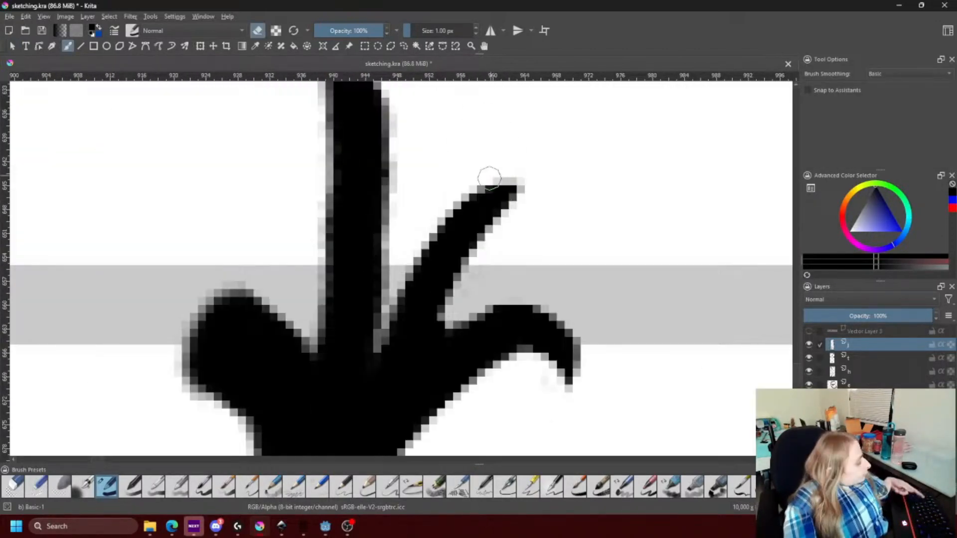
scroll(490, 178, down, 8)
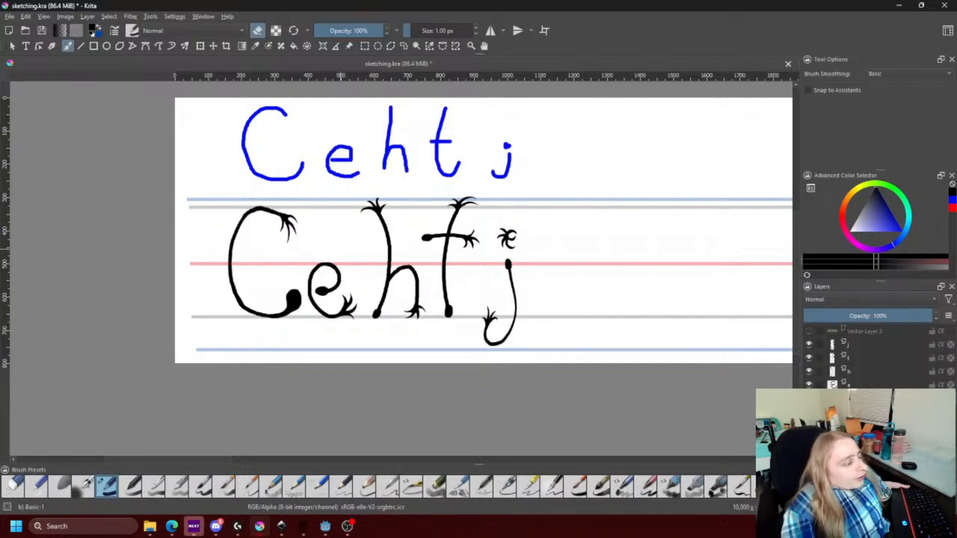
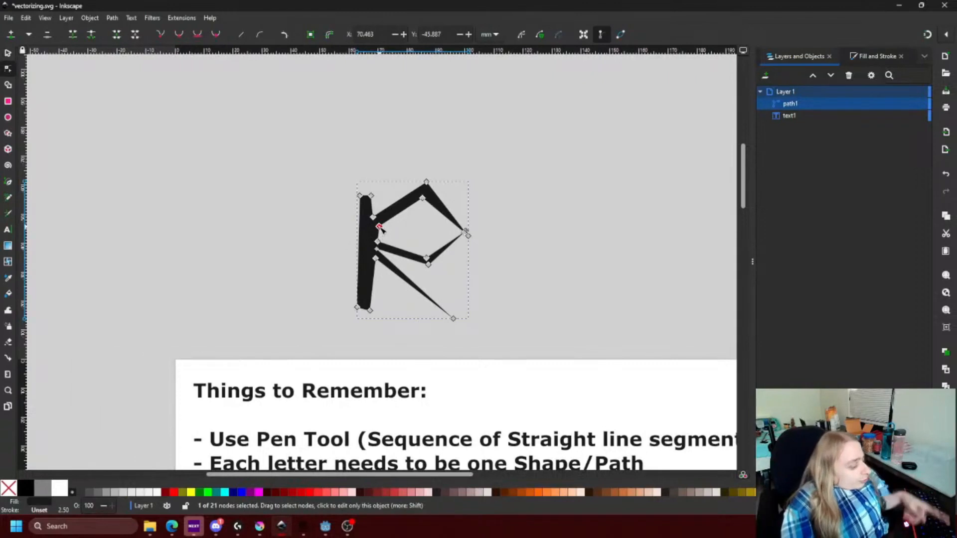
In Inkscape, delete the nodes that outline the opening in the R's bowl and clear the selection.
click(422, 199)
key(Delete)
click(427, 259)
key(Delete)
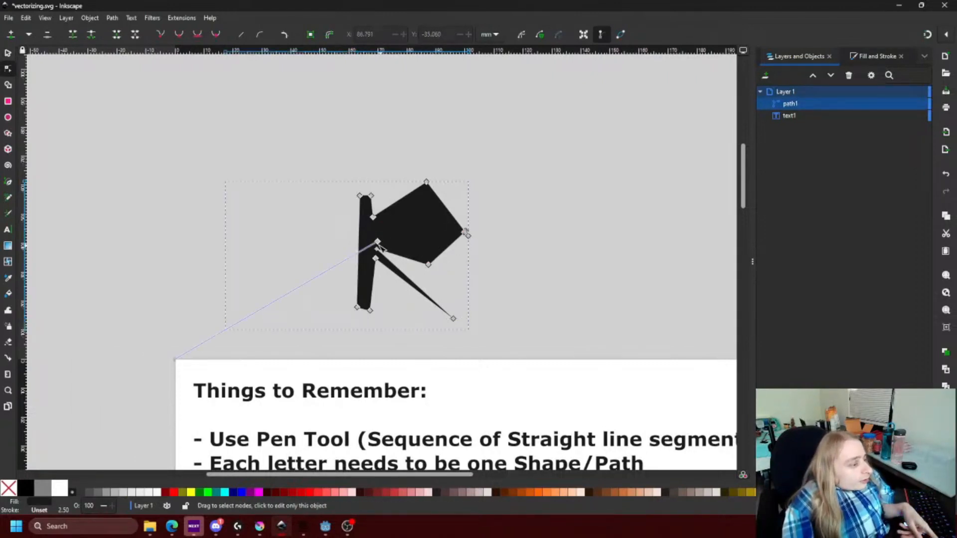
click(378, 243)
key(Delete)
click(543, 276)
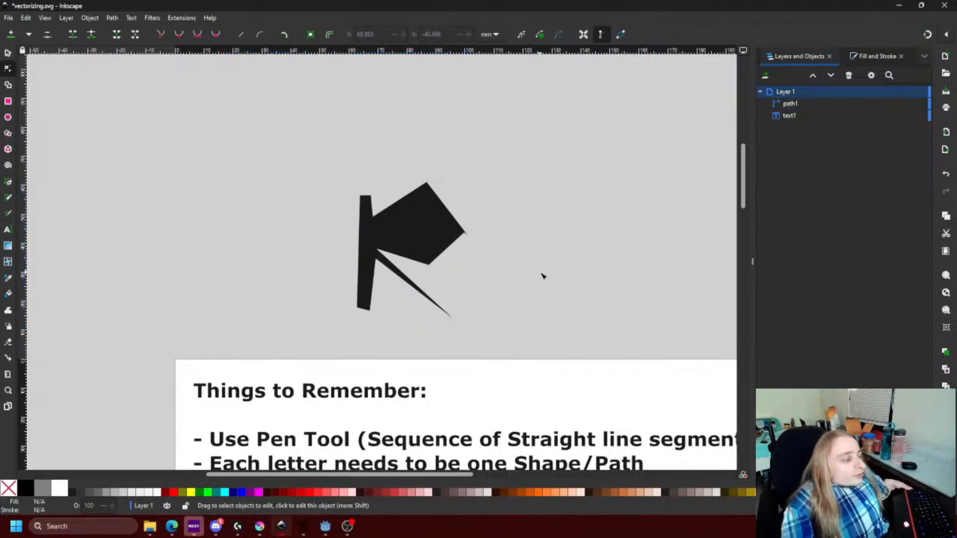
Draw a closed five-sided path of straight segments inside the R's solid bowl with the Pen tool.
scroll(448, 227, left, 2)
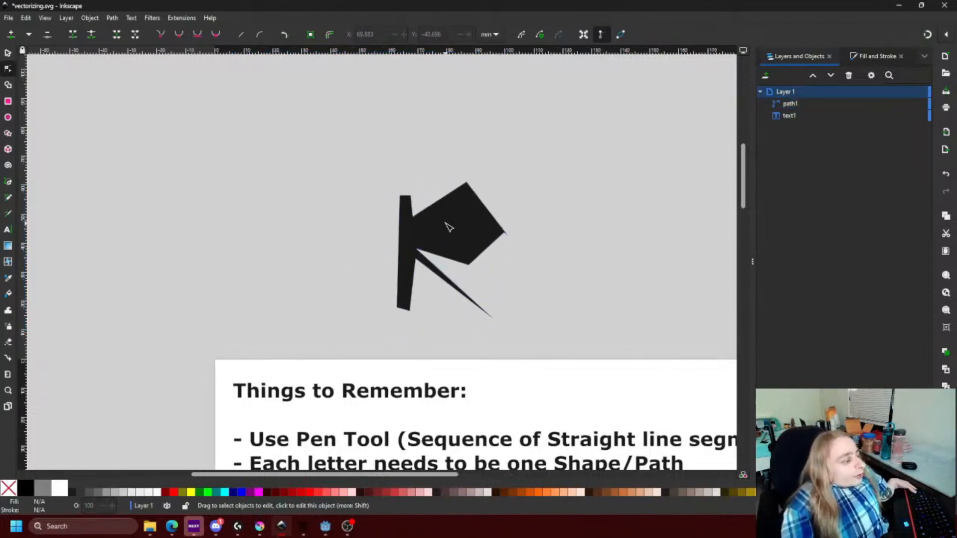
ctrl+scroll(507, 251, up, 3)
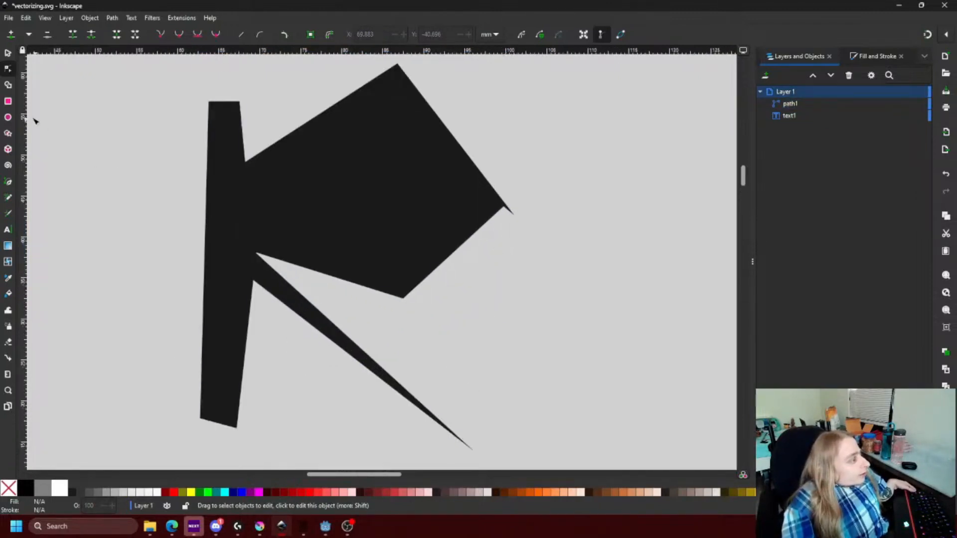
click(8, 182)
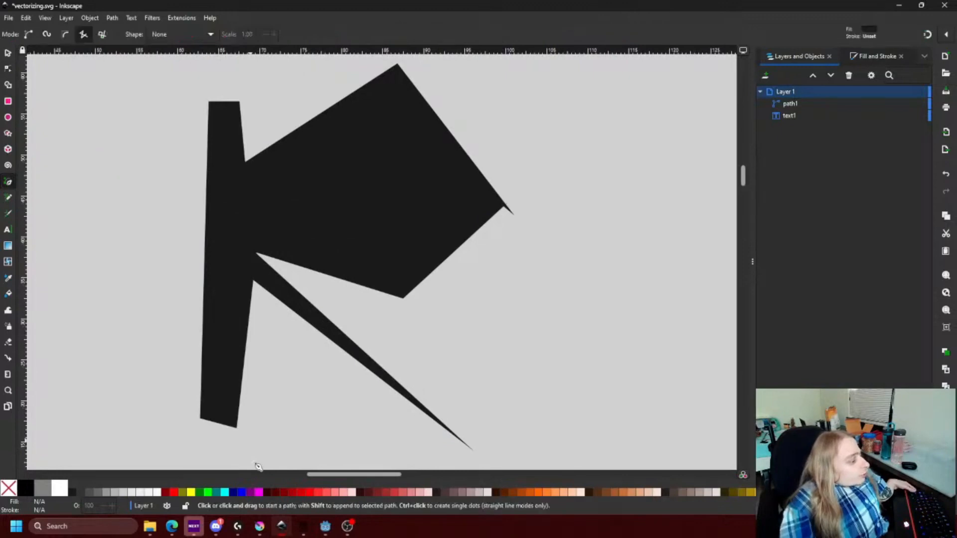
click(262, 180)
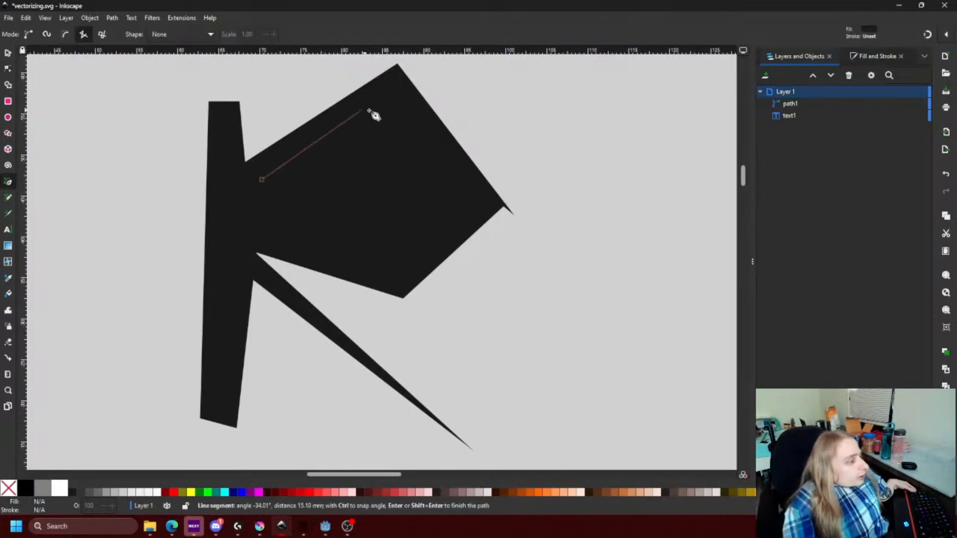
click(392, 99)
click(481, 200)
click(397, 275)
click(262, 180)
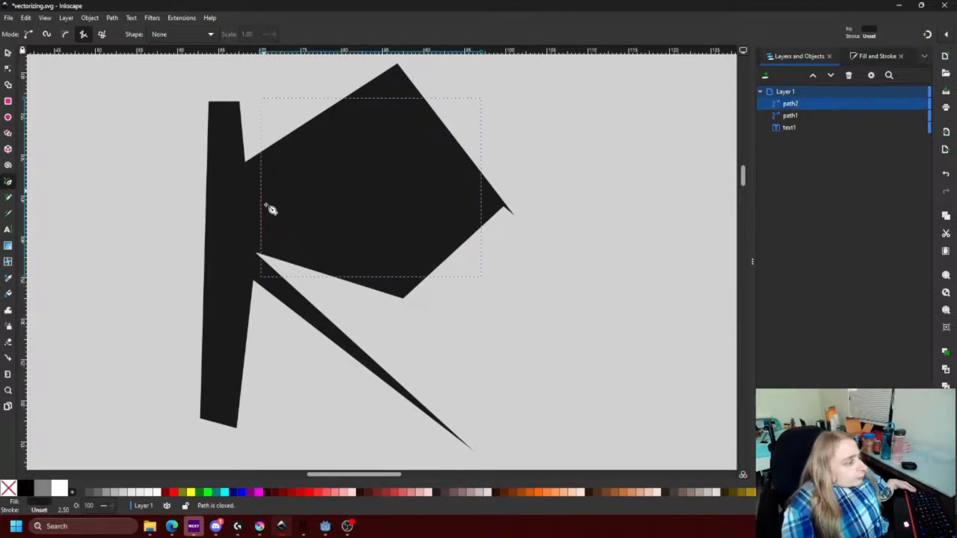
Select the R and the five-sided shape together and cut the shape out of the R with Difference.
click(7, 53)
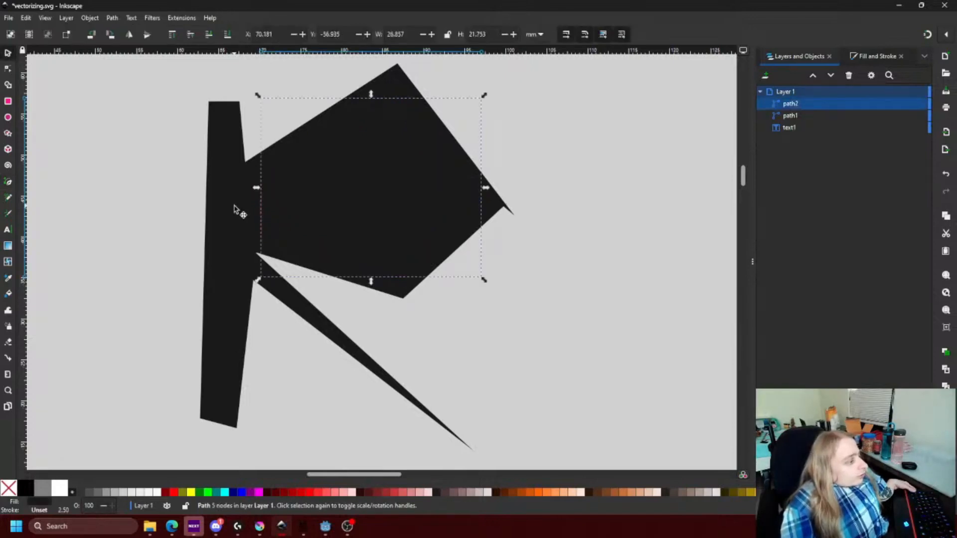
click(242, 210)
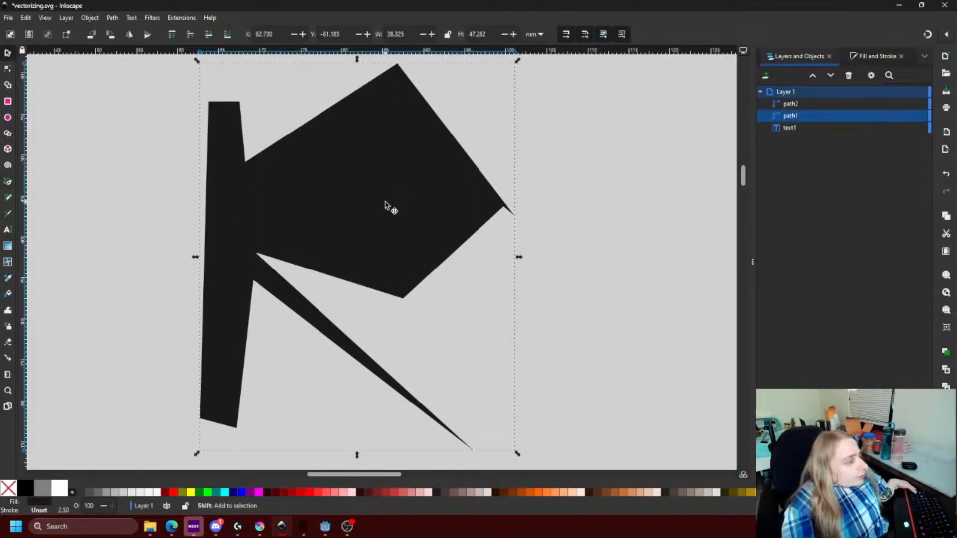
shift+click(386, 204)
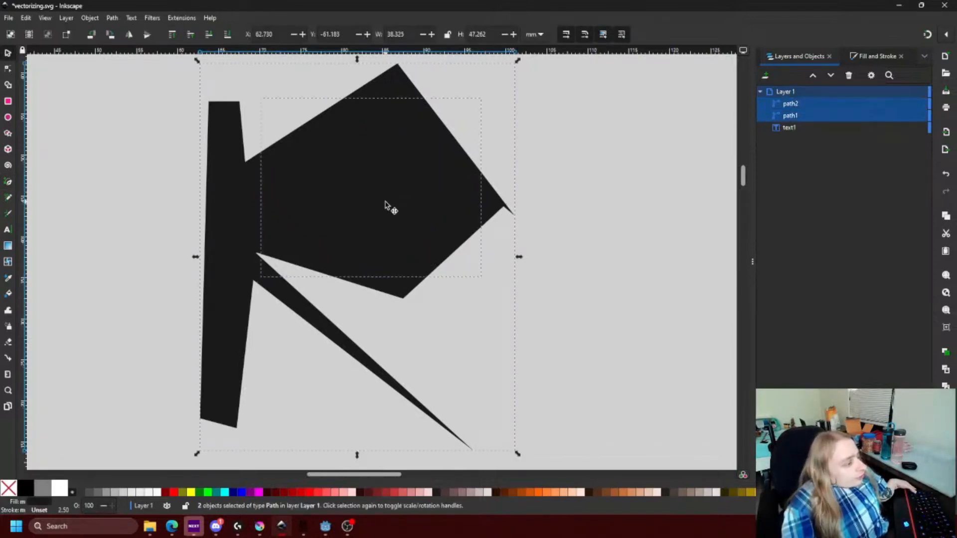
click(113, 18)
click(125, 92)
click(118, 179)
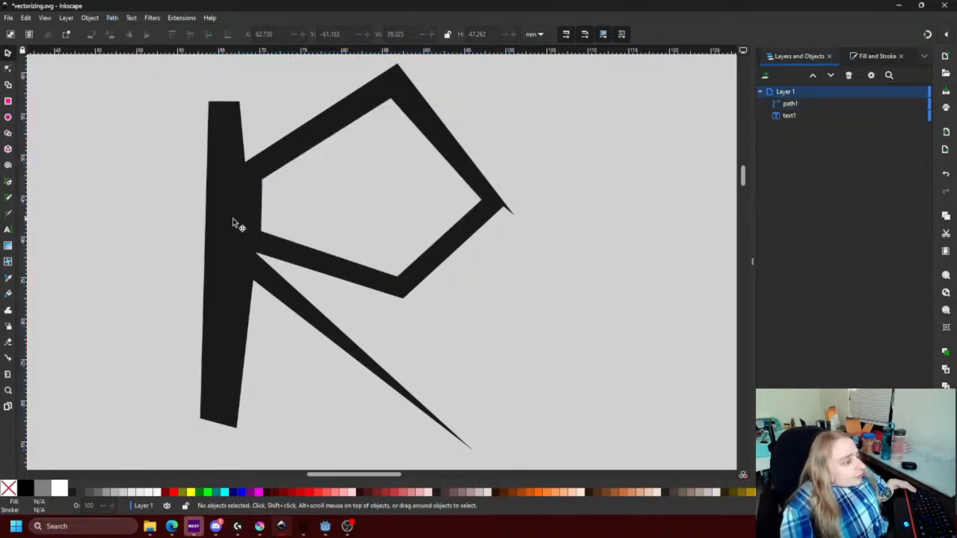
Move the lower node nearest the stem in the R's bowl opening slightly inward, and deselect the path.
click(245, 241)
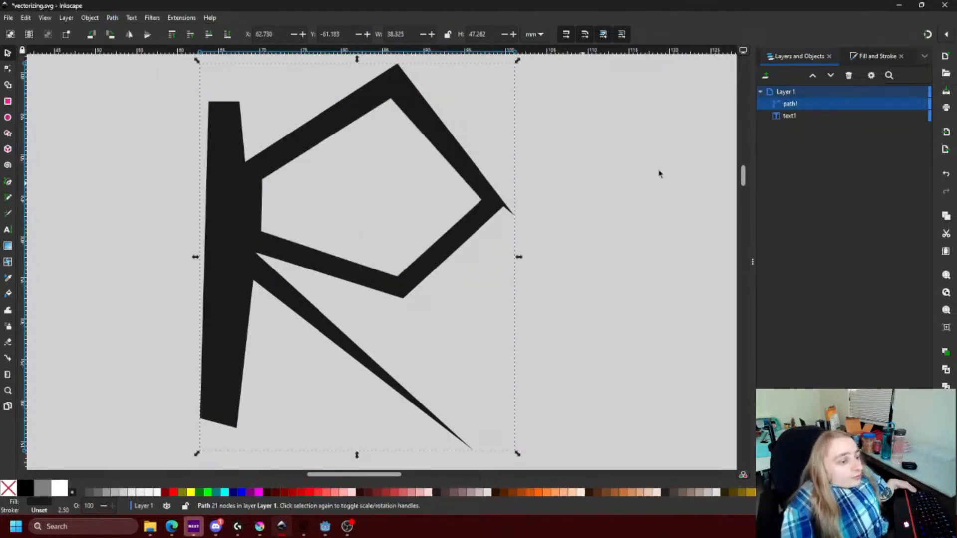
double_click(248, 249)
mouse_move(261, 233)
mouse_down()
mouse_move(363, 196)
mouse_move(275, 228)
mouse_up()
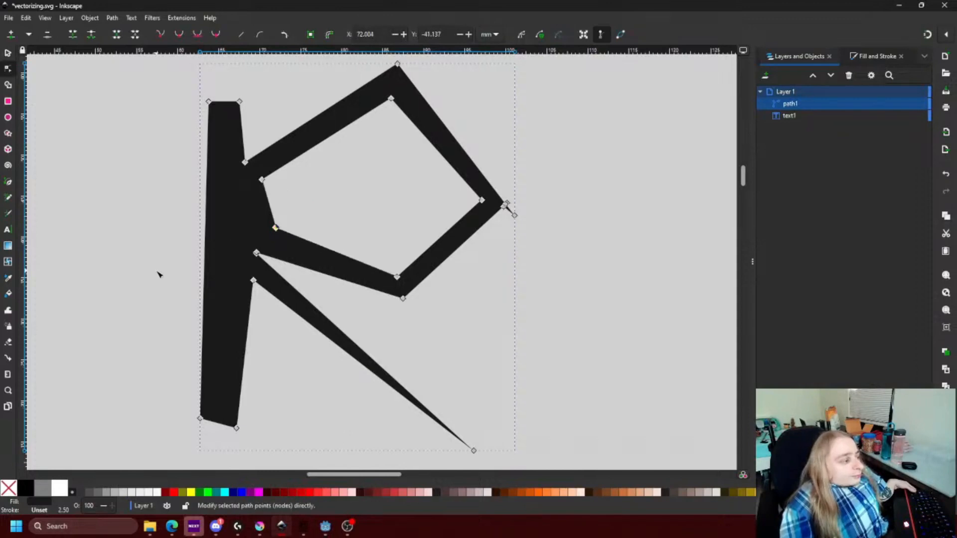
click(159, 275)
scroll(181, 235, down, 5)
drag(147, 240, 288, 274)
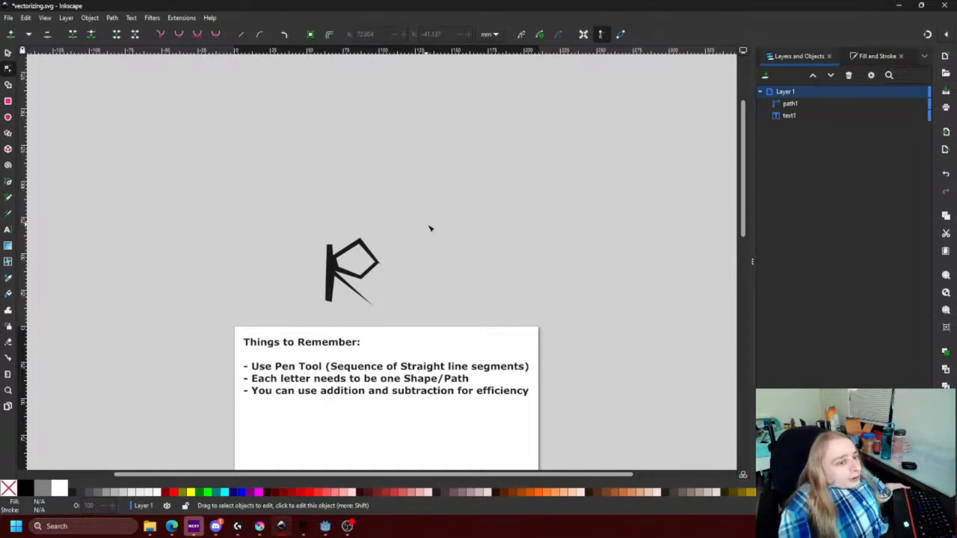
Switch to Krita and hide the guide lines, the blue sample letters and the white background.
key(alt+Tab)
scroll(418, 247, down, 3)
scroll(445, 234, up, 2)
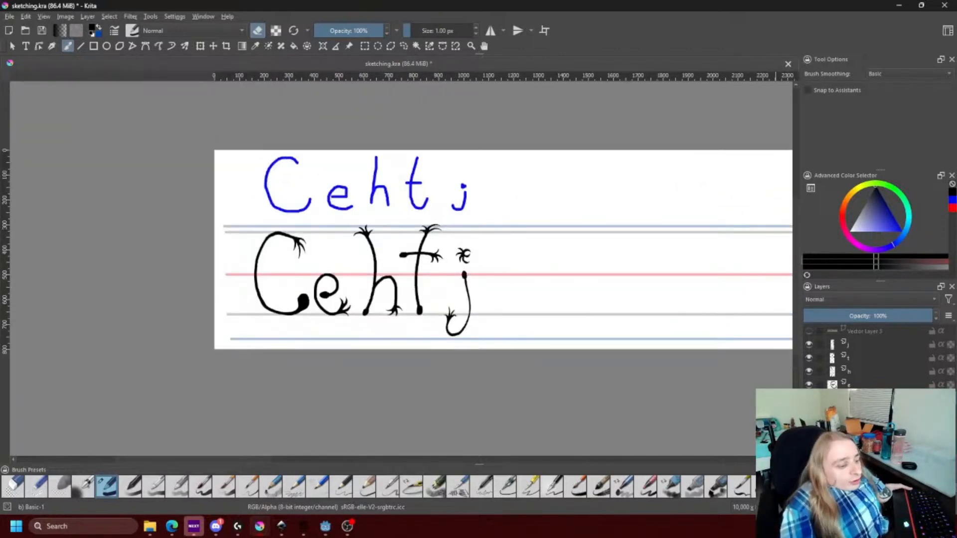
click(809, 412)
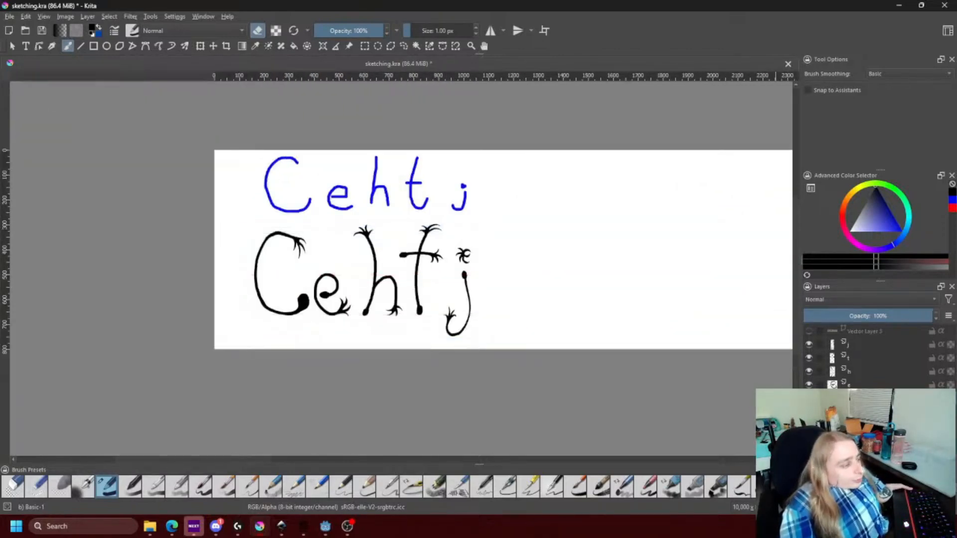
click(809, 425)
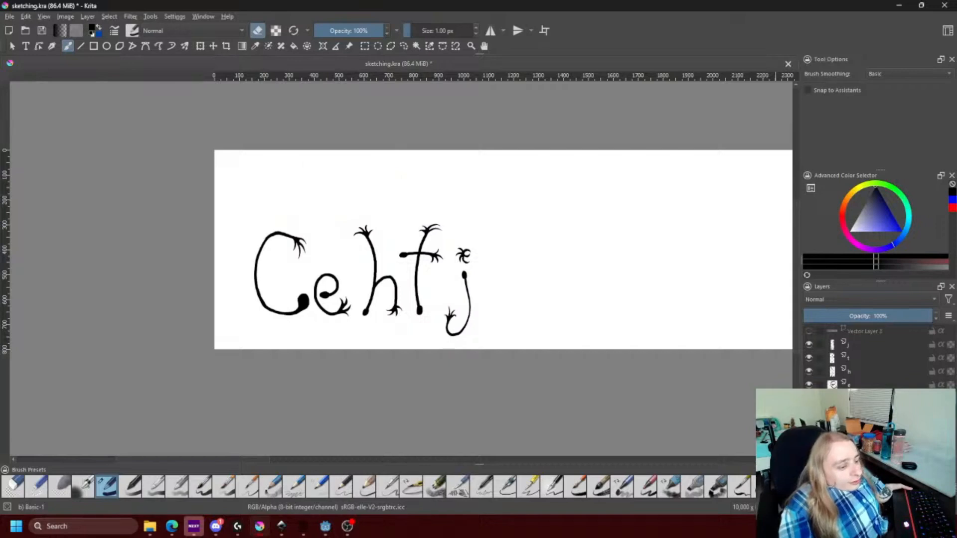
click(809, 438)
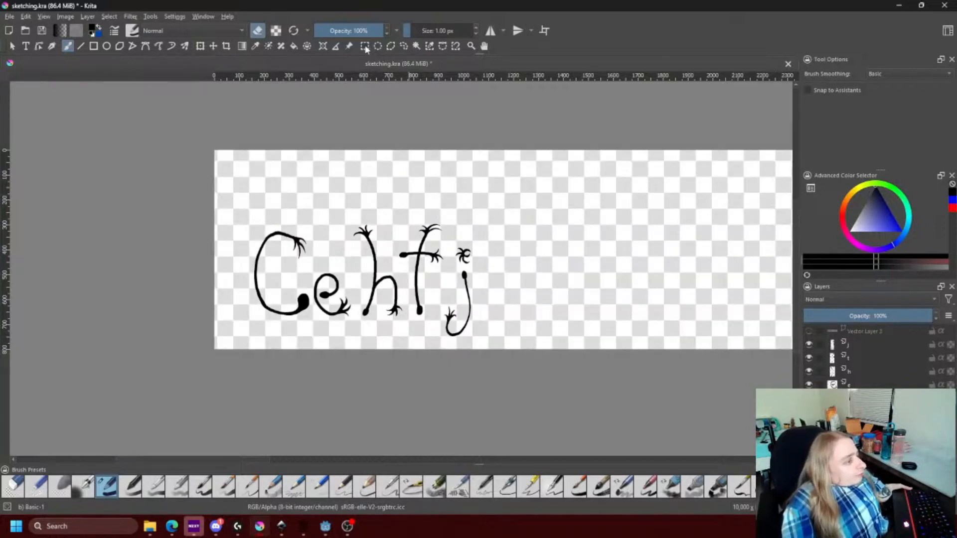
Select a rectangle of about 958 × 502 px around the black letters and trim the image to the selection.
click(365, 46)
drag(246, 215, 486, 341)
click(72, 19)
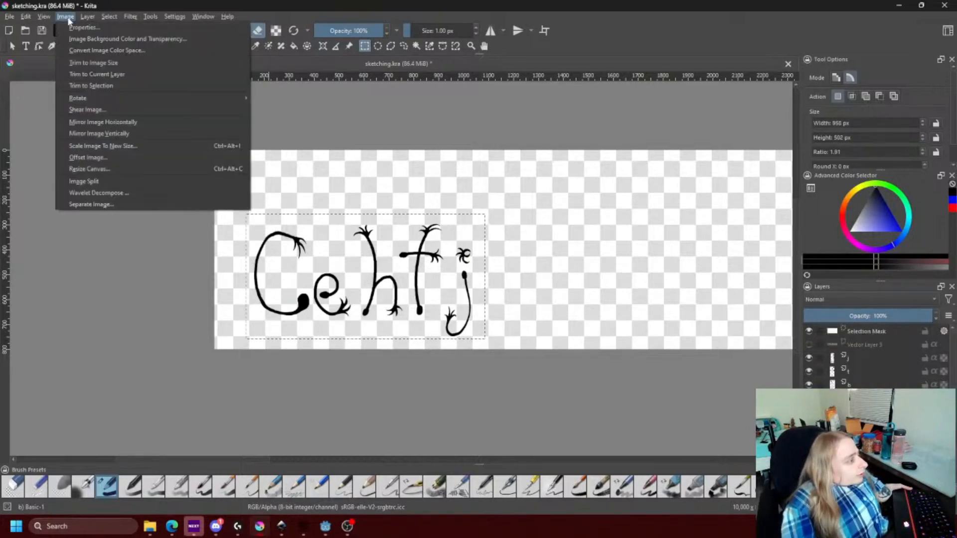
mouse_move(97, 102)
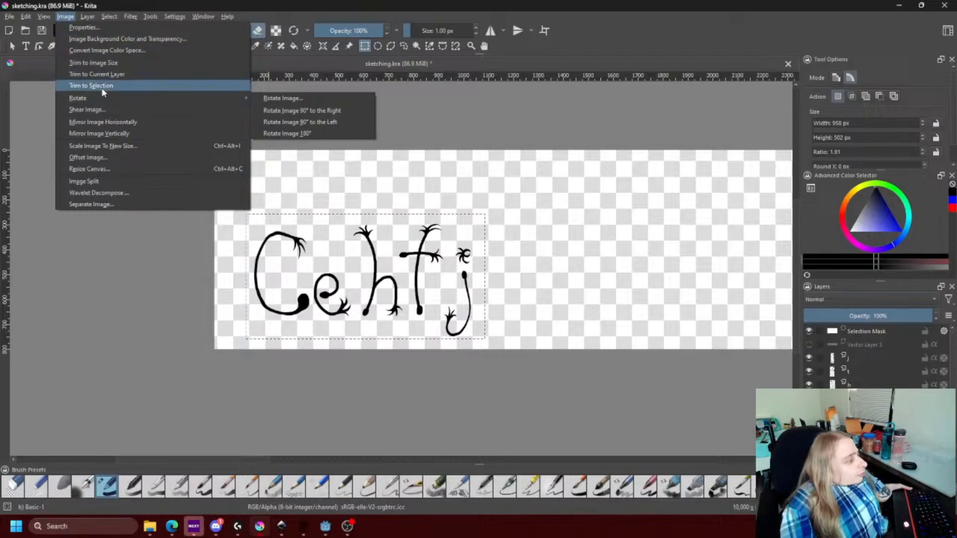
click(102, 86)
Export the trimmed image as a PNG named "font sketch" in the Make a custom font folder.
click(8, 17)
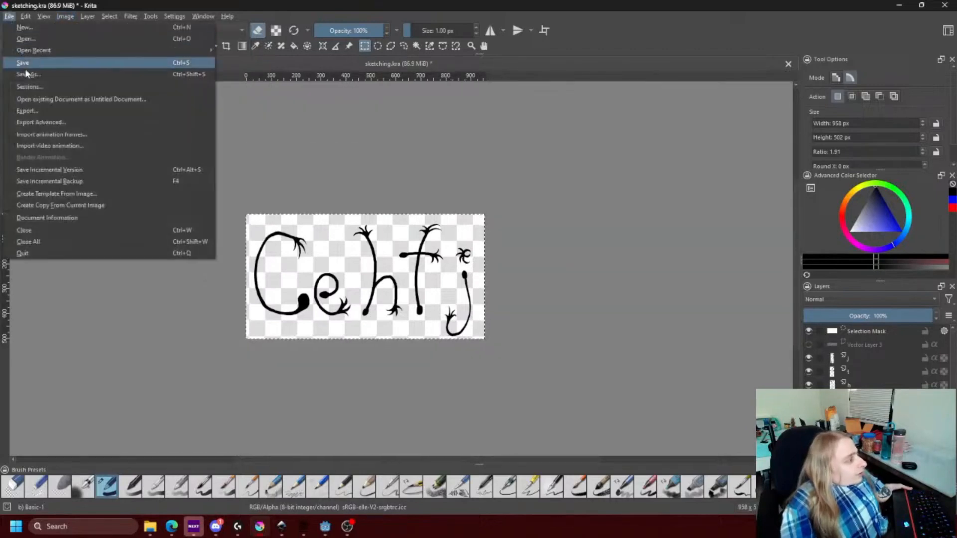
click(34, 107)
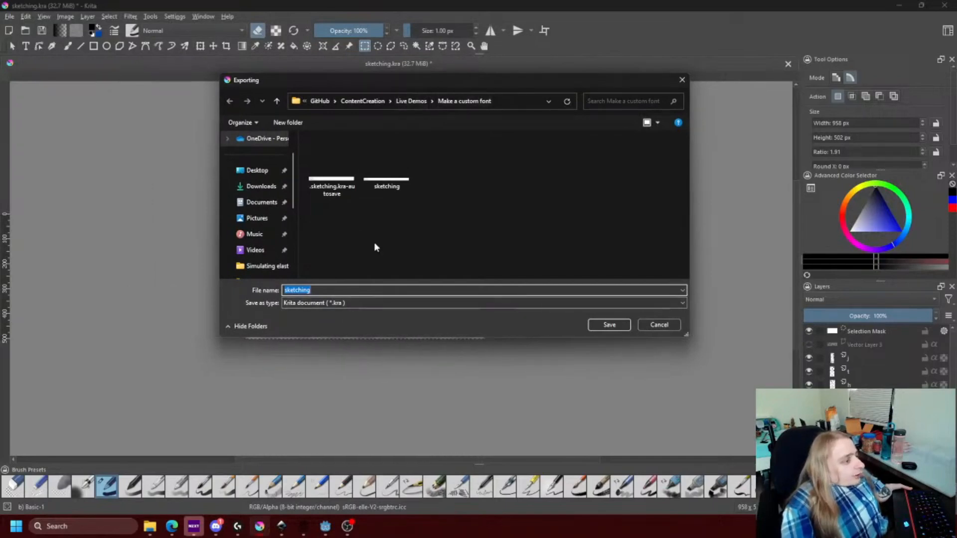
click(338, 303)
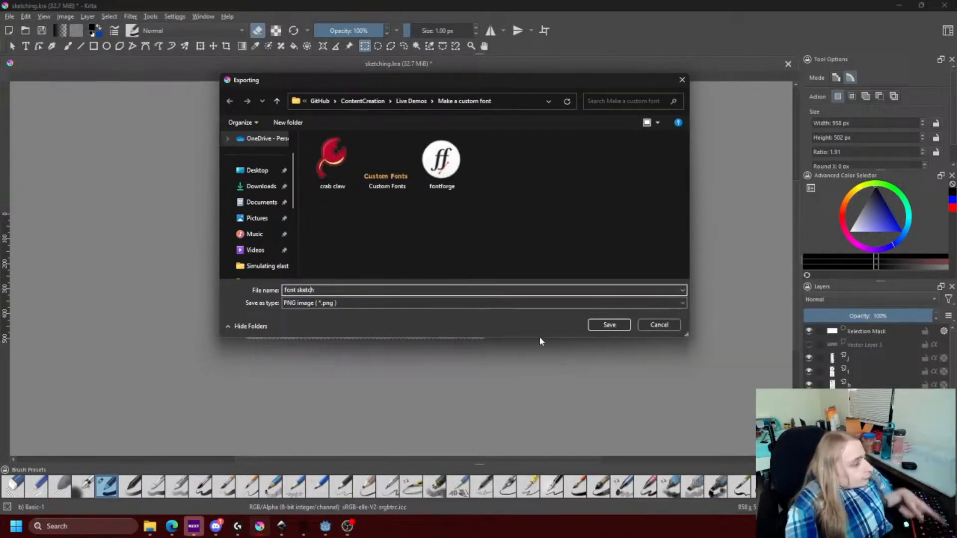
key(Return)
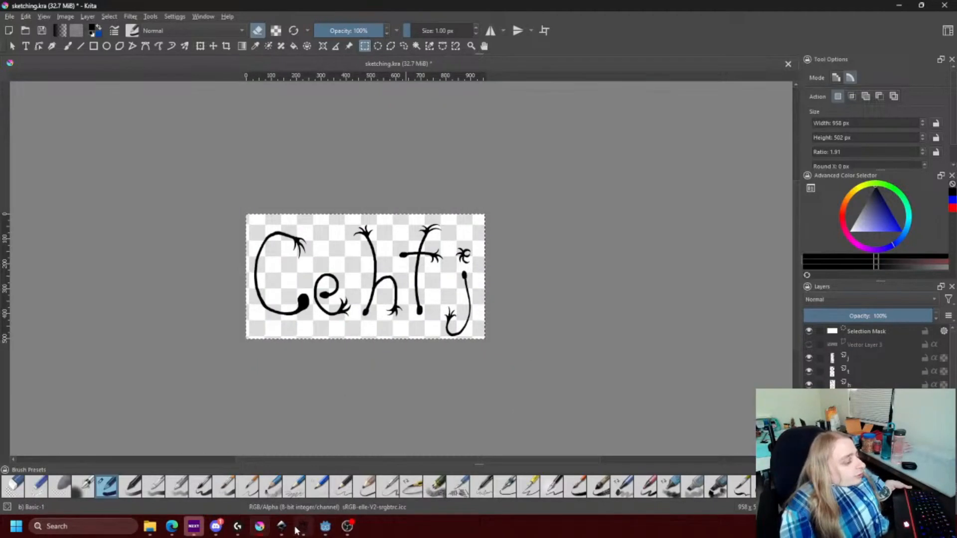
Switch to Inkscape and import the exported lettering PNG as an embedded image above the page, keeping the DPI from the file.
mouse_move(281, 527)
click(285, 486)
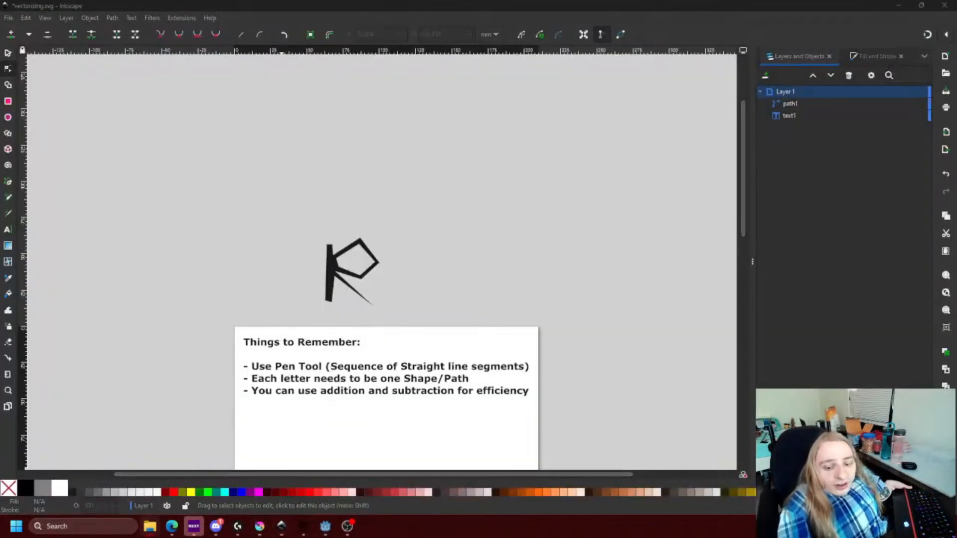
drag(949, 355, 436, 205)
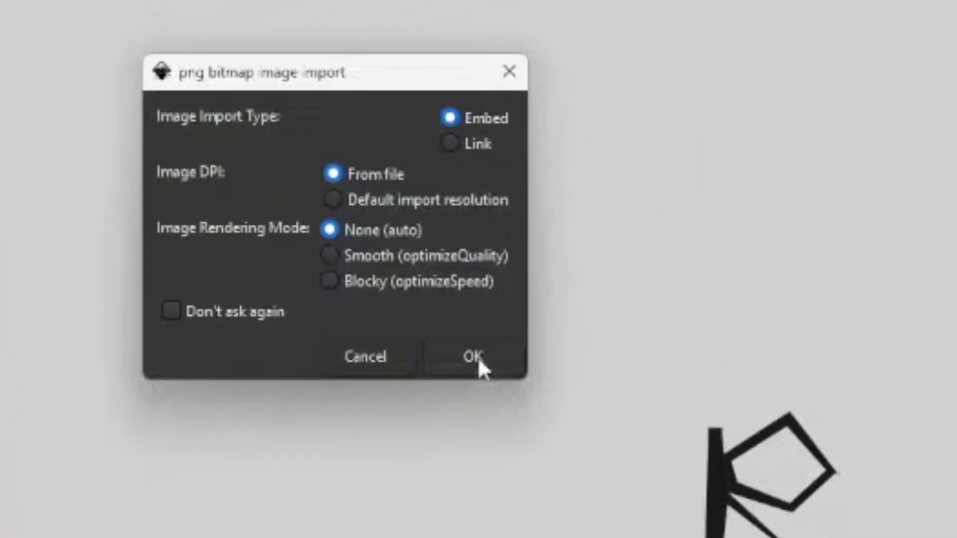
click(691, 492)
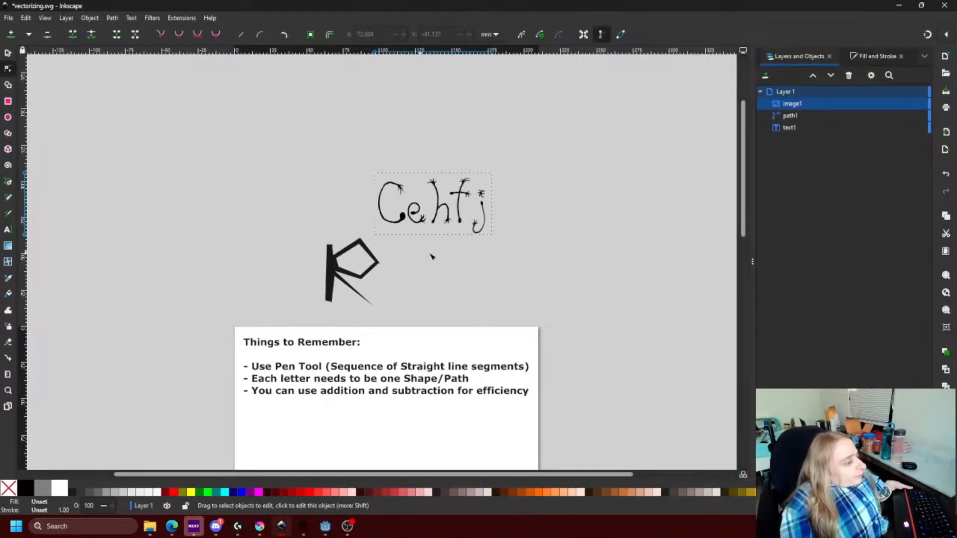
Set the imported lettering image's opacity to 30 and lock it as a tracing reference.
click(464, 257)
scroll(457, 253, up, 4)
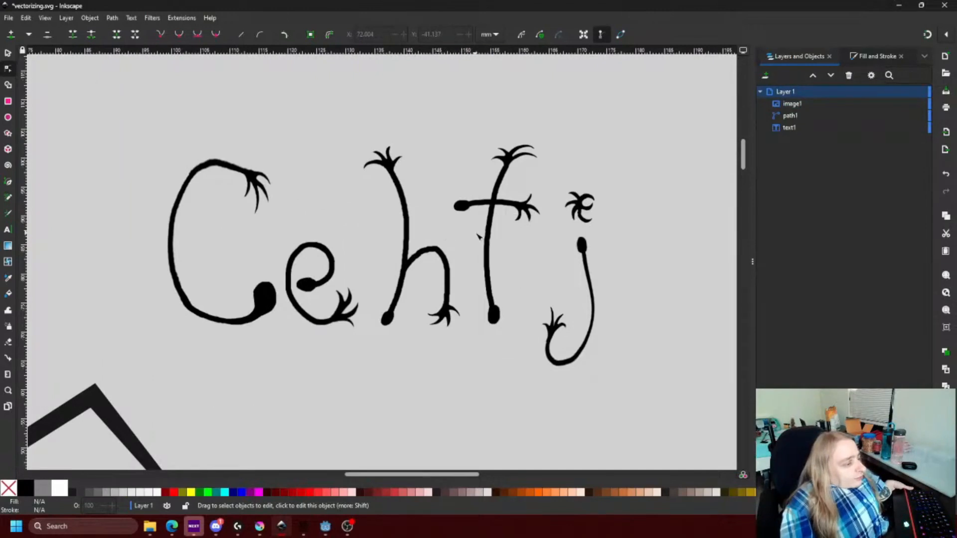
click(503, 205)
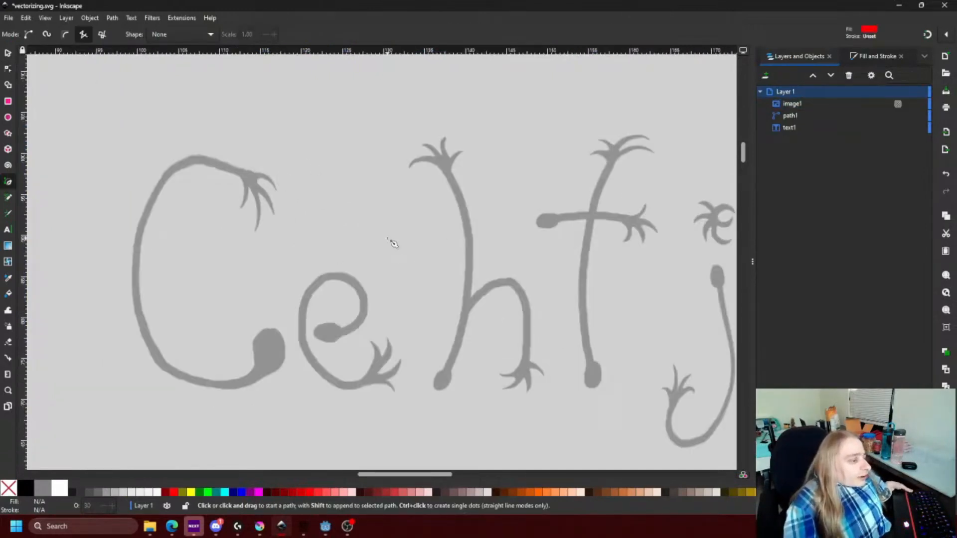
Trace the letter C and its claw roughly as one closed red path of straight Pen segments, and show its nodes for editing.
scroll(394, 245, down, 1)
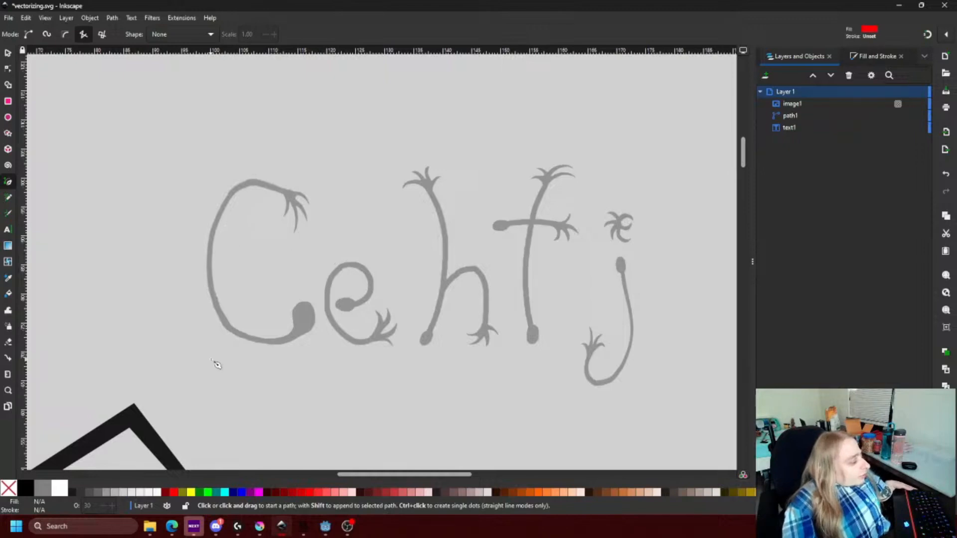
scroll(242, 275, up, 2)
click(380, 330)
click(358, 397)
click(221, 380)
click(208, 355)
click(240, 103)
click(347, 191)
click(326, 158)
click(327, 114)
click(183, 247)
click(346, 381)
click(379, 330)
key(n)
scroll(425, 199, up, 1)
scroll(387, 249, down, 1)
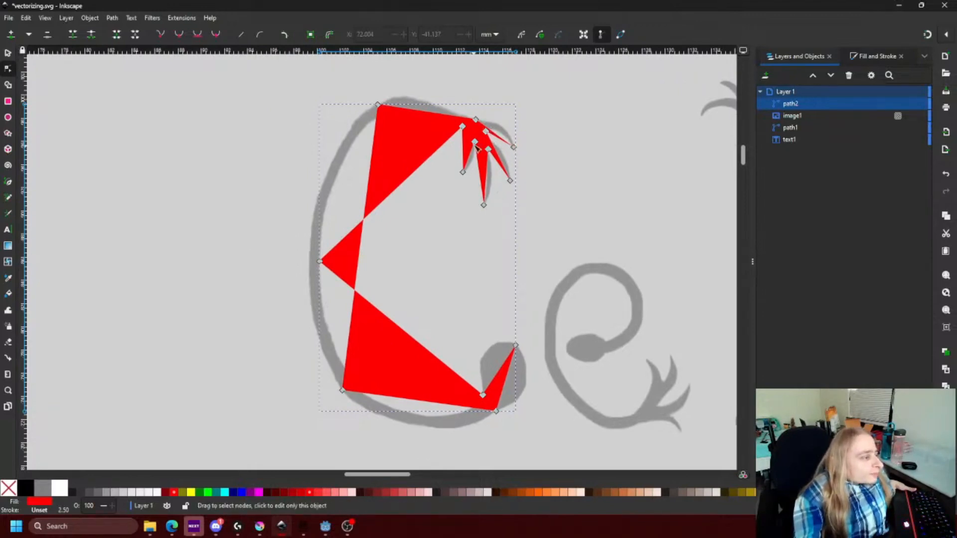
Bend the outer edge of the C's topmost claw along the reference and lower the path's opacity to 41%.
scroll(504, 117, up, 1)
scroll(503, 117, up, 2)
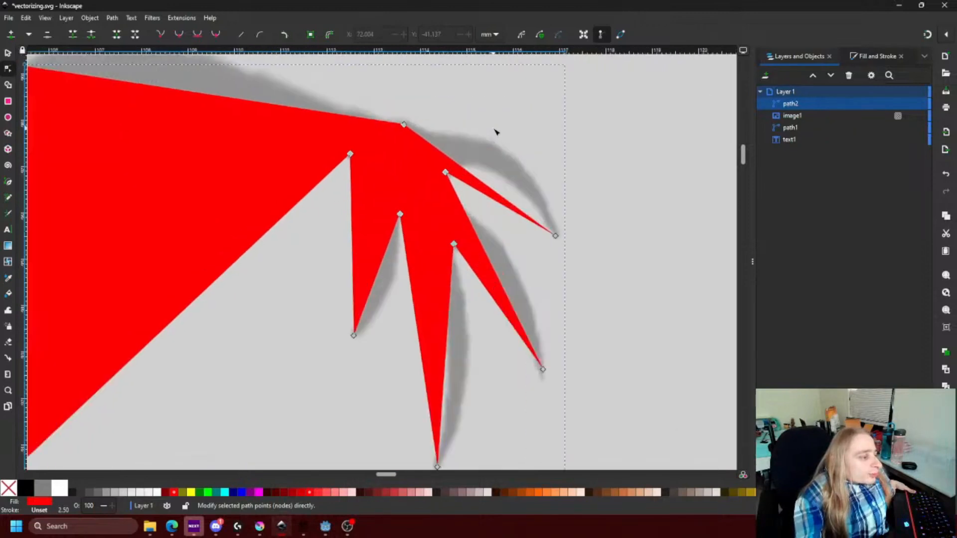
drag(474, 195, 531, 174)
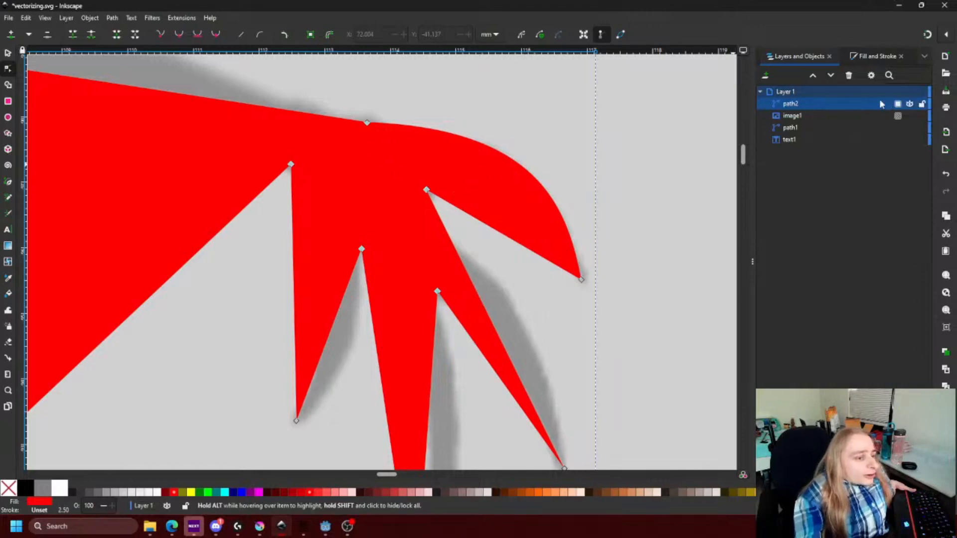
click(898, 104)
drag(937, 143, 891, 144)
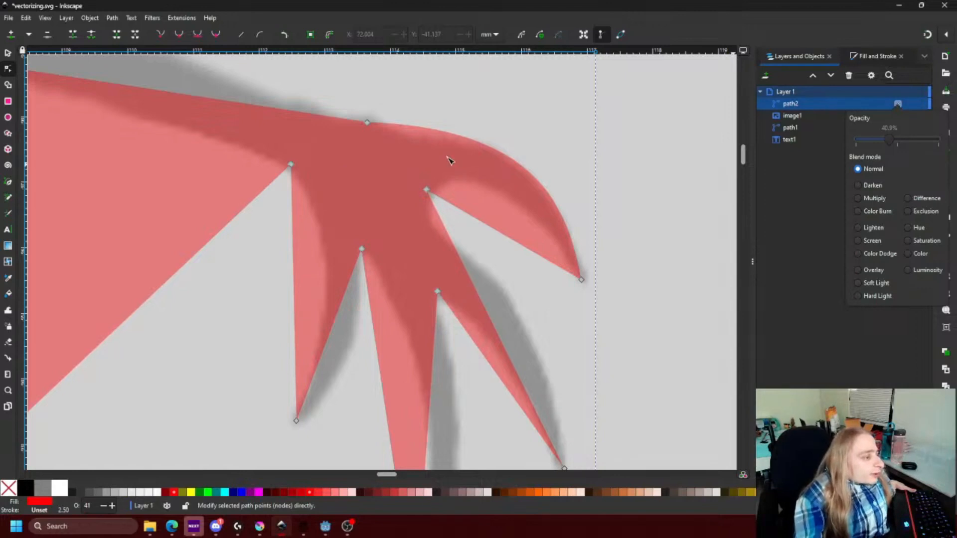
Fit the topmost claw's upper and inner edges and its tip to the reference by adjusting its nodes and curve handles.
click(486, 145)
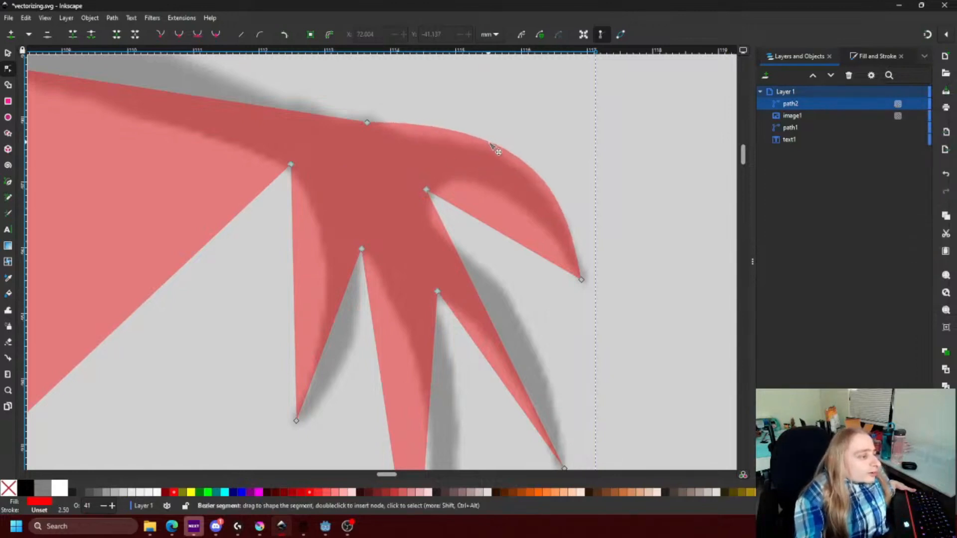
drag(369, 125, 390, 130)
drag(557, 131, 528, 132)
scroll(426, 159, down, 2)
scroll(428, 163, down, 2)
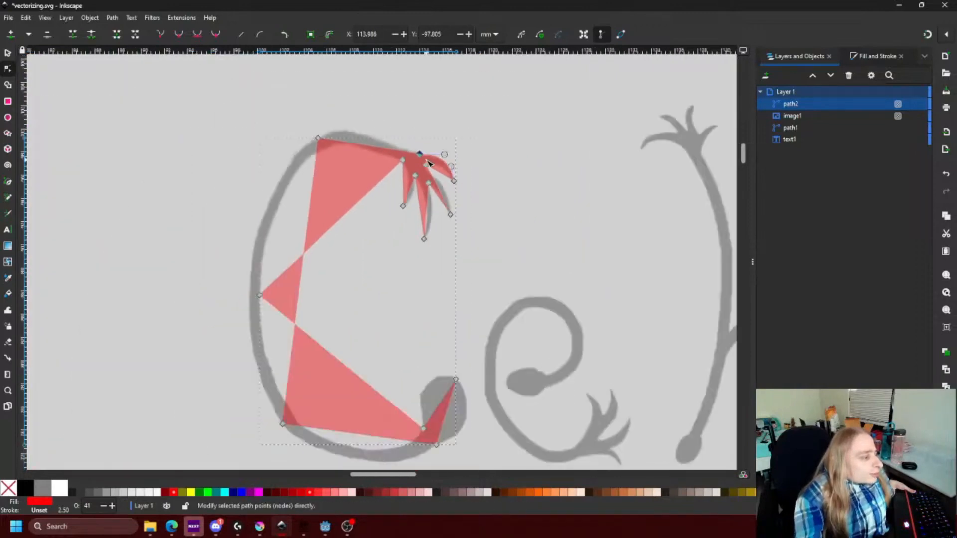
scroll(430, 148, up, 3)
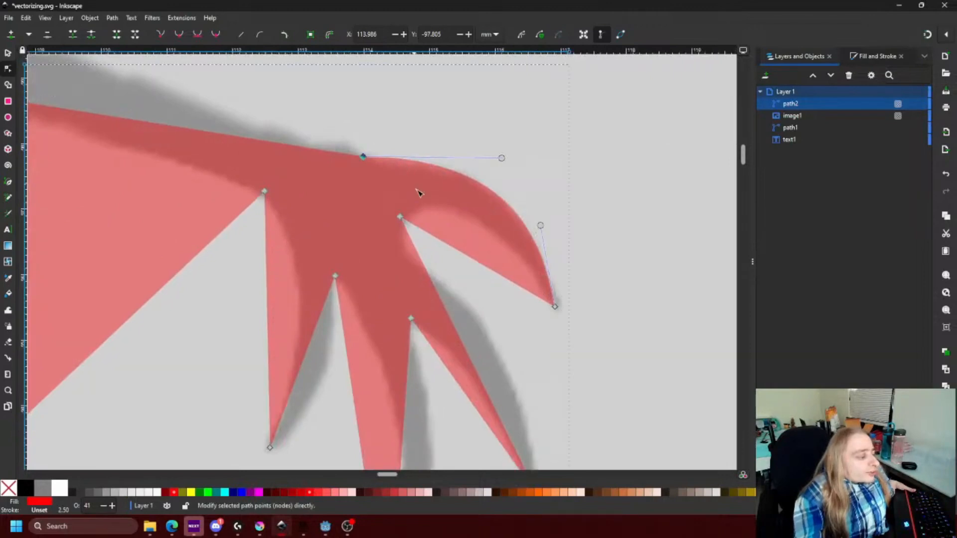
drag(467, 256, 480, 220)
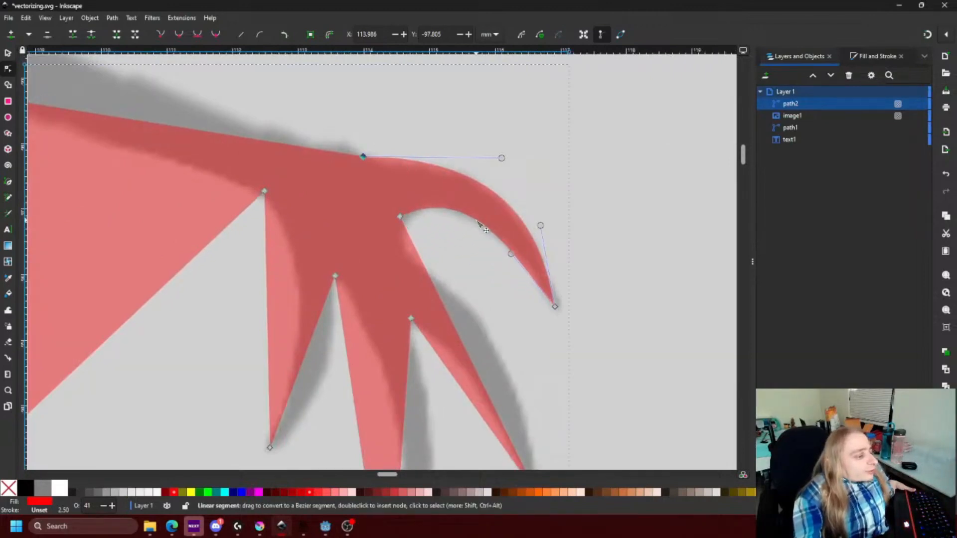
drag(512, 253, 535, 256)
drag(555, 306, 554, 310)
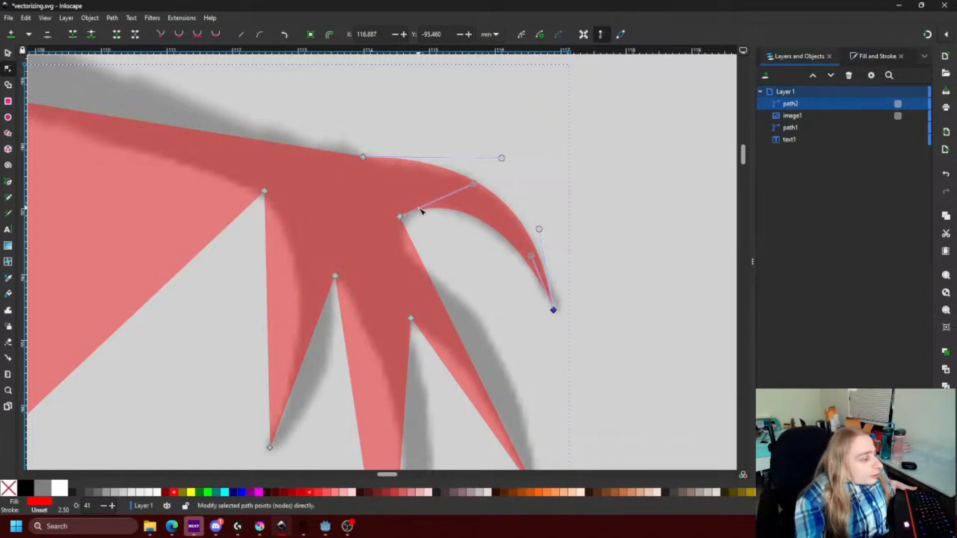
Delete the C's lower-left outer node and move its top outer node to the middle of the letter's left side.
ctrl+scroll(311, 294, down, 5)
scroll(304, 295, down, 2)
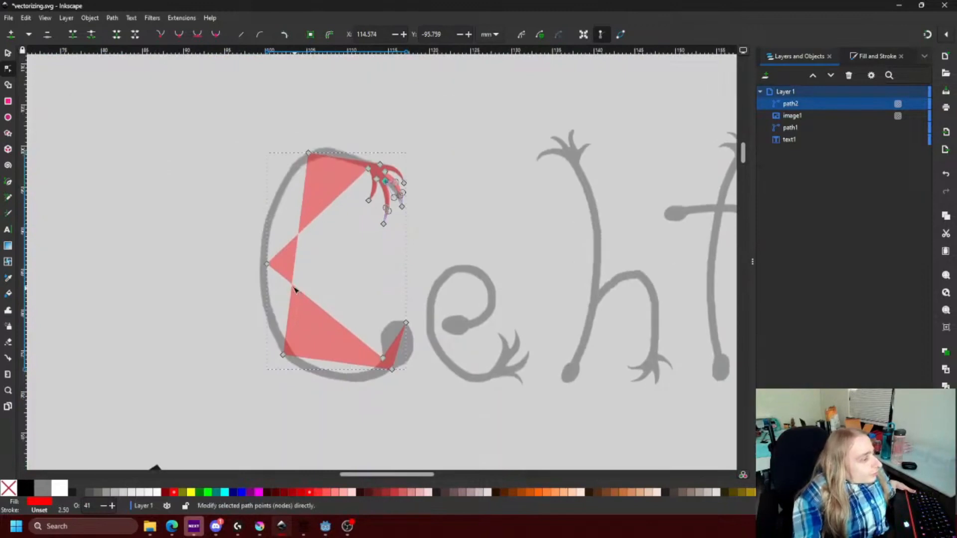
scroll(269, 272, up, 1)
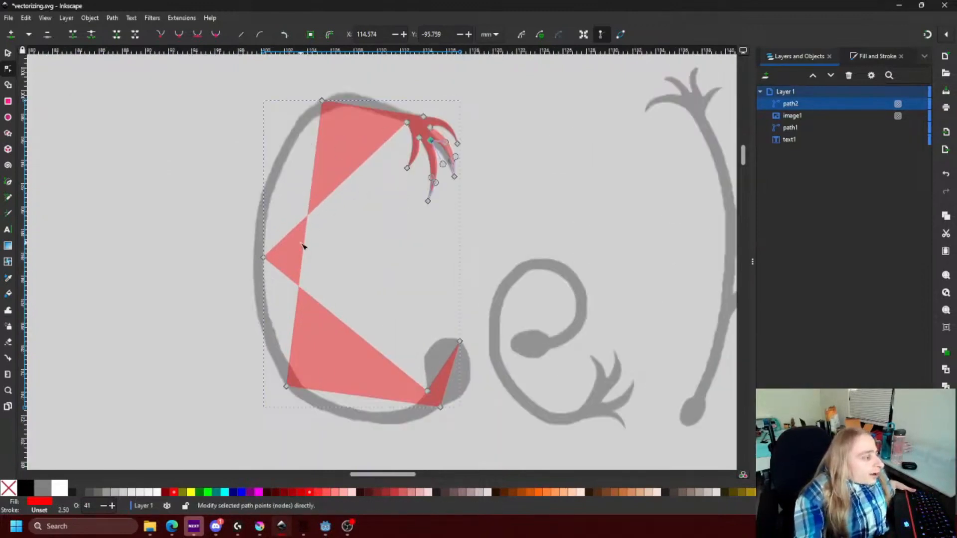
drag(309, 251, 254, 239)
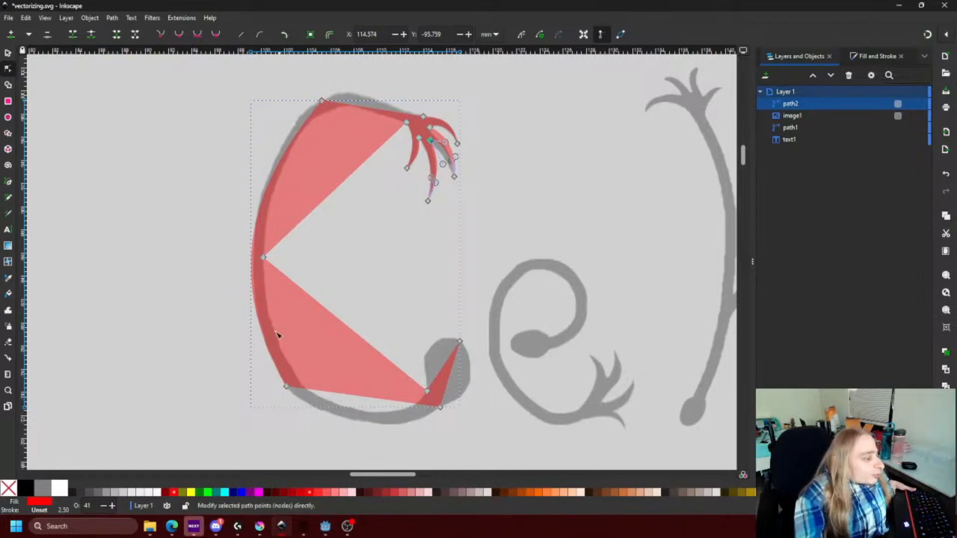
click(286, 387)
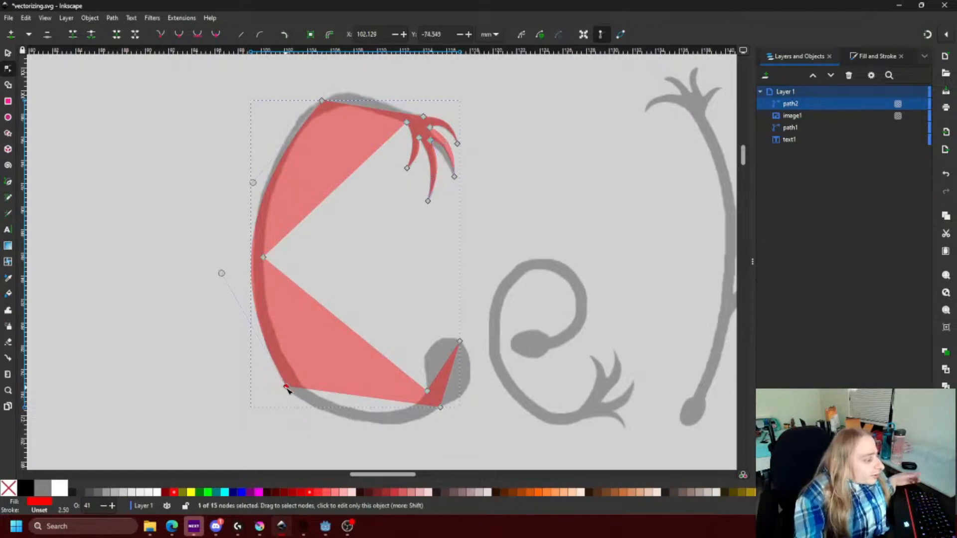
key(Delete)
drag(323, 102, 251, 262)
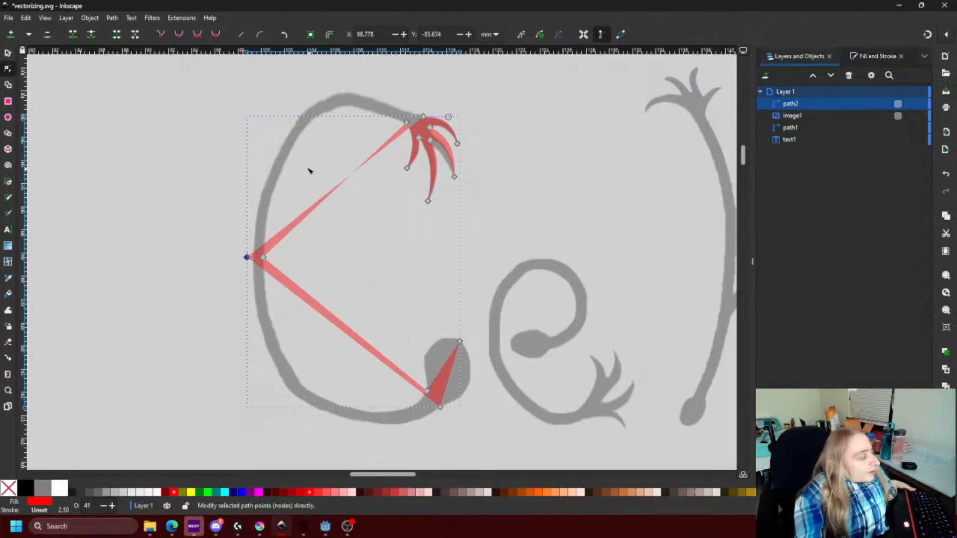
Curve the C's upper outer edge from the leftmost node to the claws so it follows the reference.
scroll(307, 169, up, 2)
click(319, 237)
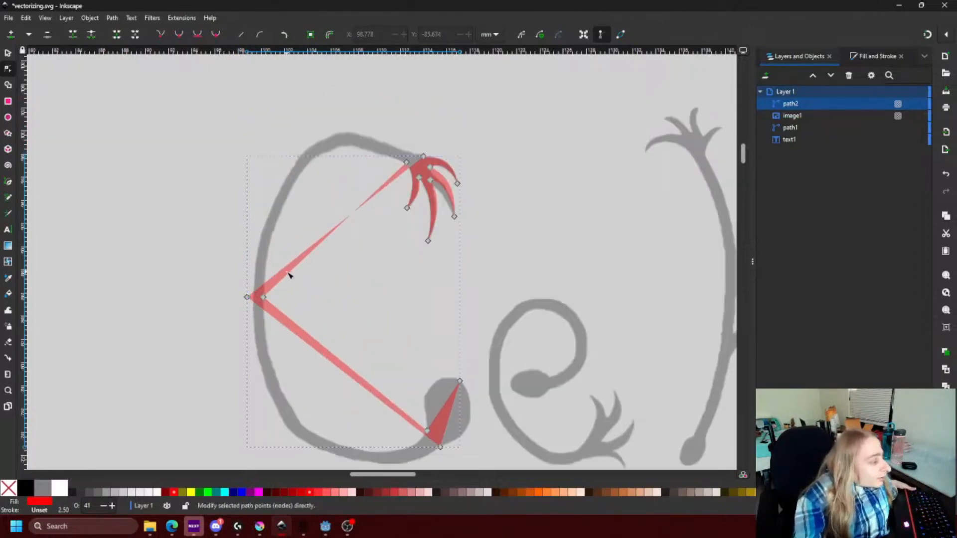
drag(294, 272, 284, 187)
mouse_move(249, 81)
mouse_down()
mouse_move(234, 96)
mouse_move(223, 87)
mouse_move(234, 88)
mouse_up()
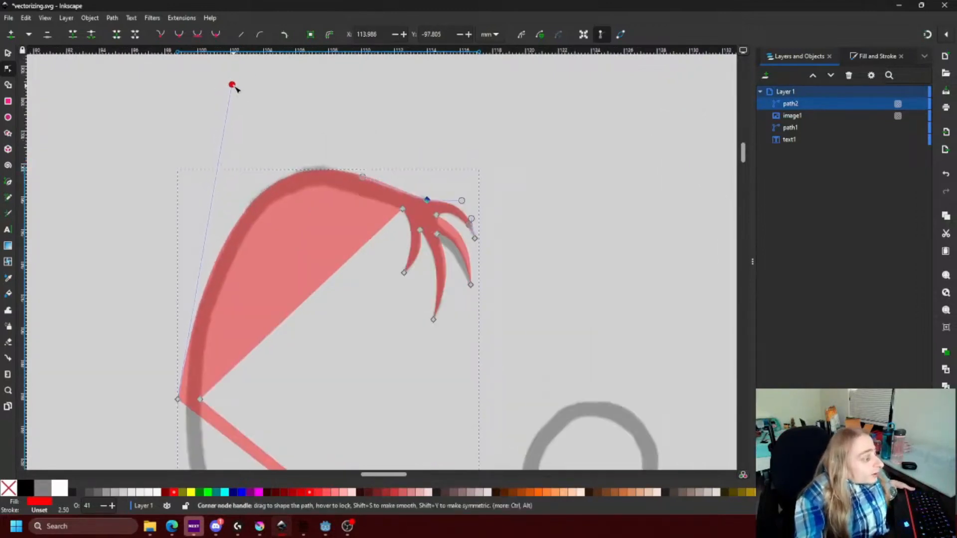
Bend the C's lower outer edge between the leftmost node and the tail along the reference.
scroll(298, 154, down, 3)
ctrl+scroll(293, 238, down, 2)
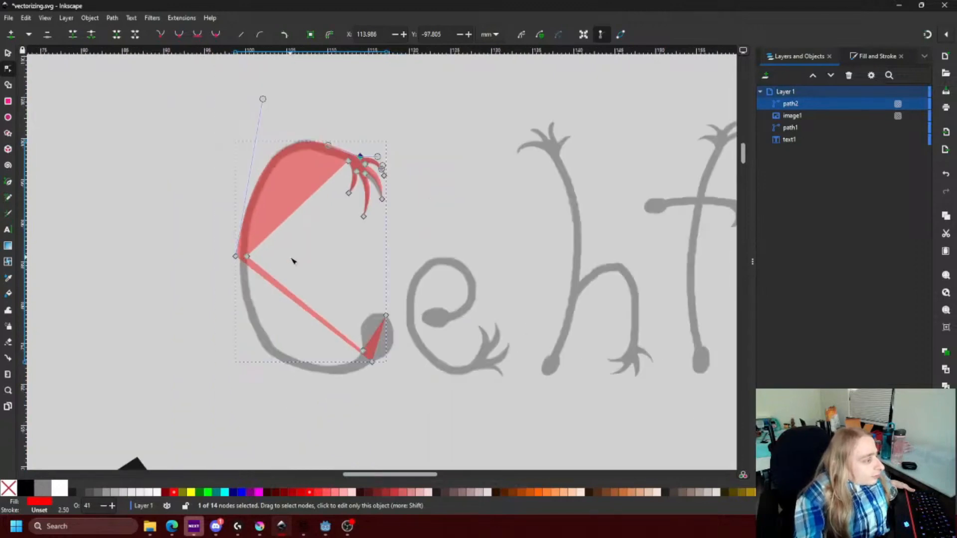
click(234, 256)
click(372, 362)
drag(315, 314, 242, 324)
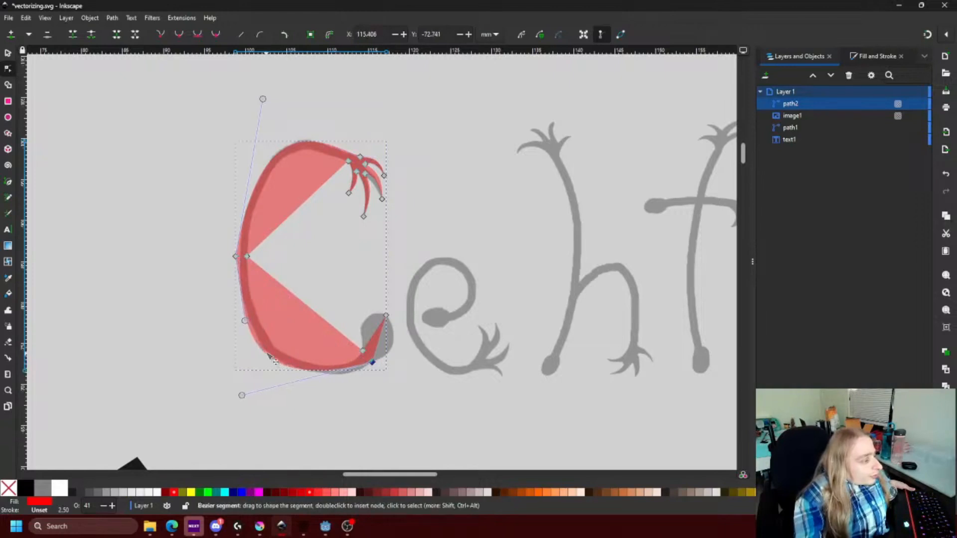
Smooth the C's leftmost outer node so the upper and lower outer curves join without a corner.
scroll(228, 262, up, 4)
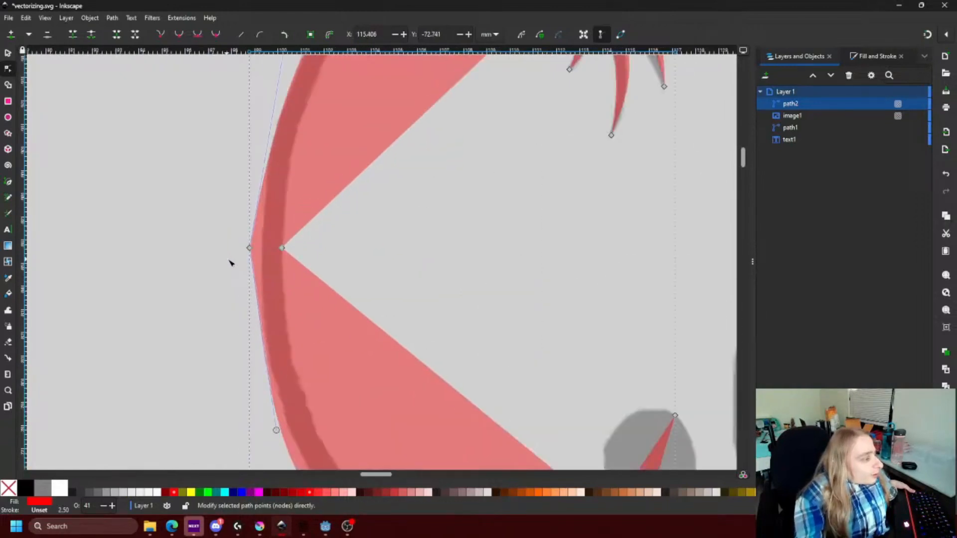
click(243, 247)
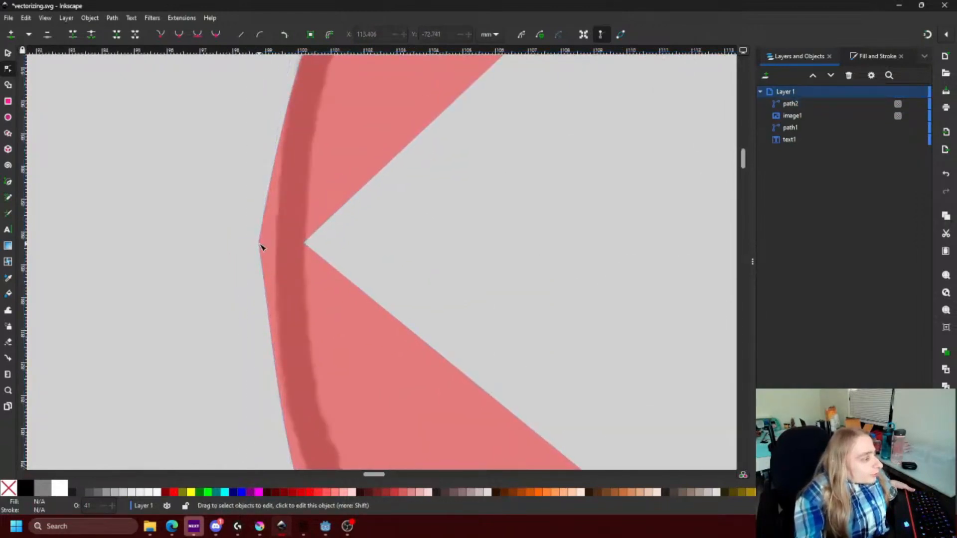
click(260, 246)
click(259, 244)
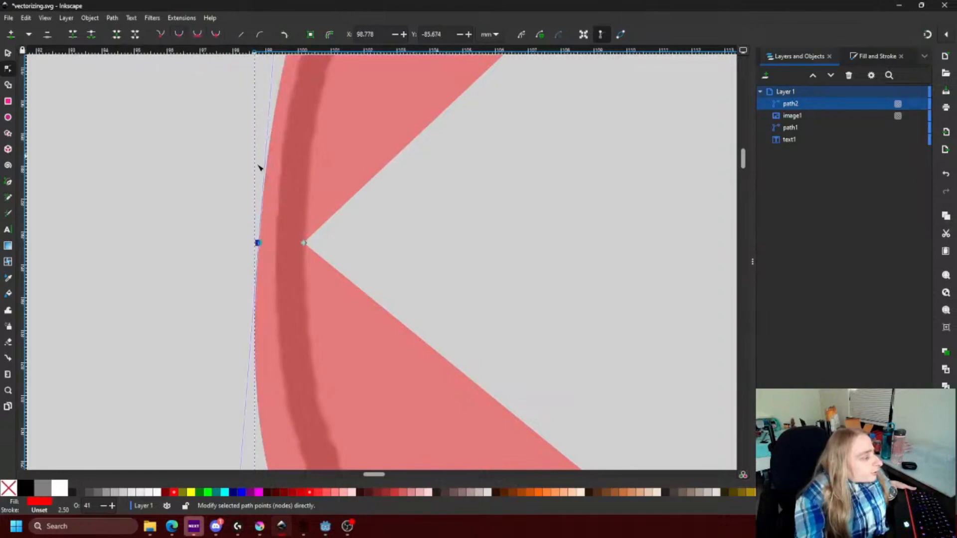
Round the C's lower curve and tail bulb to follow the reference drawing.
scroll(263, 179, down, 5)
scroll(264, 180, up, 5)
scroll(264, 180, down, 4)
drag(165, 400, 189, 424)
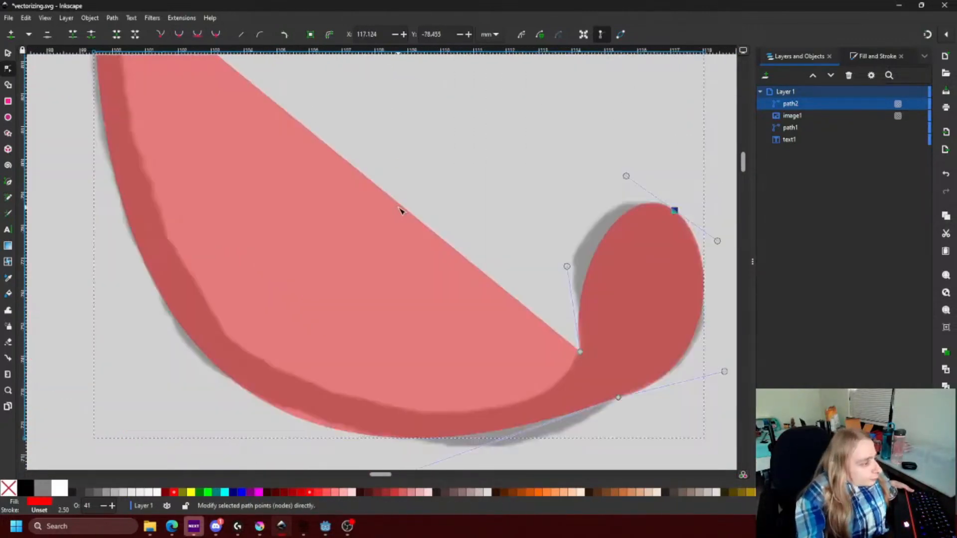
scroll(402, 209, down, 2)
scroll(424, 214, up, 5)
scroll(404, 194, down, 2)
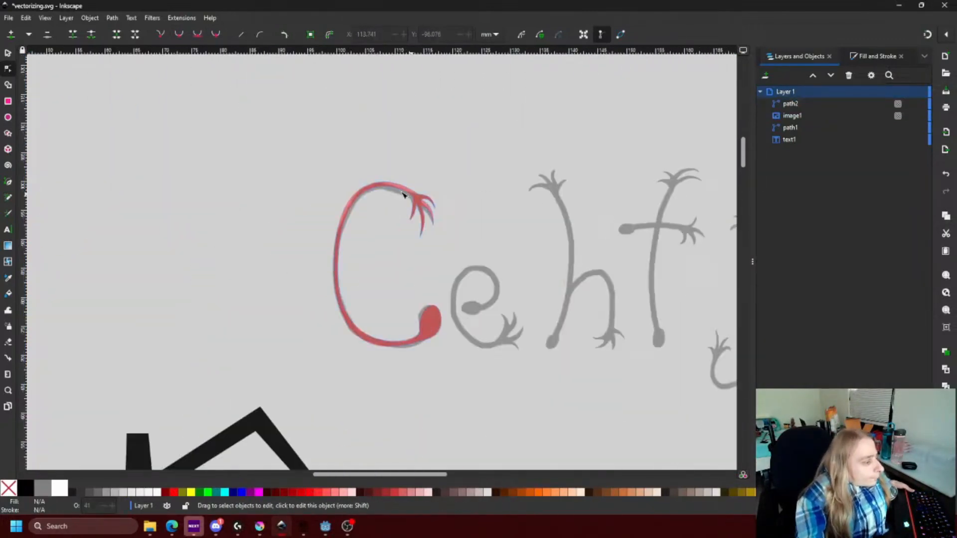
Move the finished C path off the reference letter to the empty space above the lettering.
scroll(419, 249, down, 2)
key(s)
drag(433, 292, 353, 327)
click(339, 327)
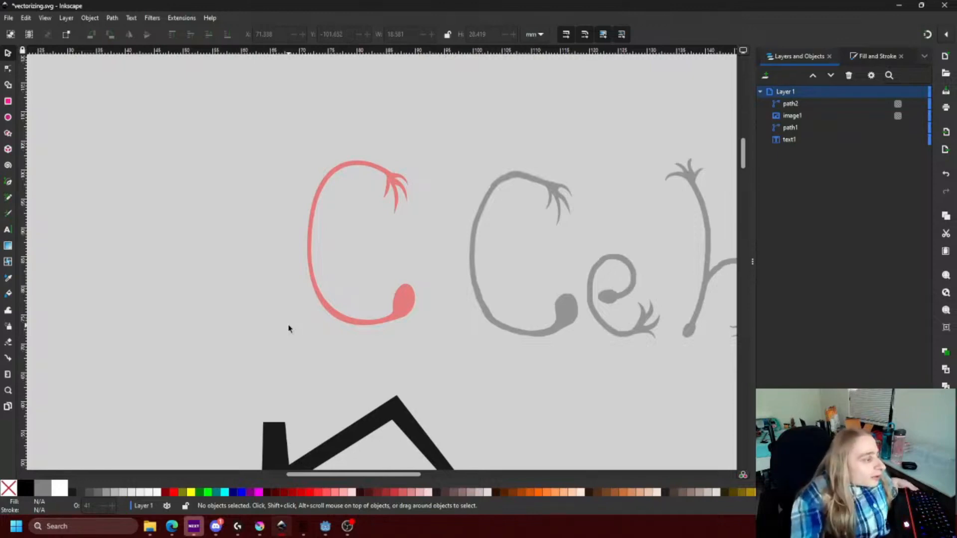
scroll(354, 235, down, 4)
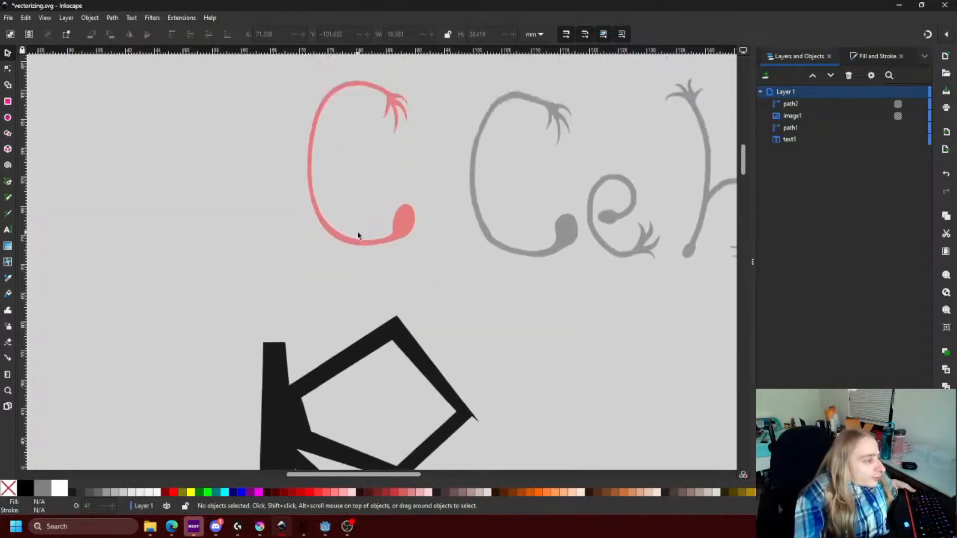
scroll(359, 235, up, 4)
ctrl+scroll(359, 235, down, 5)
ctrl+scroll(364, 234, up, 4)
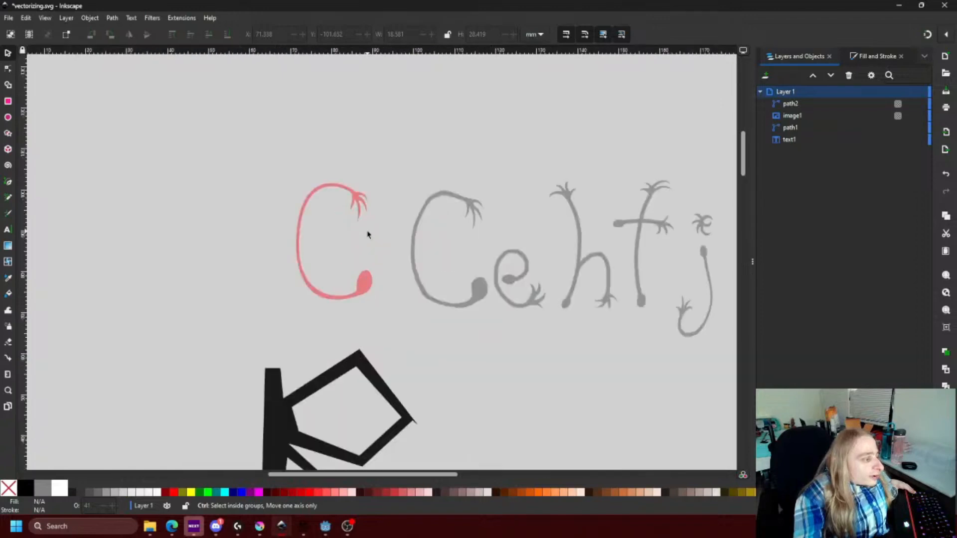
ctrl+scroll(368, 235, up, 1)
drag(380, 286, 547, 104)
drag(592, 148, 399, 253)
click(441, 273)
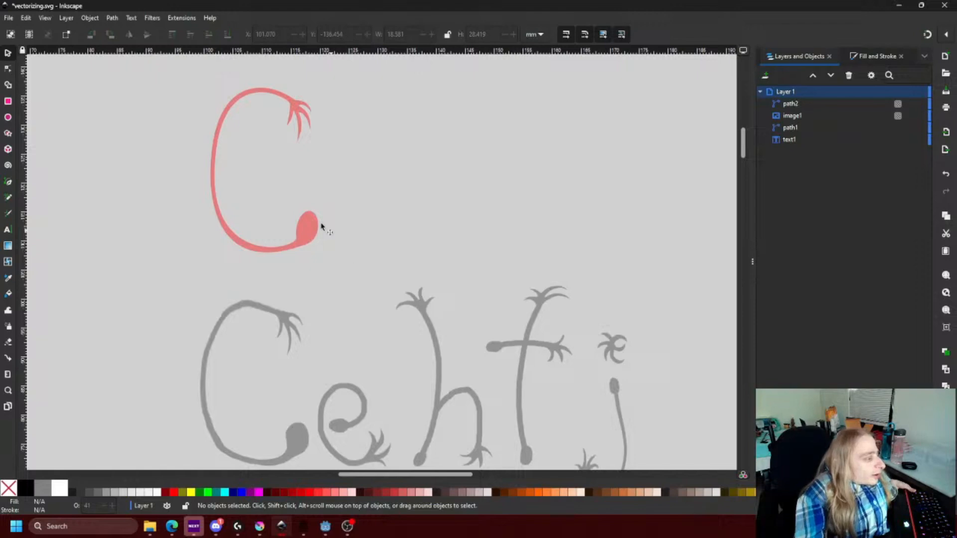
Draw an ellipse with radii of about 1.64 by 1.21 mm over the bulb inside the reference letter e.
scroll(342, 350, down, 4)
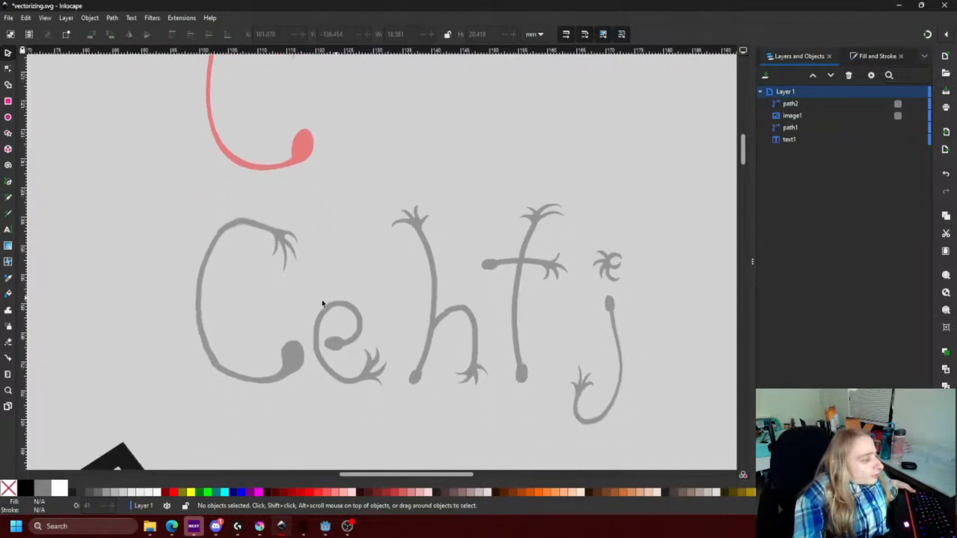
drag(333, 237, 335, 286)
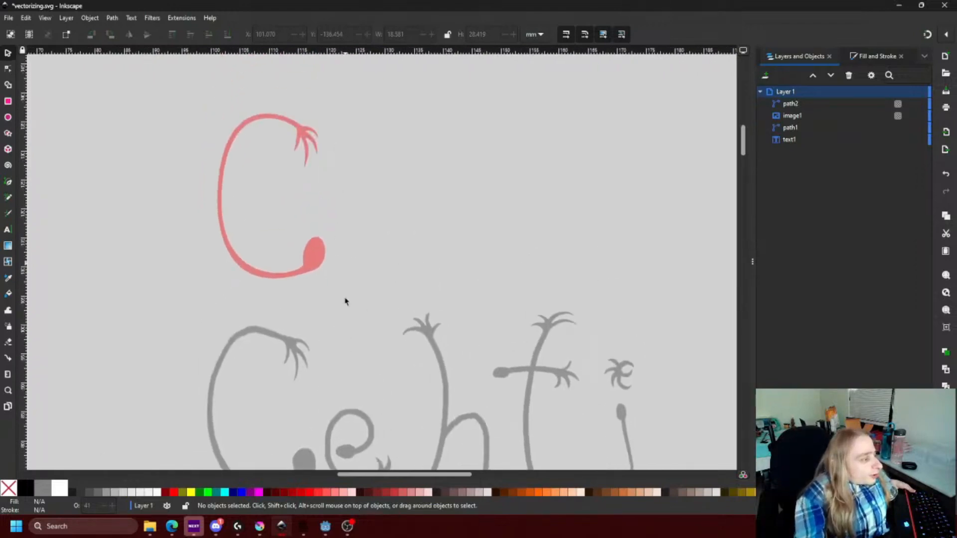
scroll(379, 333, down, 3)
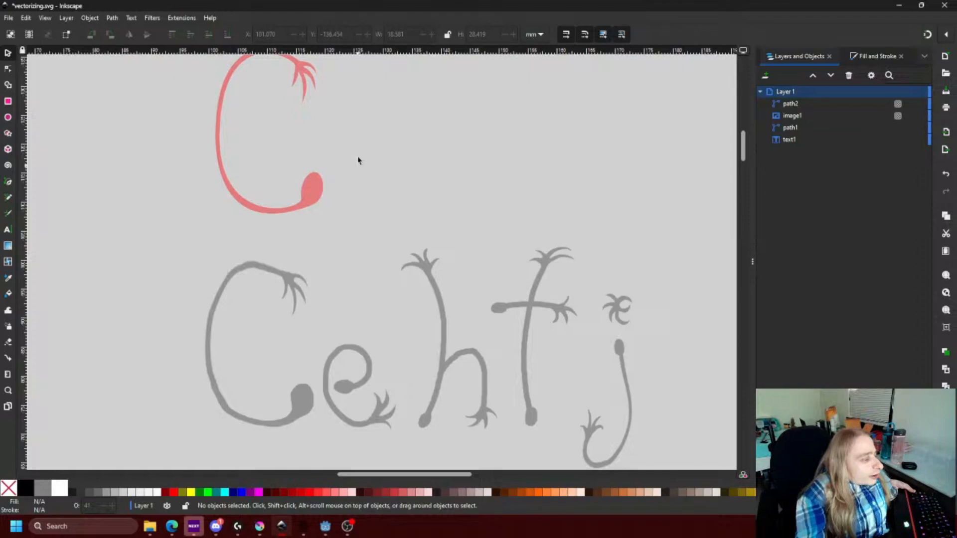
scroll(362, 276, down, 3)
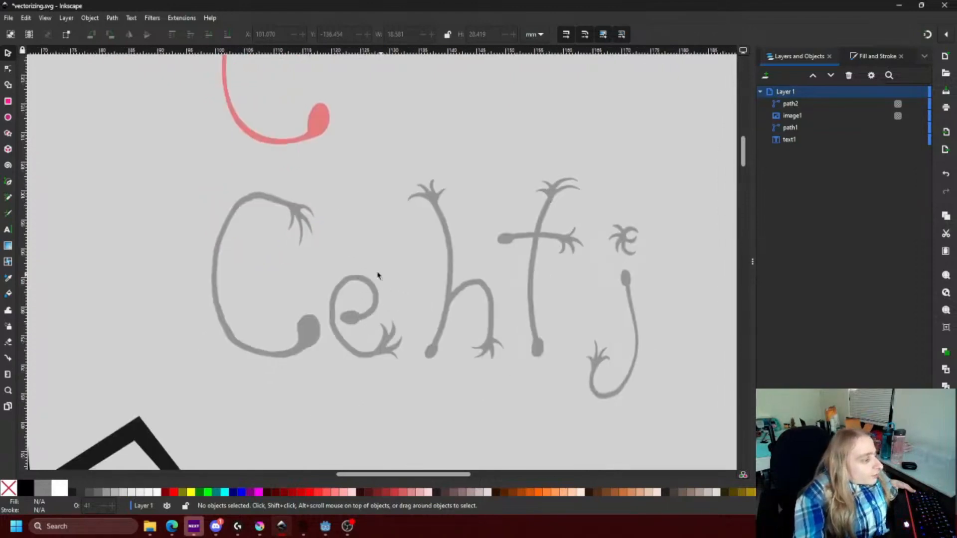
ctrl+scroll(343, 295, up, 3)
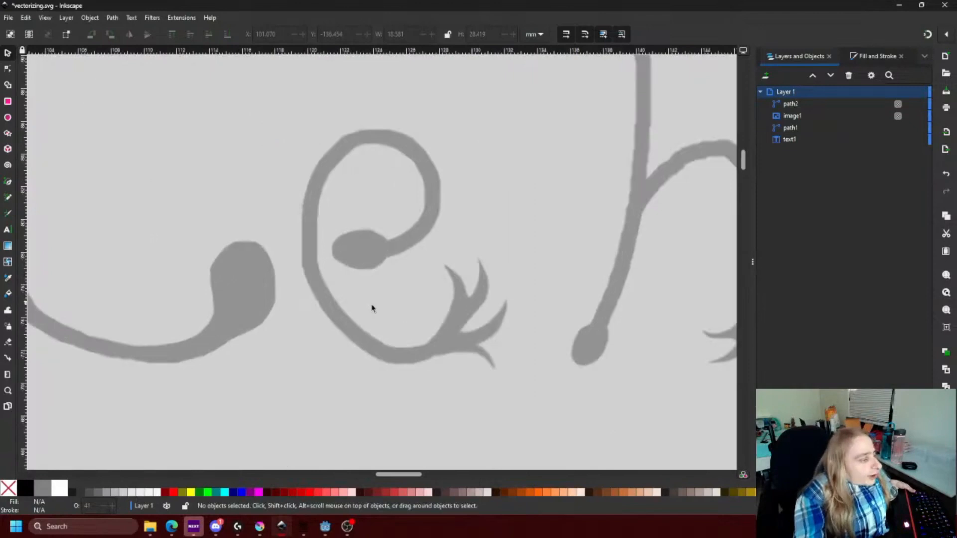
ctrl+scroll(418, 325, up, 1)
ctrl+scroll(310, 311, down, 1)
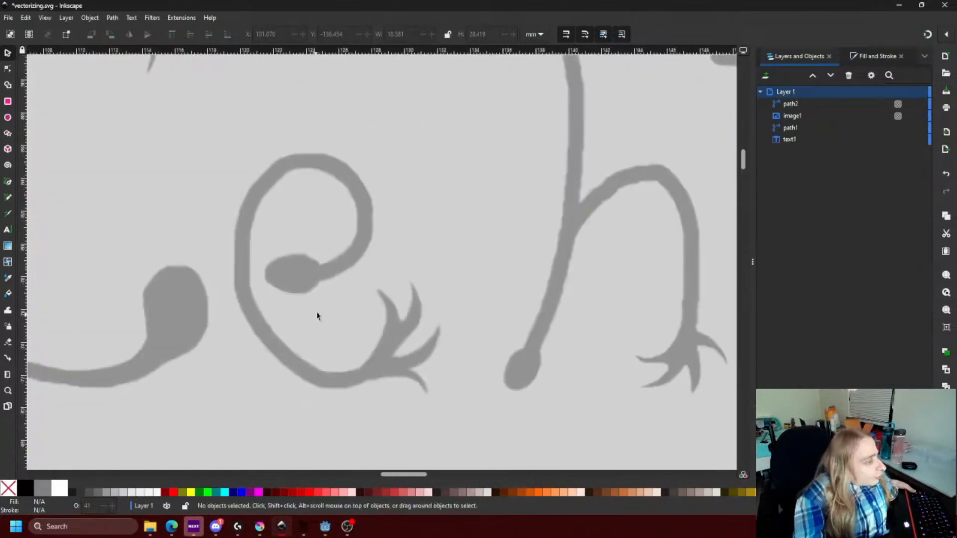
drag(317, 313, 340, 287)
ctrl+scroll(333, 295, up, 1)
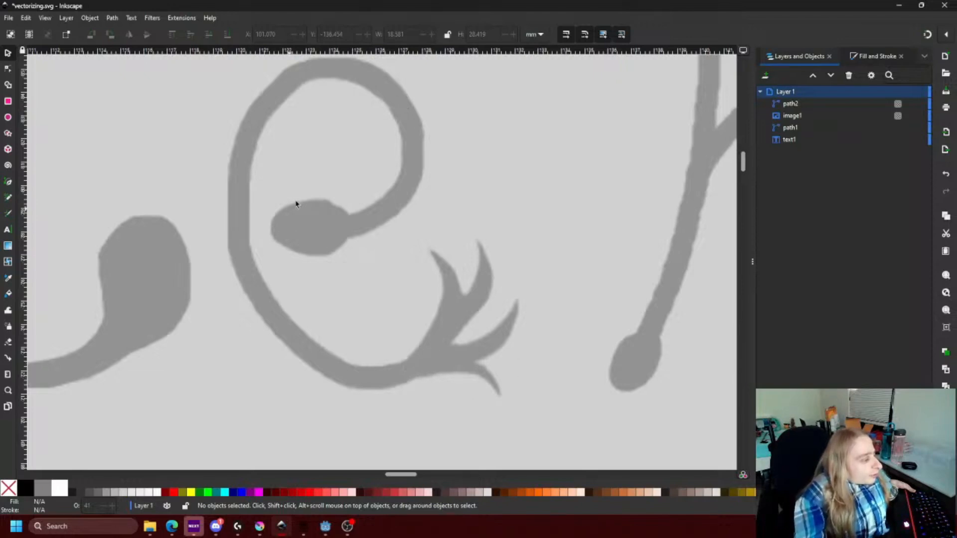
click(6, 118)
drag(273, 200, 355, 260)
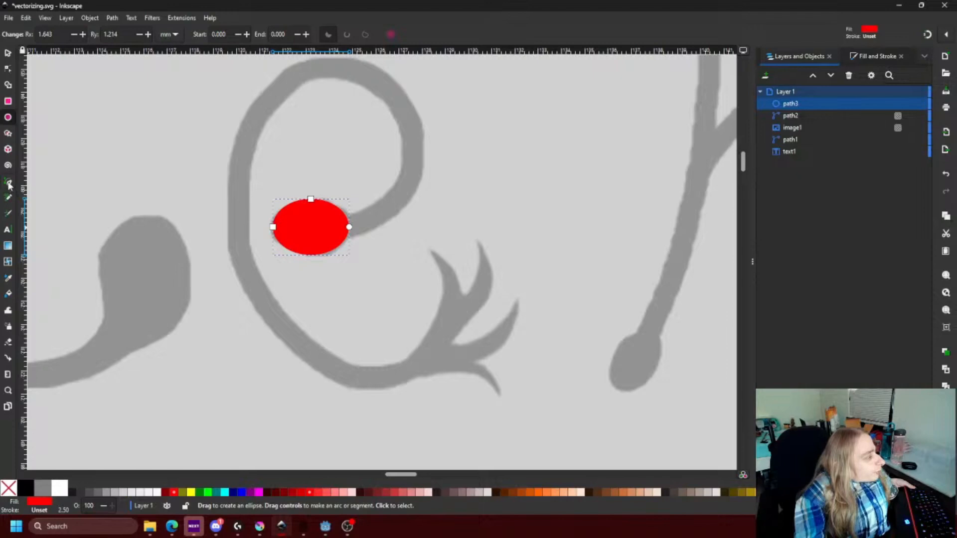
Trace the body of the letter e roughly with straight Pen segments, starting at the ellipse and following both sides of the stroke.
click(8, 184)
click(342, 218)
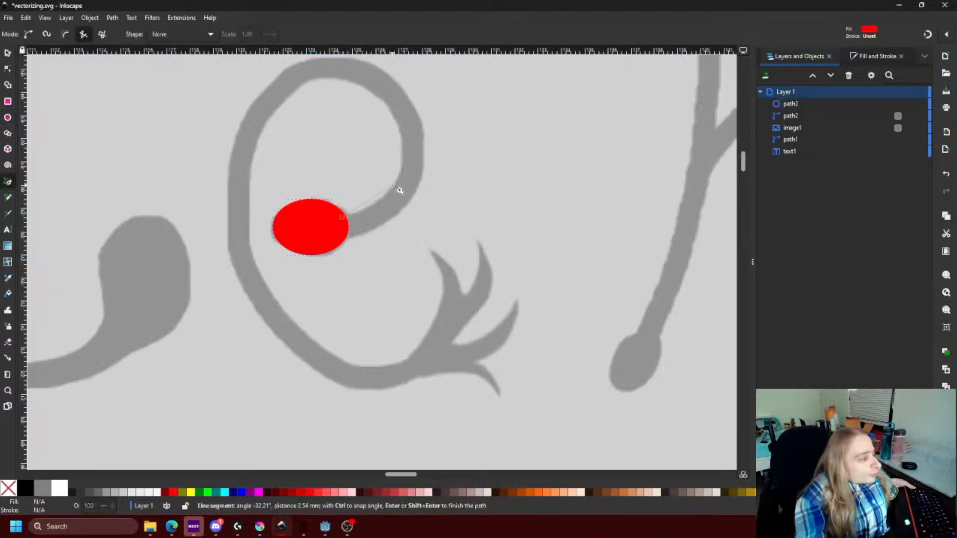
click(403, 141)
click(249, 232)
click(407, 359)
click(413, 380)
click(226, 230)
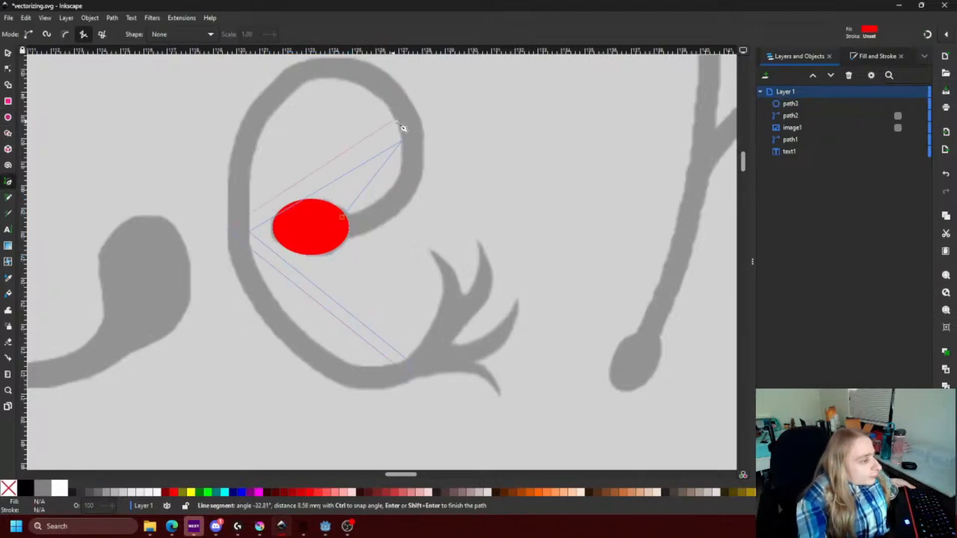
Close the straight-segment red outline over the letter e's long curved stroke, ending beside the red ellipse.
click(424, 128)
click(343, 241)
click(342, 218)
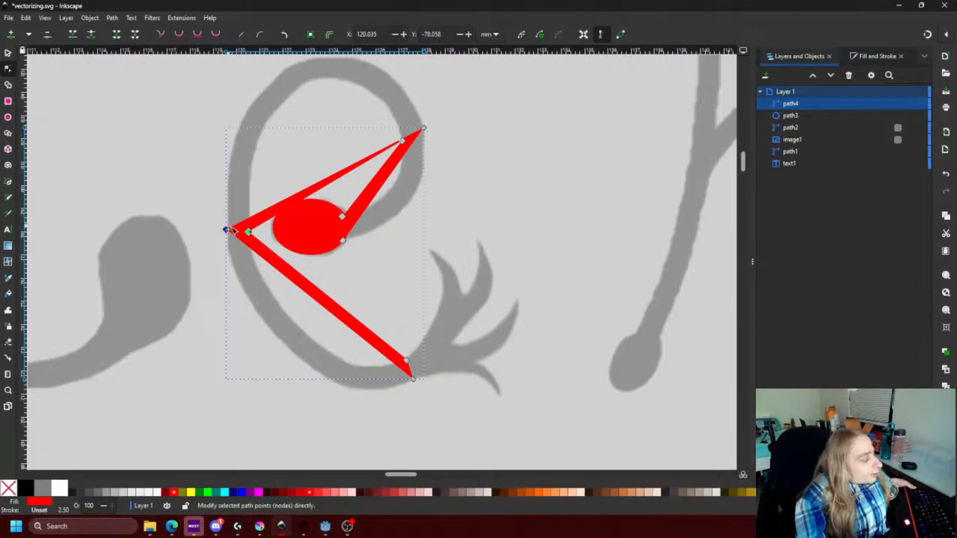
Smooth the outline's nodes, bend its upper loop to follow the sketched e, and lower its opacity to 37%.
click(179, 35)
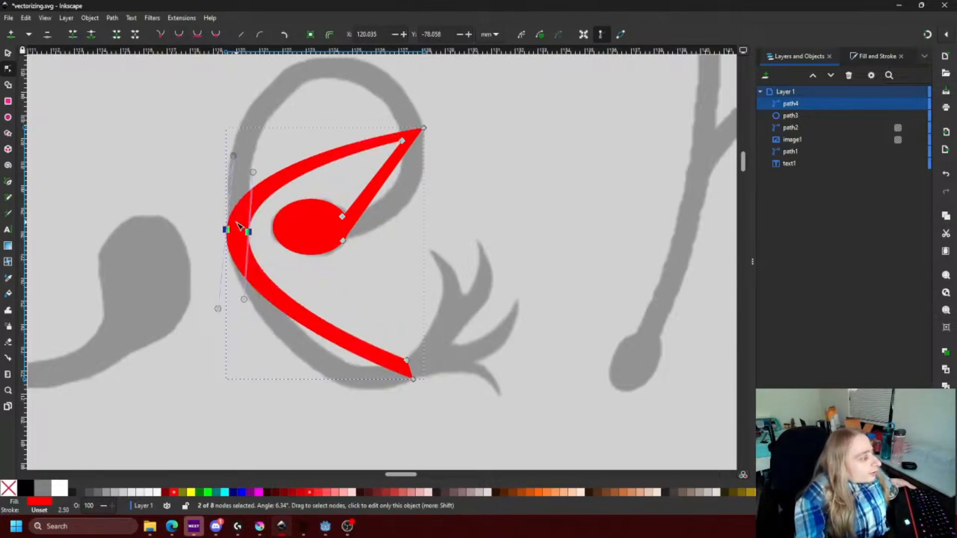
drag(253, 172, 224, 99)
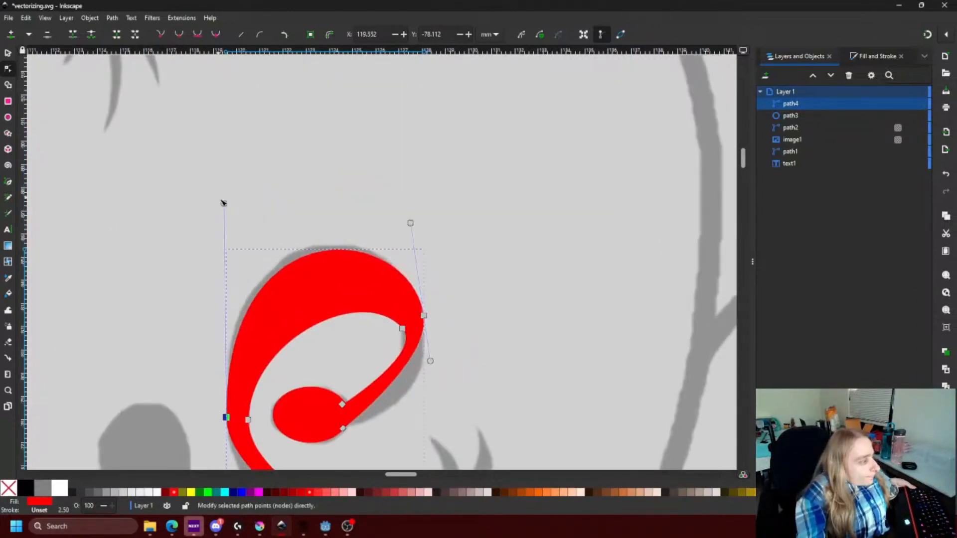
click(898, 104)
scroll(477, 270, down, 3)
drag(410, 202, 412, 206)
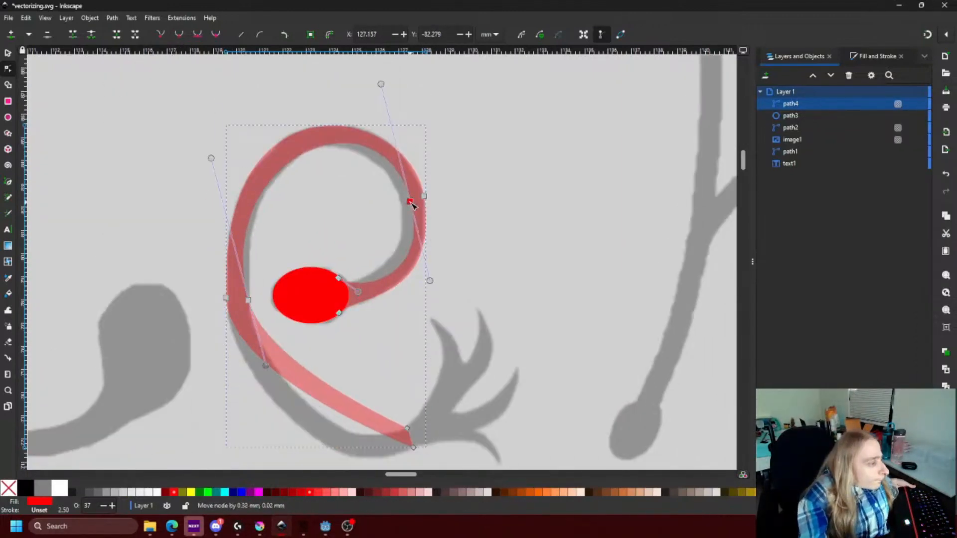
Bend both edges of the outline's lower section to follow the sketched e down to the wrist.
scroll(412, 205, down, 3)
drag(236, 259, 224, 290)
drag(266, 246, 264, 291)
key(s)
click(540, 251)
scroll(540, 251, up, 2)
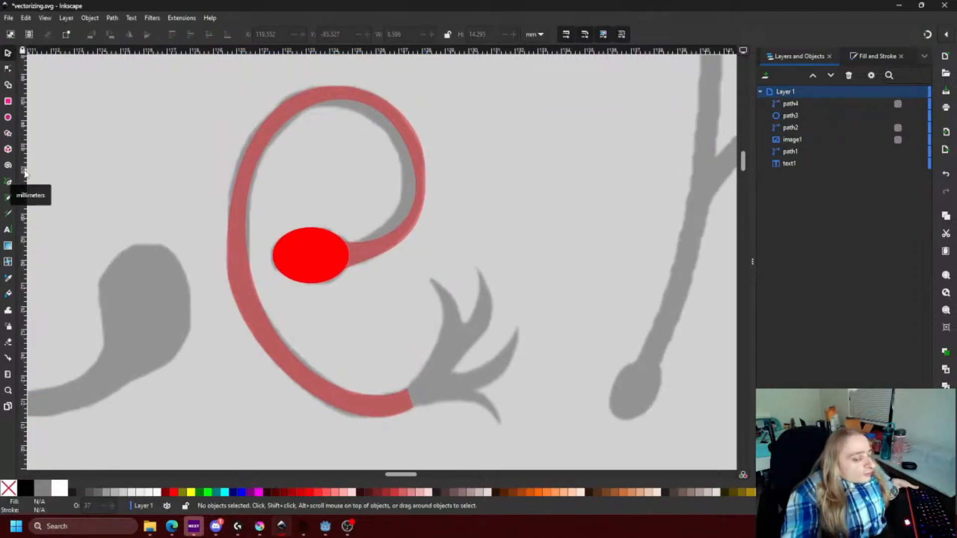
Trace the e's four-fingered hand as a closed red path curved to the sketch, with its opacity lowered to 27%.
click(8, 182)
click(408, 389)
click(431, 278)
click(464, 322)
click(477, 268)
click(452, 369)
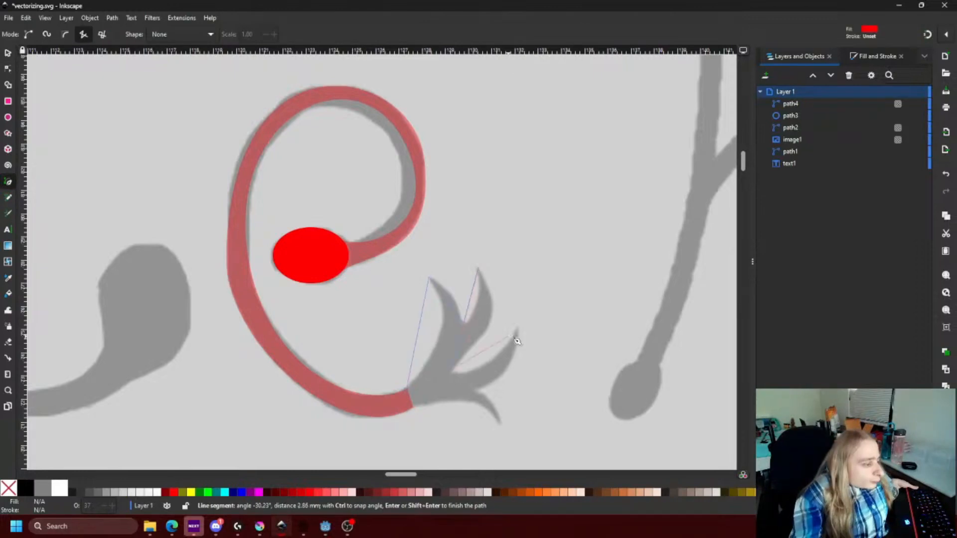
click(517, 312)
scroll(503, 411, up, 3)
click(8, 53)
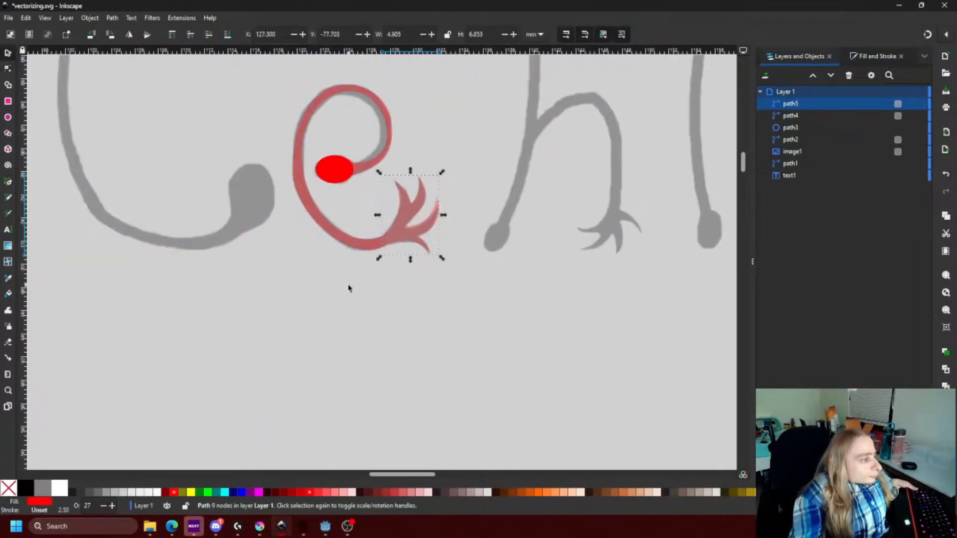
click(356, 318)
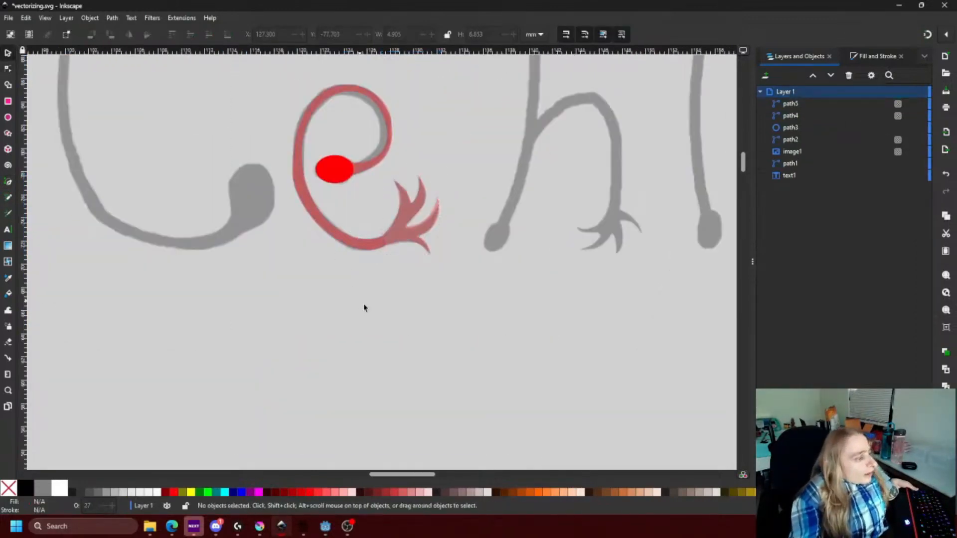
Merge the e's ellipse, curved stroke and hand into a single shape with Union.
scroll(367, 309, up, 2)
drag(270, 114, 466, 331)
click(120, 19)
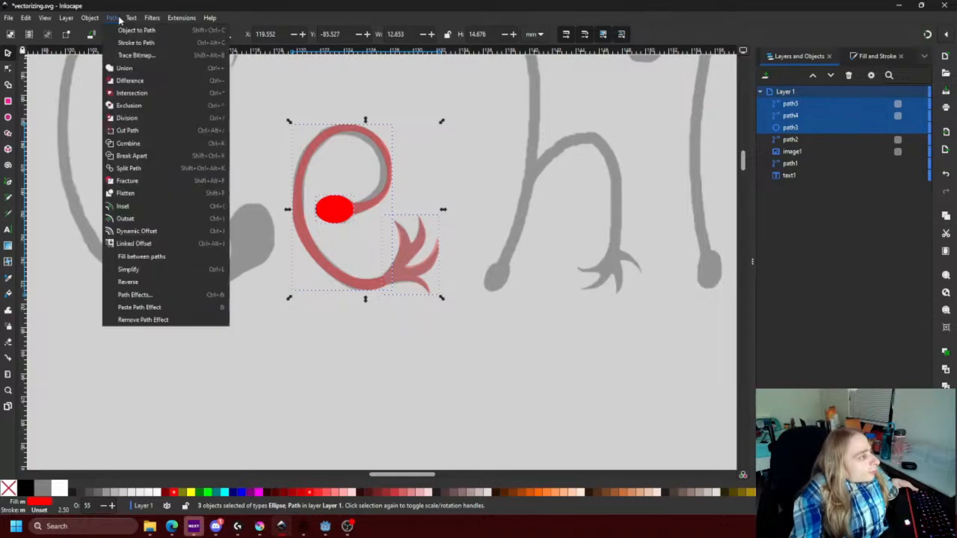
click(136, 75)
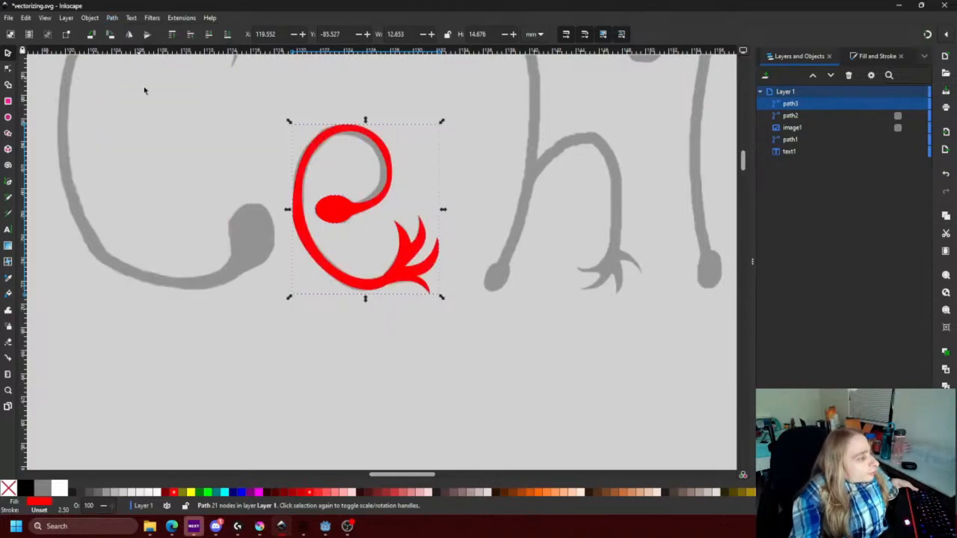
click(333, 336)
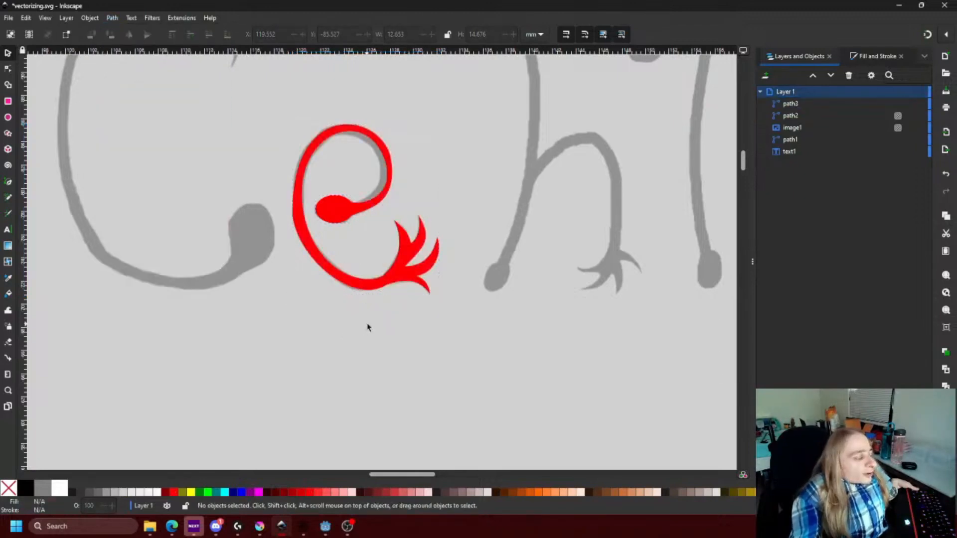
Lower the merged e's opacity to 35%.
click(371, 282)
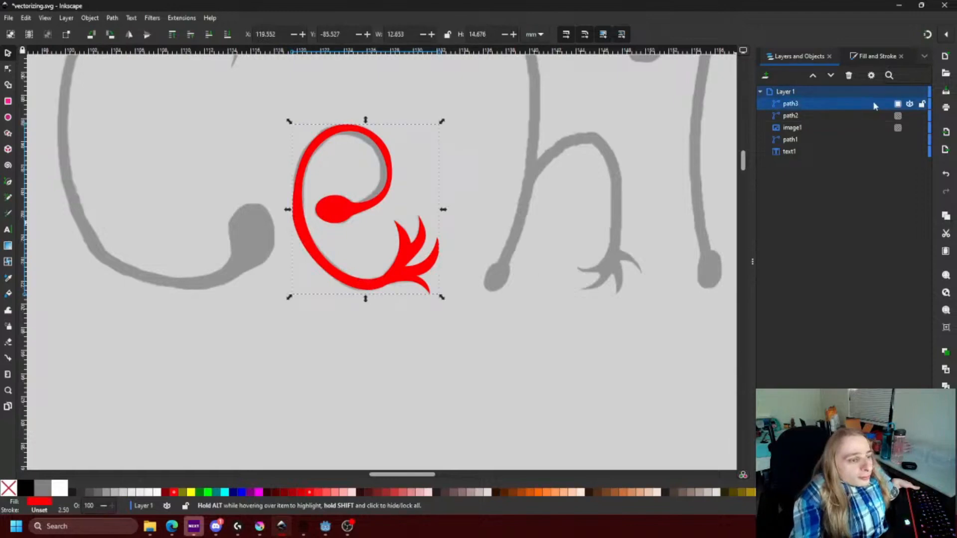
click(898, 103)
drag(900, 144, 888, 144)
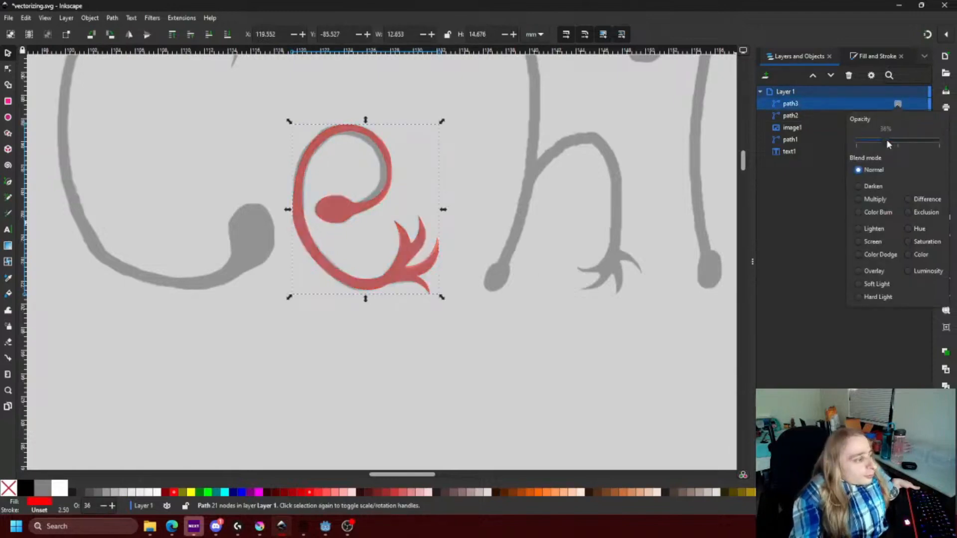
click(585, 274)
Delete one node from the lower edge and one from the upper edge where the e's stroke meets the hand.
key(n)
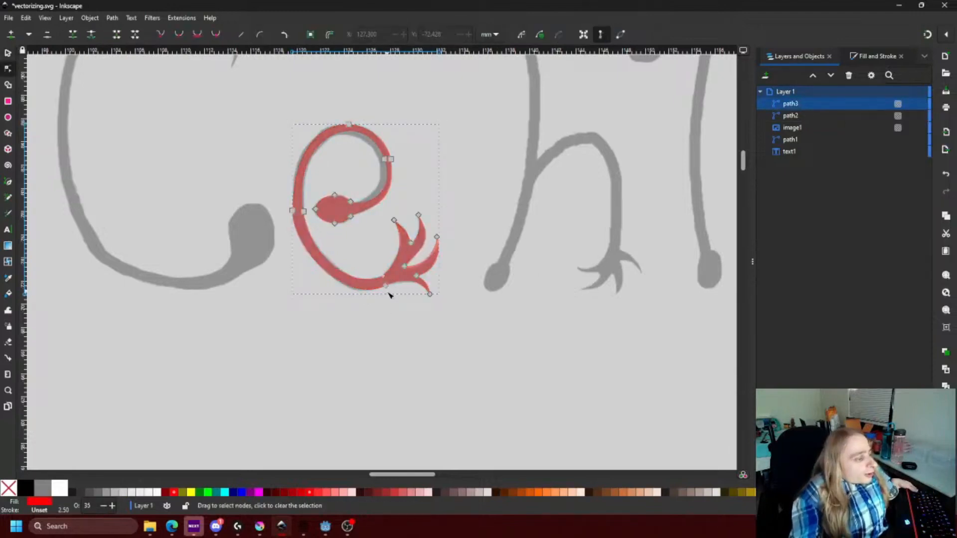
scroll(386, 295, up, 5)
scroll(386, 289, up, 4)
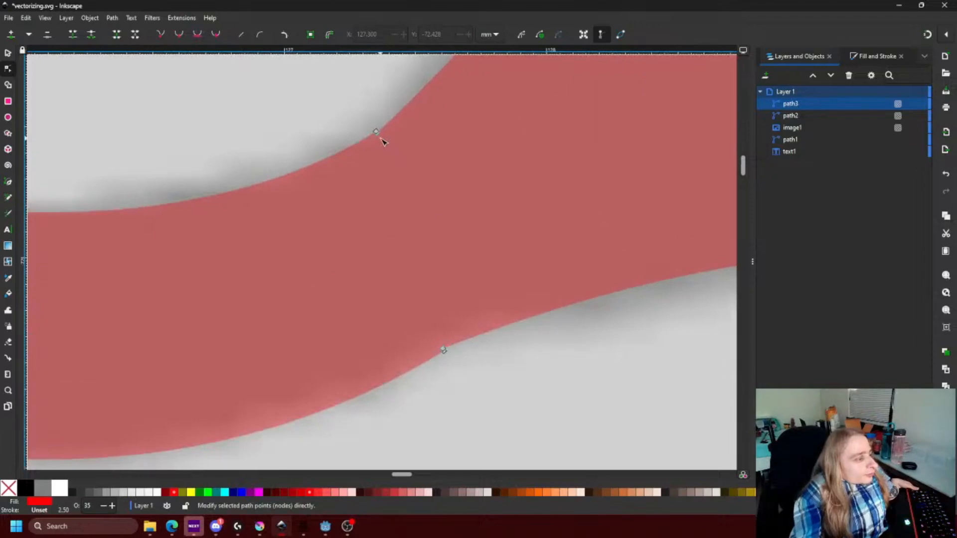
click(444, 350)
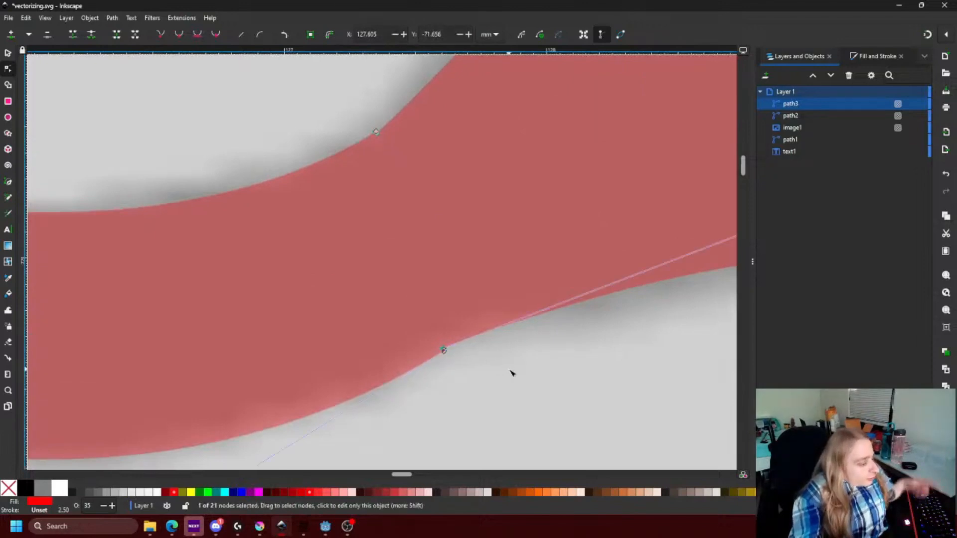
key(Delete)
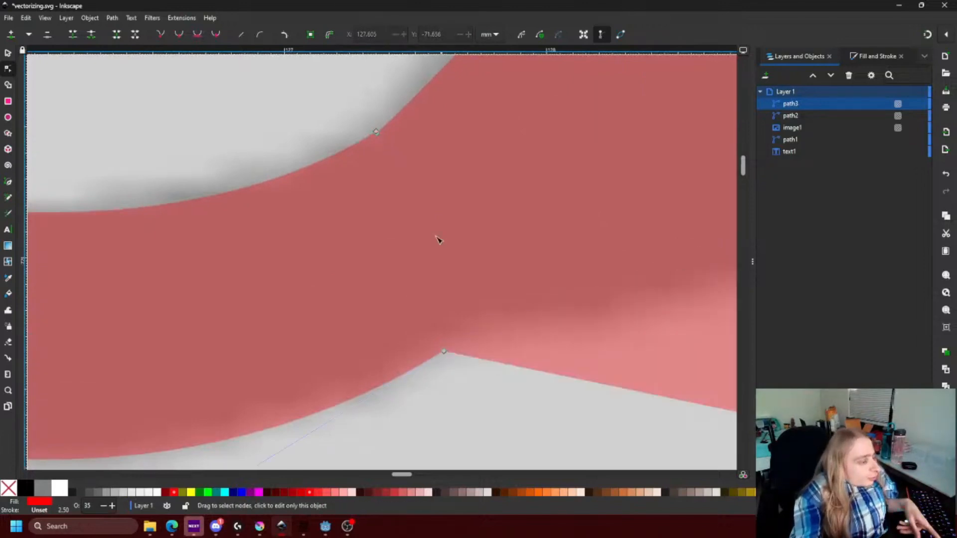
click(377, 134)
key(Delete)
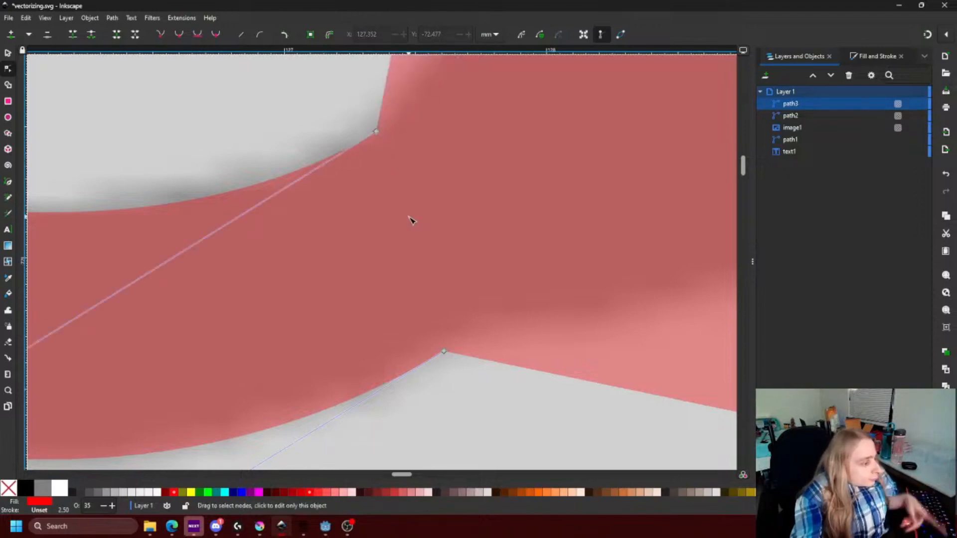
Bend the straight segments beside the e's wrist back onto the sketch and make the two wrist nodes smooth.
ctrl+scroll(437, 234, down, 5)
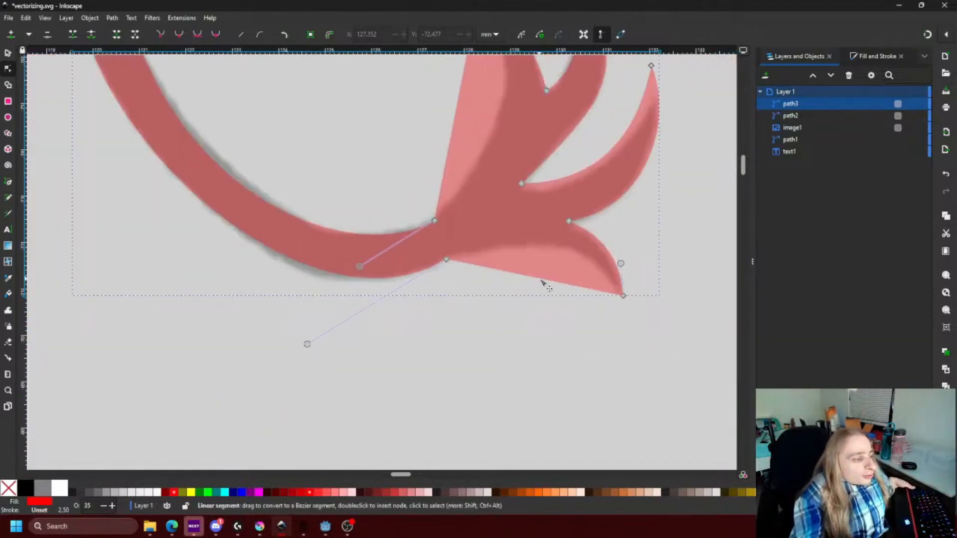
drag(555, 251, 550, 246)
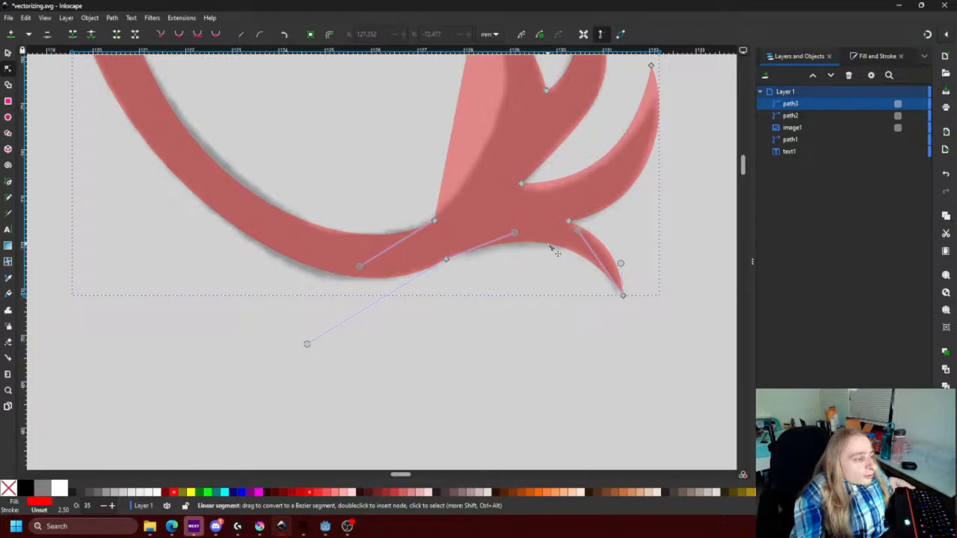
scroll(480, 214, up, 4)
click(434, 310)
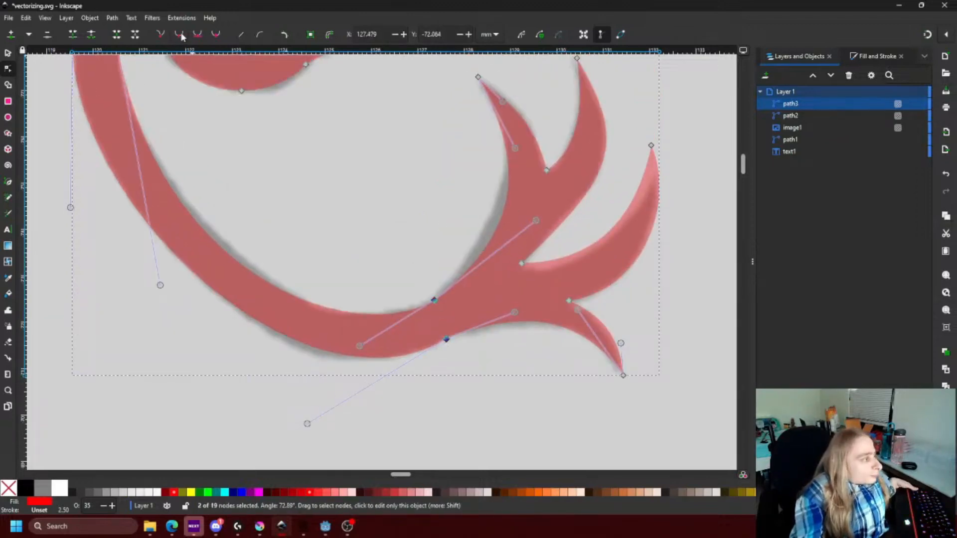
click(180, 35)
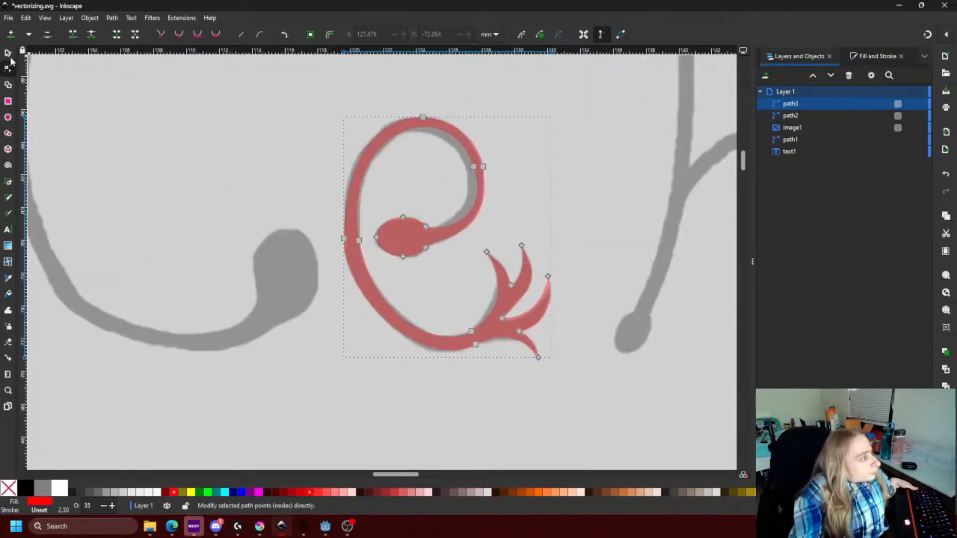
click(8, 54)
click(607, 213)
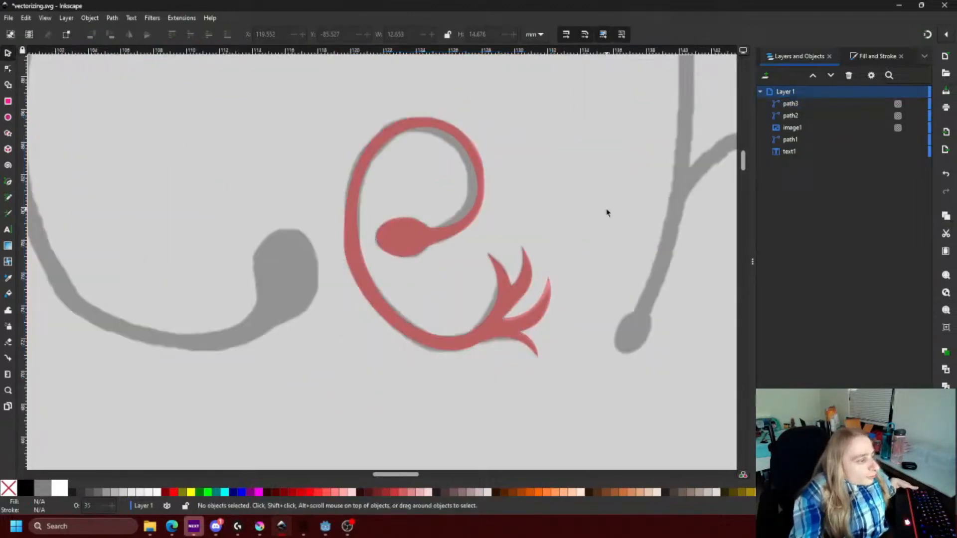
Move the finished e up off the sketch and place it just after the red C.
ctrl+scroll(518, 184, down, 3)
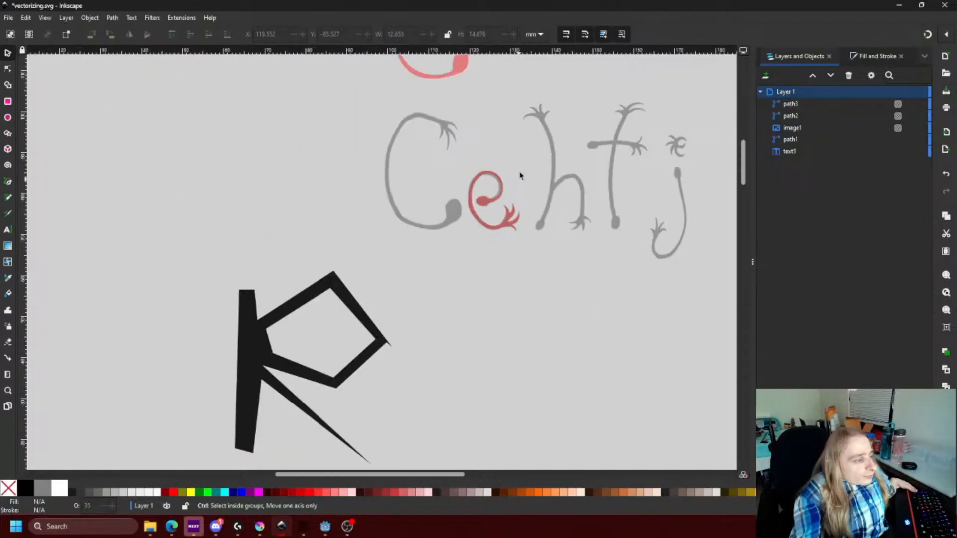
ctrl+scroll(498, 219, up, 3)
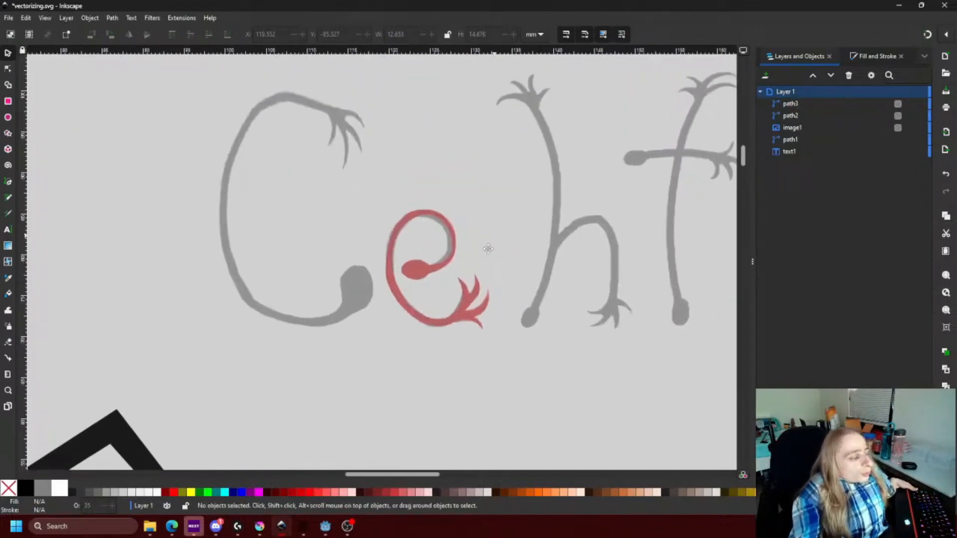
drag(399, 358, 414, 150)
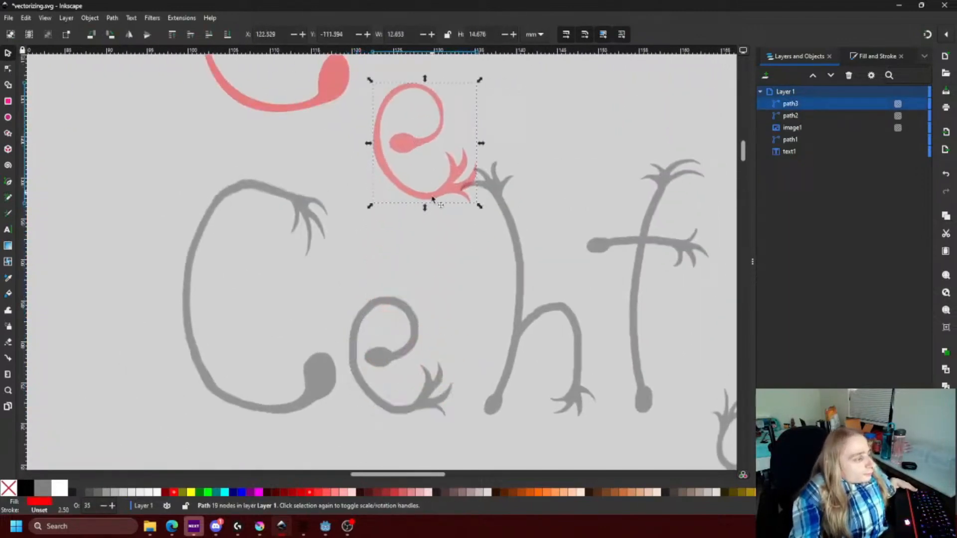
scroll(418, 299, up, 5)
drag(408, 273, 404, 166)
scroll(443, 231, up, 5)
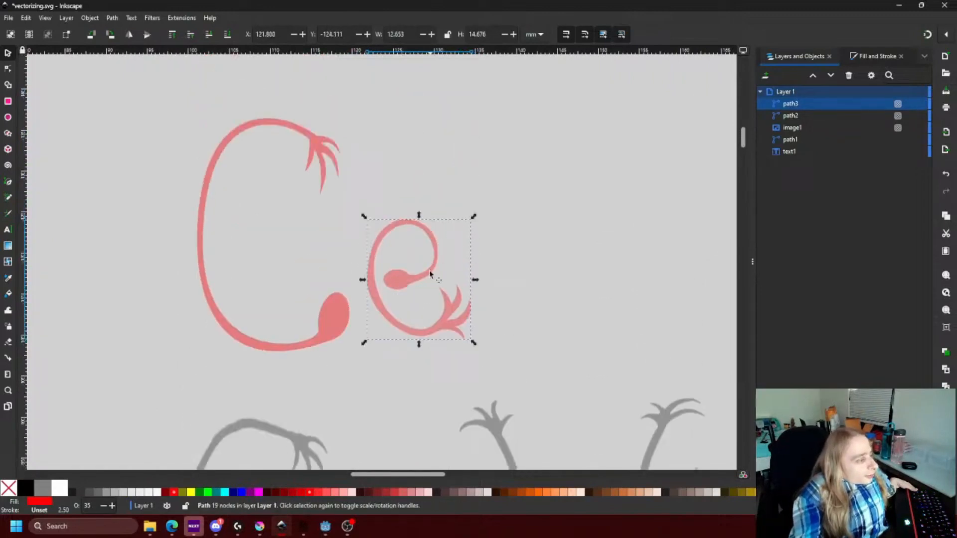
scroll(430, 327, up, 1)
click(596, 255)
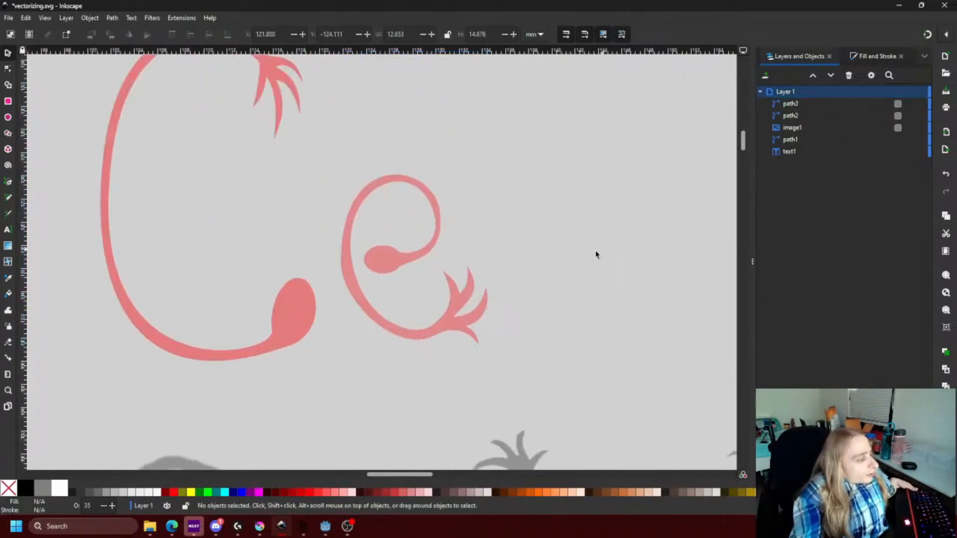
Thin the e's stroke on its outer left side by moving the edge node and its lower handle inward.
double_click(348, 276)
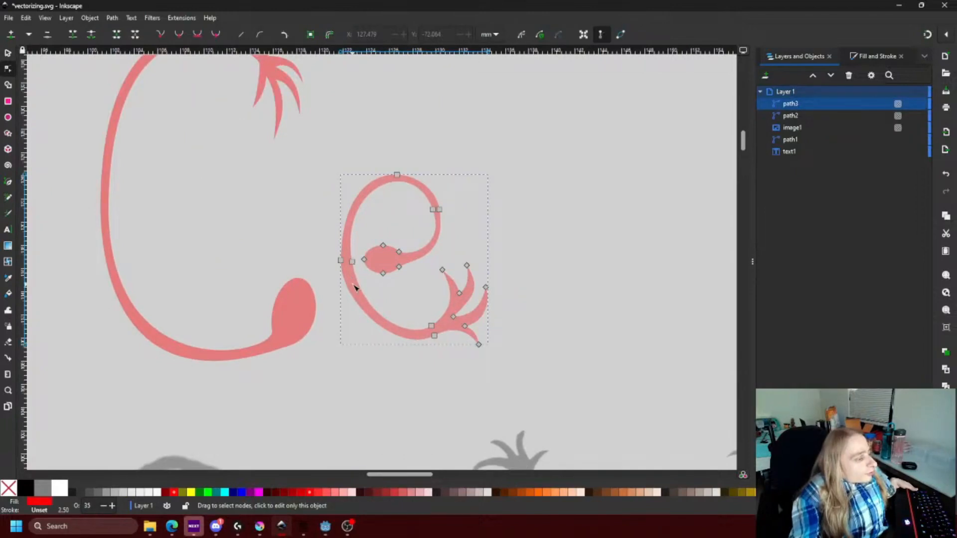
scroll(349, 277, up, 2)
click(324, 235)
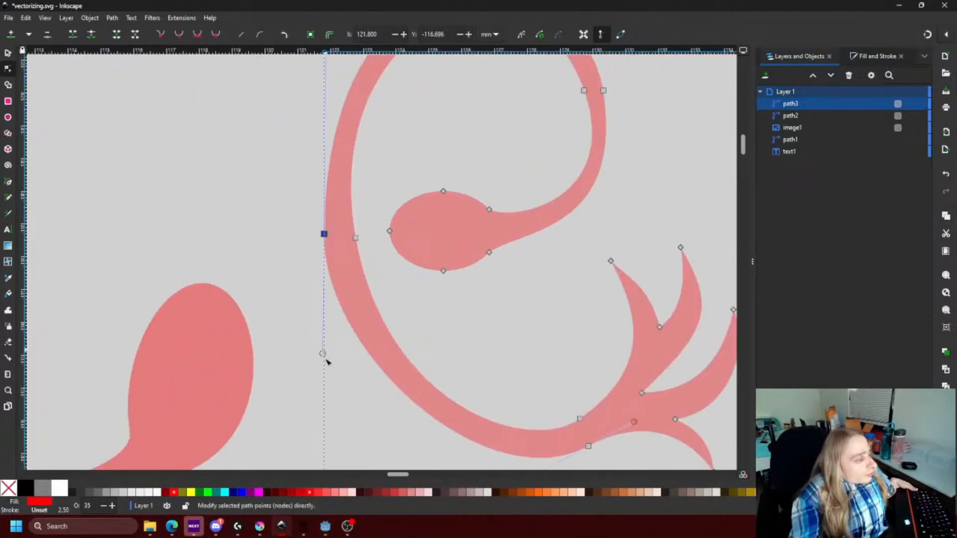
drag(324, 354, 342, 363)
drag(326, 235, 334, 236)
double_click(310, 256)
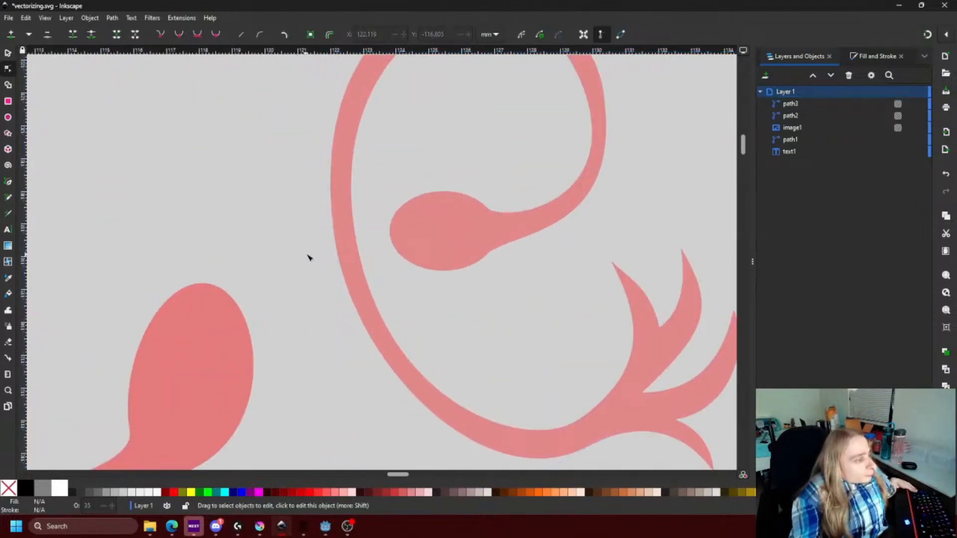
scroll(312, 259, down, 6)
key(s)
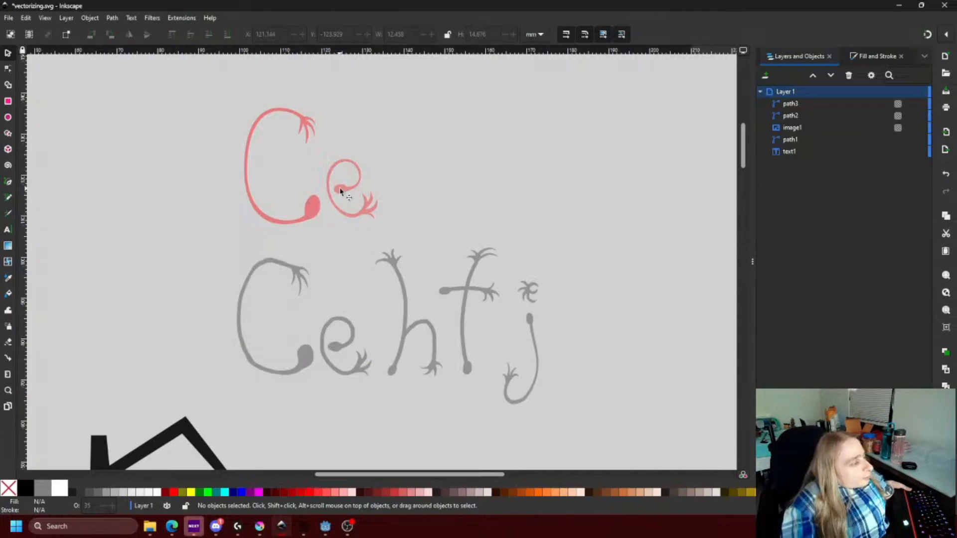
Draw a red ellipse about 1.6 mm wide and 2.75 mm tall over the bulb at the sketched h's foot.
scroll(338, 197, up, 4)
scroll(359, 212, down, 4)
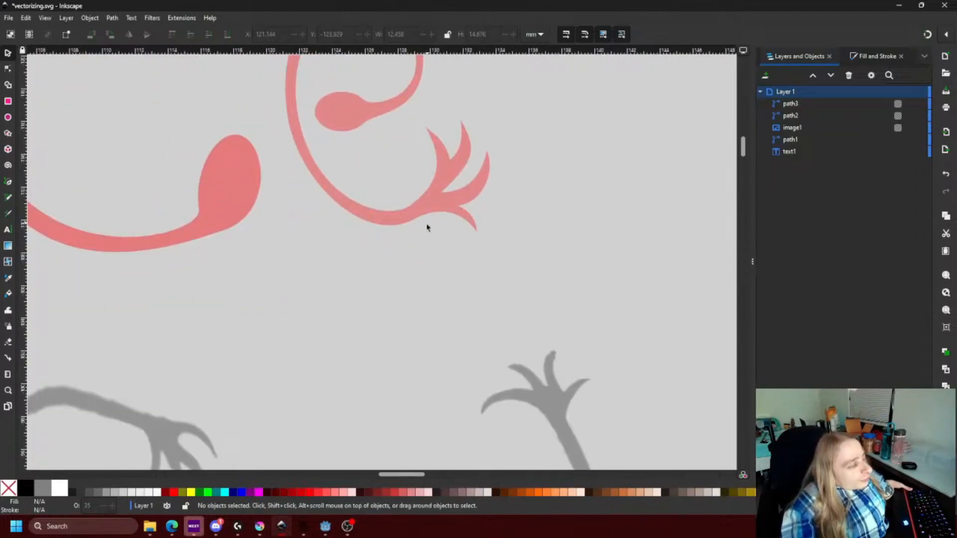
scroll(426, 230, down, 3)
drag(465, 322, 368, 217)
scroll(387, 291, up, 1)
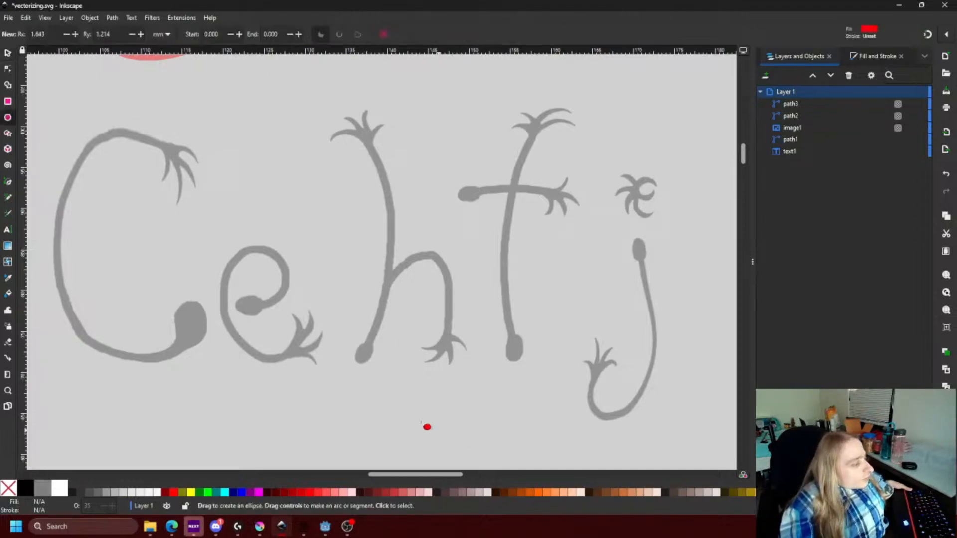
ctrl+scroll(366, 369, up, 4)
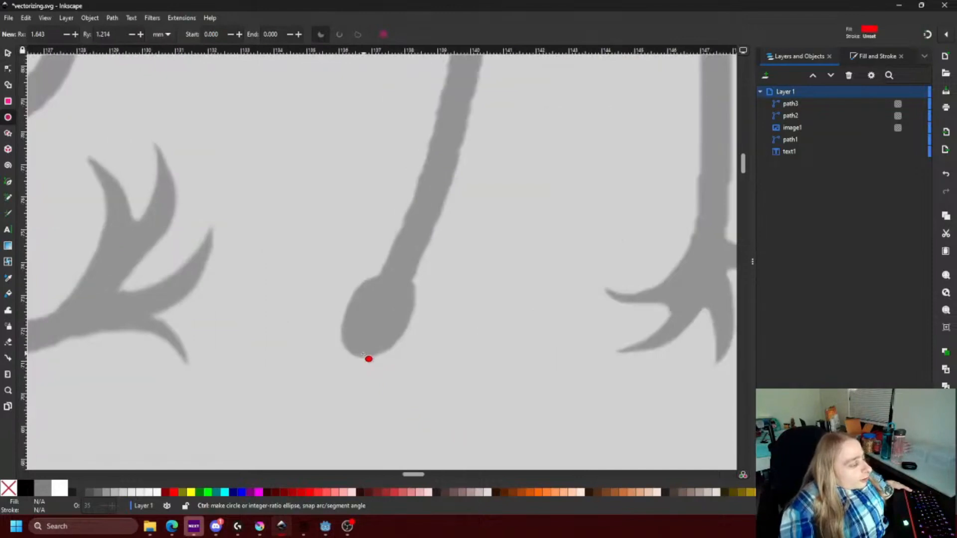
ctrl+scroll(367, 358, up, 1)
drag(340, 356, 405, 236)
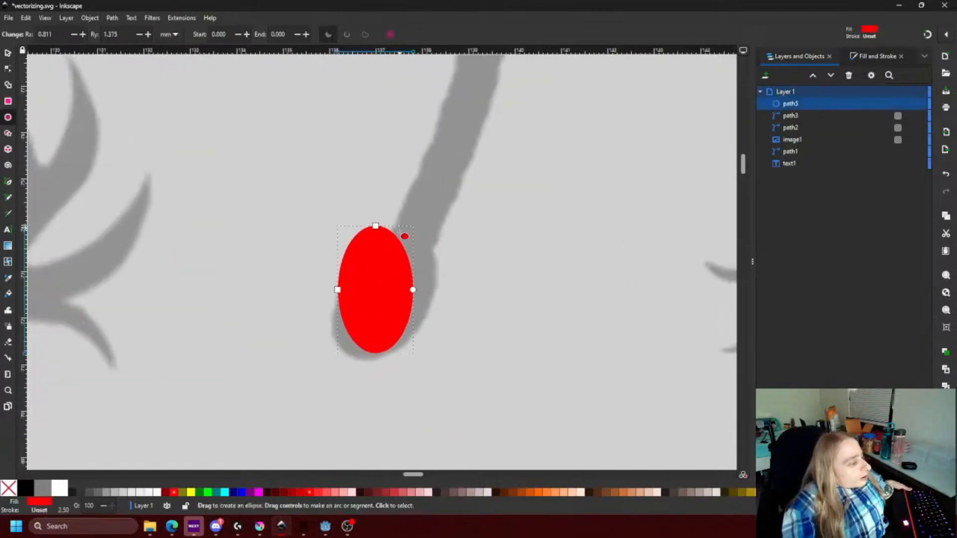
Rotate the ellipse to match the tilt of the h's foot bulb.
click(8, 54)
click(359, 258)
drag(335, 223, 370, 214)
Trace the h's stem, upper hand, arch and lower hand as one closed outline of straight segments.
scroll(371, 405, down, 4)
click(8, 182)
click(373, 407)
scroll(557, 262, down, 1)
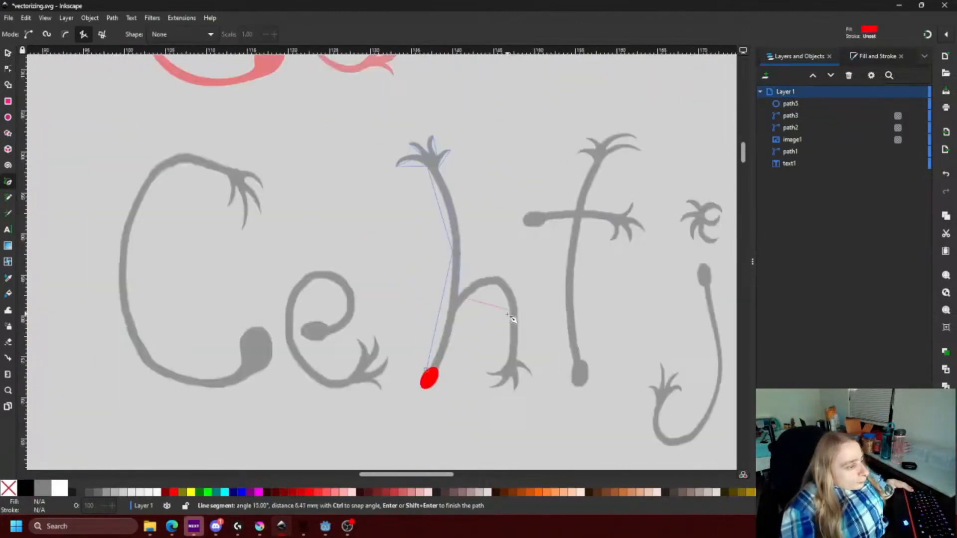
scroll(510, 382, up, 3)
click(499, 305)
click(465, 99)
click(362, 170)
click(267, 341)
Make the two wrist nodes of the h's upper hand smooth and adjust their handles to follow the sketch.
click(8, 69)
scroll(462, 411, down, 2)
scroll(382, 97, up, 5)
drag(575, 301, 403, 231)
click(179, 35)
mouse_move(500, 200)
mouse_down()
mouse_move(507, 233)
mouse_move(498, 237)
mouse_up()
scroll(450, 222, down, 1)
scroll(430, 189, up, 1)
click(412, 344)
click(479, 240)
drag(412, 146, 391, 149)
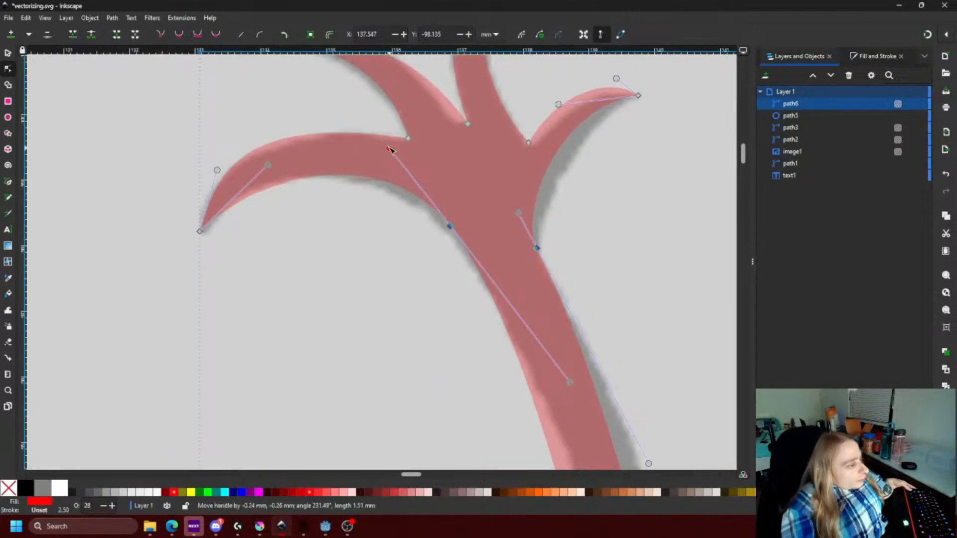
Make the h's arch nodes smooth and shape the outer curve of the arch with its node handle.
scroll(461, 107, down, 4)
drag(491, 289, 544, 324)
click(179, 34)
scroll(439, 299, up, 2)
scroll(429, 279, down, 2)
drag(674, 97, 619, 171)
click(179, 34)
drag(359, 118, 338, 105)
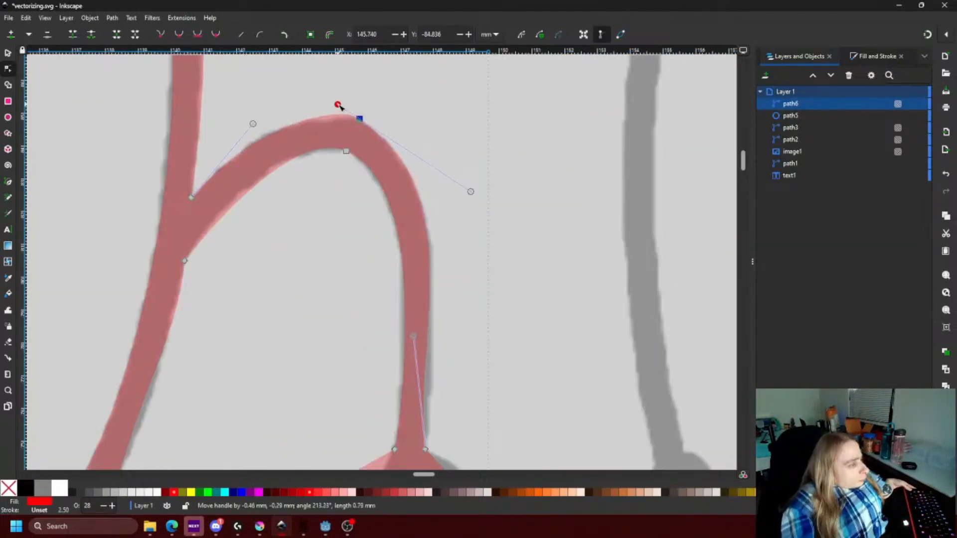
Adjust the node types at the wrist of the h's lower hand and move the handles to fit the sketch.
scroll(421, 279, up, 2)
click(179, 34)
scroll(423, 192, down, 2)
drag(452, 355, 436, 325)
scroll(435, 419, up, 3)
click(160, 35)
drag(463, 272, 529, 257)
drag(391, 293, 387, 327)
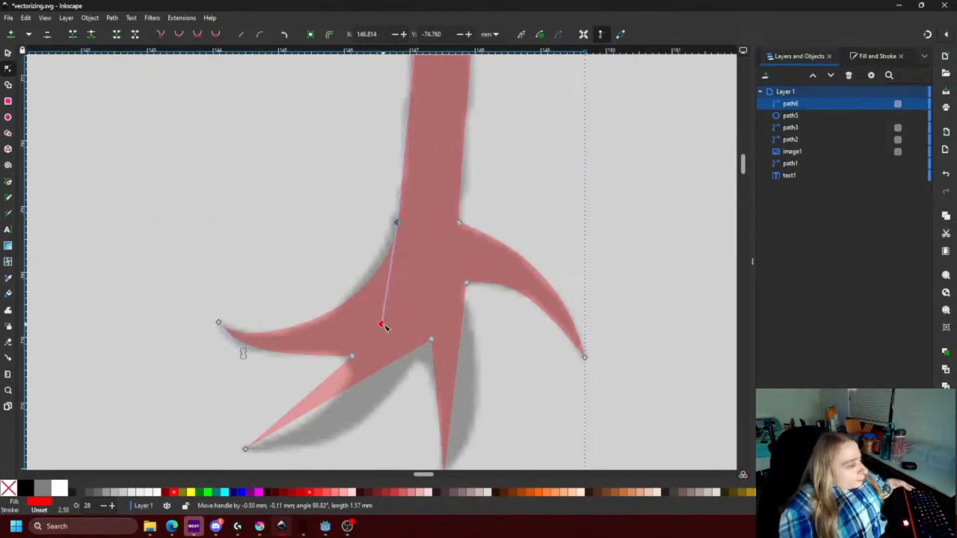
Merge the h outline and its foot ellipse into one path with Union.
scroll(518, 244, down, 6)
click(8, 52)
shift+click(423, 257)
key(ctrl+plus)
Move the merged h up off the sketch beside the red e and lower its opacity.
scroll(449, 225, up, 5)
drag(449, 434, 443, 122)
click(898, 103)
drag(937, 121, 884, 121)
Move the outer node on the right side of the e's loop slightly outward and lengthen both of its handles.
click(8, 69)
click(683, 248)
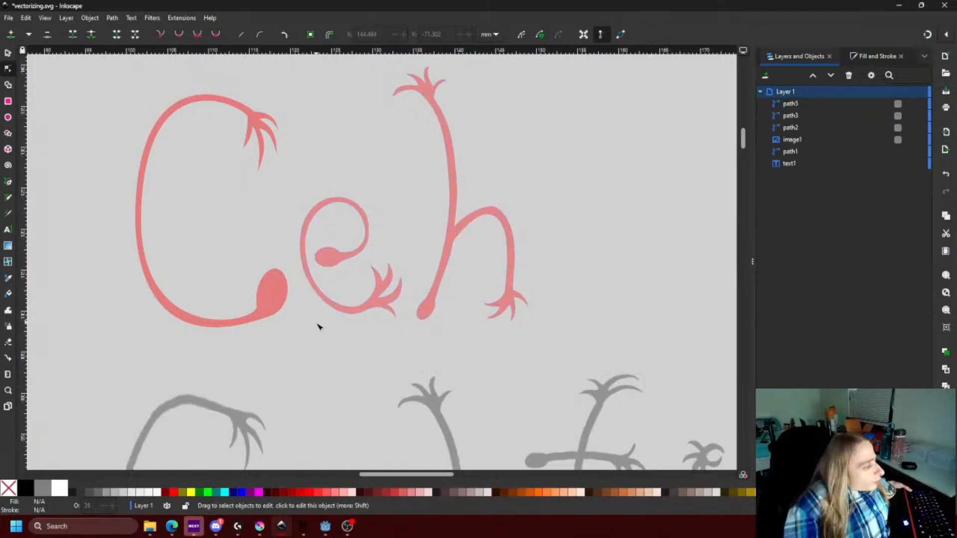
scroll(319, 326, up, 1)
click(340, 229)
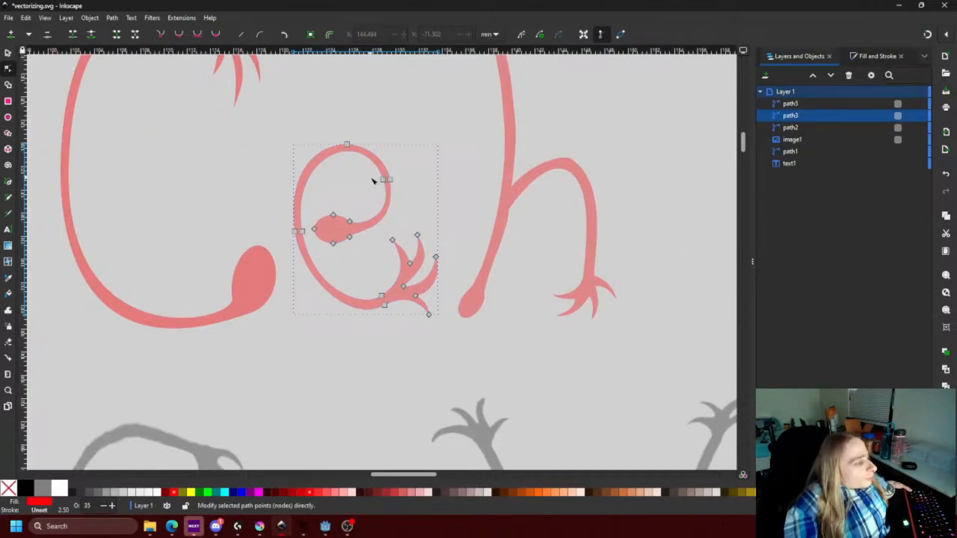
scroll(373, 181, up, 2)
drag(409, 181, 415, 183)
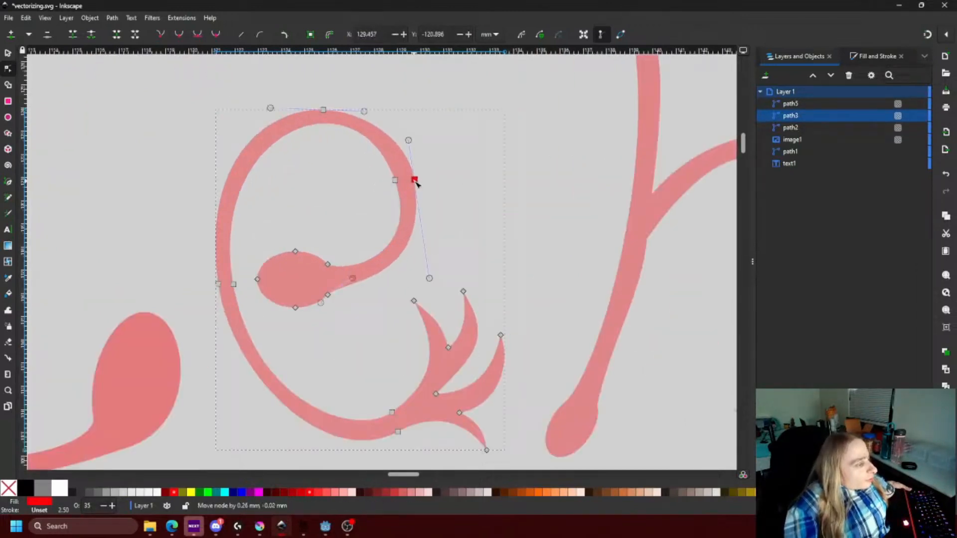
drag(410, 145, 409, 139)
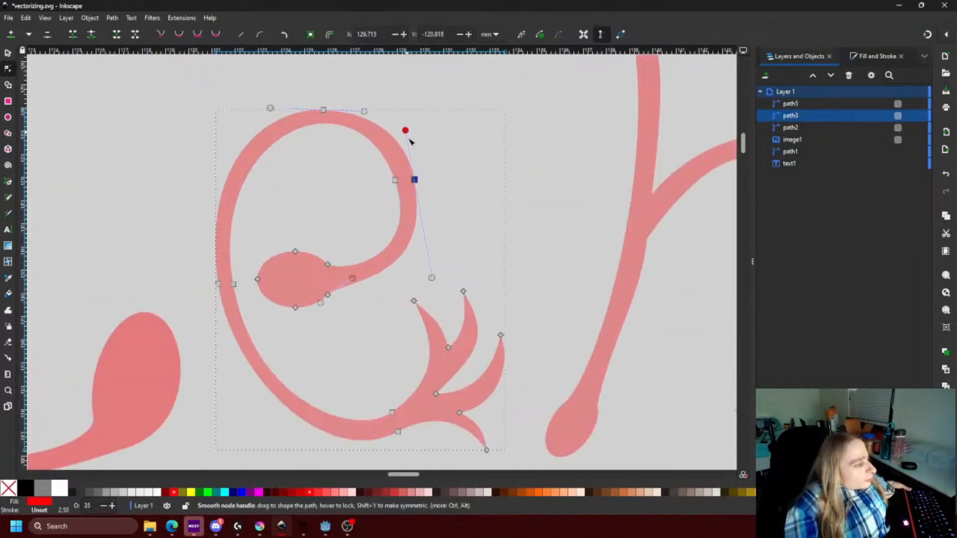
drag(432, 278, 432, 284)
scroll(434, 282, down, 2)
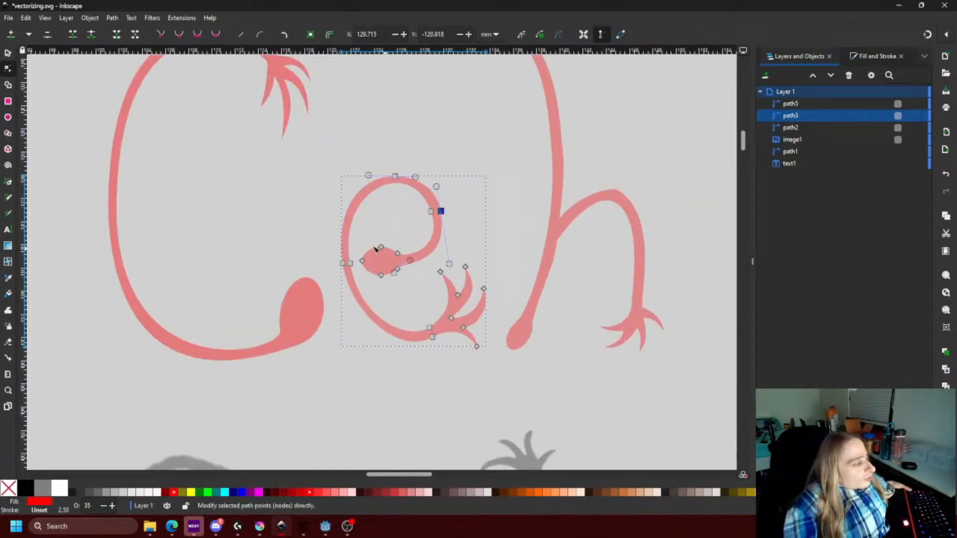
Lengthen both handles of the e's top outer node to round out its loop.
scroll(377, 246, up, 2)
drag(417, 120, 464, 114)
drag(362, 113, 354, 115)
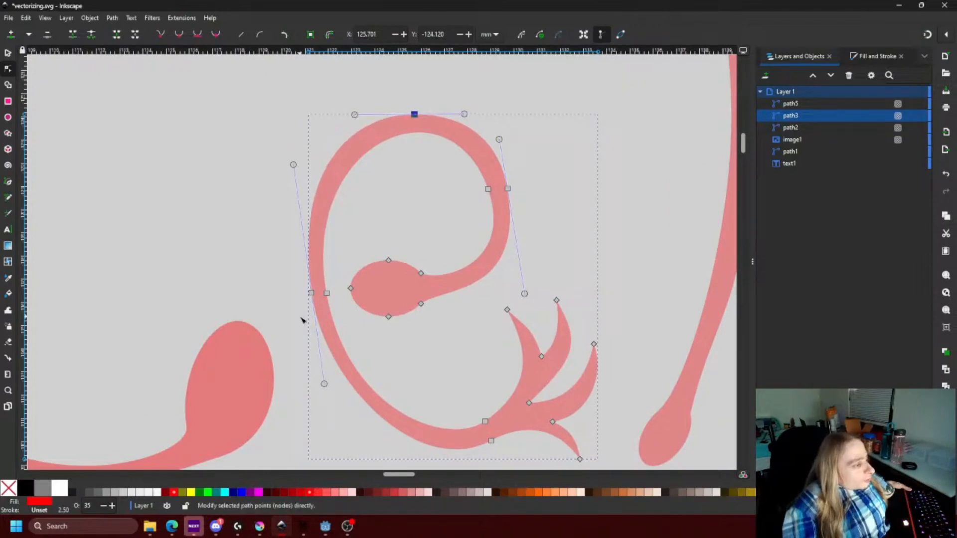
click(311, 293)
scroll(364, 258, down, 2)
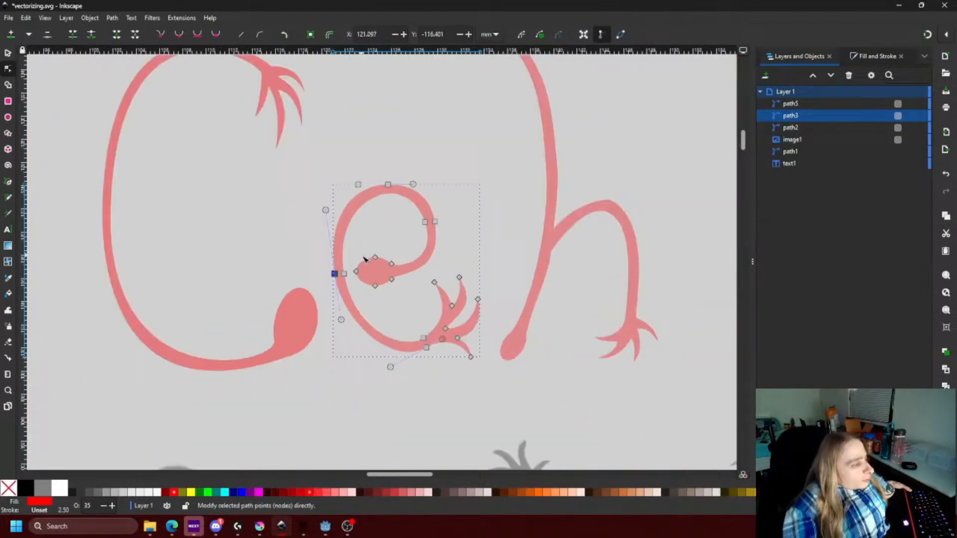
Move the red h slightly closer to the e.
scroll(364, 258, down, 2)
click(8, 55)
click(272, 117)
scroll(463, 254, down, 2)
scroll(462, 253, up, 2)
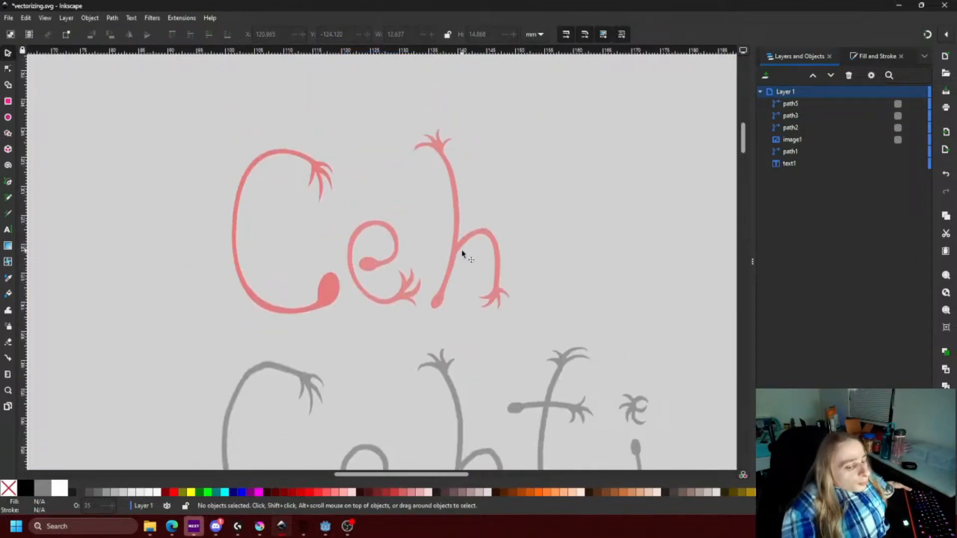
scroll(406, 247, down, 2)
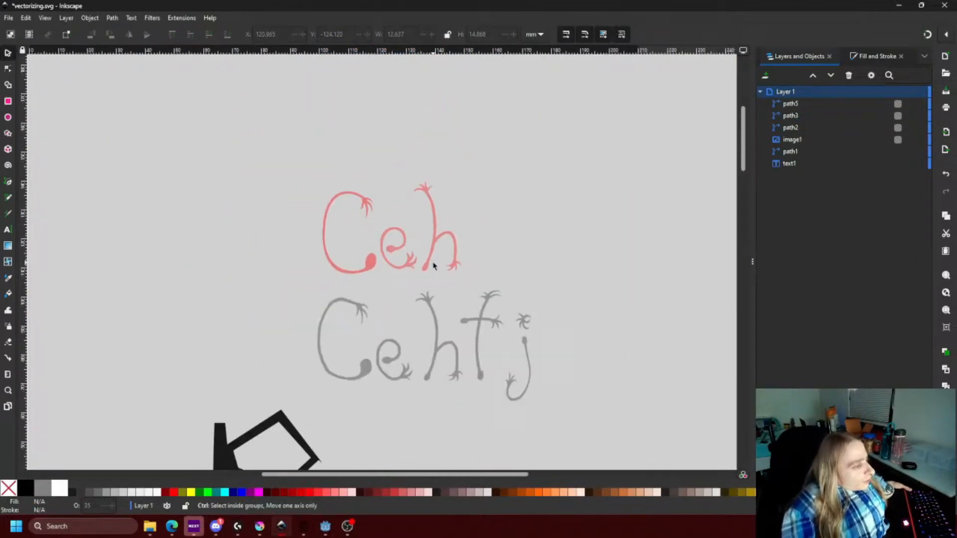
scroll(428, 254, up, 2)
drag(420, 270, 416, 270)
click(613, 266)
scroll(462, 261, down, 3)
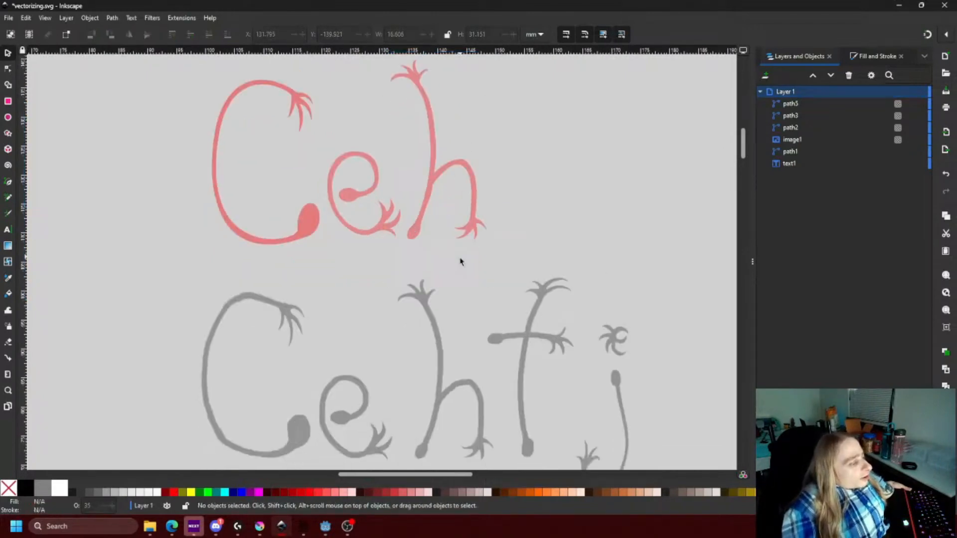
Trace the t's stem and upper hand over the sketch with red paths curved to follow the strokes.
scroll(443, 319, up, 4)
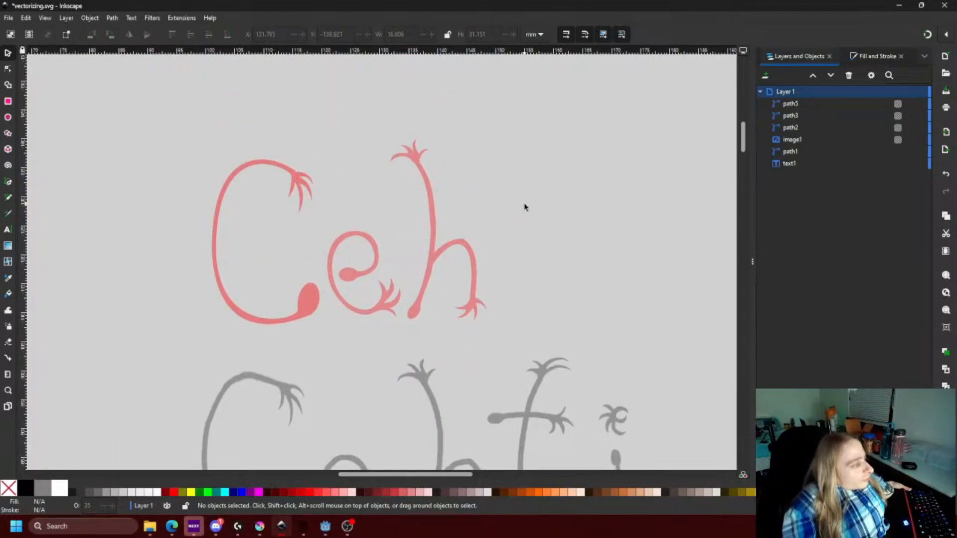
scroll(525, 207, down, 2)
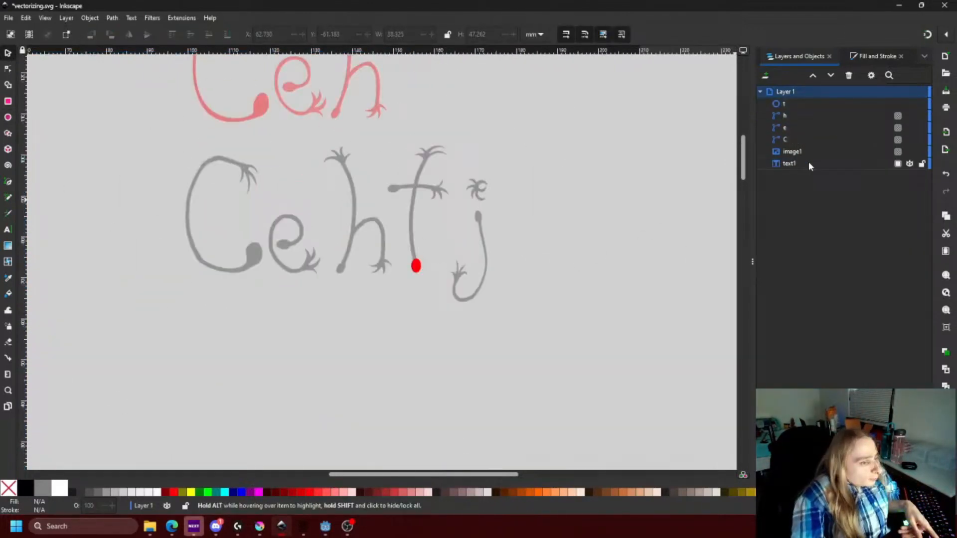
key(b)
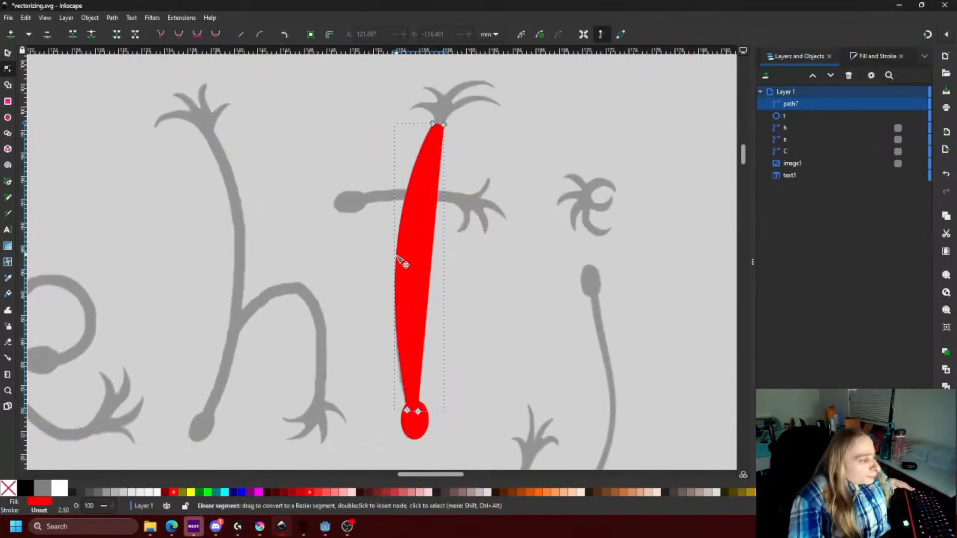
scroll(400, 261, up, 4)
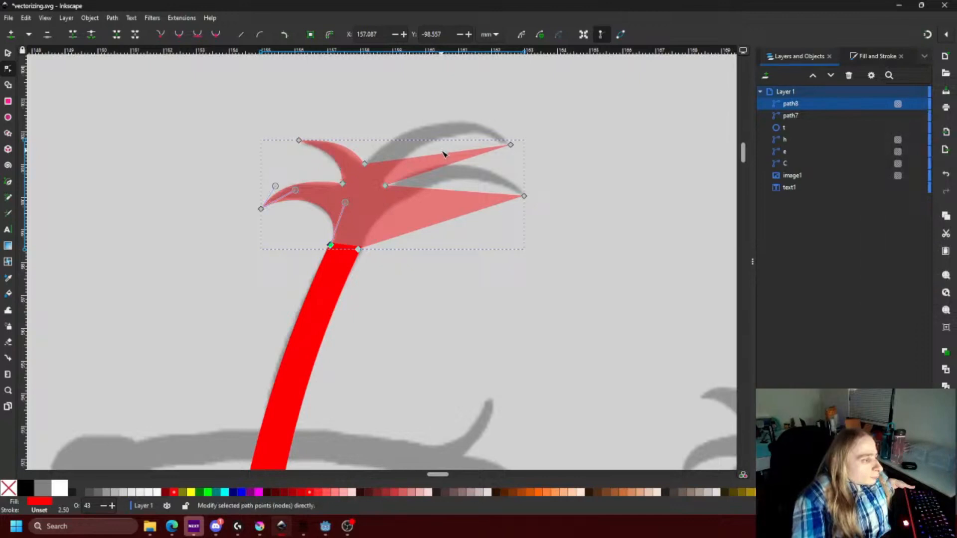
Shift the red t slightly away from the h.
scroll(436, 264, up, 5)
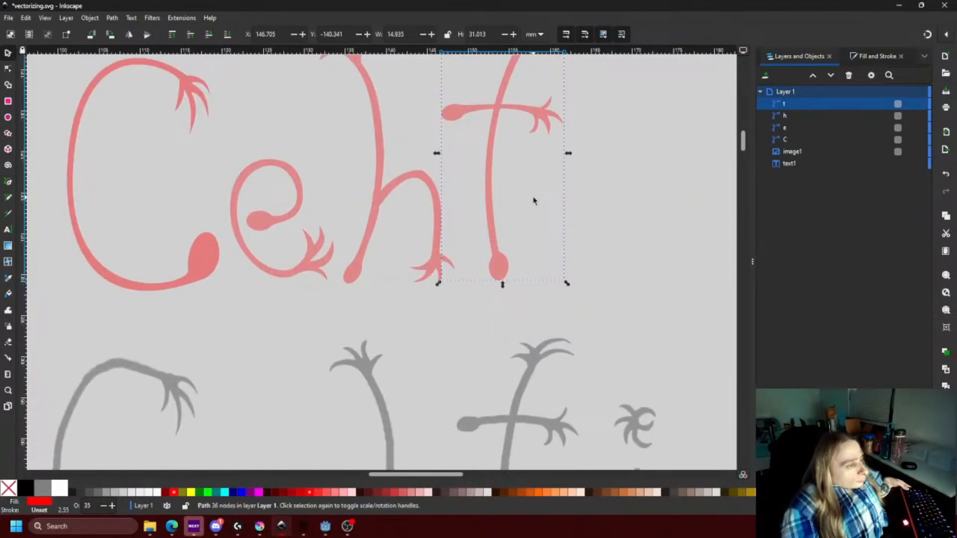
scroll(533, 200, up, 4)
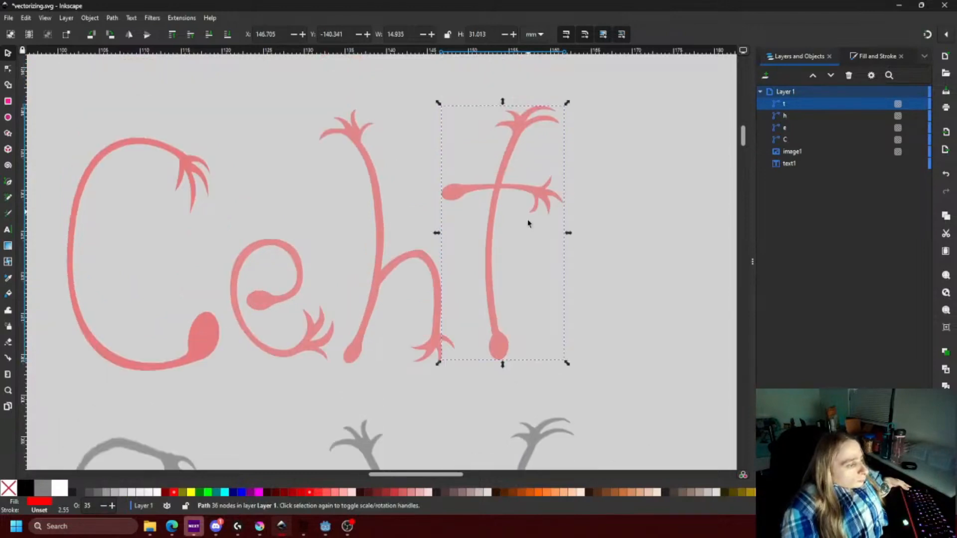
drag(491, 294, 493, 295)
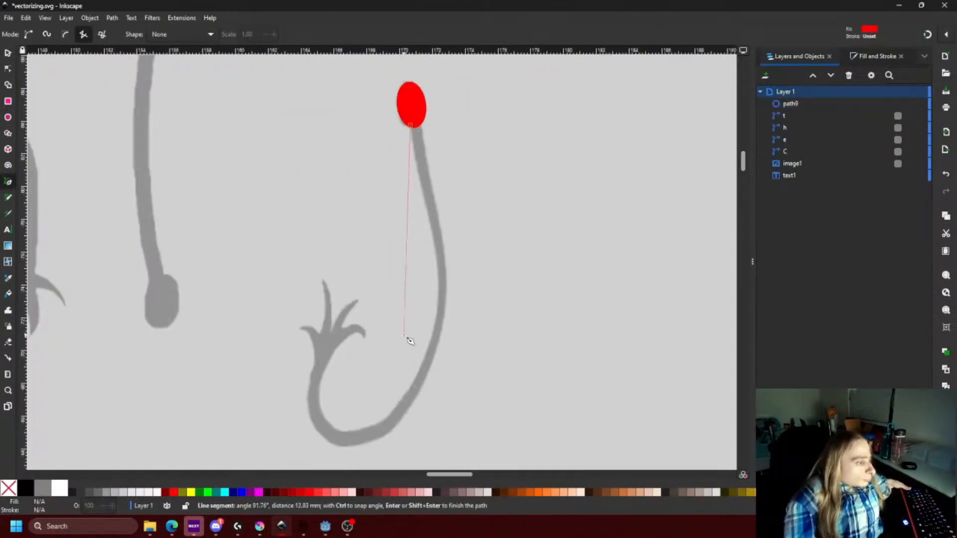
Trace the j's stem, hook and hand as a closed outline of straight segments starting at its head ellipse.
click(419, 376)
click(333, 352)
click(364, 338)
click(343, 329)
click(357, 301)
key(n)
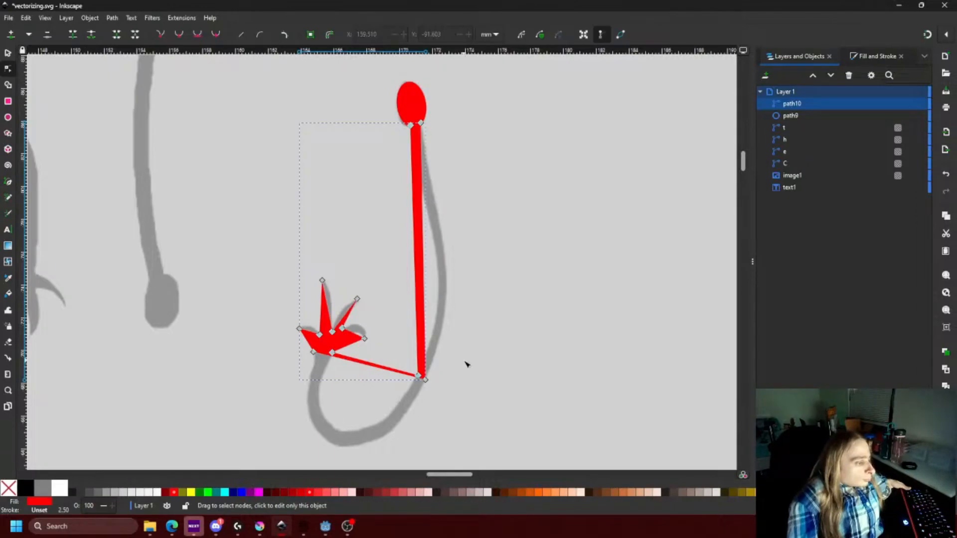
Examine the corner where the j's straight outline meets the sketched curve of the hook.
click(465, 363)
drag(449, 380, 469, 319)
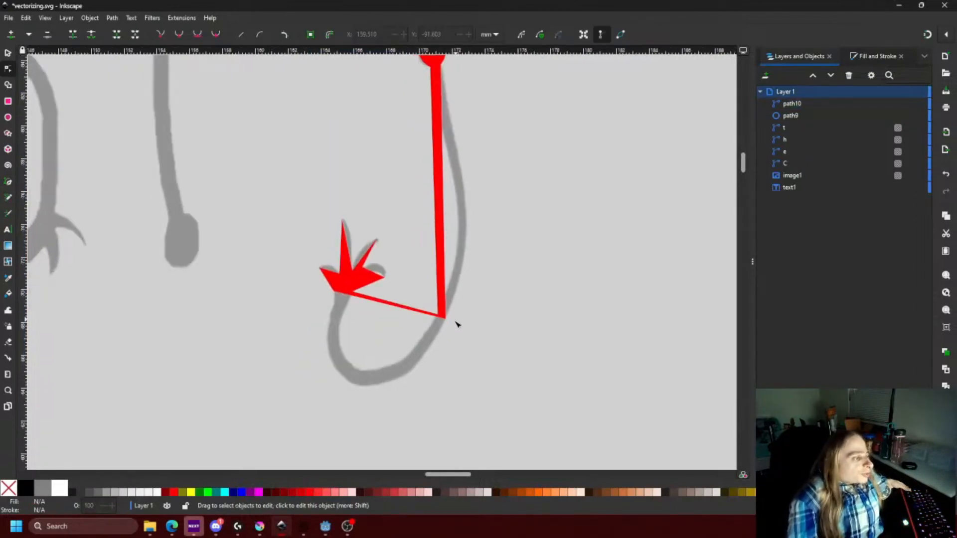
scroll(448, 327, down, 4)
scroll(449, 327, up, 2)
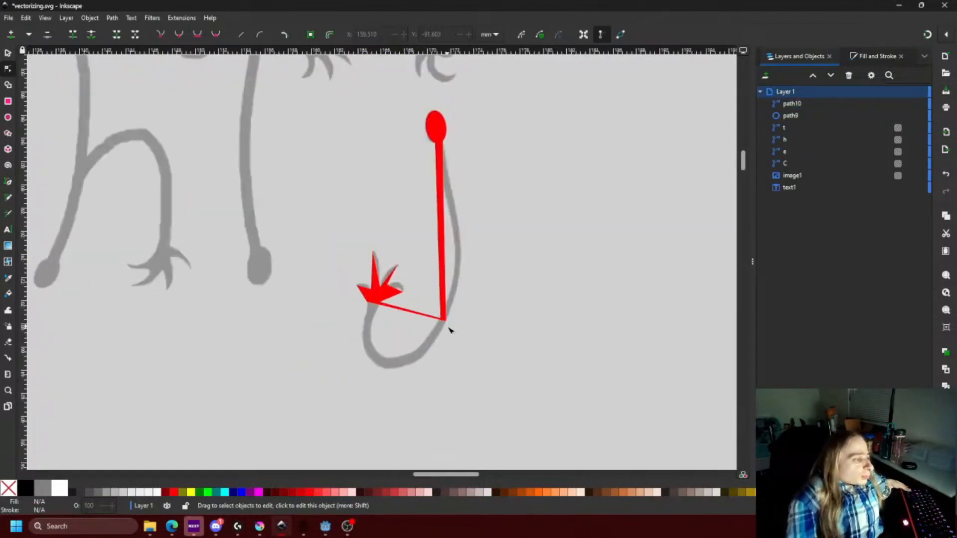
scroll(455, 327, up, 4)
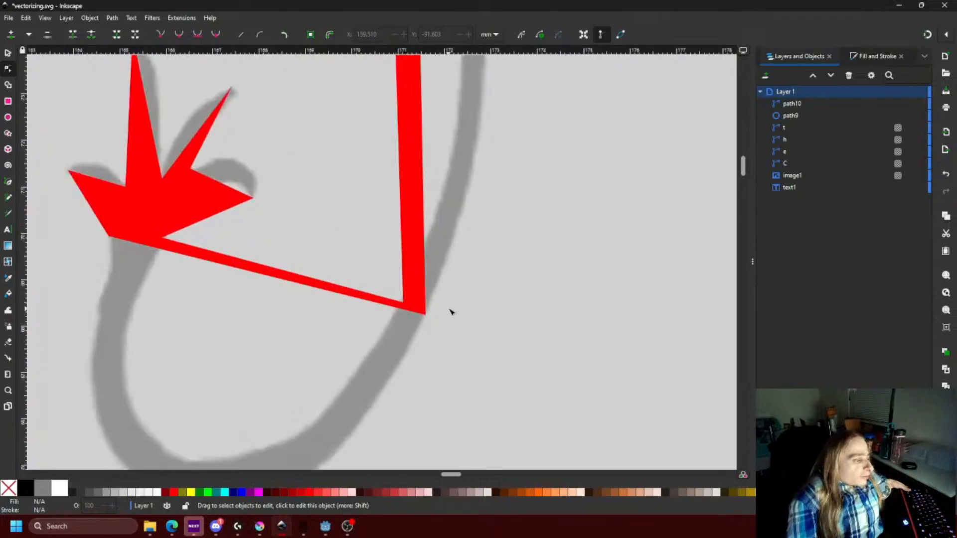
drag(406, 309, 421, 313)
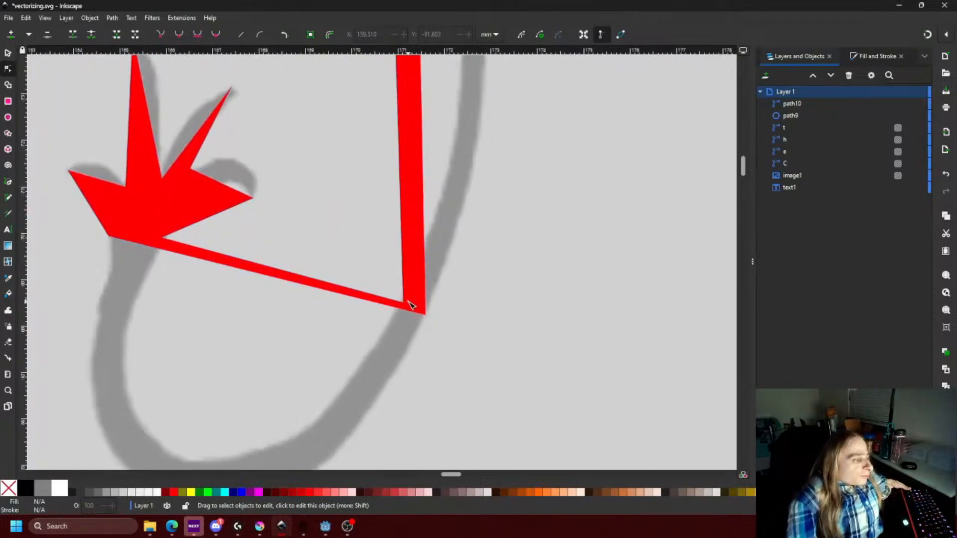
scroll(411, 305, down, 3)
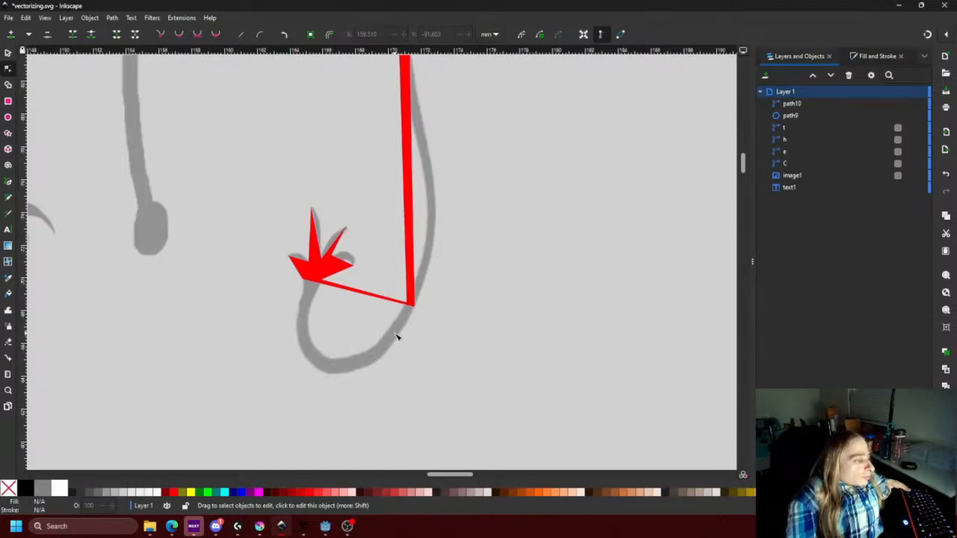
scroll(398, 334, up, 1)
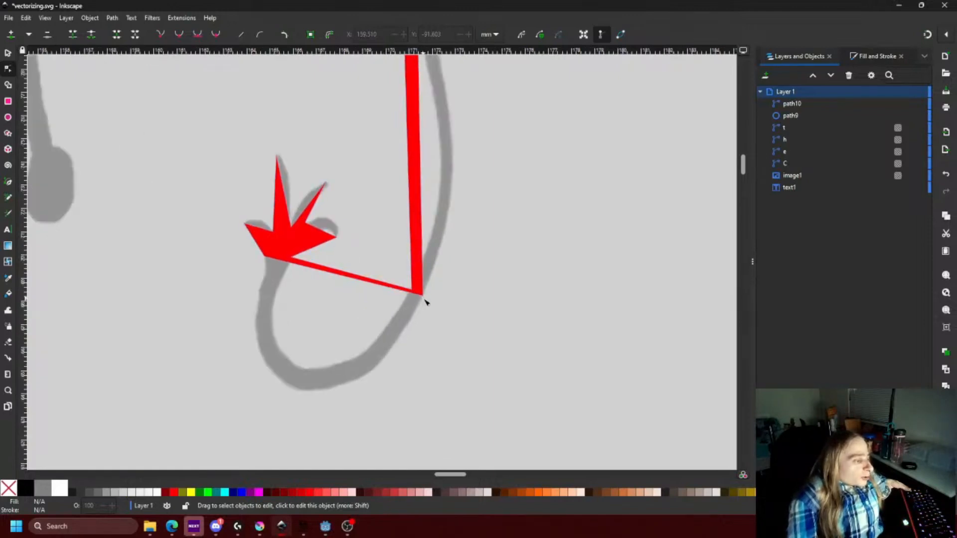
scroll(414, 294, up, 2)
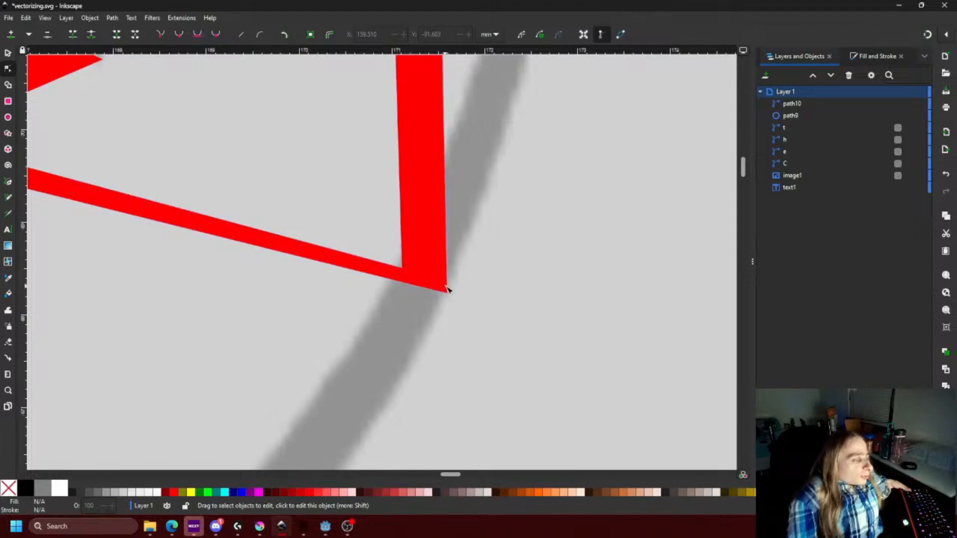
scroll(444, 285, down, 7)
scroll(448, 288, up, 4)
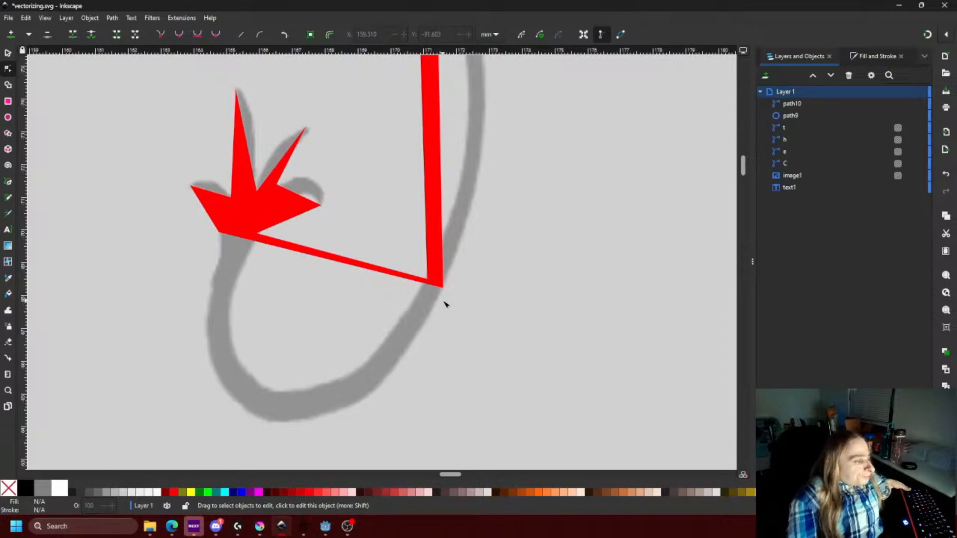
Bend the straight hook and stem segments of the j's red outline into curves that follow the sketch.
click(435, 279)
scroll(391, 182, down, 2)
scroll(305, 172, up, 2)
drag(304, 294, 270, 409)
scroll(396, 102, down, 1)
drag(354, 244, 321, 304)
scroll(489, 299, down, 1)
drag(451, 161, 511, 204)
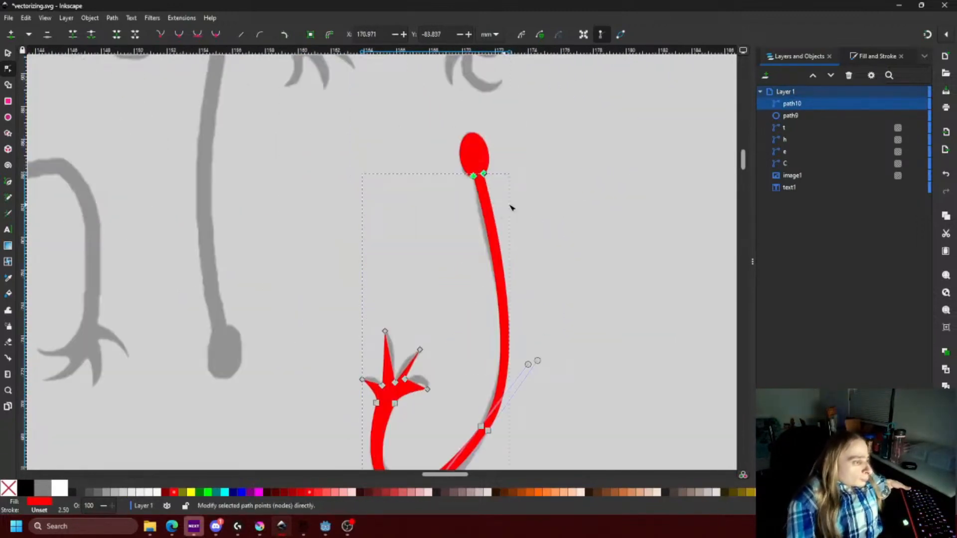
Curve the remaining finger and hook segments of the j's outline to match the sketched strokes.
scroll(538, 263, up, 2)
scroll(473, 100, down, 2)
scroll(452, 399, up, 1)
drag(327, 337, 351, 324)
scroll(305, 102, up, 3)
click(512, 175)
drag(474, 158, 491, 121)
drag(461, 184, 325, 430)
scroll(493, 161, down, 4)
Merge the j's head ellipse and traced outline into a single path with Union.
key(s)
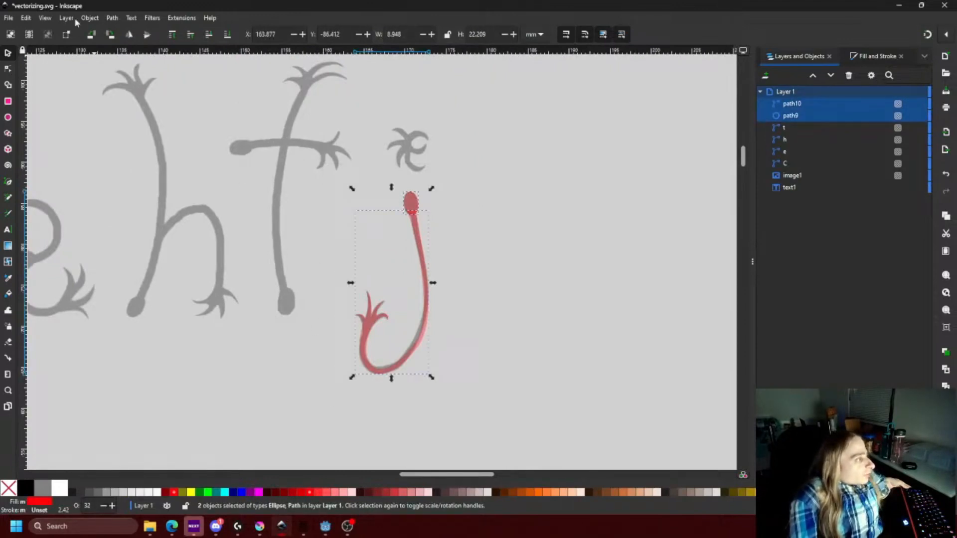
click(112, 18)
click(122, 70)
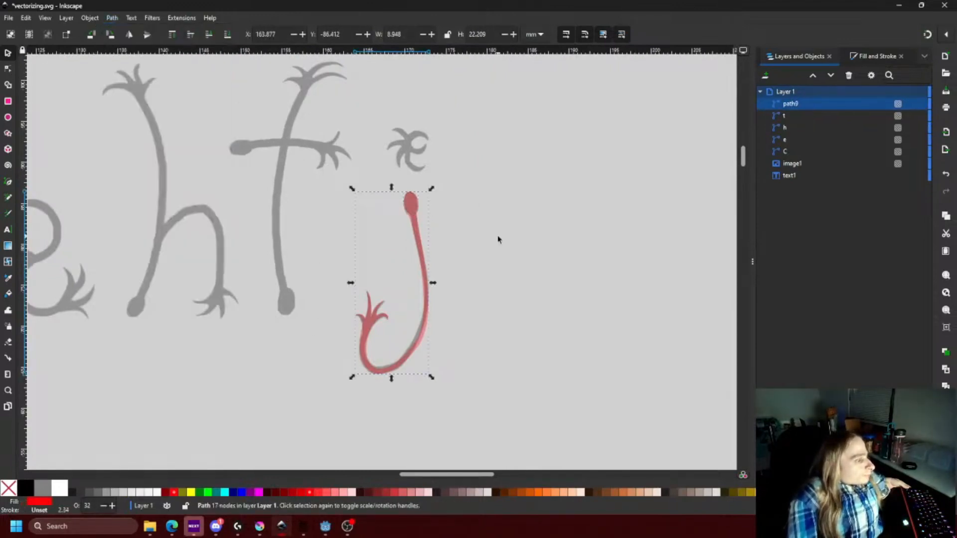
click(491, 240)
Check the Things to Remember notes on the page below against the traced letters.
scroll(412, 144, up, 2)
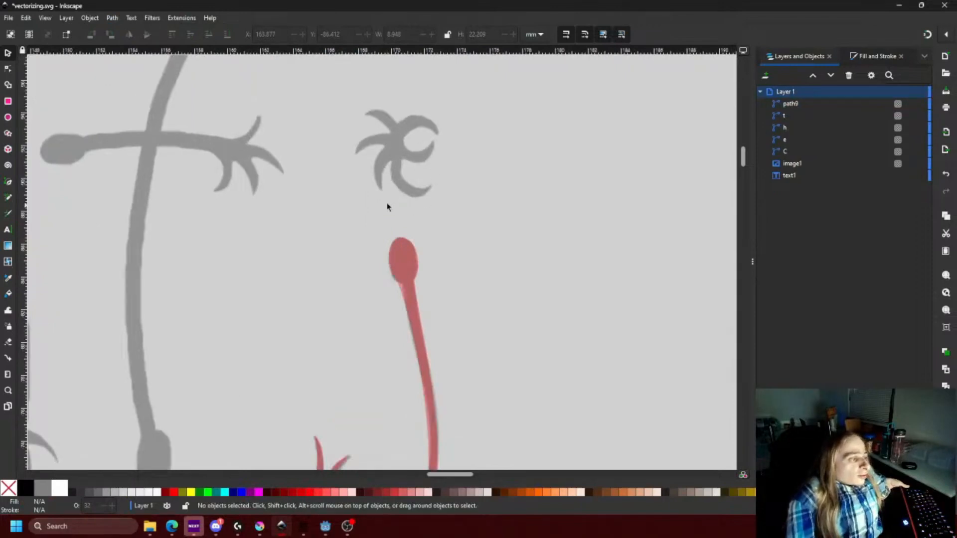
scroll(418, 226, down, 2)
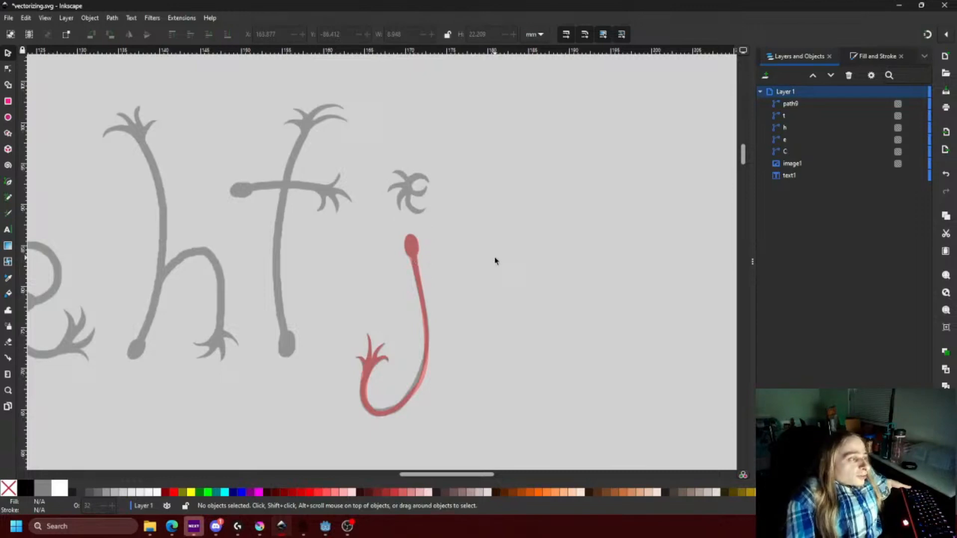
scroll(495, 261, down, 1)
drag(327, 400, 532, 169)
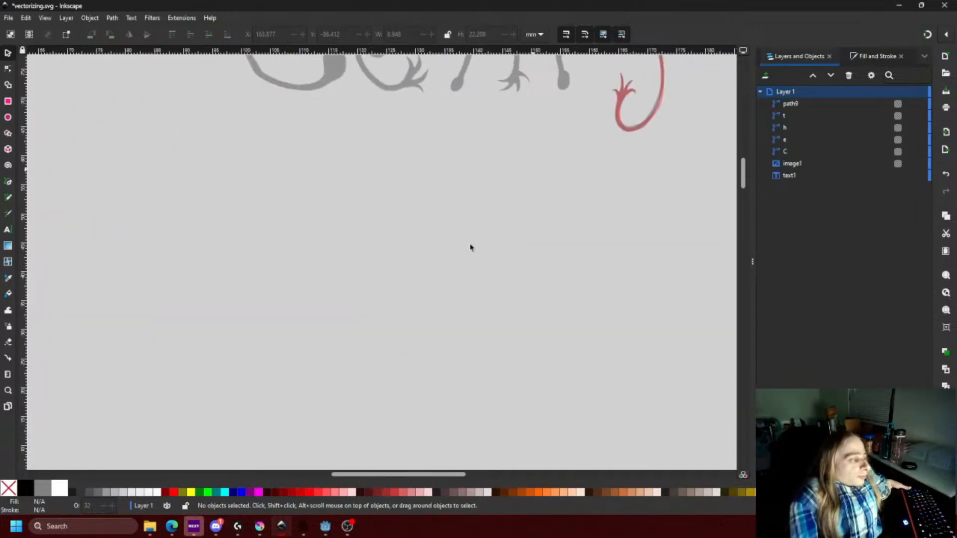
scroll(470, 248, down, 6)
scroll(524, 161, left, 3)
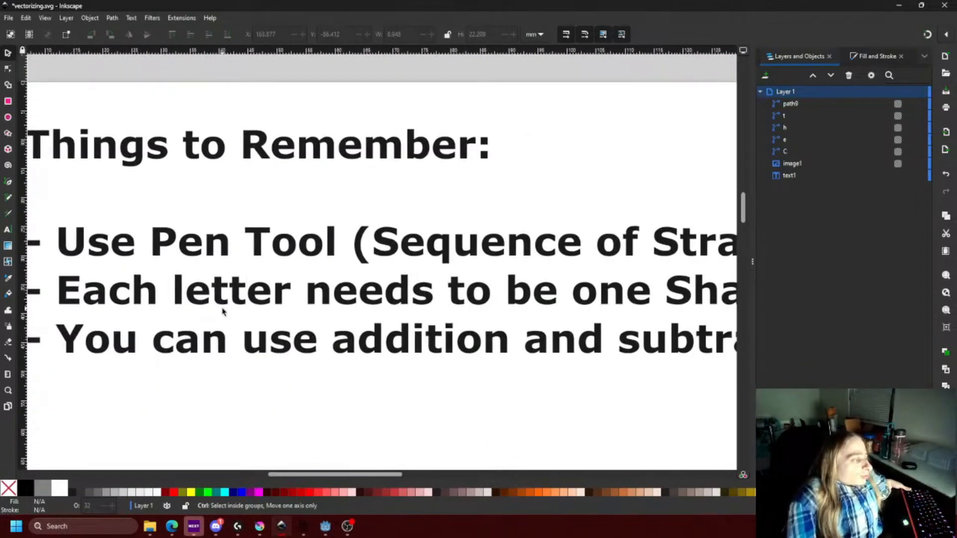
scroll(222, 312, down, 1)
drag(548, 245, 310, 434)
drag(500, 168, 348, 394)
scroll(361, 199, up, 2)
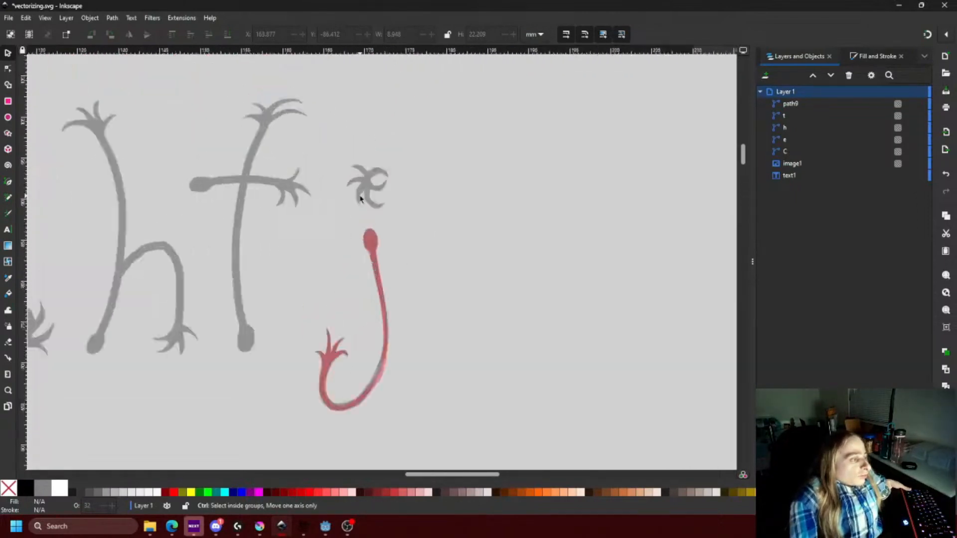
Trace the sketched hand that forms the j's dot with a closed outline of straight Pen segments.
scroll(361, 198, up, 1)
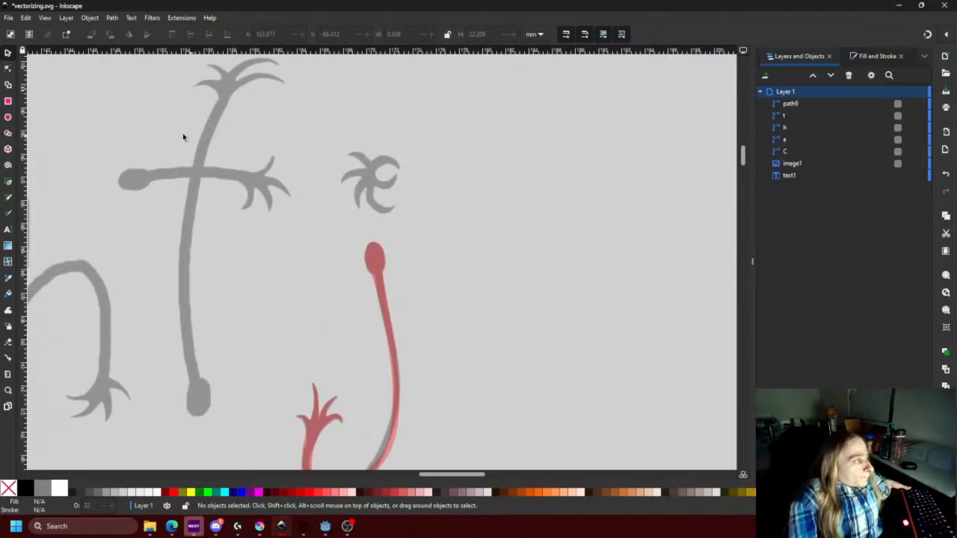
scroll(430, 239, down, 2)
scroll(414, 244, up, 3)
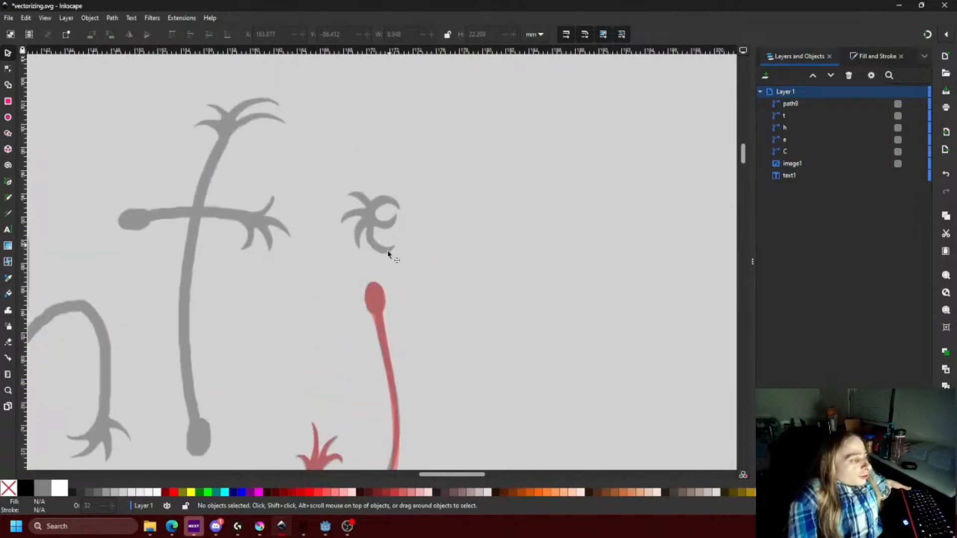
scroll(382, 237, up, 2)
scroll(360, 190, up, 2)
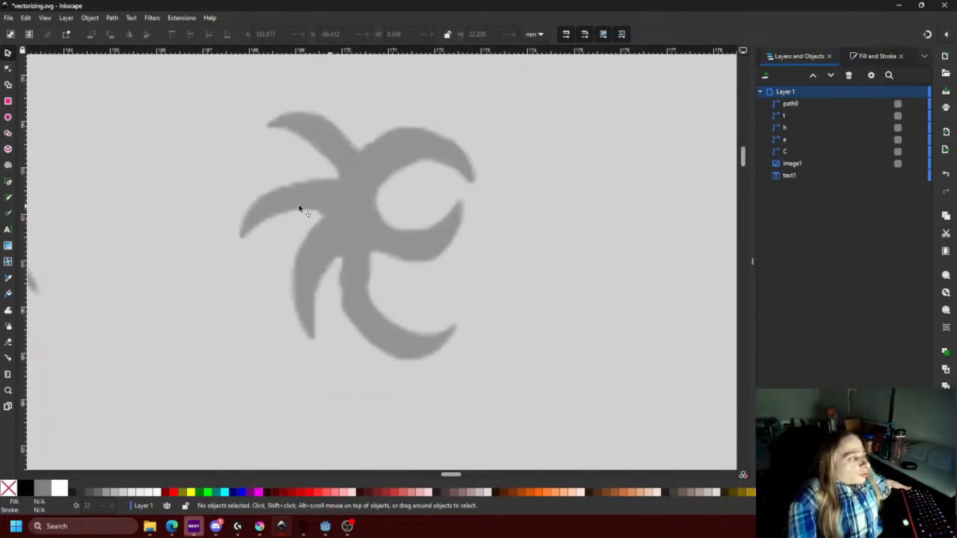
click(8, 182)
click(269, 126)
click(361, 151)
click(473, 184)
Bend the finger segments of the j's dot outline into curves that follow the sketched hand.
click(8, 68)
drag(416, 167, 421, 128)
drag(465, 193, 380, 202)
drag(370, 310, 351, 315)
drag(415, 226, 428, 261)
drag(315, 138, 320, 115)
drag(290, 208, 280, 186)
drag(318, 278, 294, 277)
drag(397, 291, 360, 333)
Move all five red letters together straight up so they sit clear above the grey sketch.
click(8, 53)
scroll(372, 206, down, 11)
drag(391, 239, 391, 203)
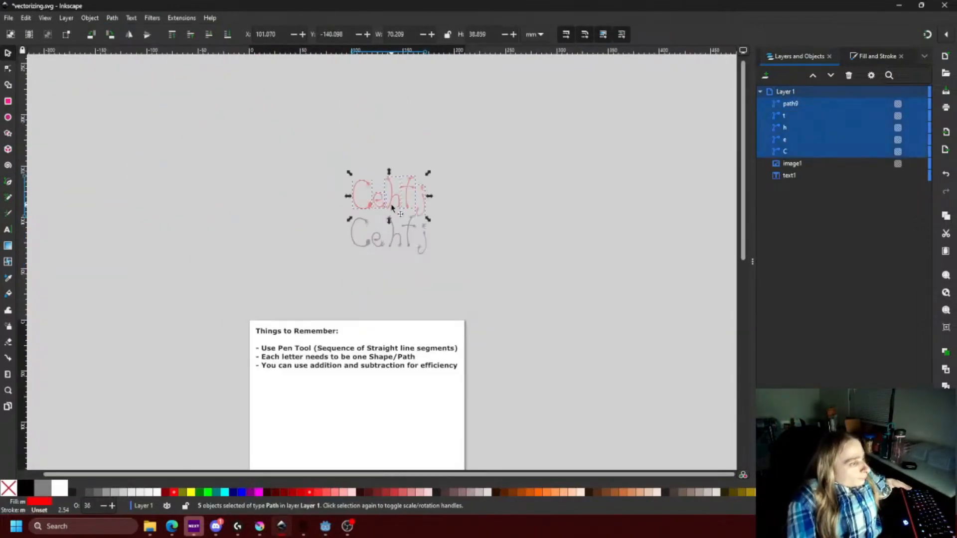
key(Escape)
scroll(389, 194, up, 4)
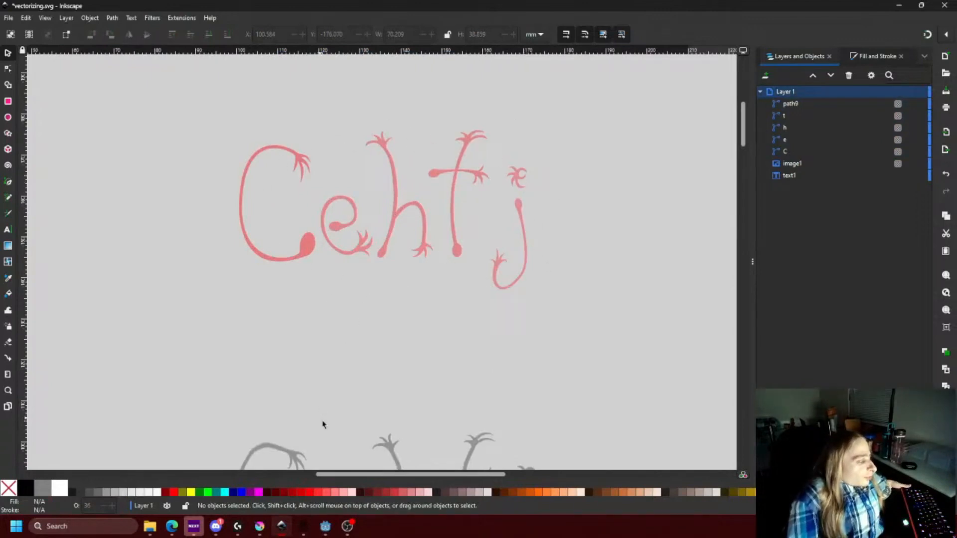
Switch to FontForge and create a new empty font.
click(303, 481)
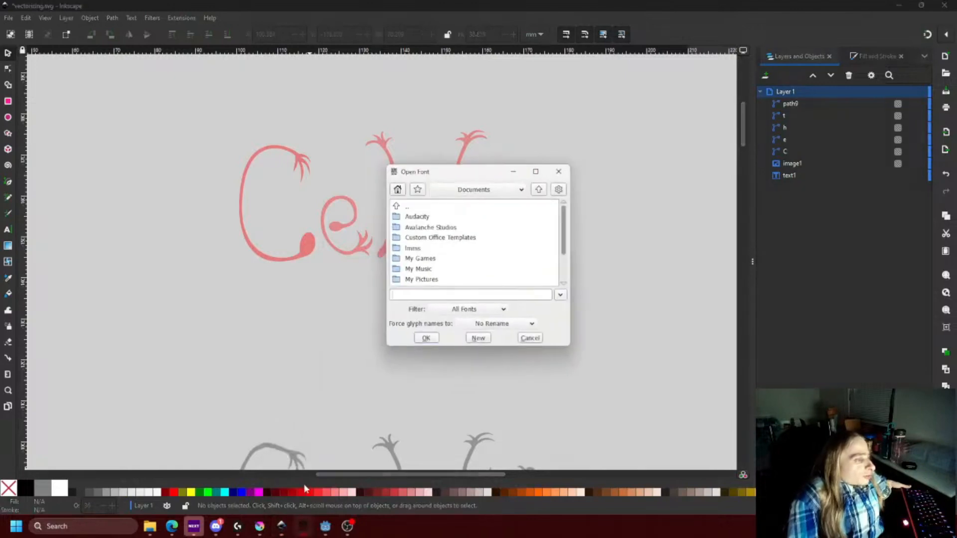
drag(457, 178, 367, 155)
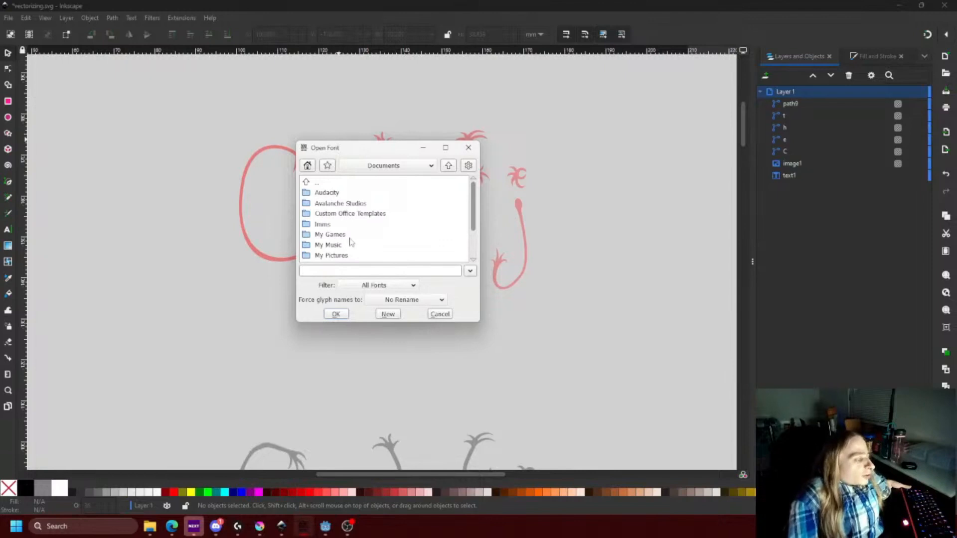
drag(373, 151, 576, 261)
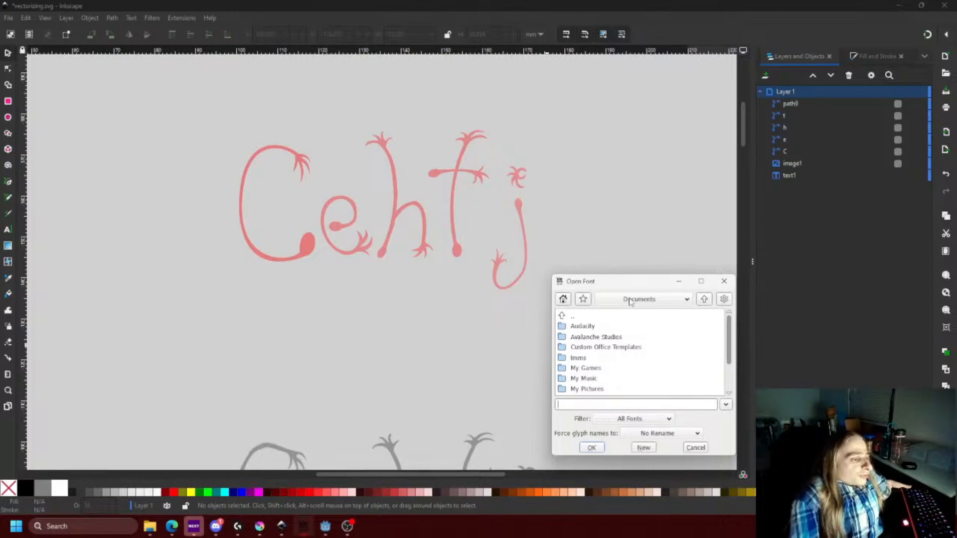
drag(630, 287, 599, 260)
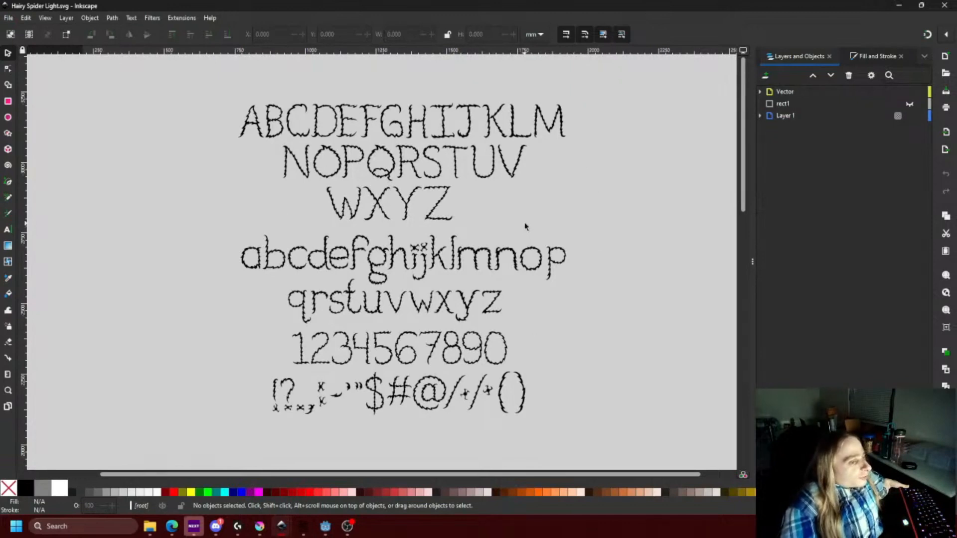
drag(597, 263, 679, 159)
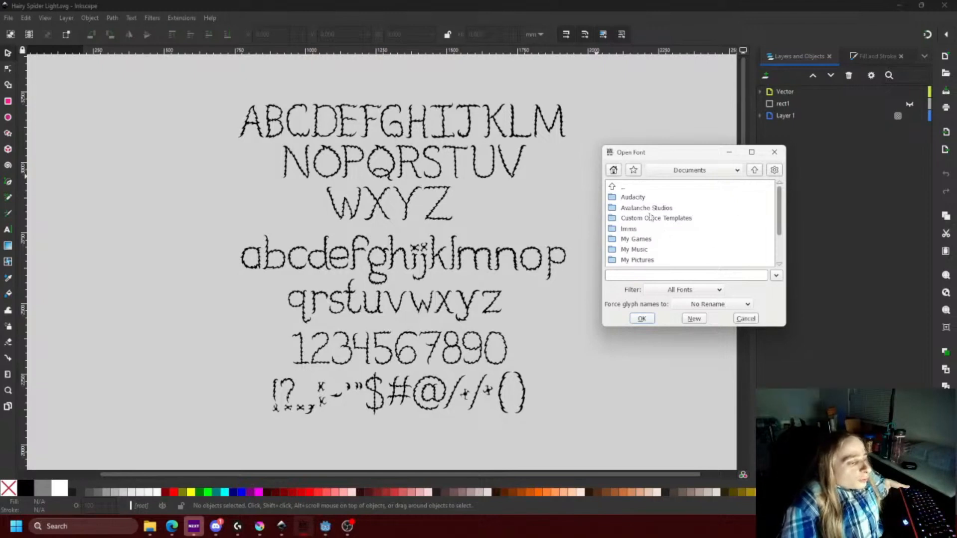
click(699, 321)
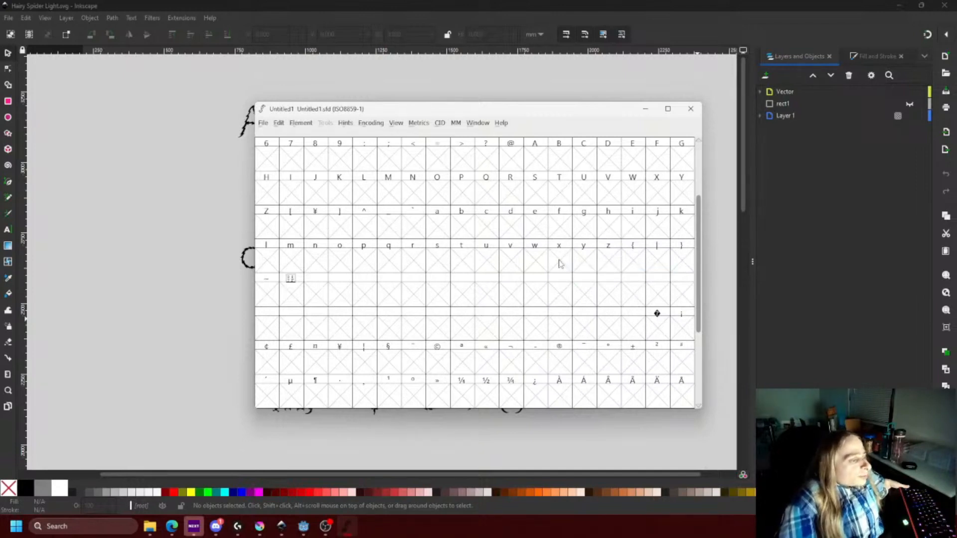
Copy the capital A from the Hairy Spider Light drawing and paste it into the A slot of the new font.
scroll(646, 294, down, 3)
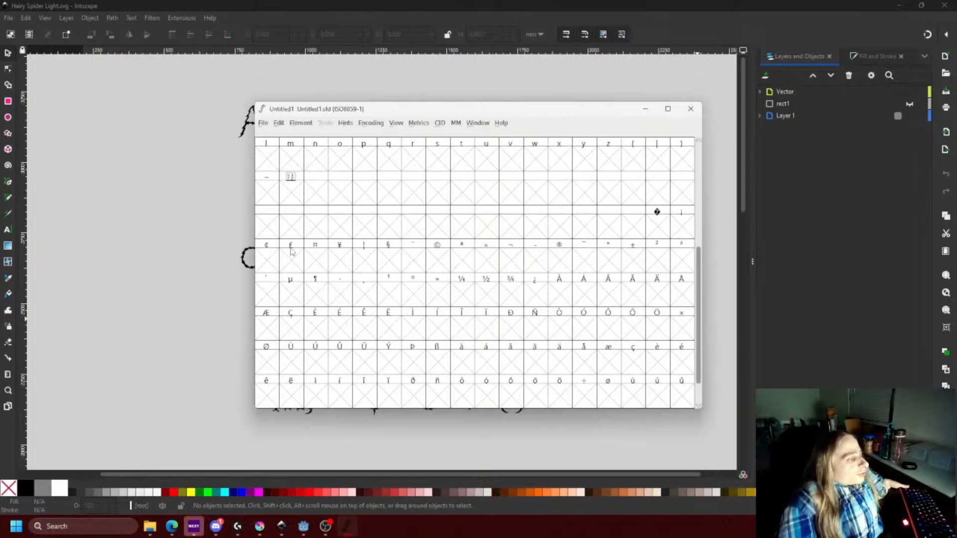
scroll(443, 335, up, 3)
scroll(445, 334, up, 1)
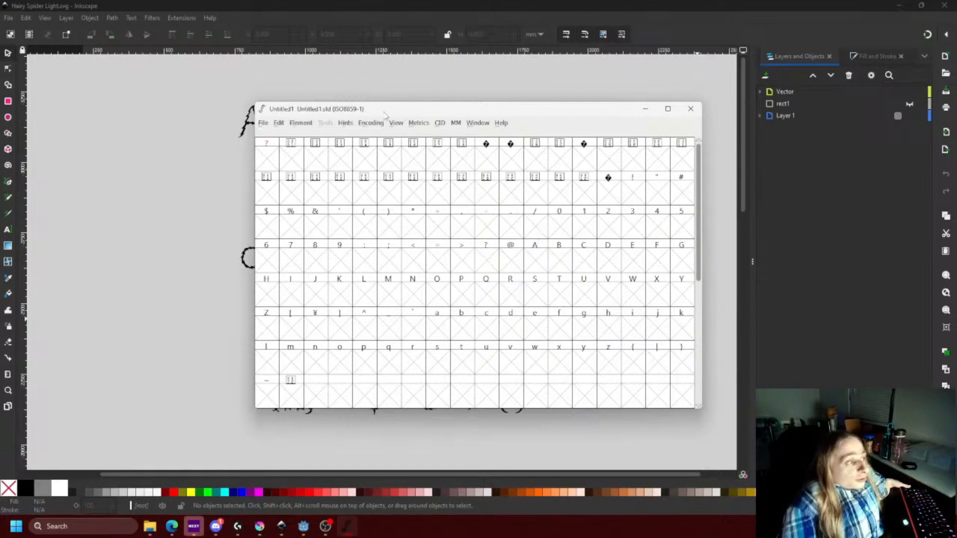
drag(362, 112, 621, 126)
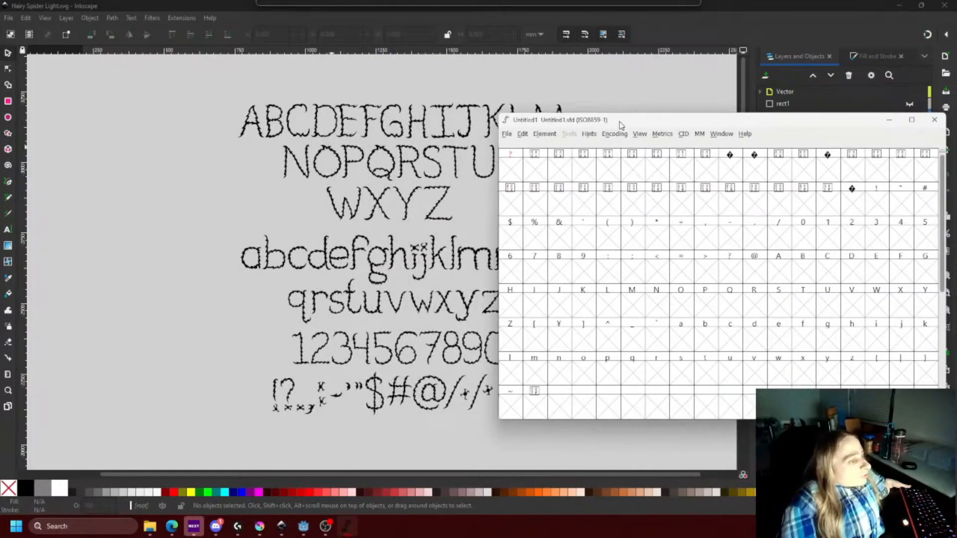
click(267, 133)
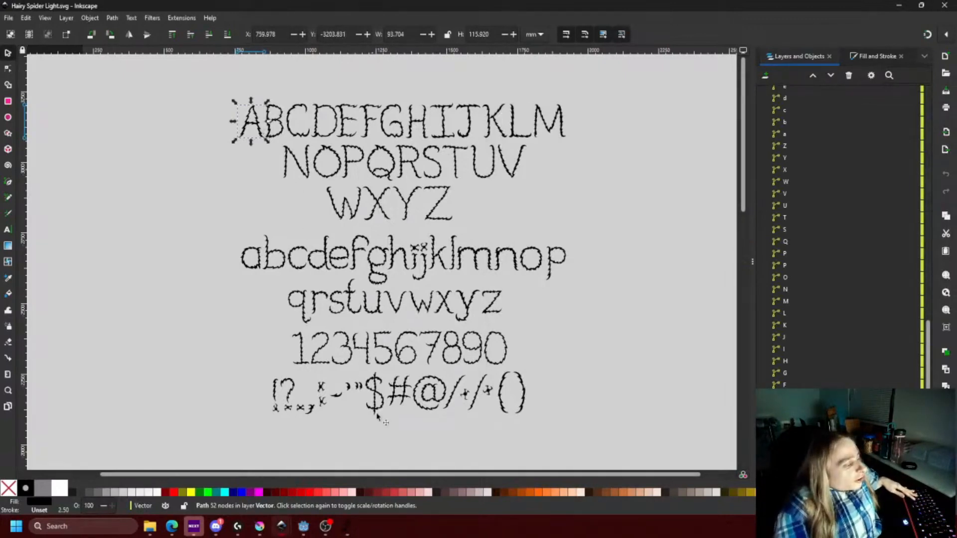
click(348, 526)
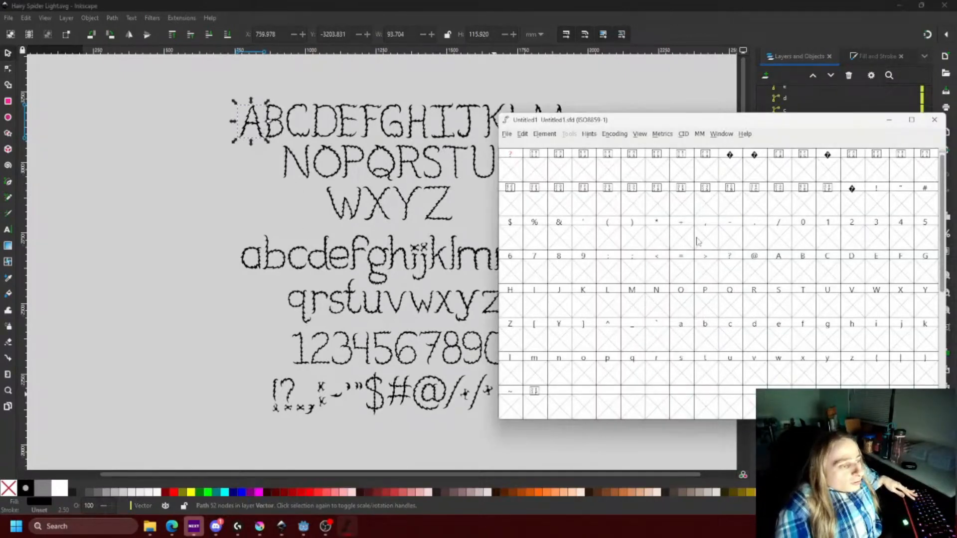
drag(711, 121, 618, 107)
click(687, 257)
key(ctrl+v)
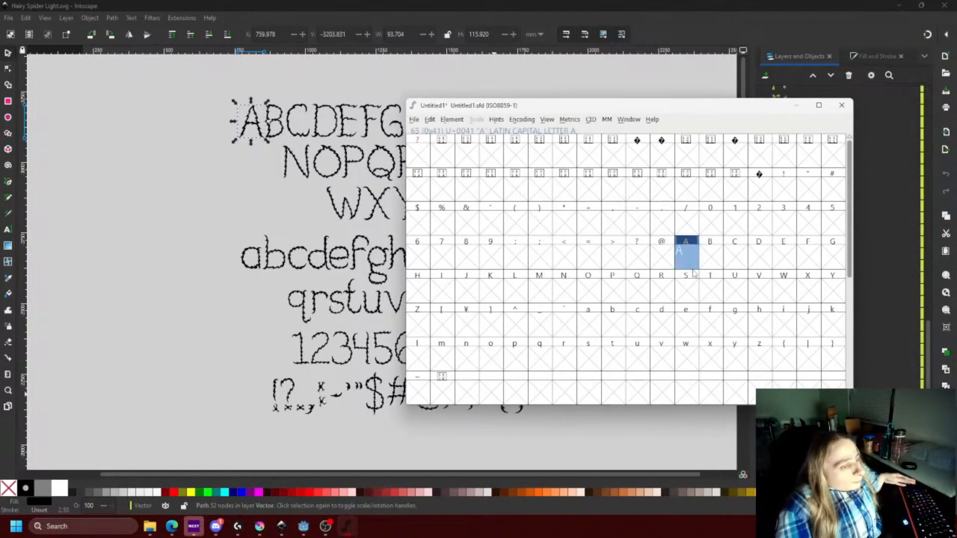
Inspect the pasted capital A's outline in its glyph editor, and minimize the font windows.
double_click(684, 255)
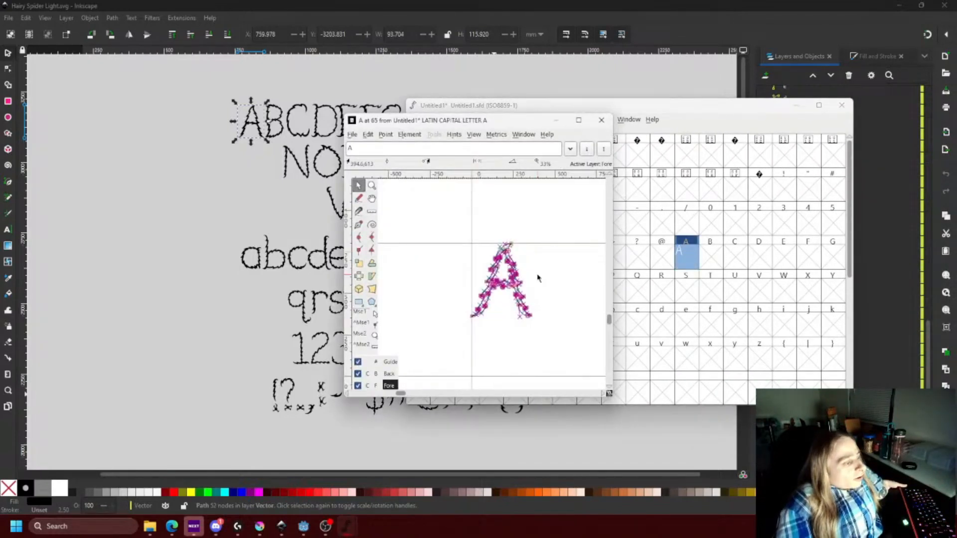
drag(554, 276, 492, 244)
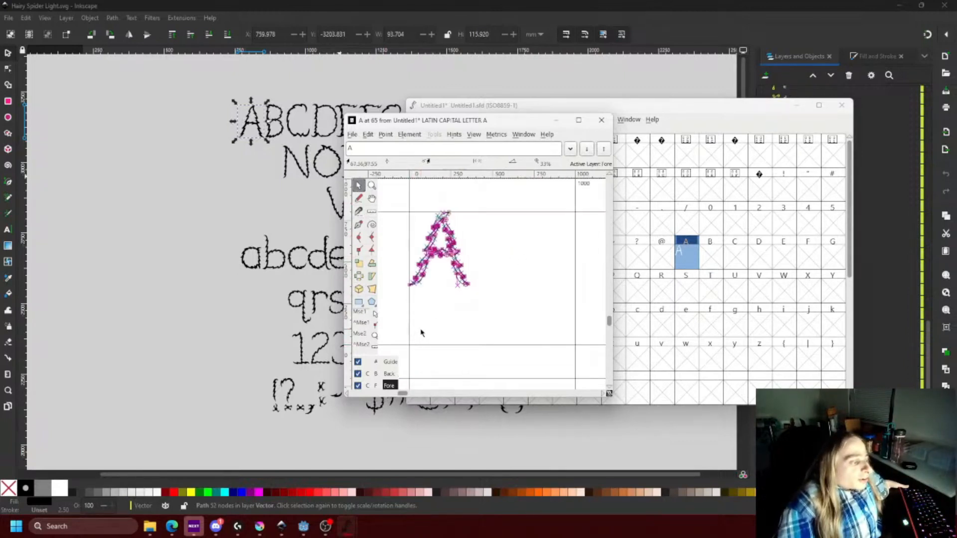
click(556, 120)
click(797, 105)
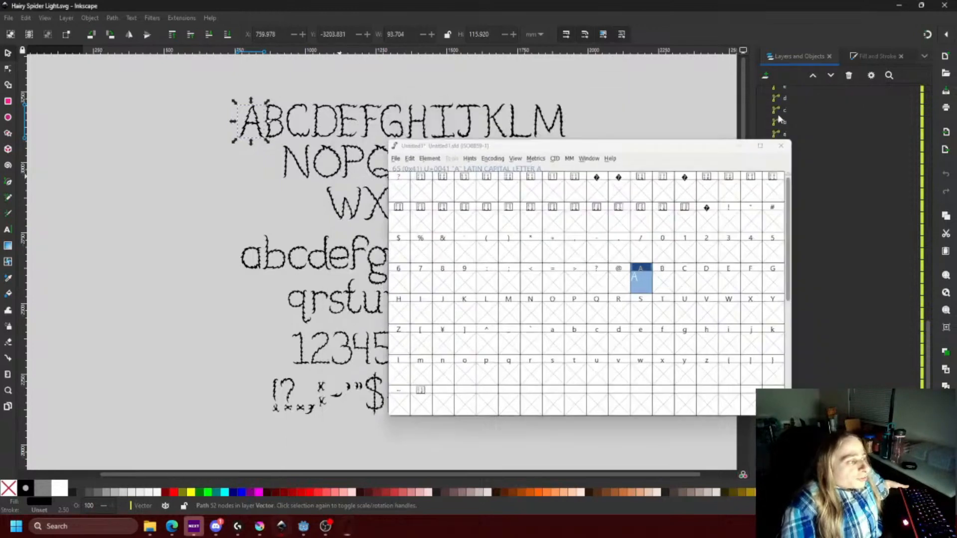
Try scaling up the whole Hairy Spider Light character set together, and undo the enlargement.
scroll(588, 207, down, 4)
drag(444, 142, 659, 330)
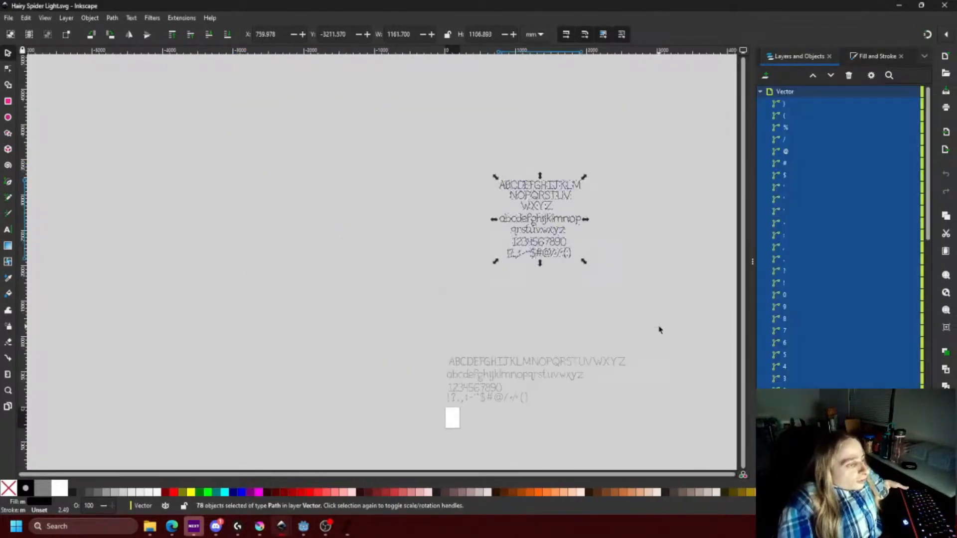
drag(584, 264, 627, 323)
key(ctrl+z)
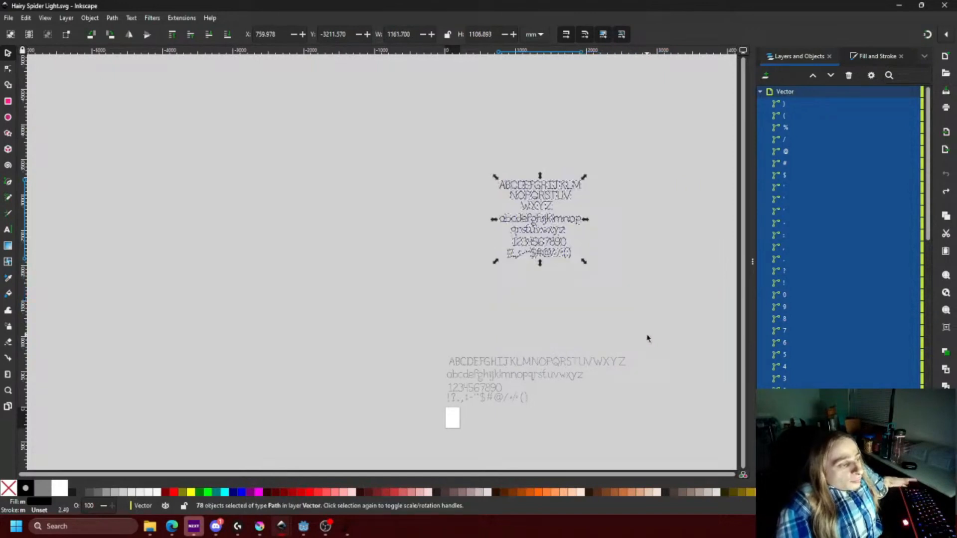
click(635, 270)
scroll(617, 219, up, 3)
drag(521, 195, 541, 253)
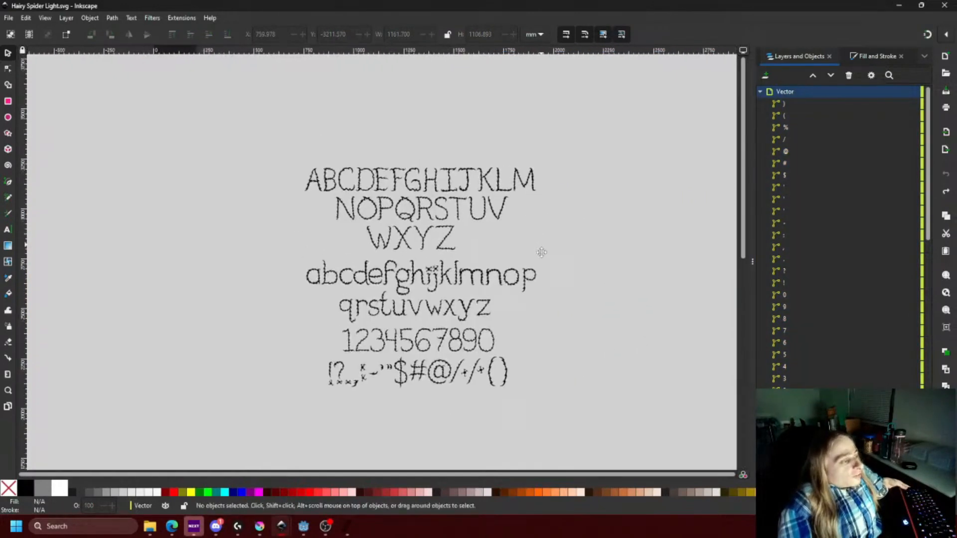
scroll(542, 252, up, 1)
Switch to the capital A's glyph editor in FontForge and move the whole outline down onto the baseline.
mouse_move(347, 532)
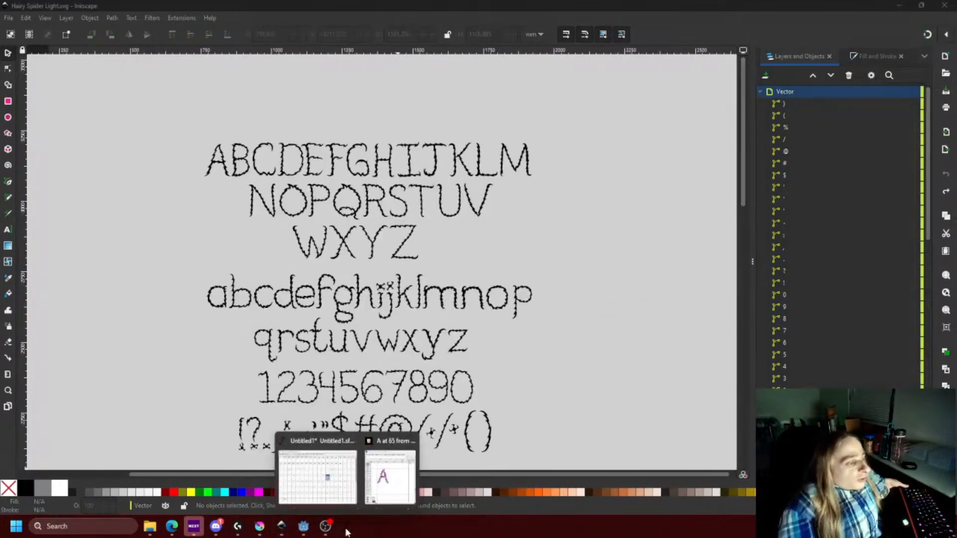
click(389, 474)
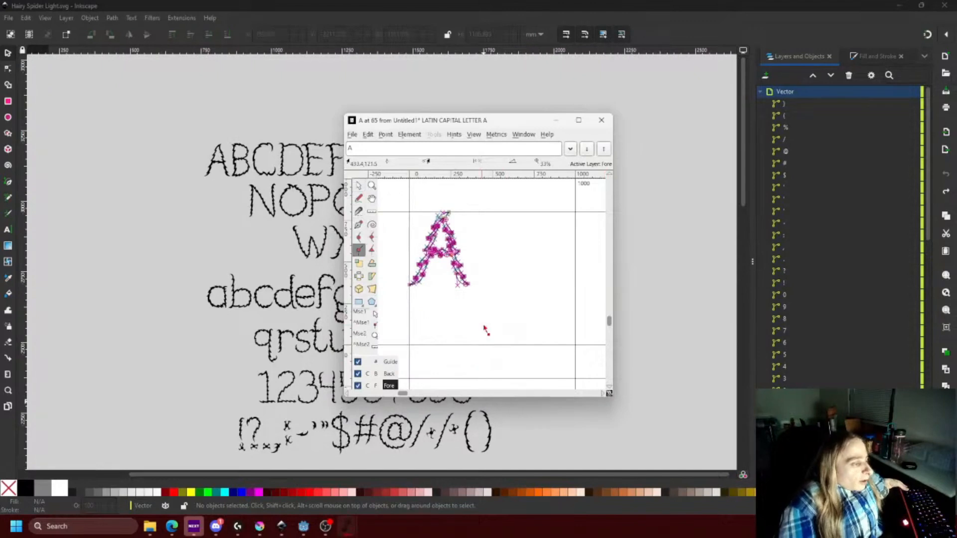
drag(518, 200, 384, 331)
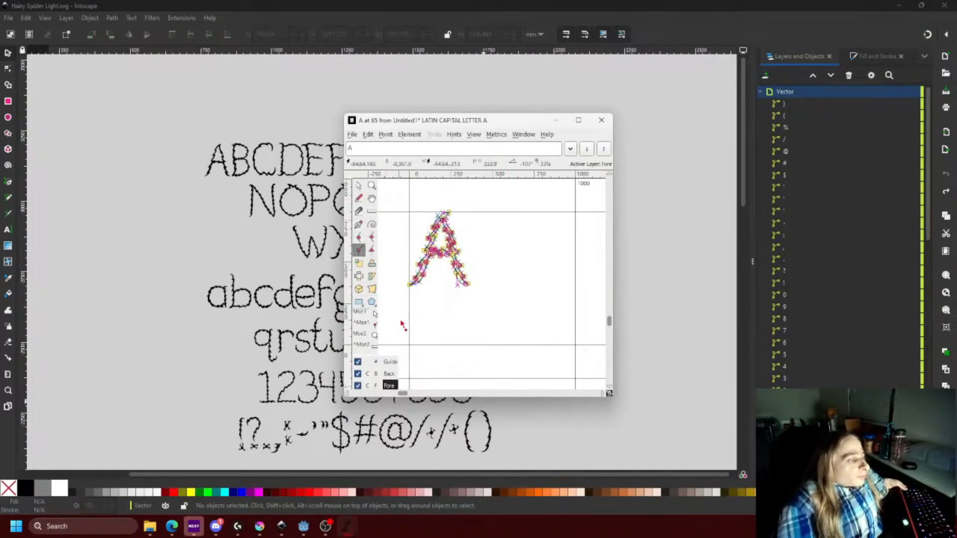
scroll(401, 322, up, 2)
scroll(408, 314, down, 1)
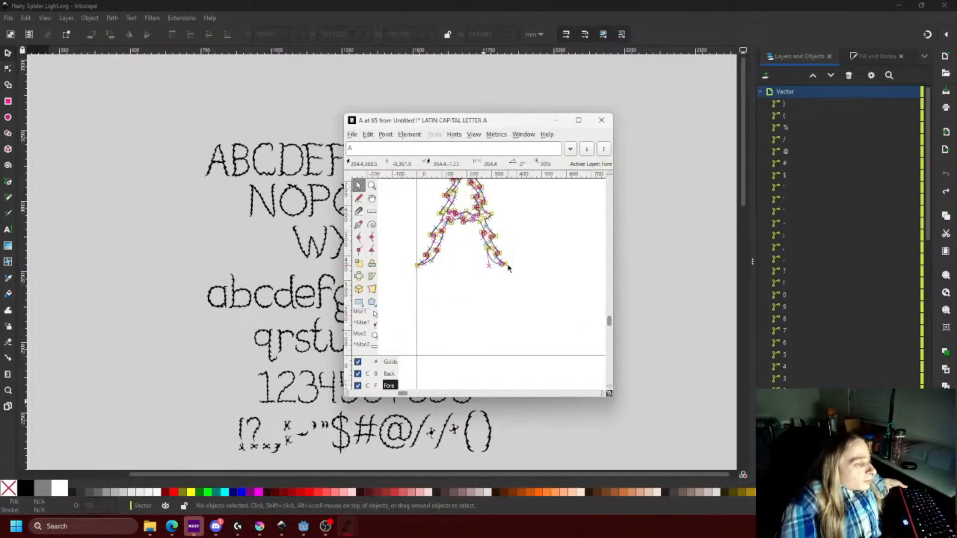
drag(505, 264, 492, 357)
key(ctrl)
scroll(517, 317, down, 2)
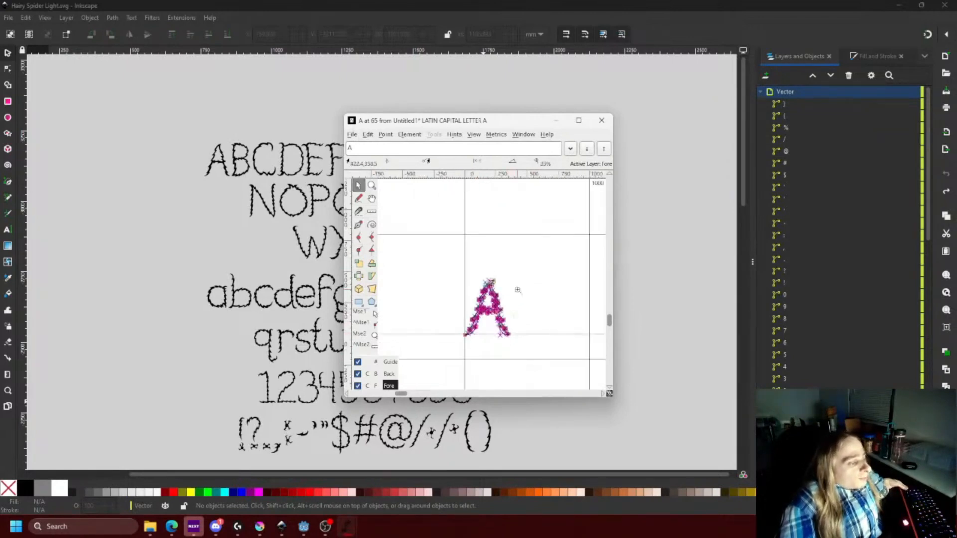
Narrow the capital A's advance width to 360 units, just past the outline's right foot.
right_click(522, 292)
click(523, 273)
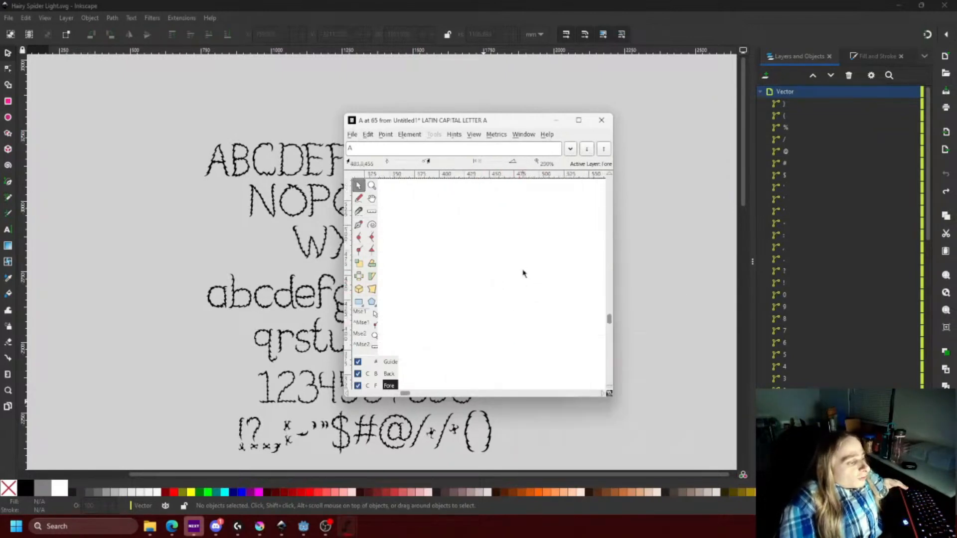
scroll(507, 298, down, 6)
scroll(536, 302, up, 3)
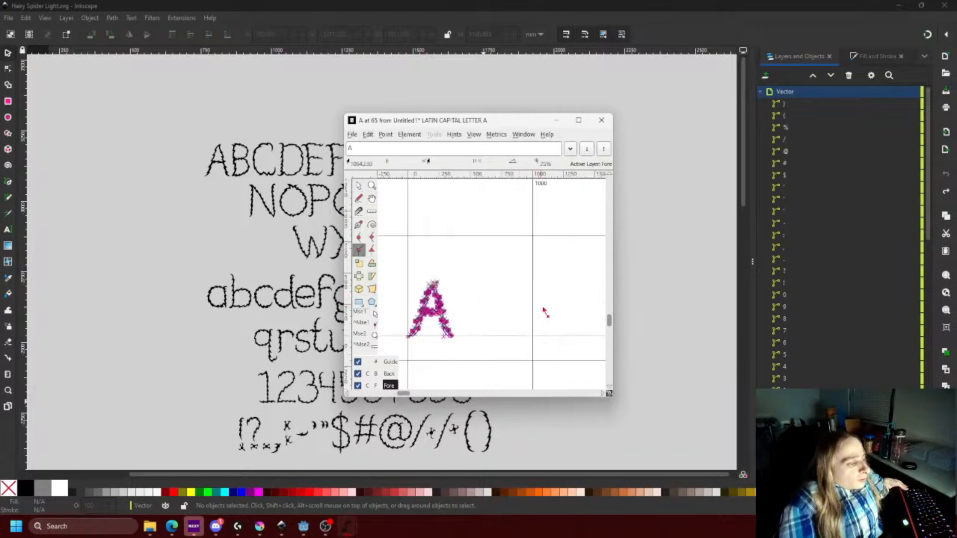
drag(532, 299, 428, 307)
scroll(508, 282, up, 4)
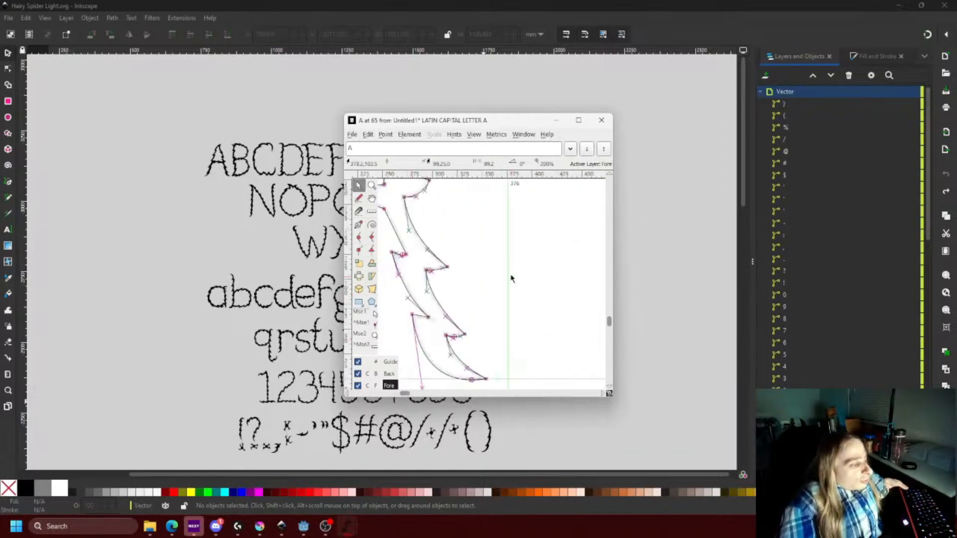
drag(508, 277, 494, 279)
scroll(533, 271, down, 3)
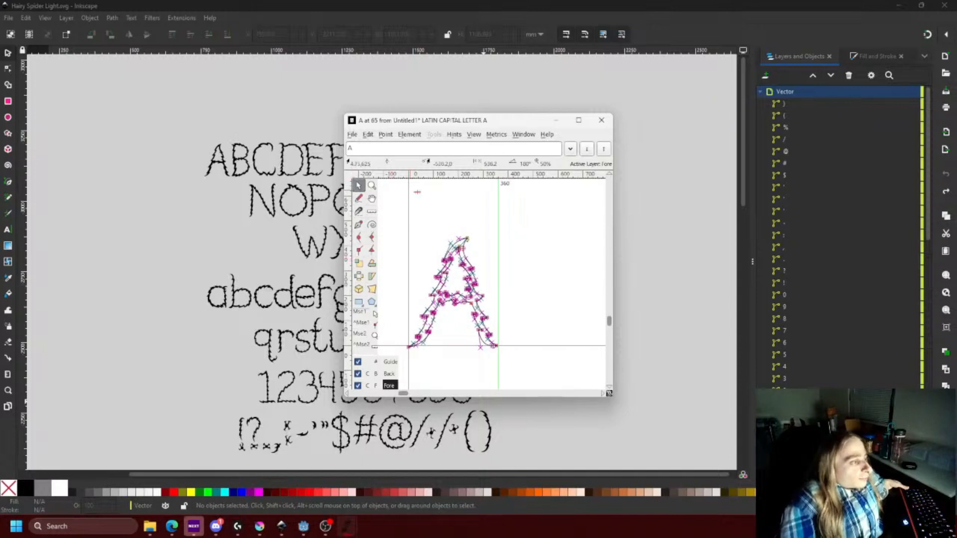
Save the font project as Untitled1.sfd.
key(ctrl+s)
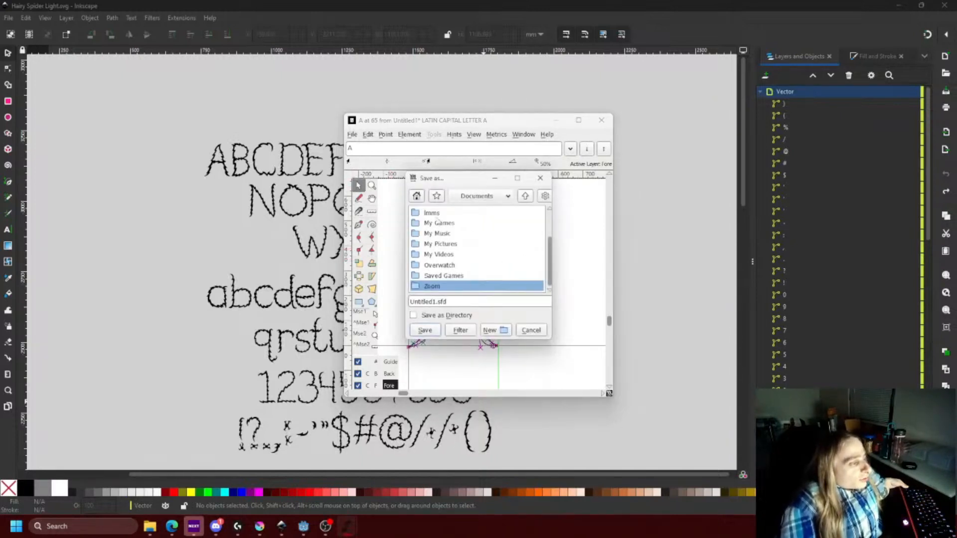
scroll(459, 280, up, 4)
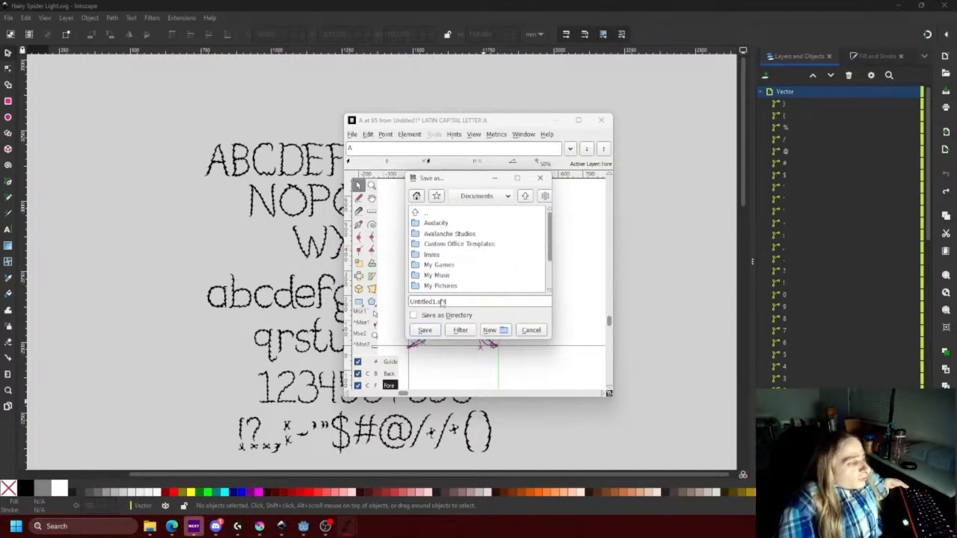
scroll(462, 269, down, 1)
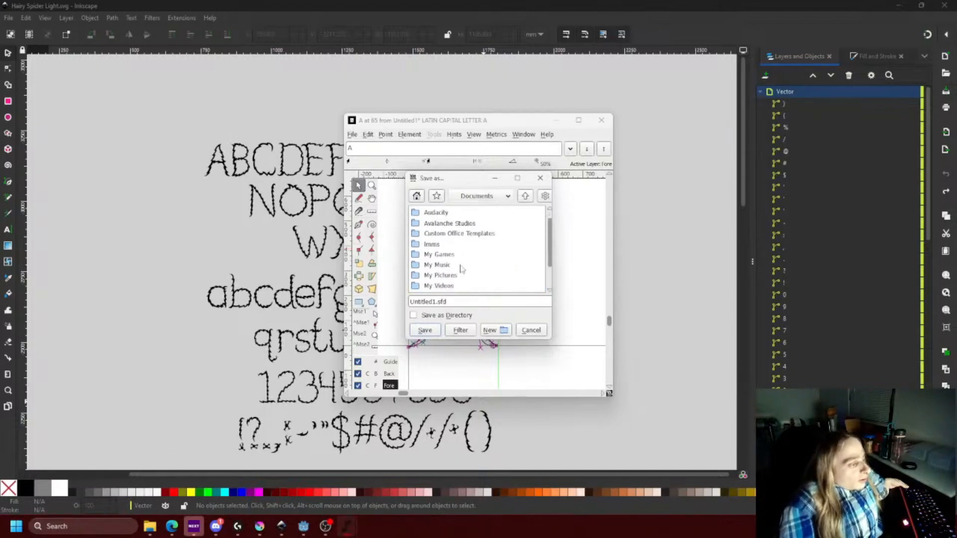
scroll(462, 269, down, 3)
scroll(452, 285, up, 4)
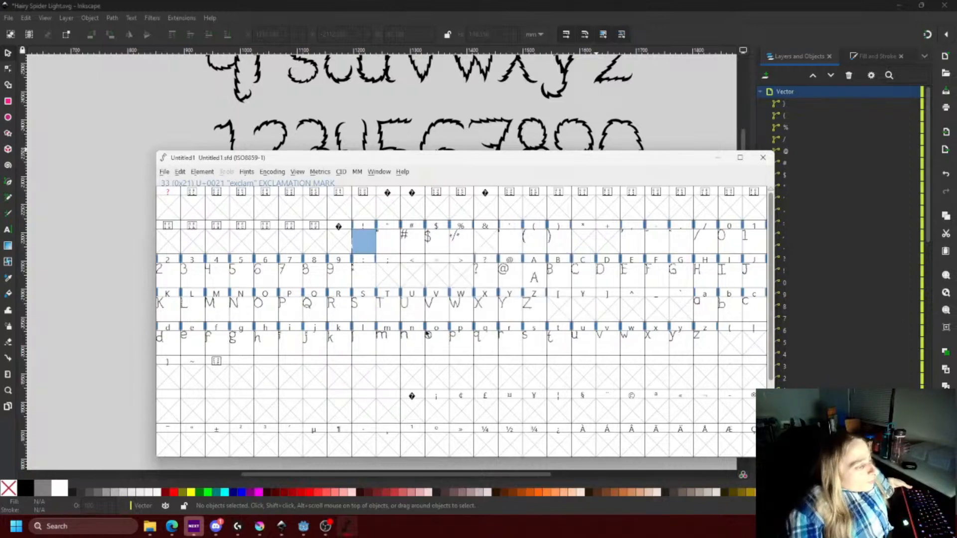
Lower the double quotation mark's outline below the ascender line in its glyph editor, and close the glyph.
double_click(384, 243)
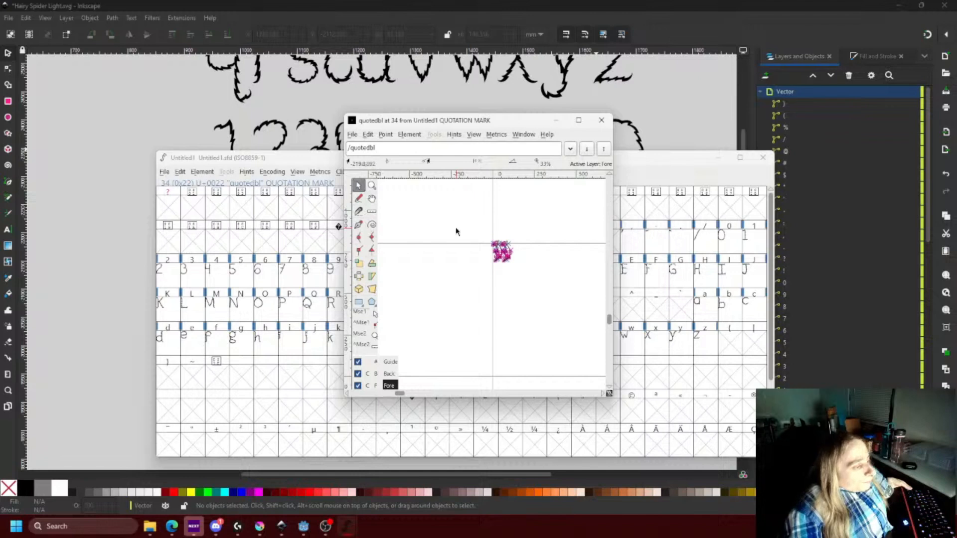
key(ctrl+w)
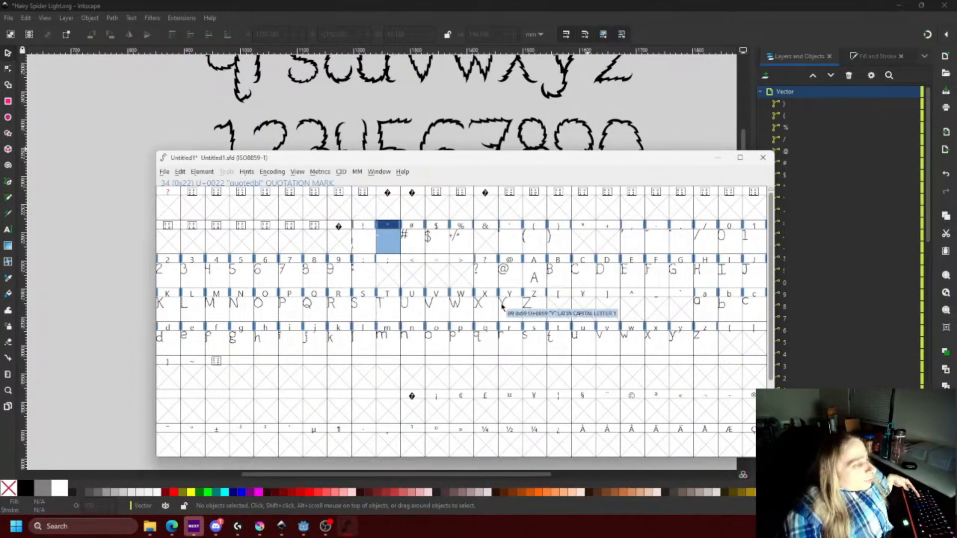
double_click(381, 246)
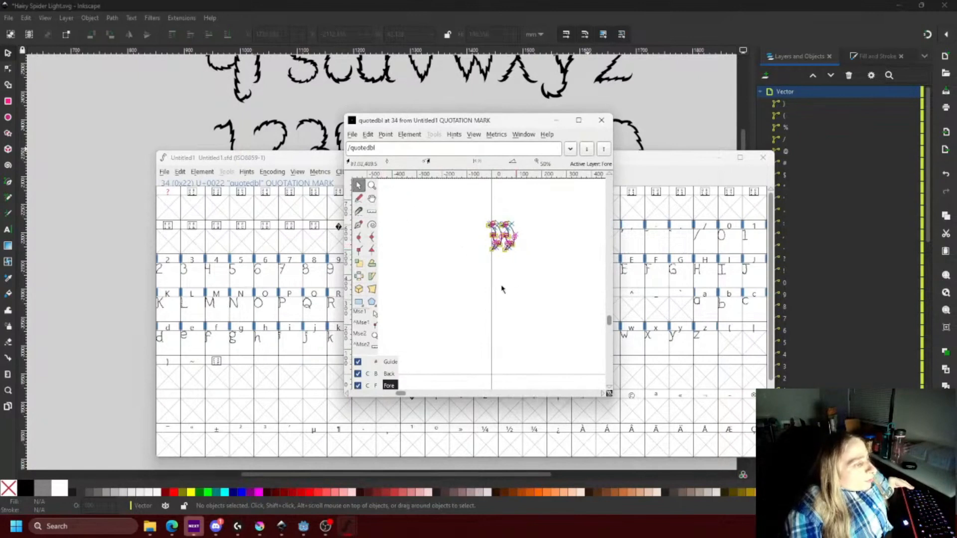
drag(517, 304, 482, 332)
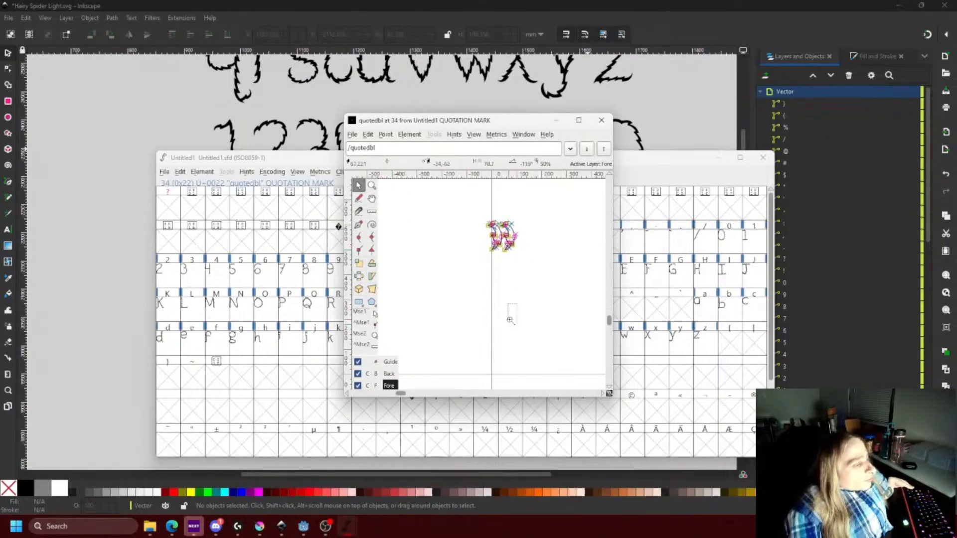
scroll(511, 310, up, 3)
scroll(493, 313, down, 3)
key(ctrl+v)
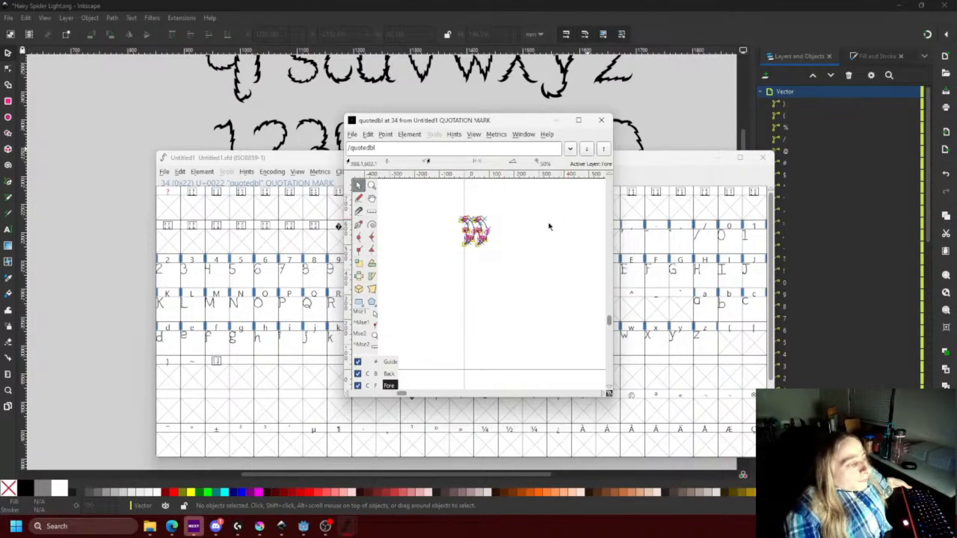
click(601, 120)
Open the apostrophe glyph and move its whole outline straight down by about 189 units.
double_click(412, 238)
drag(471, 223, 527, 299)
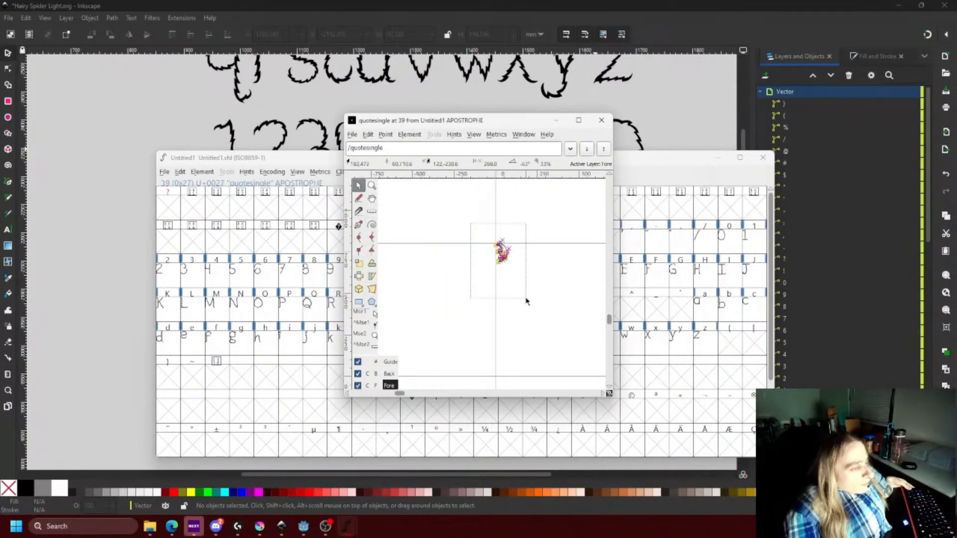
drag(500, 265, 499, 296)
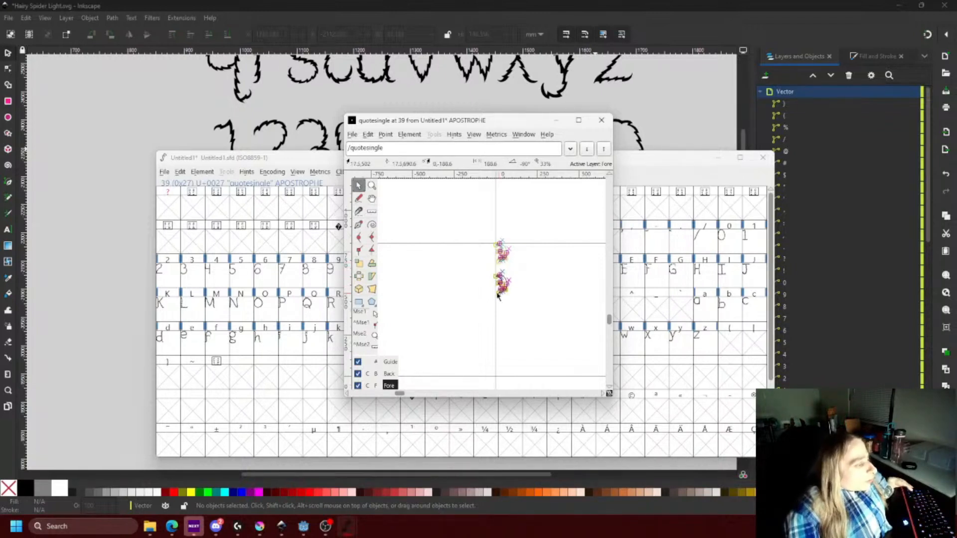
drag(498, 296, 499, 295)
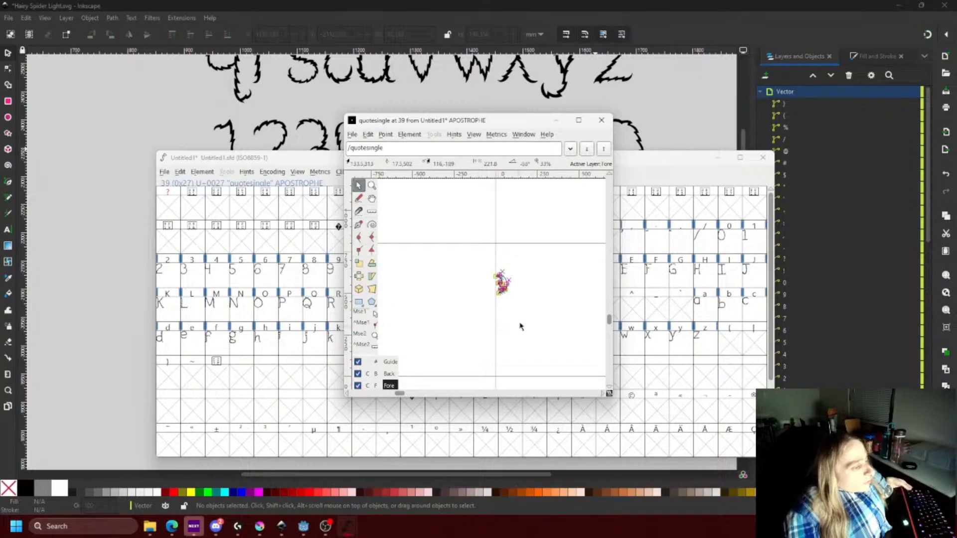
Set the apostrophe's advance width to 90 units, close the glyph, and save the font.
scroll(452, 307, down, 1)
drag(550, 316, 478, 327)
scroll(479, 328, up, 5)
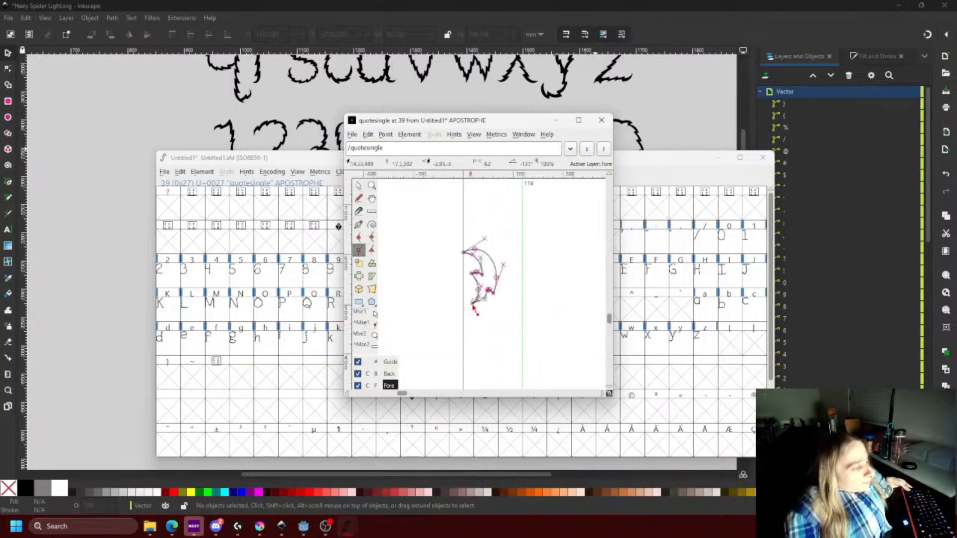
drag(517, 290, 512, 292)
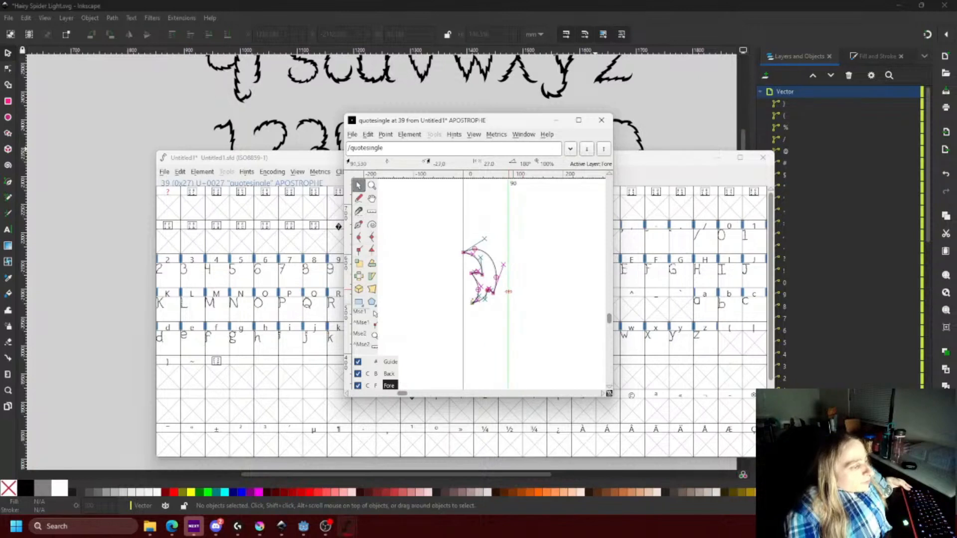
scroll(452, 301, down, 3)
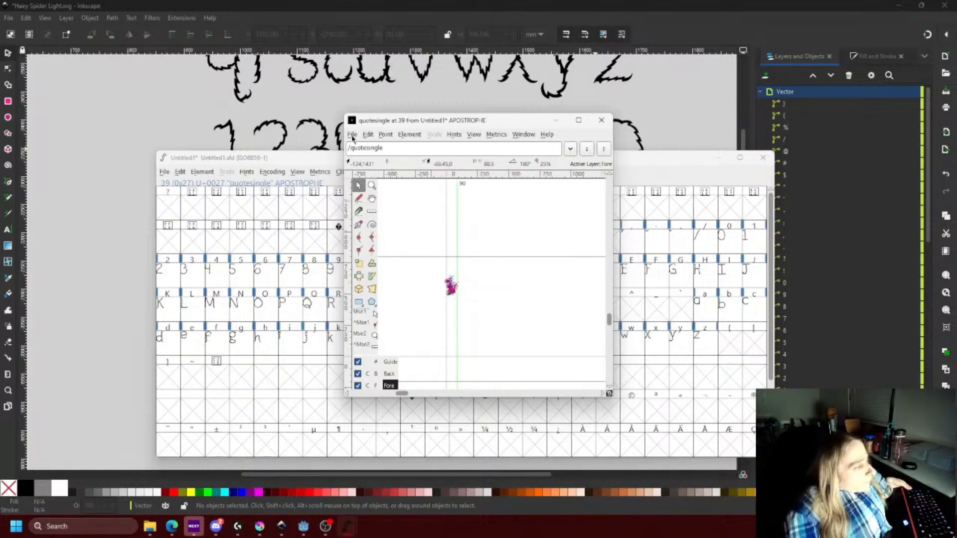
click(602, 120)
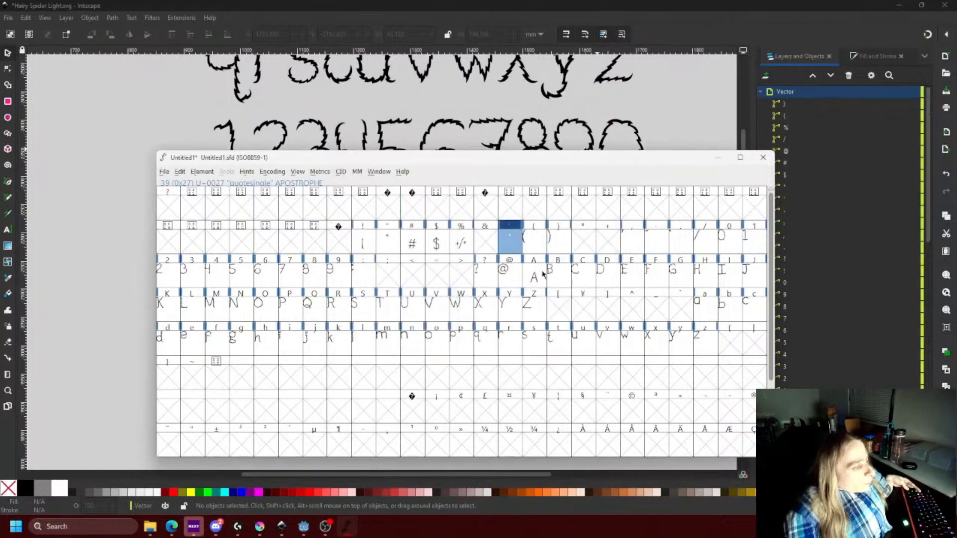
key(ctrl+s)
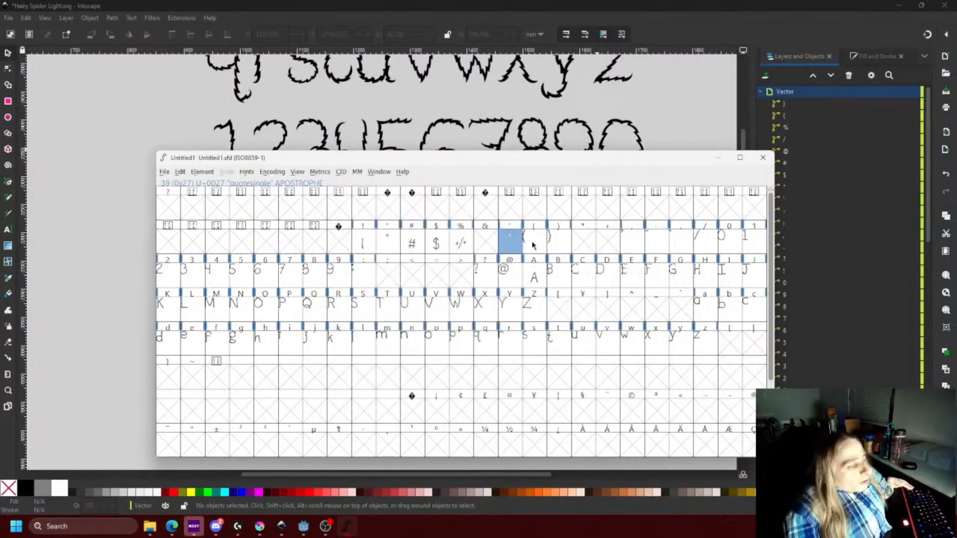
Move the comma's outline straight down about 743 units across the baseline, narrow its advance width, and save.
click(533, 246)
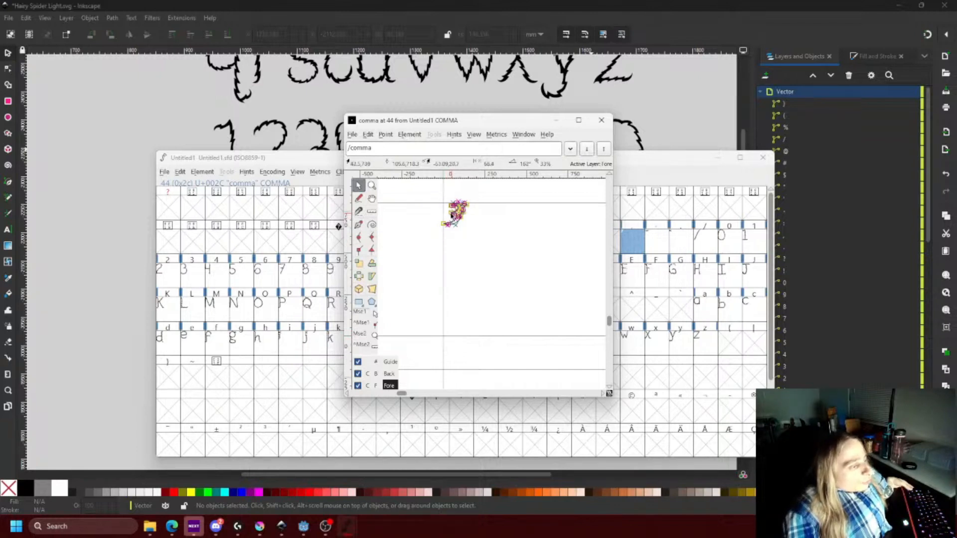
drag(451, 215, 451, 338)
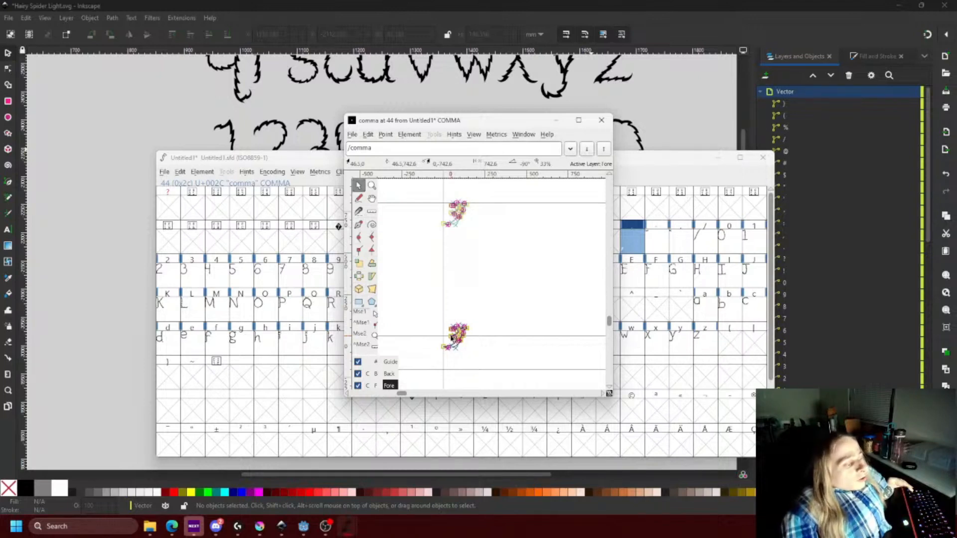
drag(452, 338, 451, 339)
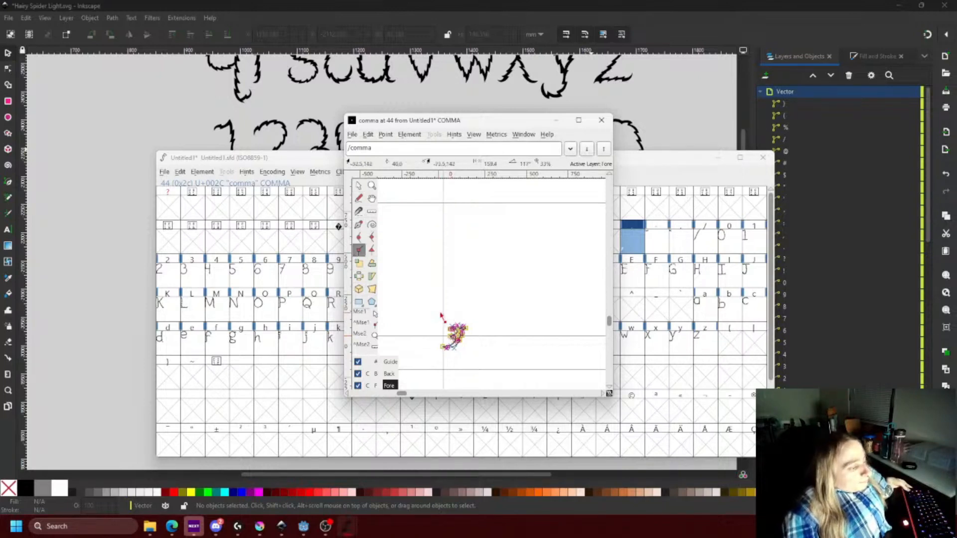
scroll(438, 313, down, 1)
drag(565, 312, 461, 323)
key(ctrl+s)
Go to the hyphen glyph and move its whole outline straight down by about 451 units.
key(ctrl+bracketright)
scroll(469, 307, up, 2)
click(359, 185)
drag(451, 206, 519, 266)
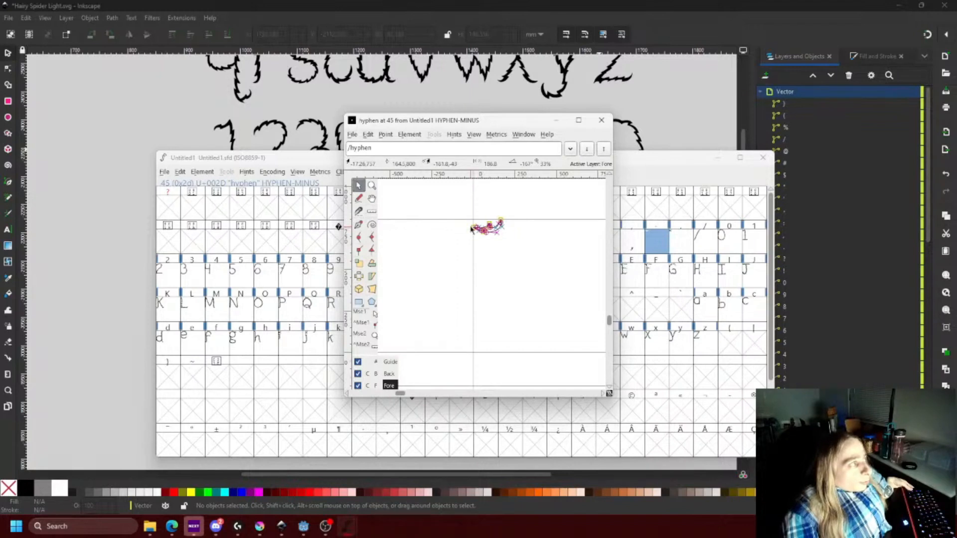
drag(472, 228, 471, 305)
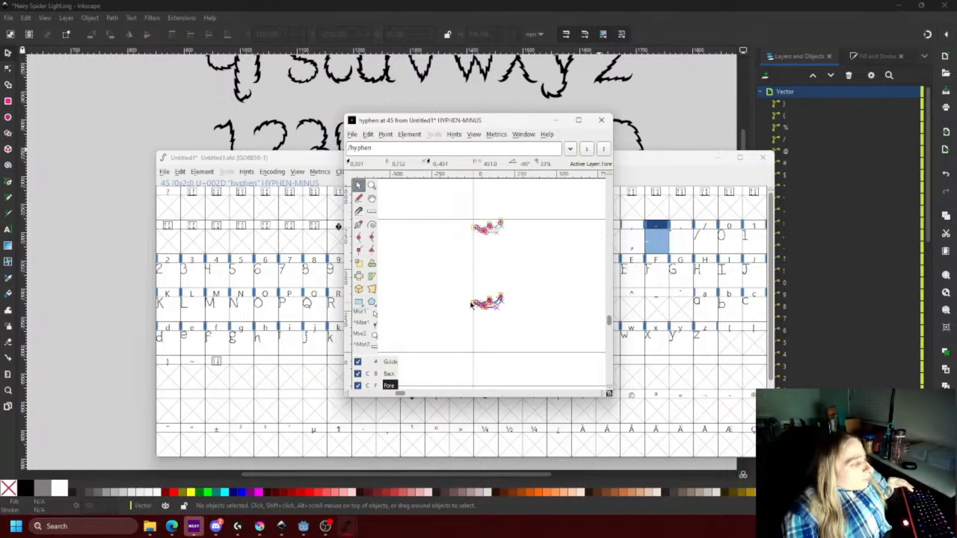
drag(472, 305, 472, 305)
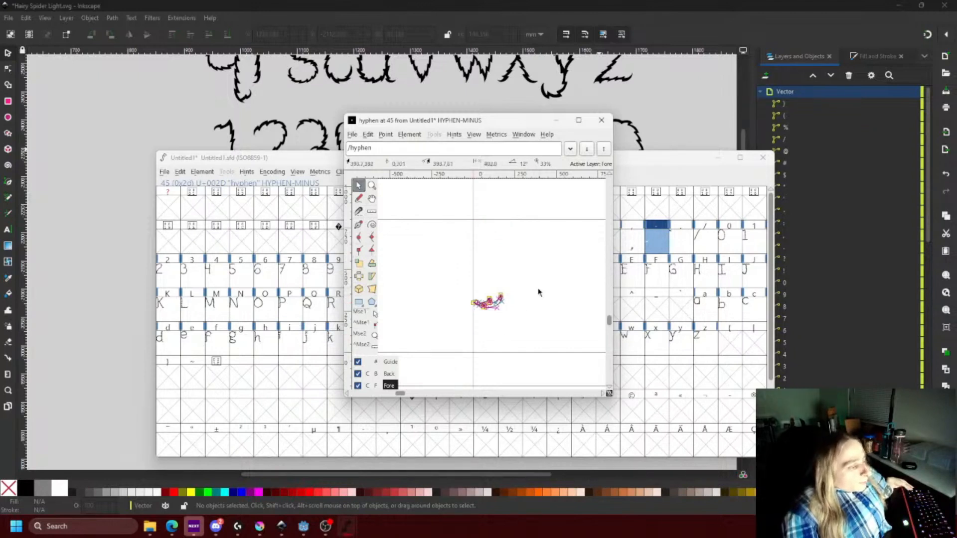
Narrow the hyphen's advance width to just past the outline's right end, close the glyph, and save the font.
scroll(434, 276, down, 1)
drag(489, 308, 485, 305)
scroll(488, 309, up, 2)
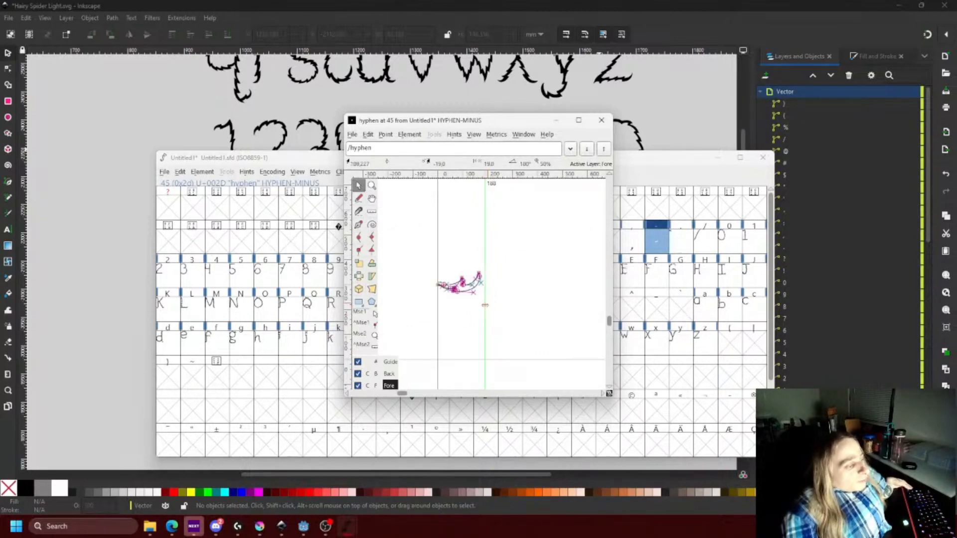
click(601, 121)
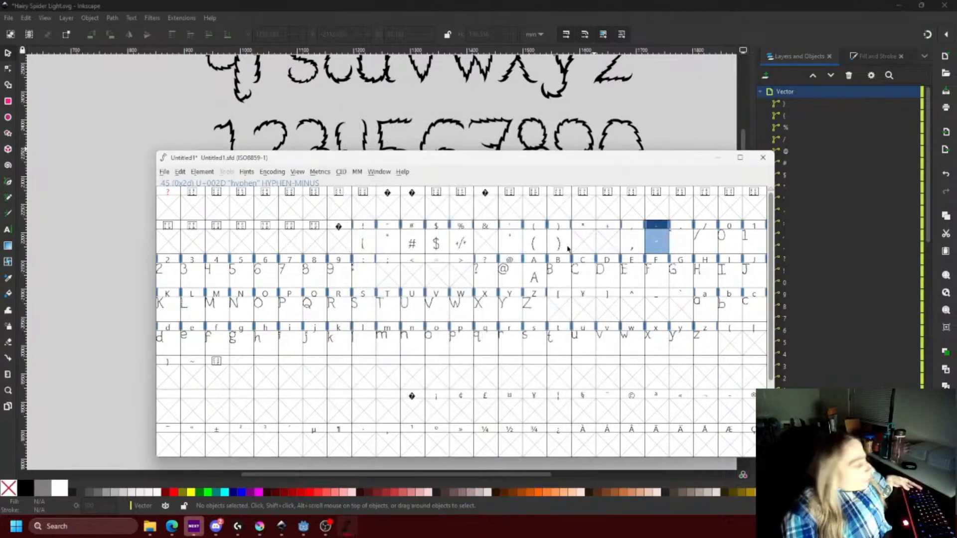
key(ctrl+s)
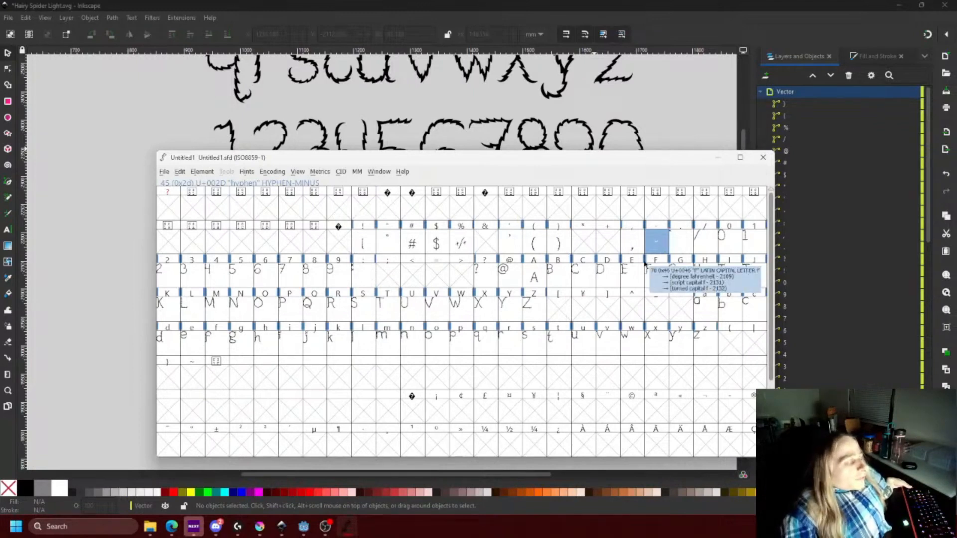
Lower the outlines of the period, slash and digits 0 to 3 into place at the baseline and fit their advance widths.
double_click(704, 242)
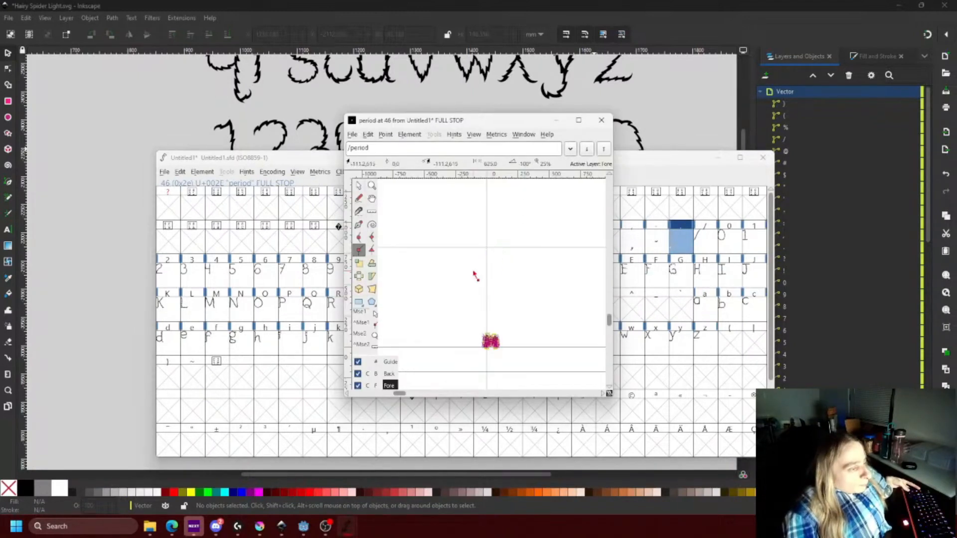
key(ctrl+bracketright)
key(ctrl+bracketright)
key(ctrl+bracketright)
key(ctrl+bracketright)
key(ctrl+bracketright)
key(ctrl+bracketright)
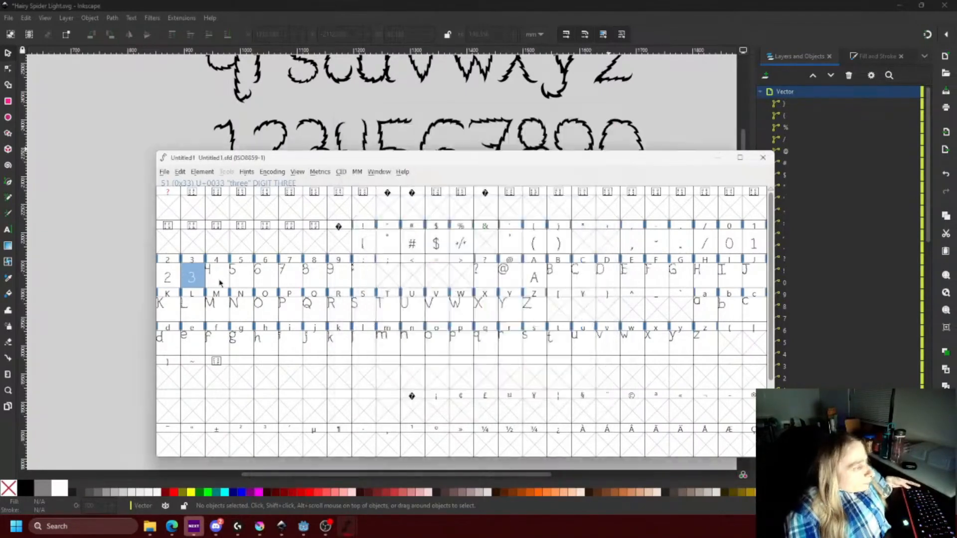
Lower the digits 4 to 9 onto the baseline, fit their advance widths, and open the colon glyph.
key(ctrl+bracketright)
key(ctrl+bracketright)
key(ctrl+bracketright)
key(ctrl+bracketright)
key(ctrl+shift+q)
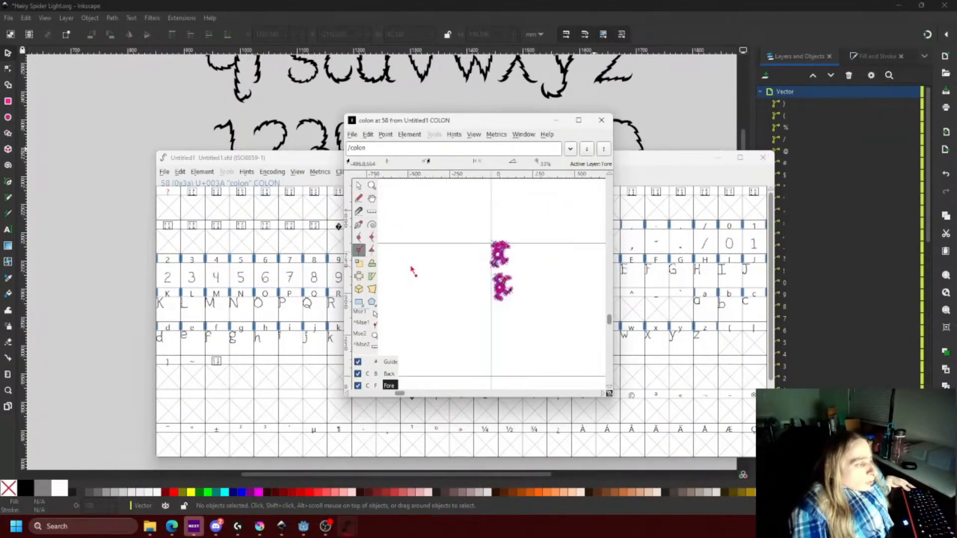
Select the colon's whole outline and move it straight down about 360 units, keeping both dots above the baseline.
scroll(417, 280, down, 2)
scroll(440, 308, up, 1)
scroll(440, 308, up, 1)
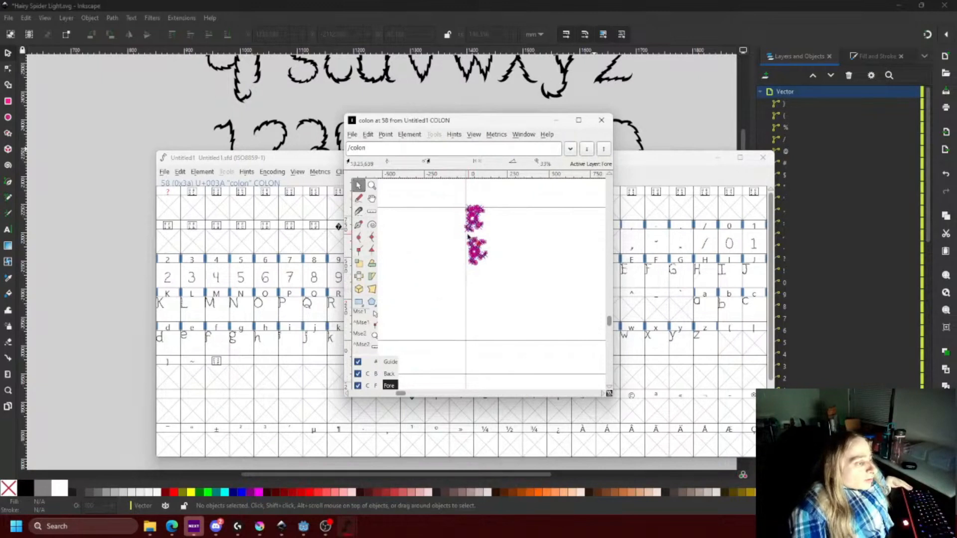
drag(454, 196, 521, 312)
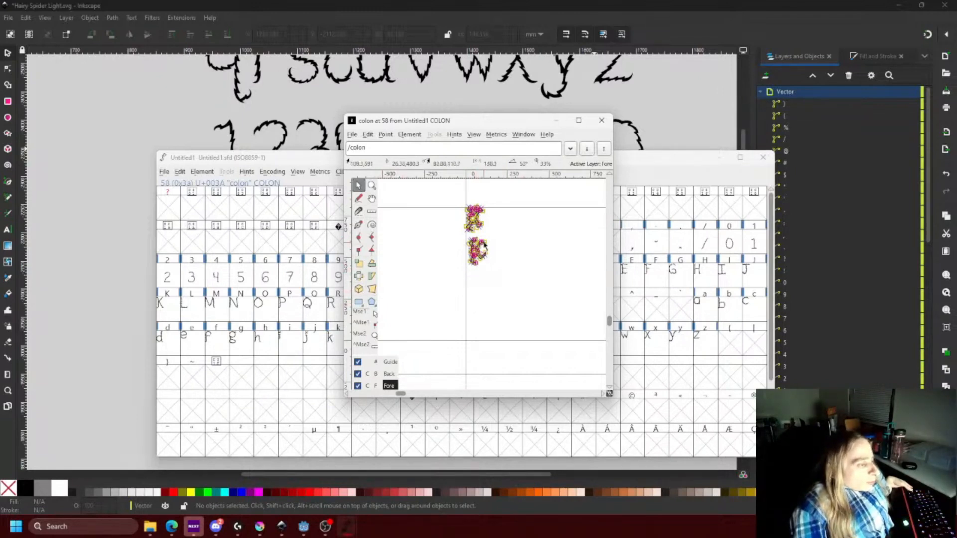
drag(475, 235, 470, 292)
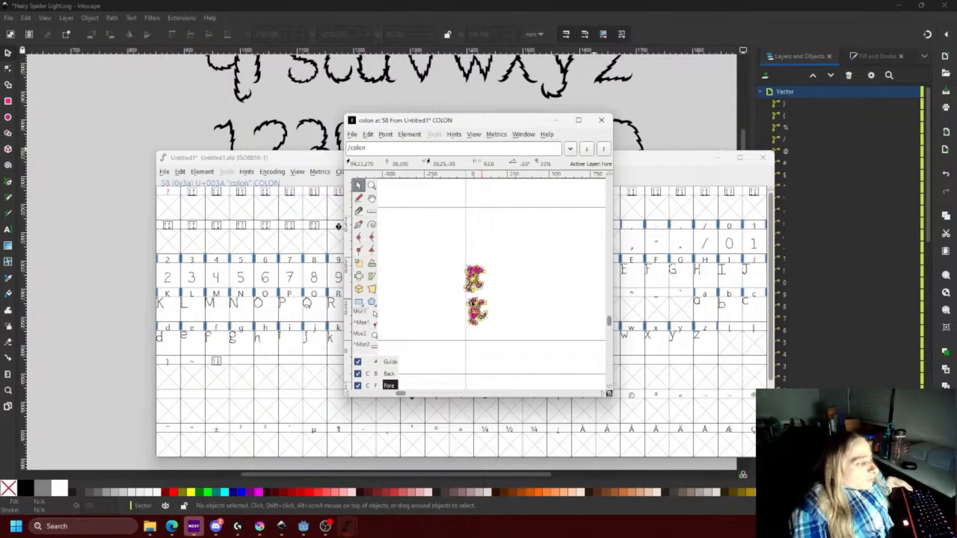
Set the colon's advance width to 135 units, just past the outline's right edge.
scroll(526, 304, down, 1)
drag(581, 269, 472, 281)
scroll(486, 288, up, 3)
scroll(488, 289, down, 2)
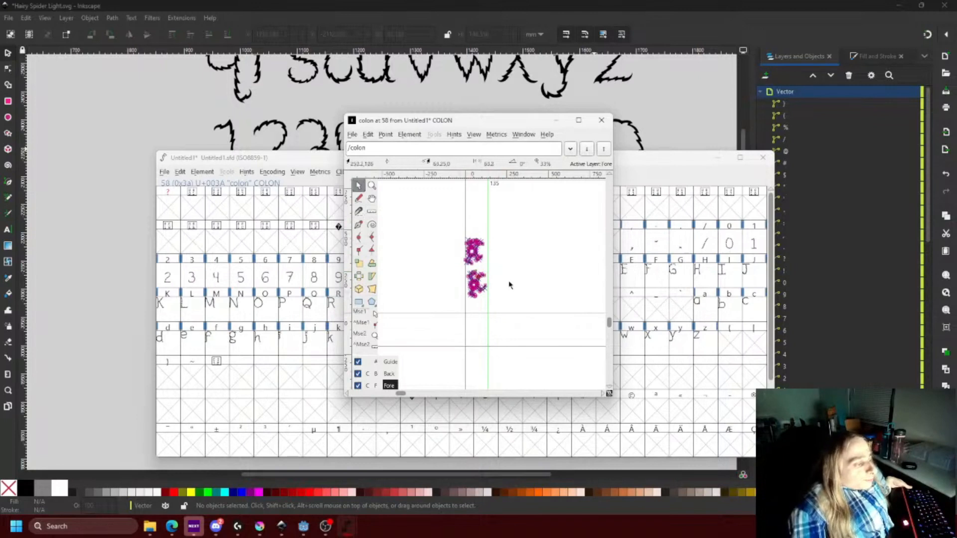
scroll(512, 267, down, 1)
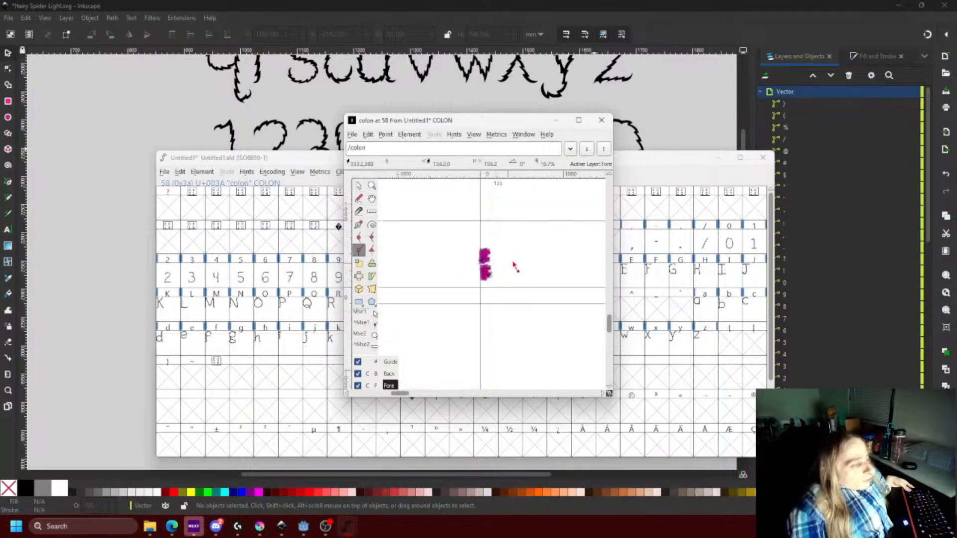
Move the at sign's whole outline down until its bottom dips just below the baseline, and set its advance width to 463 units.
scroll(529, 251, up, 1)
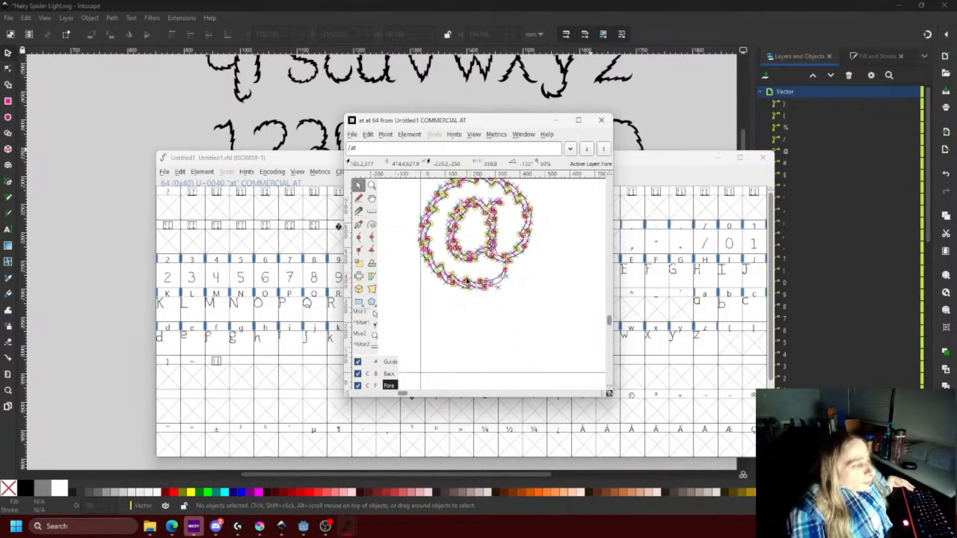
drag(467, 280, 467, 373)
scroll(458, 323, down, 1)
drag(598, 319, 509, 343)
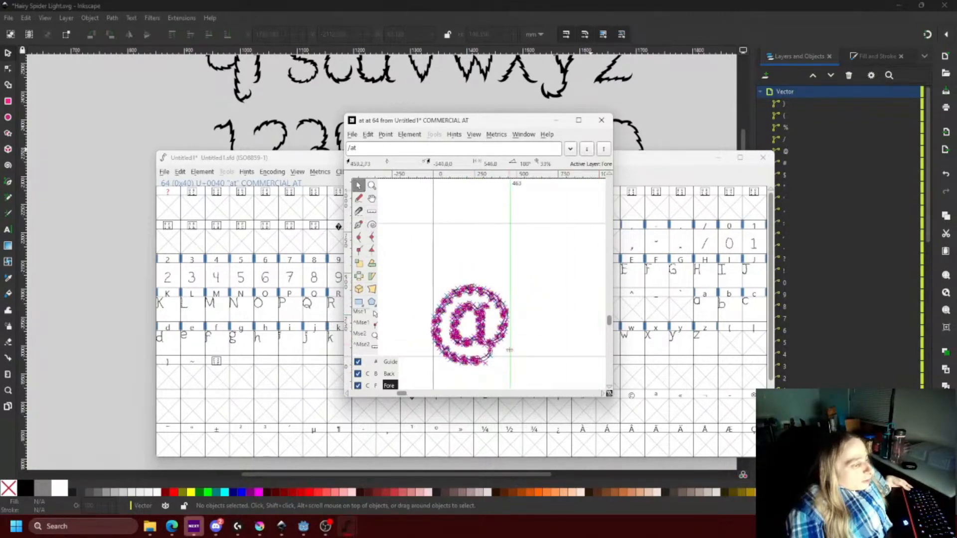
scroll(508, 347, up, 2)
scroll(507, 348, down, 2)
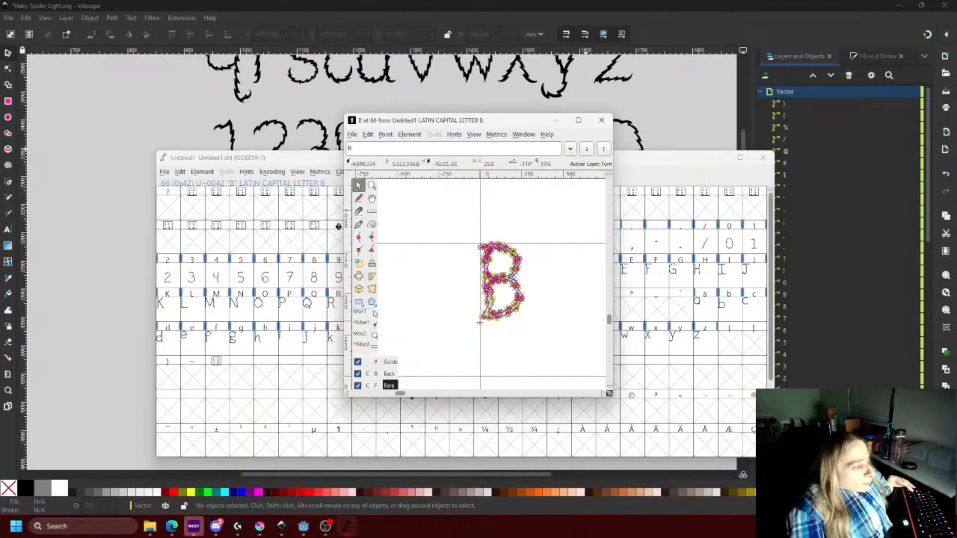
Lower the capital B's outline onto the baseline, fit its advance width, and go to the capital C.
key(ctrl+])
key(ctrl+])
key(ctrl+])
key(ctrl+])
key(ctrl+])
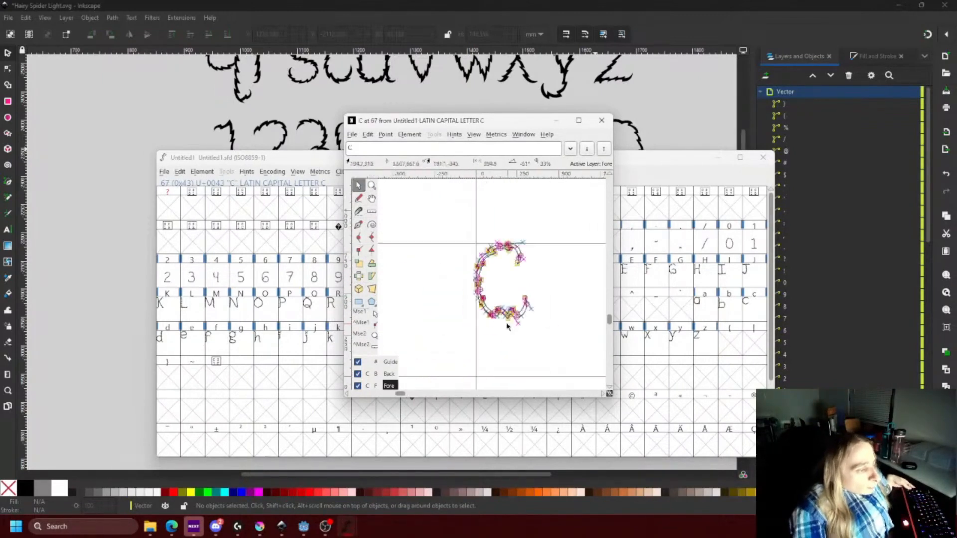
Lower the outlines of the capitals C through G onto the baseline and fit each advance width.
key(ctrl+])
key(ctrl+])
key(ctrl+])
key(ctrl+])
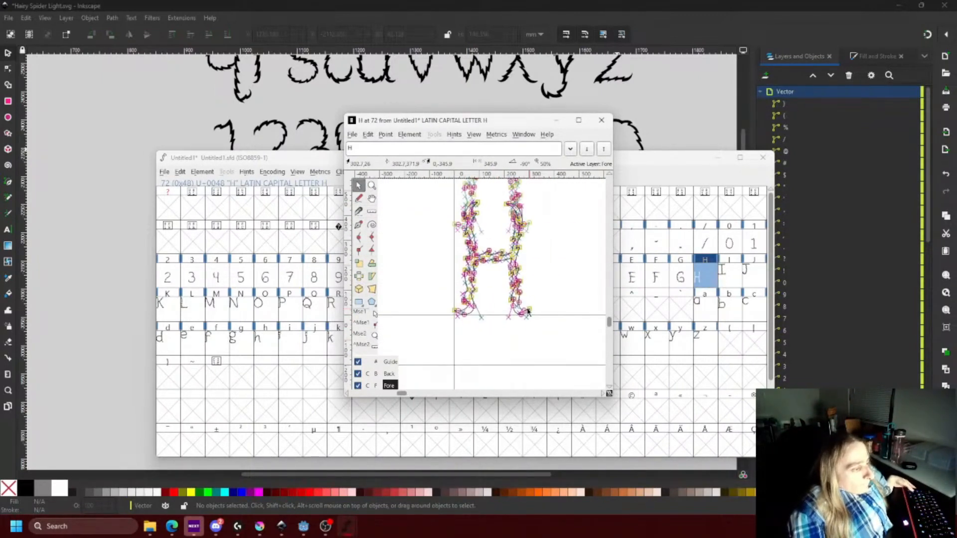
Place the capitals H through K on the baseline, nudging the curve of K's right foot down to meet it.
key(ctrl+z)
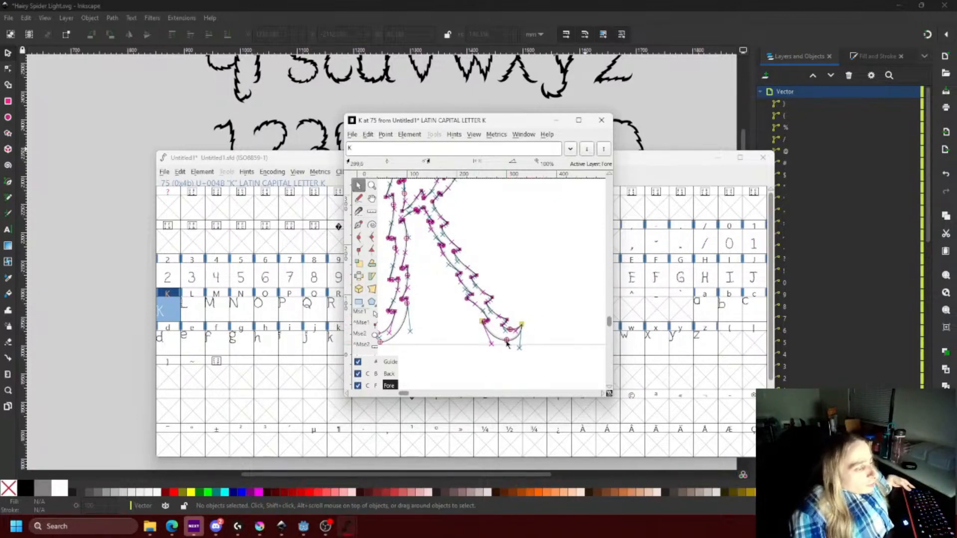
drag(507, 344, 506, 345)
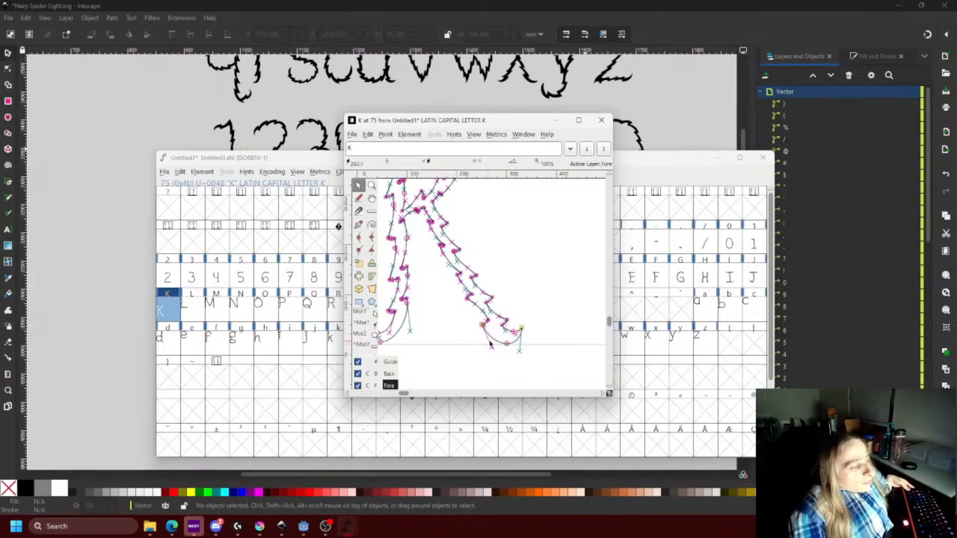
scroll(551, 316, down, 3)
Lower the capitals L, M, N and O onto the baseline, fit their advance widths, and save the font.
double_click(192, 310)
double_click(216, 310)
double_click(240, 310)
double_click(265, 310)
key(ctrl+s)
Lower the outlines of the capitals P and Q into place at the baseline and fit their advance widths.
click(279, 310)
double_click(290, 310)
double_click(314, 310)
key(ctrl+a)
drag(519, 294, 536, 349)
Lower the outlines of the capitals R, S and T onto the baseline and fit their advance widths.
double_click(339, 311)
scroll(552, 352, up, 3)
double_click(363, 310)
key(ctrl+a)
double_click(387, 310)
drag(518, 299, 514, 343)
Lower the outlines of the capitals U through Z onto the baseline and fit their advance widths.
double_click(412, 310)
double_click(436, 310)
double_click(461, 311)
double_click(485, 310)
double_click(510, 311)
scroll(443, 369, up, 3)
double_click(534, 310)
Lower the lowercase a, b and c onto the baseline and narrow the advance width of the c.
double_click(705, 310)
click(601, 120)
double_click(729, 309)
double_click(754, 309)
drag(576, 311, 504, 311)
Lower the lowercase d, e and f onto the baseline, fit their advance widths, and save the font.
double_click(168, 343)
double_click(189, 343)
double_click(218, 346)
key(ctrl+s)
Open the lowercase g and examine where its upper bowl and descender meet.
double_click(241, 343)
scroll(464, 305, down, 1)
scroll(471, 319, up, 1)
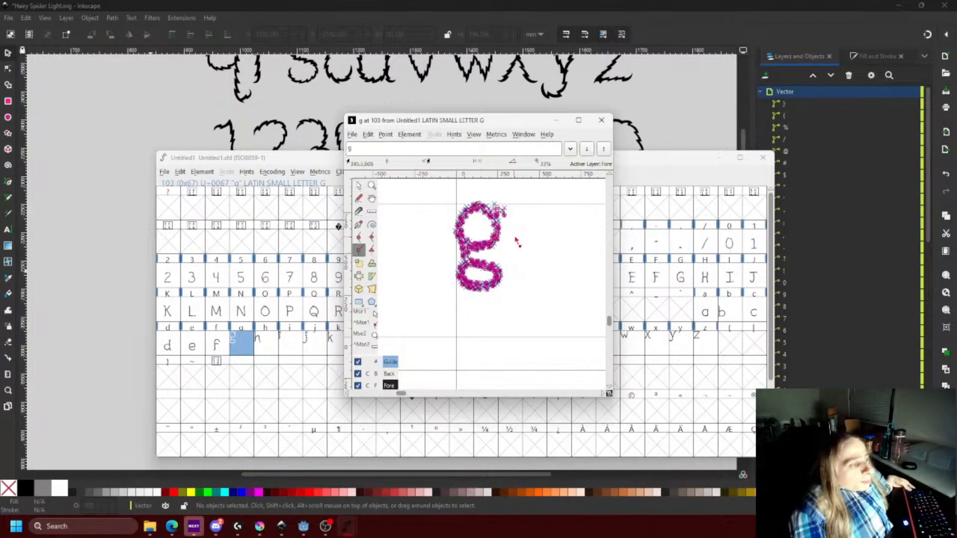
scroll(516, 241, up, 1)
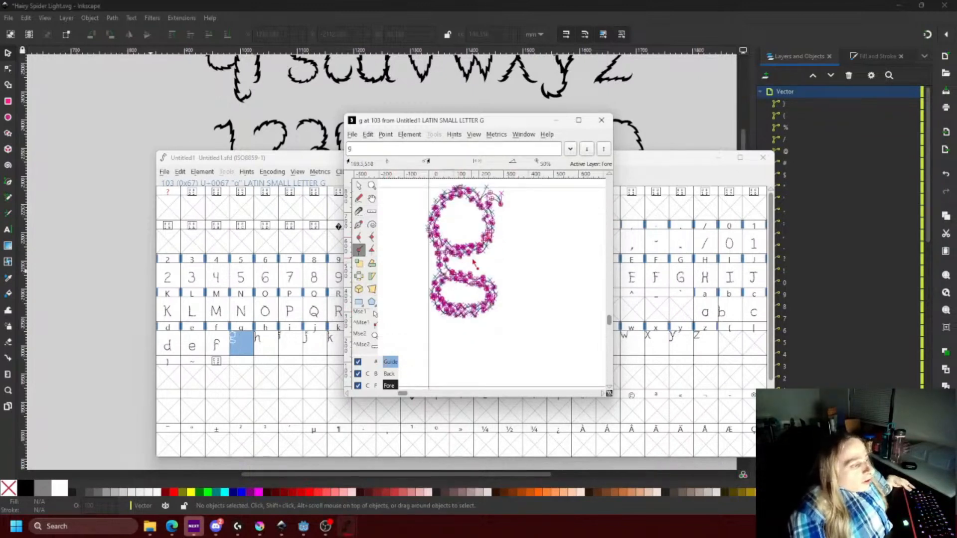
scroll(457, 264, up, 2)
scroll(431, 249, down, 2)
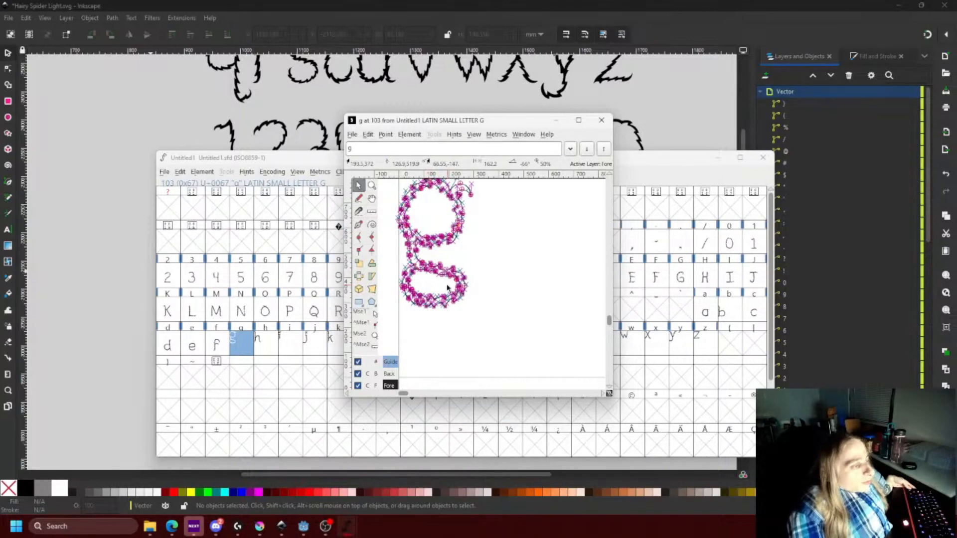
Switch to Krita's thin font 1 sketching.kra and show Vector Layer 2 with the red guide lines.
click(260, 527)
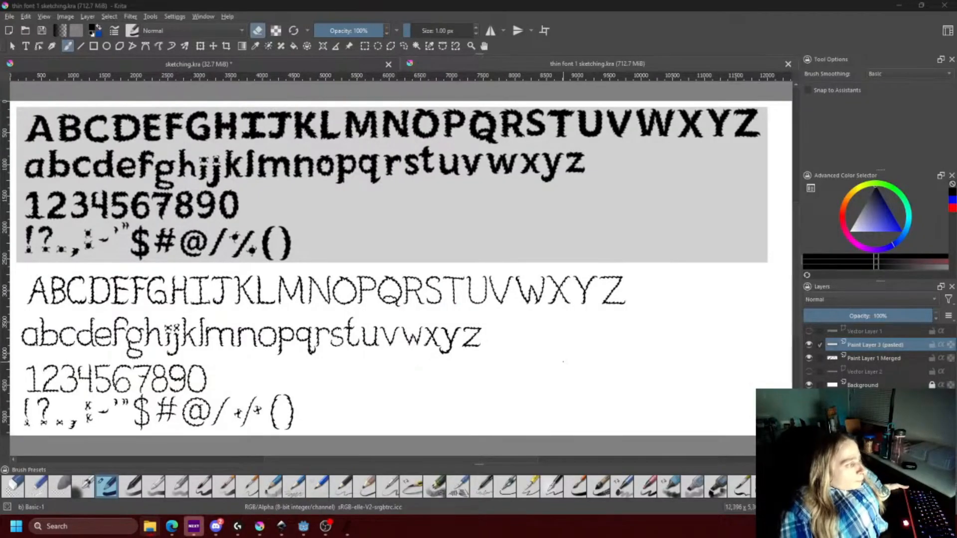
scroll(275, 240, down, 3)
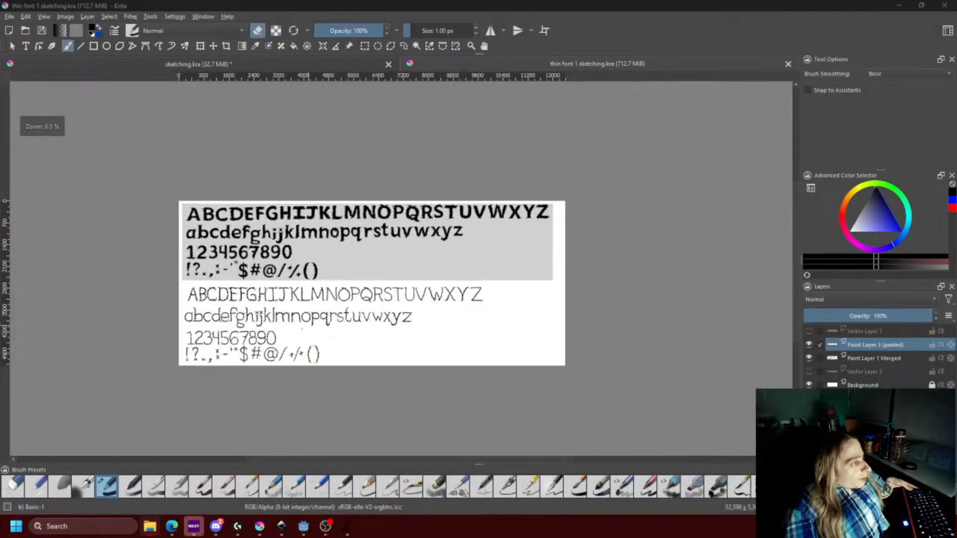
scroll(275, 240, up, 3)
scroll(279, 349, up, 1)
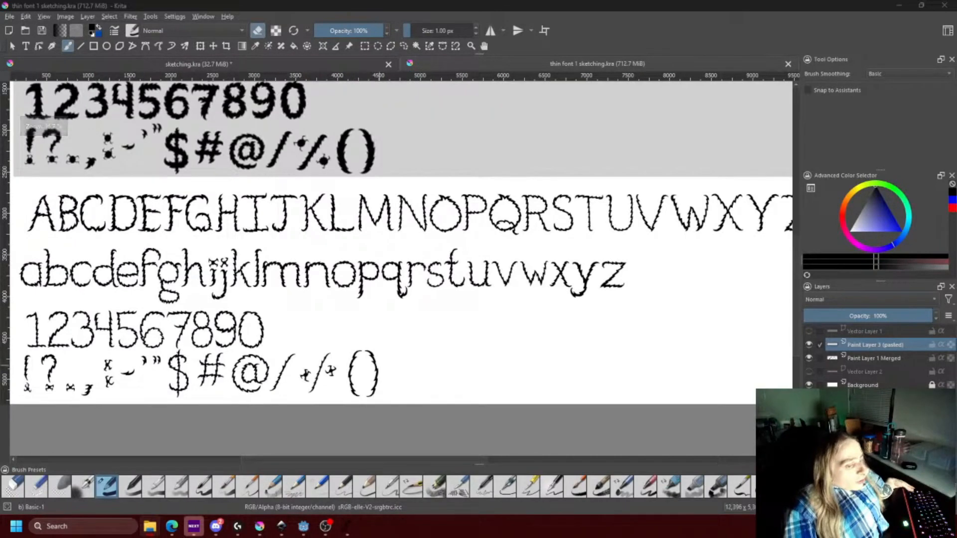
click(808, 372)
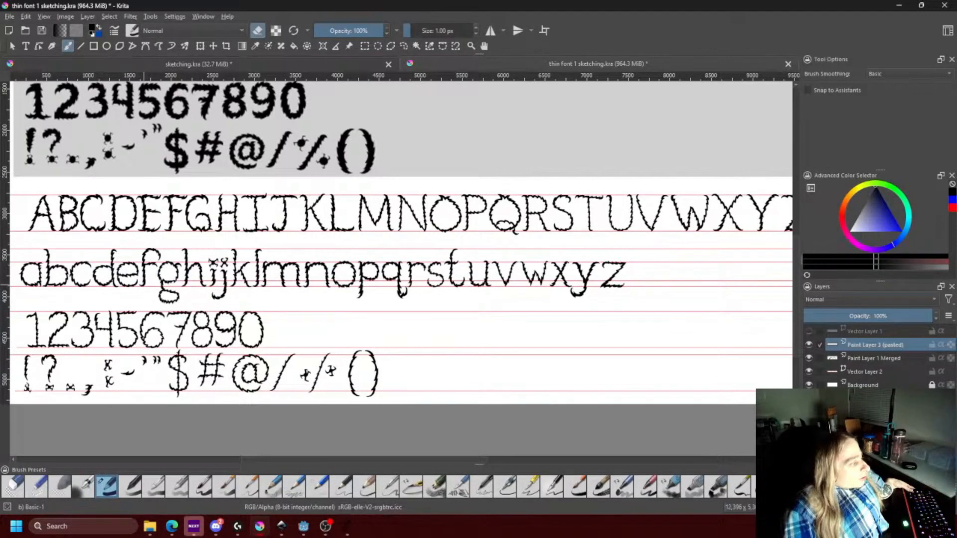
Examine how the sketched lowercase g and the other descenders sit against the red baseline guides.
scroll(147, 285, up, 1)
scroll(150, 278, up, 1)
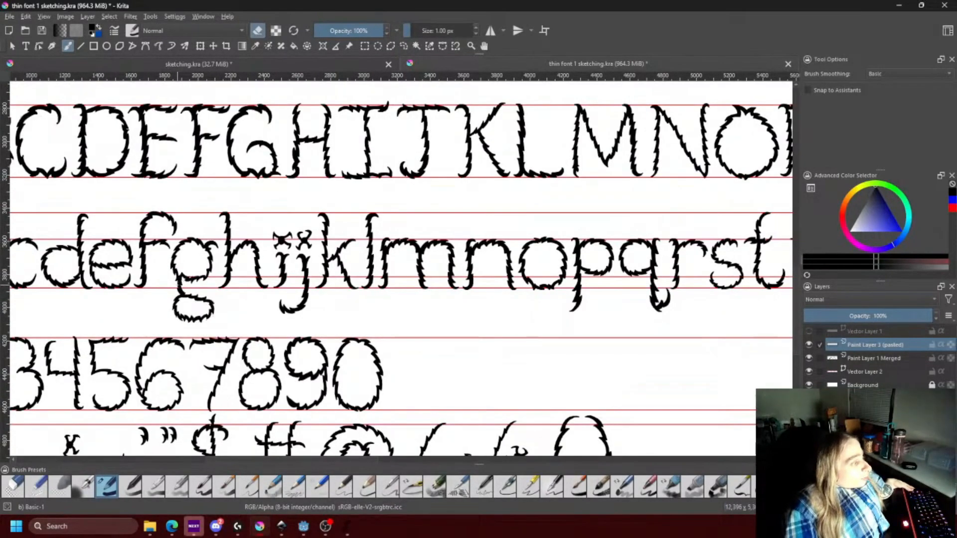
scroll(177, 283, up, 2)
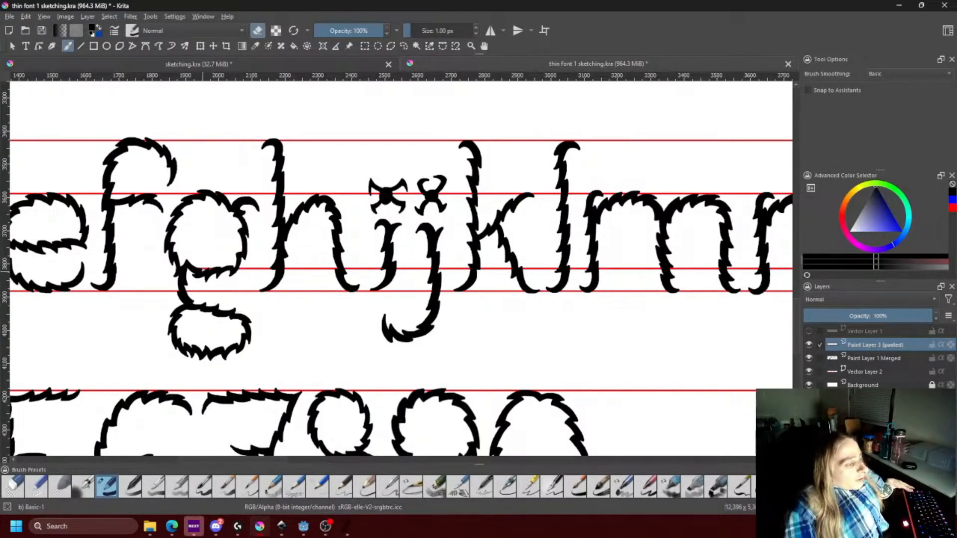
scroll(212, 269, down, 3)
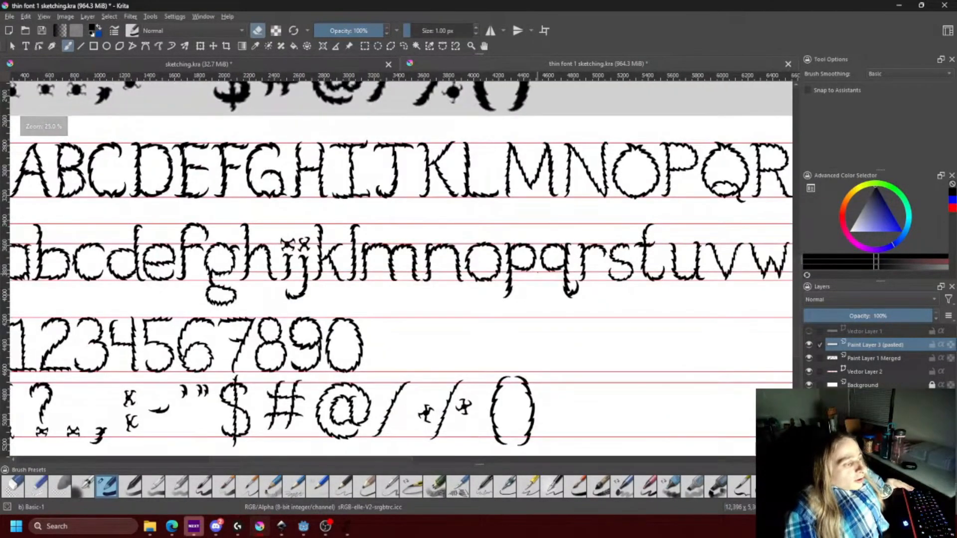
scroll(542, 271, up, 2)
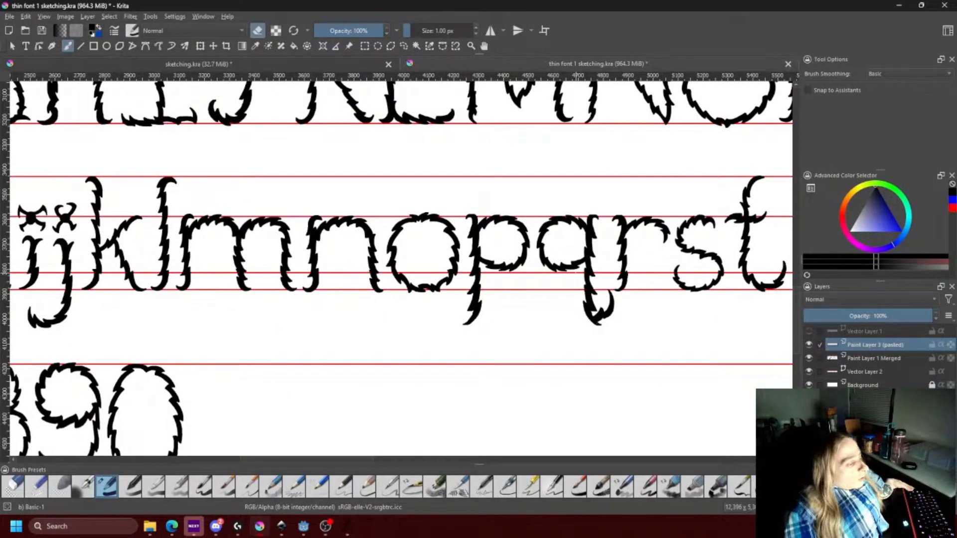
scroll(276, 285, down, 1)
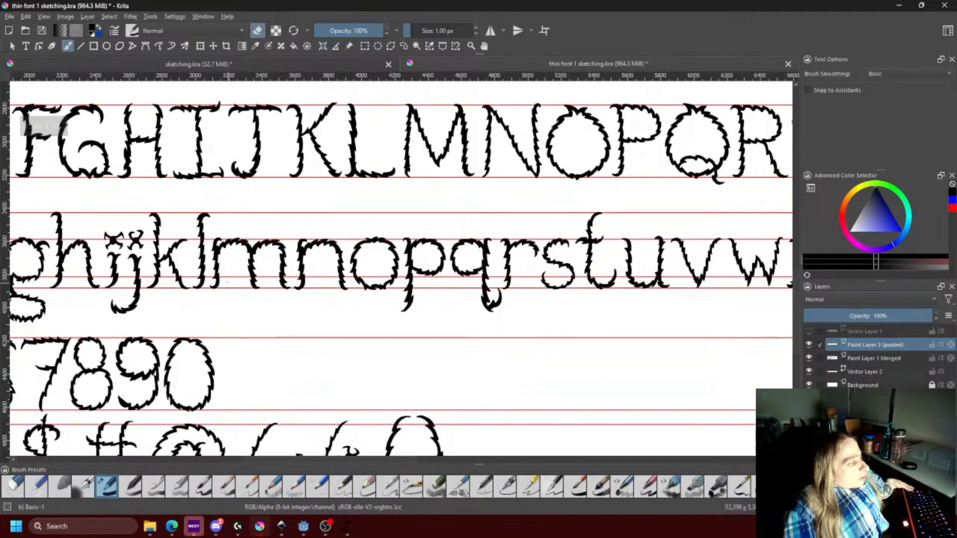
scroll(276, 284, down, 1)
scroll(236, 284, up, 1)
scroll(55, 280, up, 1)
scroll(42, 280, up, 1)
scroll(43, 281, down, 1)
scroll(45, 283, down, 1)
scroll(15, 286, up, 1)
scroll(15, 286, up, 4)
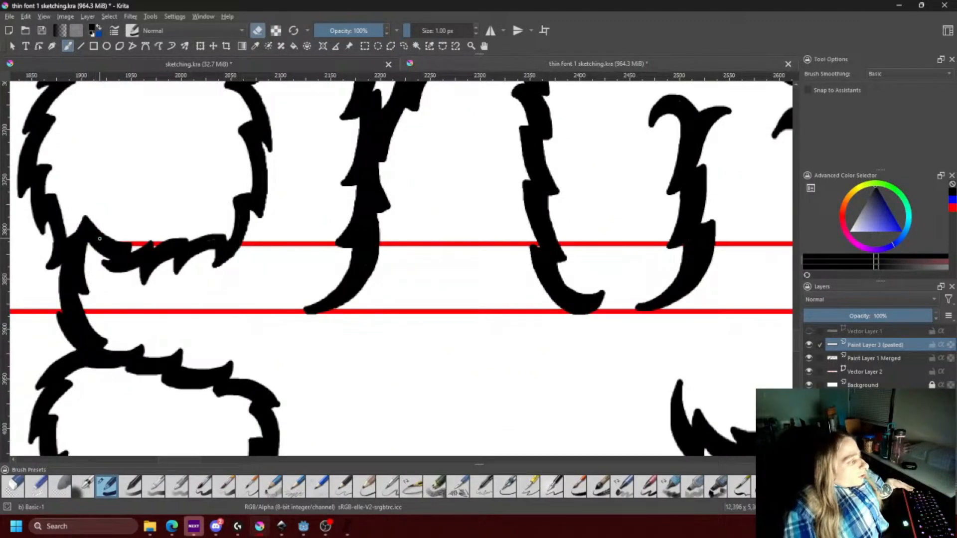
scroll(112, 309, down, 2)
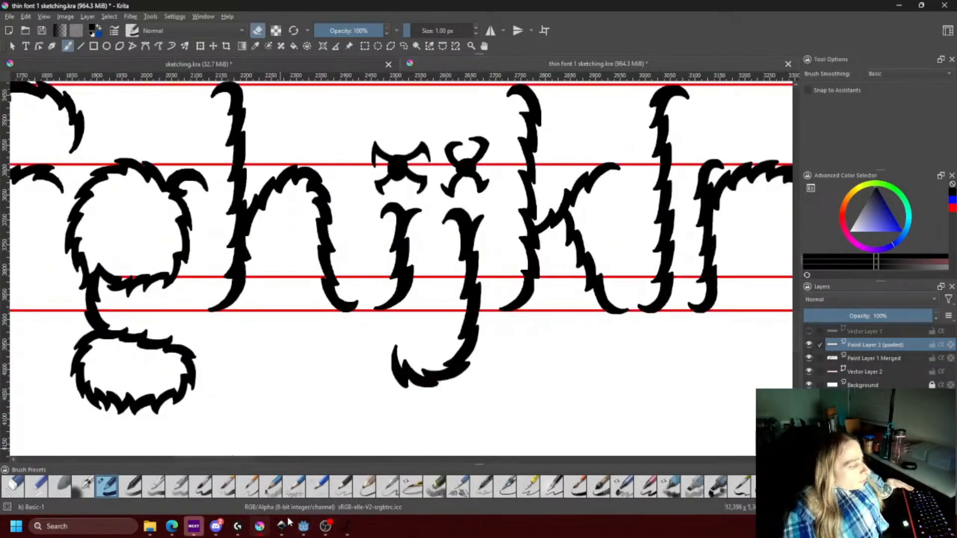
Switch back to FontForge's lowercase g glyph and move its whole outline straight down about 513 units, leaving the lower loop below the baseline.
mouse_move(347, 528)
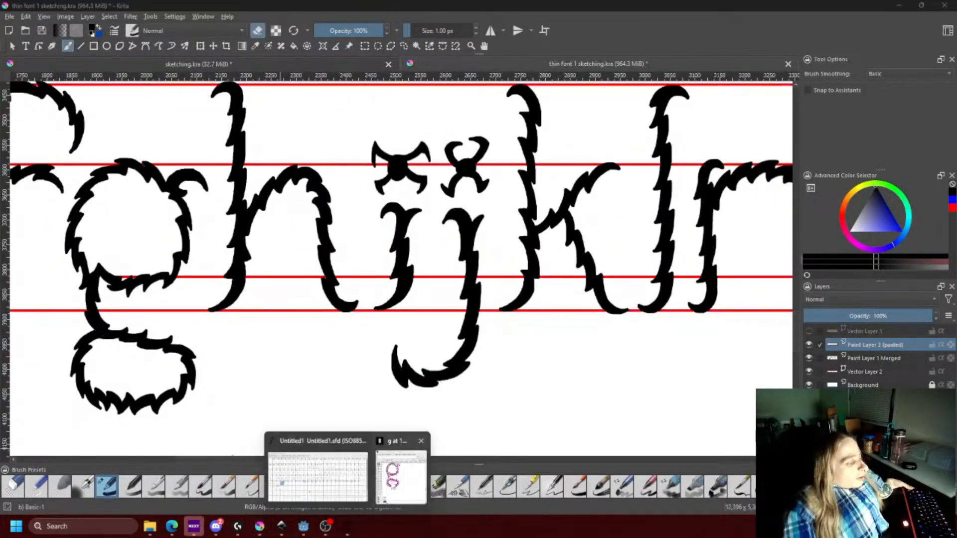
click(401, 477)
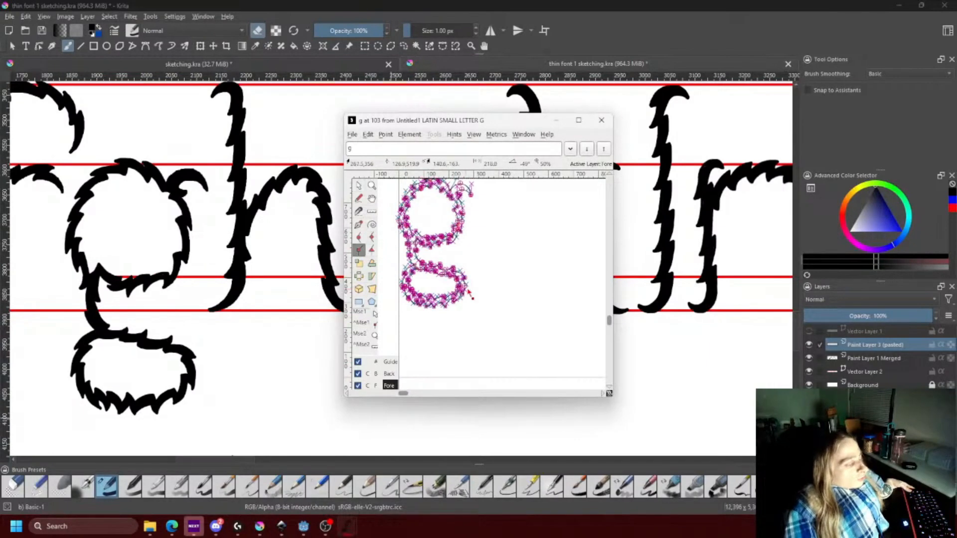
key(ctrl+a)
scroll(414, 259, up, 2)
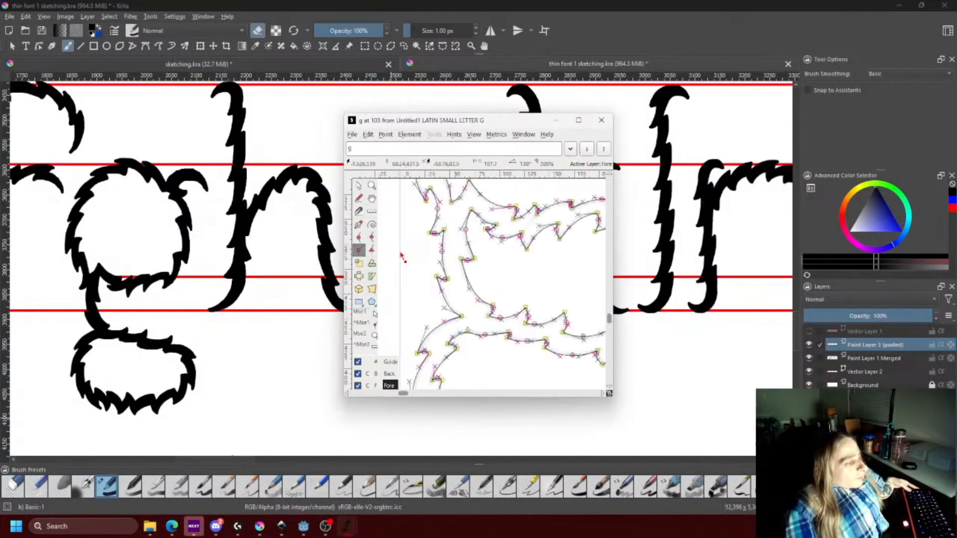
drag(431, 236, 432, 271)
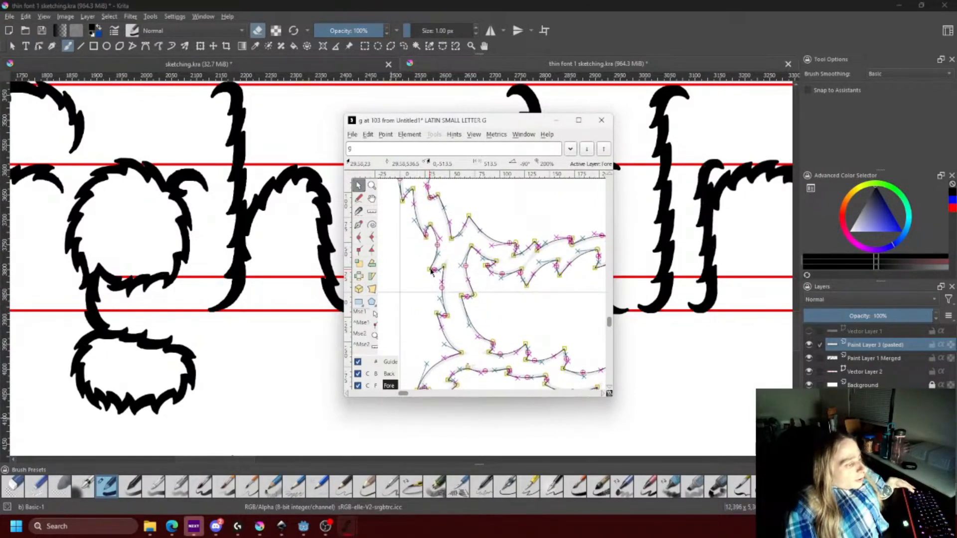
Set the lowercase g's advance width to 304 units, and lower and fit the letters h through z.
key(ctrl+f)
drag(571, 257, 498, 272)
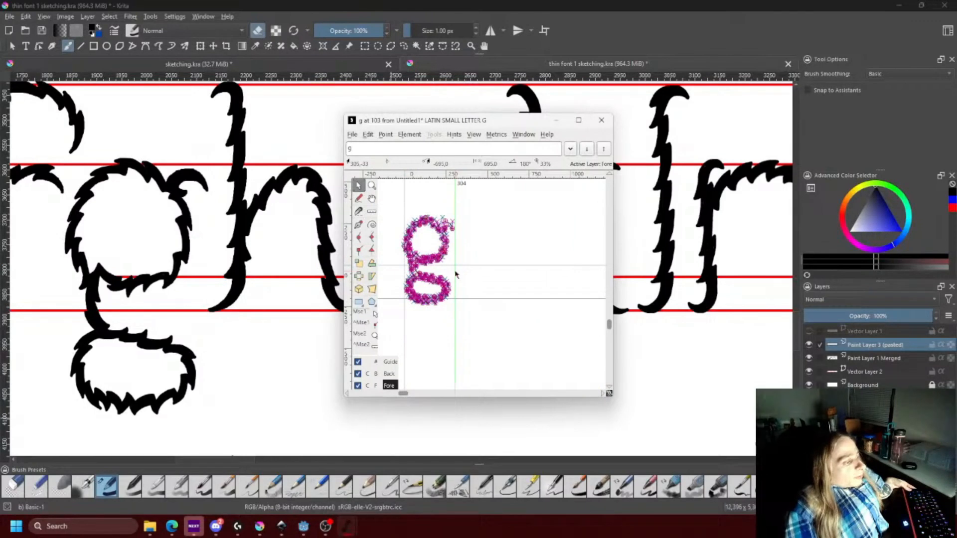
scroll(469, 236, up, 2)
scroll(469, 236, down, 2)
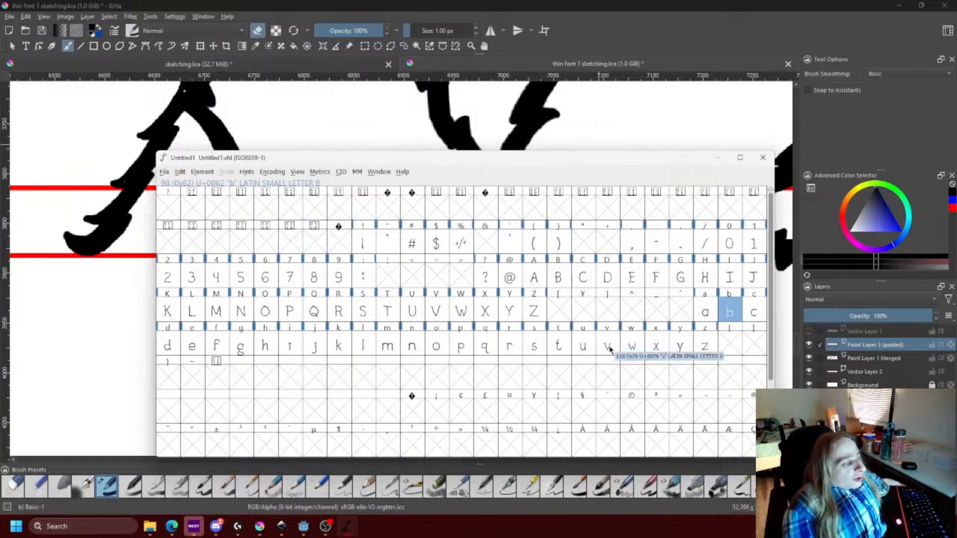
Try a wider advance width on the lowercase b glyph, undo it and close the glyph.
double_click(729, 314)
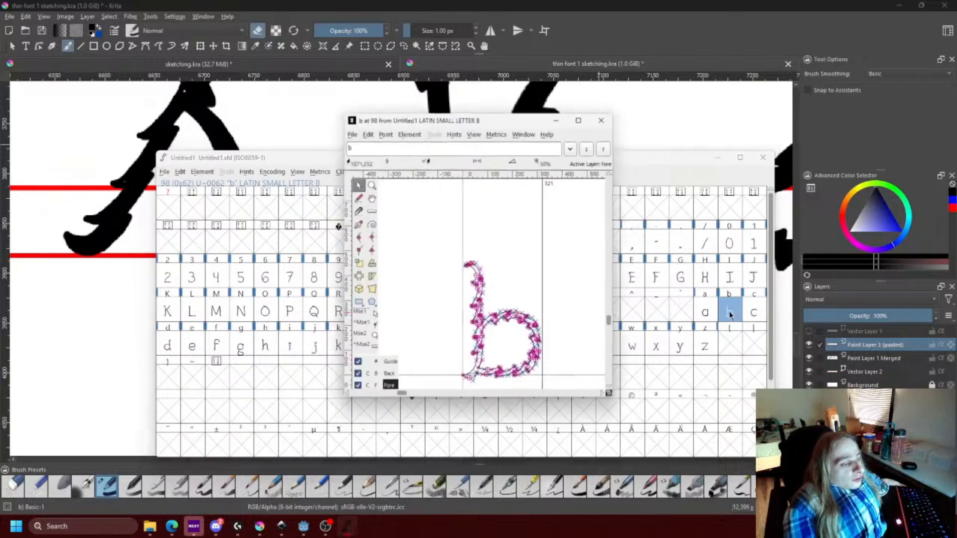
drag(543, 287, 569, 293)
key(ctrl+z)
click(602, 120)
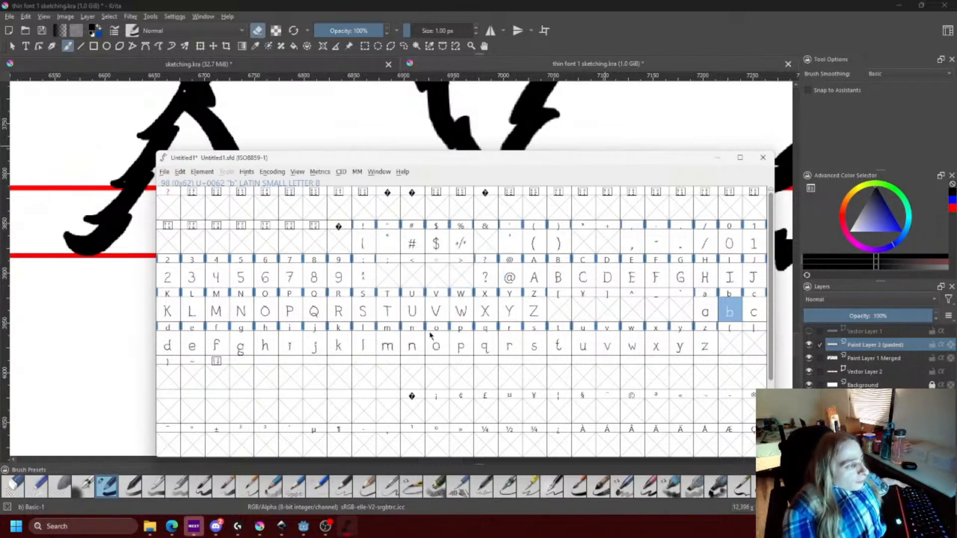
Generate the font as TrueType file Untitled1.ttf in Downloads, keeping the non-standard em size and saving despite the validation errors.
click(165, 172)
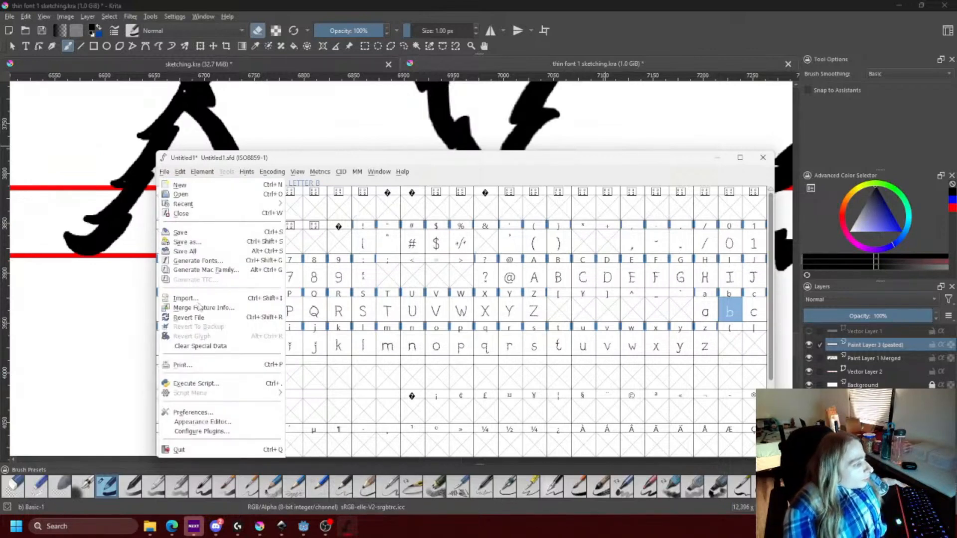
click(190, 262)
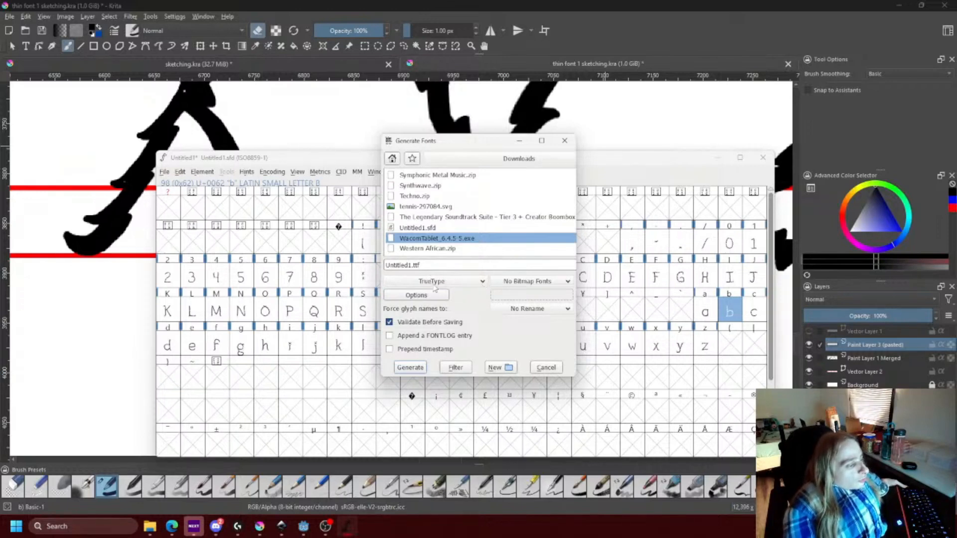
click(482, 282)
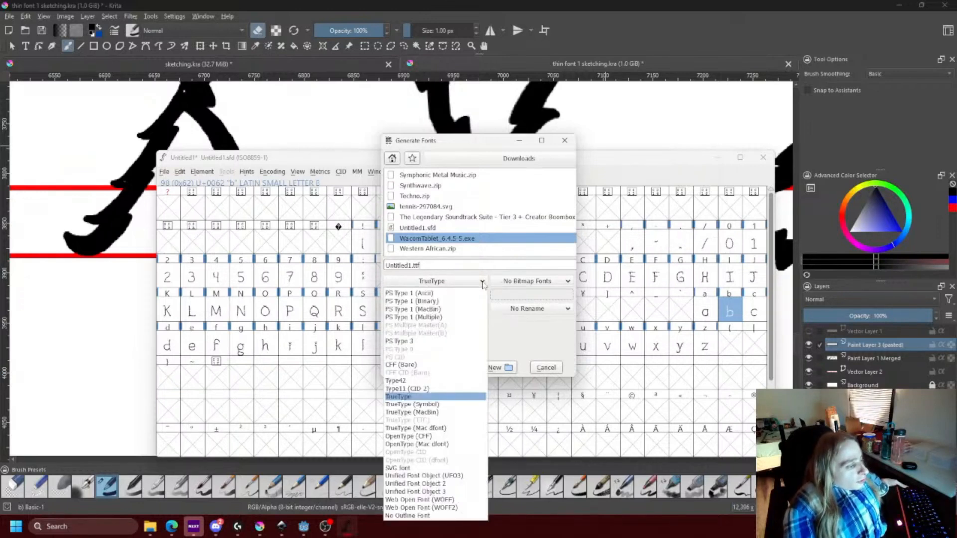
click(405, 399)
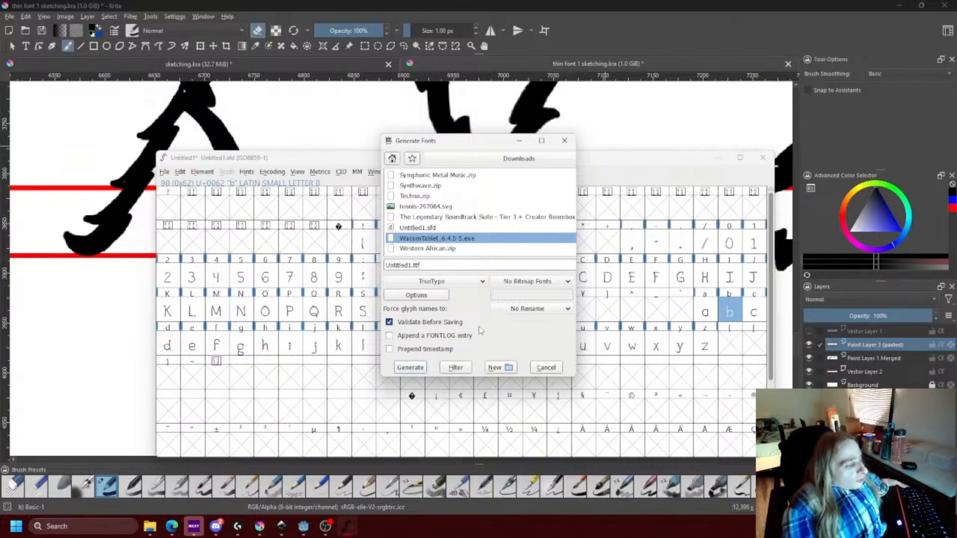
click(410, 369)
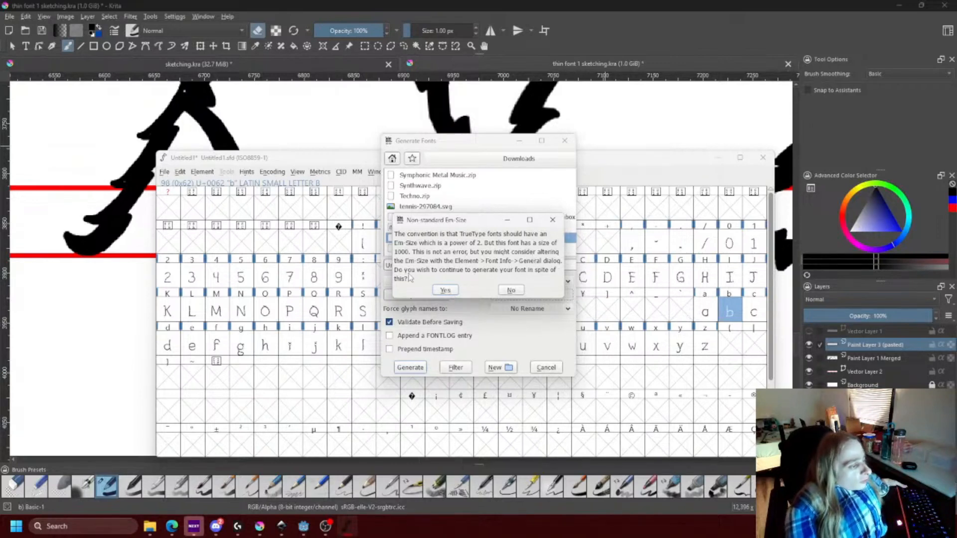
click(445, 291)
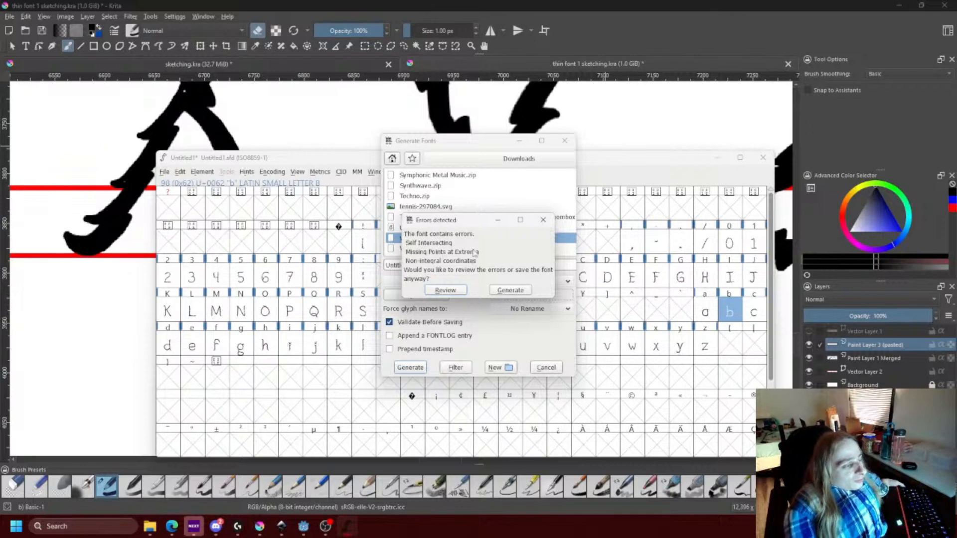
click(511, 290)
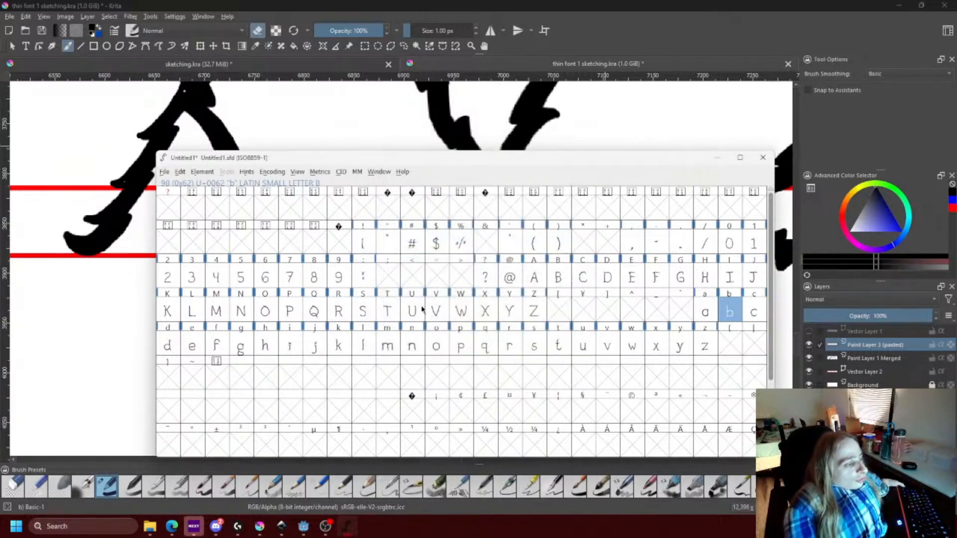
Open the generated Untitled1 TrueType font in the font viewer, examine its sample sentences and close the preview.
click(151, 533)
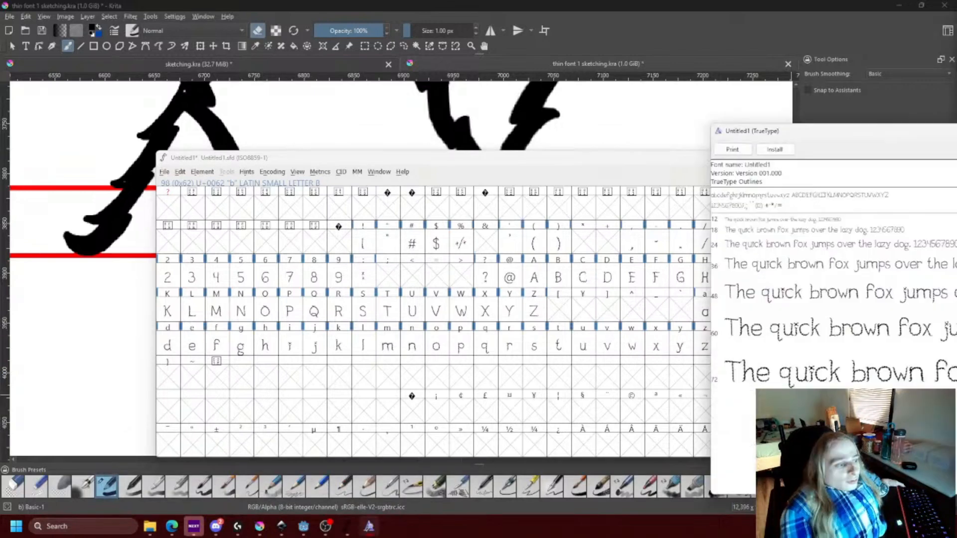
drag(937, 131, 487, 107)
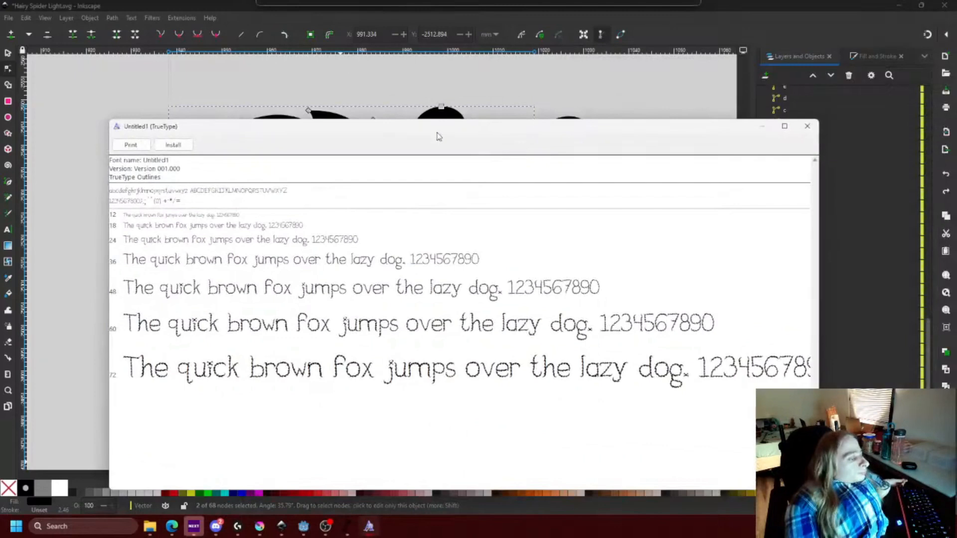
drag(439, 135, 414, 131)
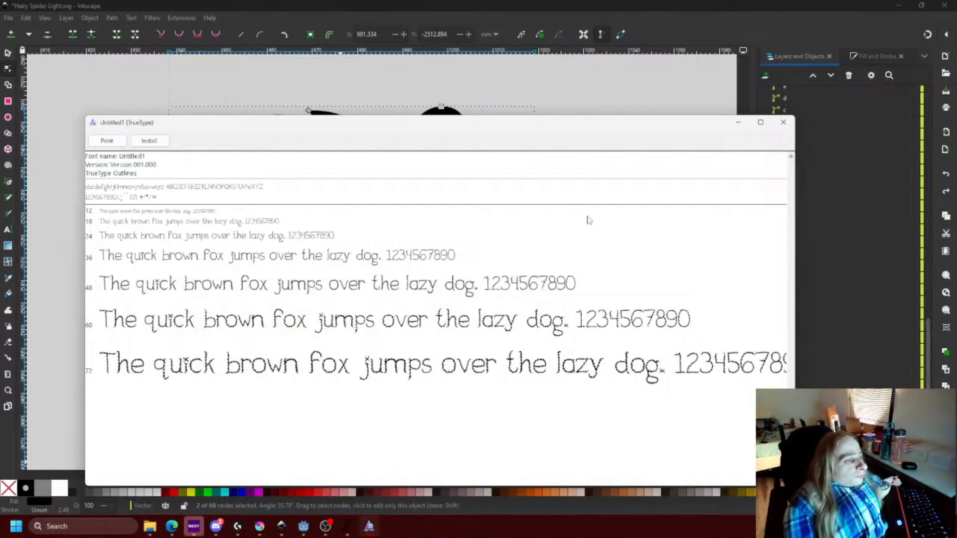
click(783, 122)
Select the lowercase q's path in Inkscape's Hairy Spider Light.svg, try reversing its direction, and undo the reversal.
click(139, 158)
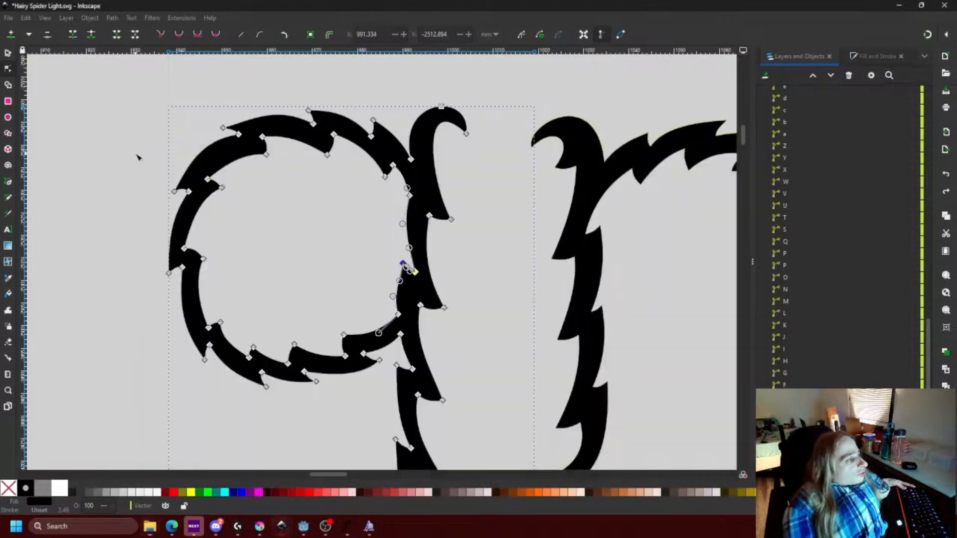
click(108, 251)
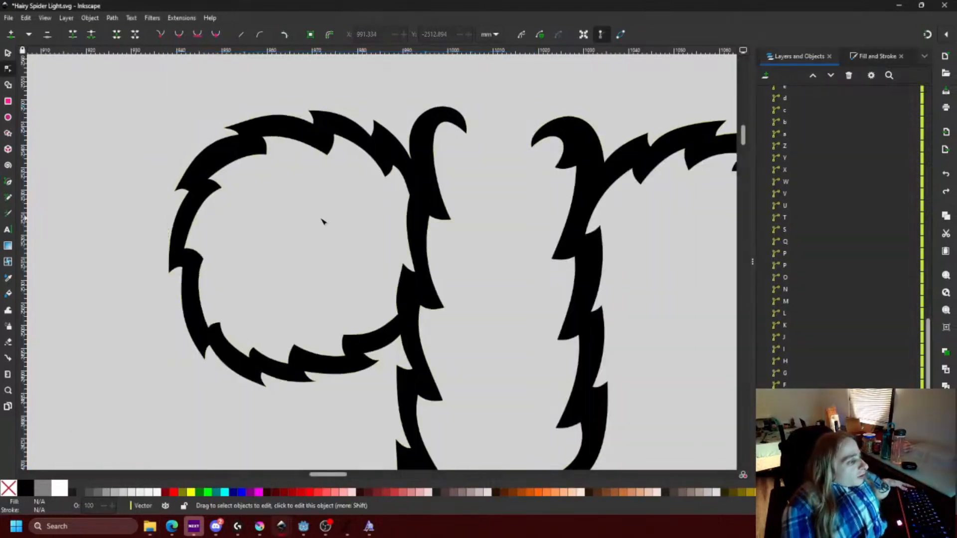
scroll(324, 222, down, 3)
scroll(349, 232, up, 3)
click(377, 220)
click(377, 219)
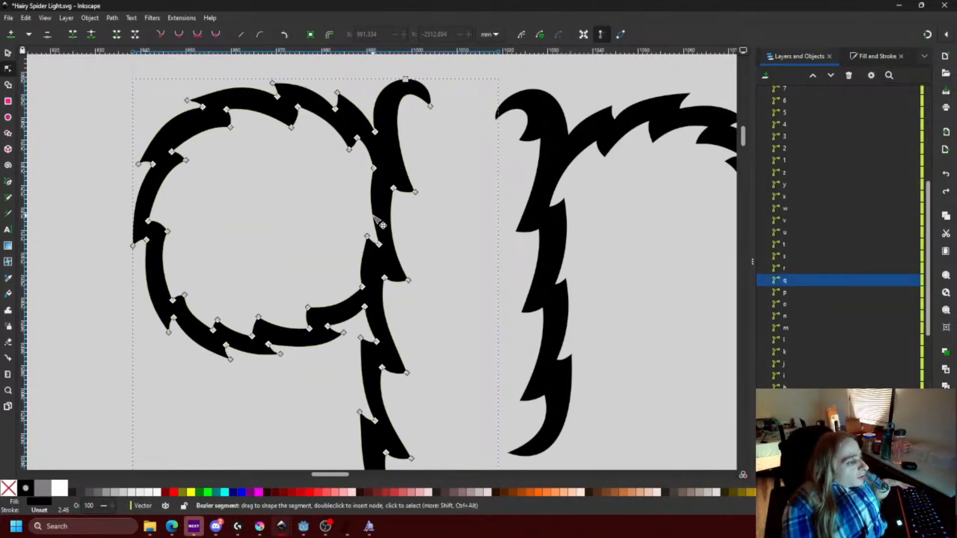
click(374, 169)
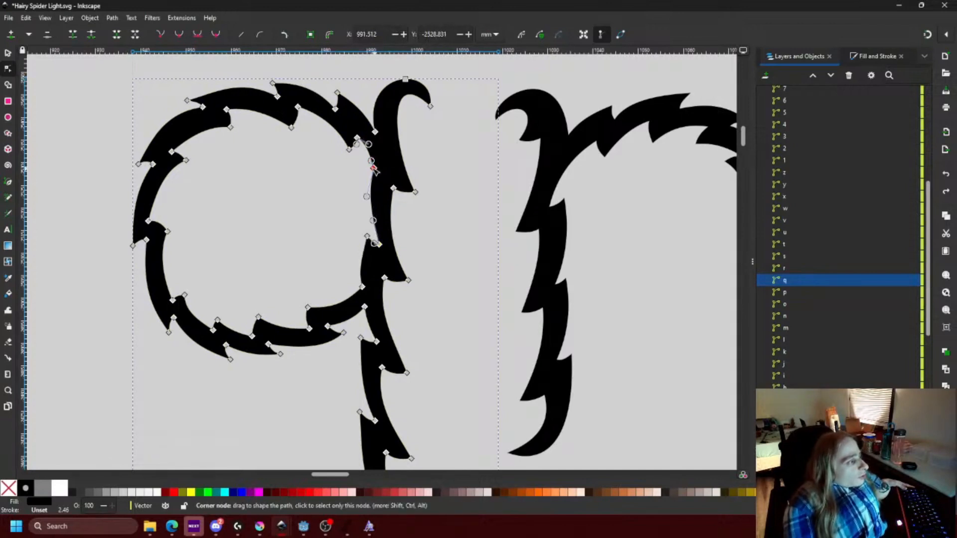
click(114, 20)
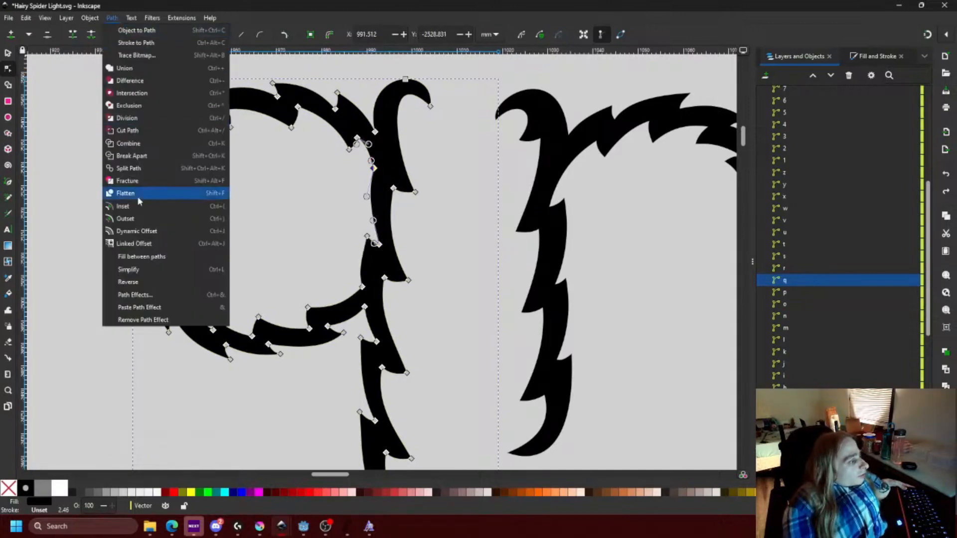
click(128, 282)
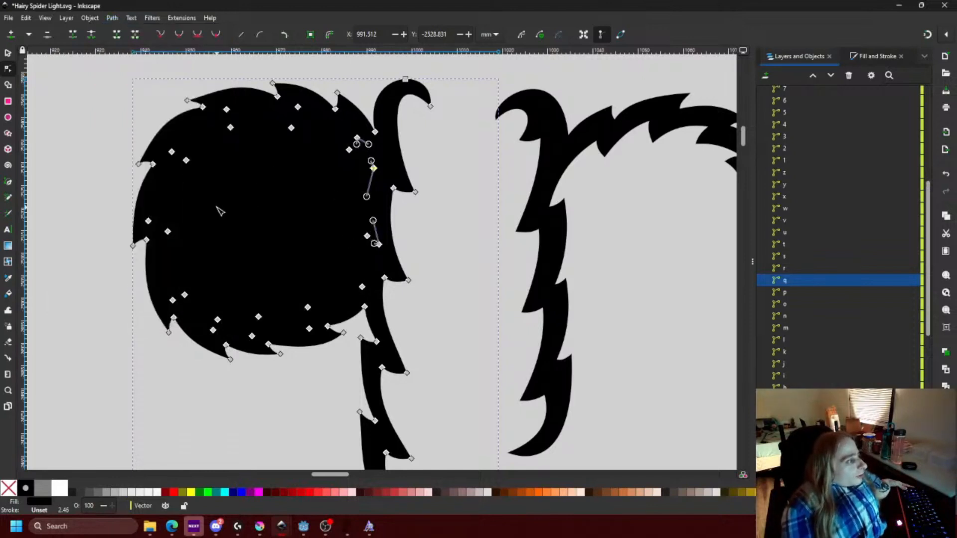
key(ctrl+z)
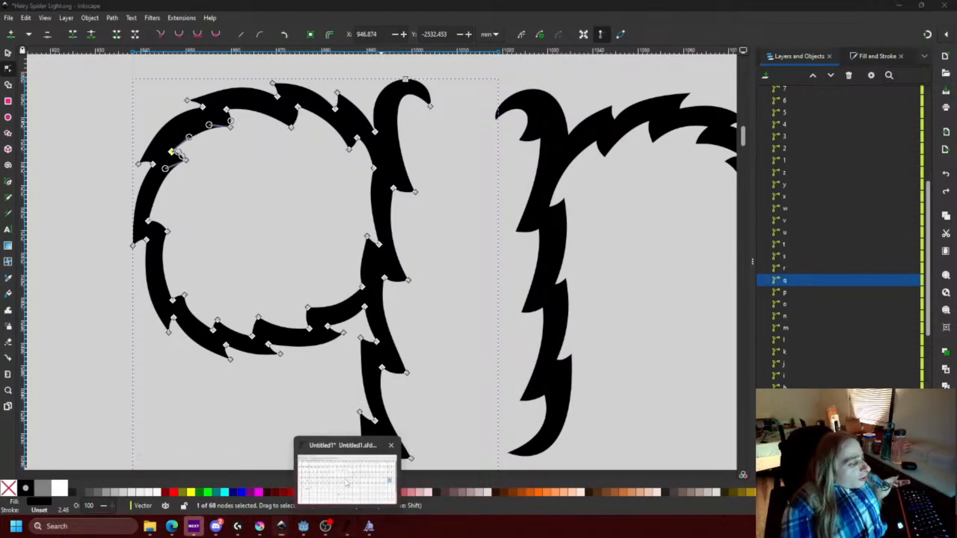
click(347, 526)
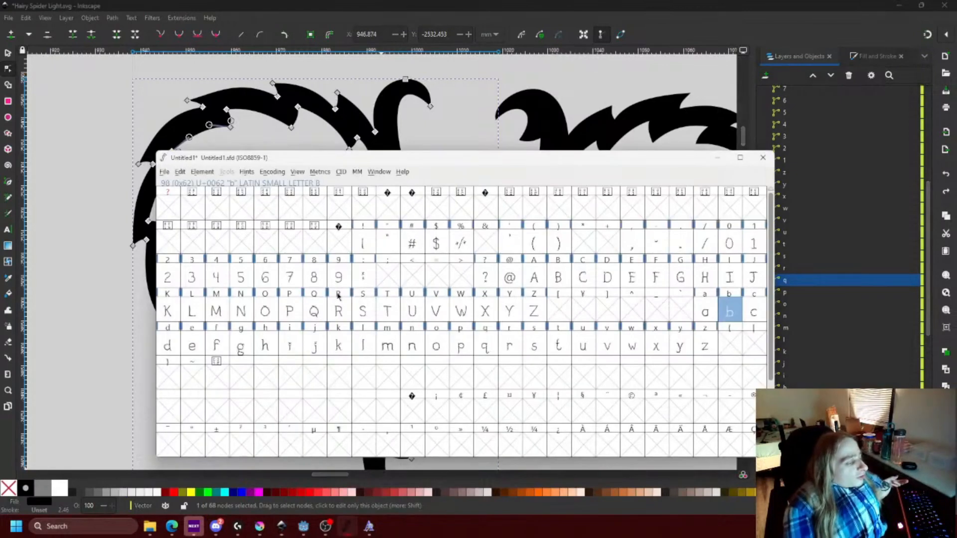
click(369, 526)
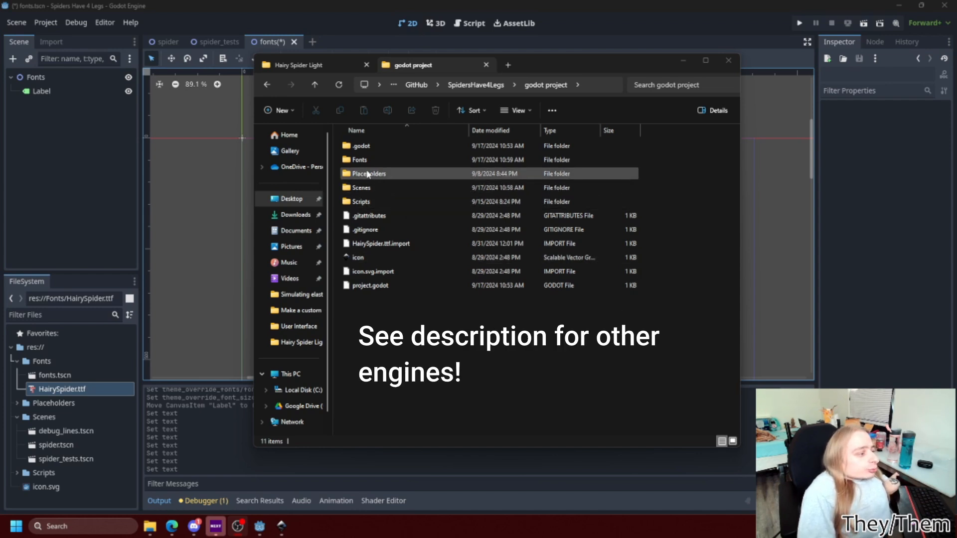
Copy the Hairy Spider Light TrueType font file from the Hairy Spider Light folder into the Godot project's Fonts folder.
click(325, 66)
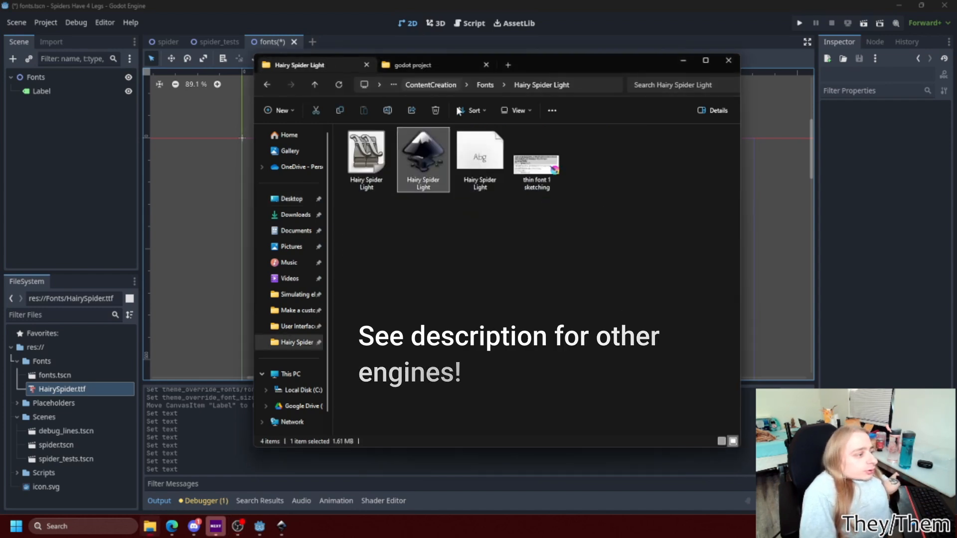
click(423, 236)
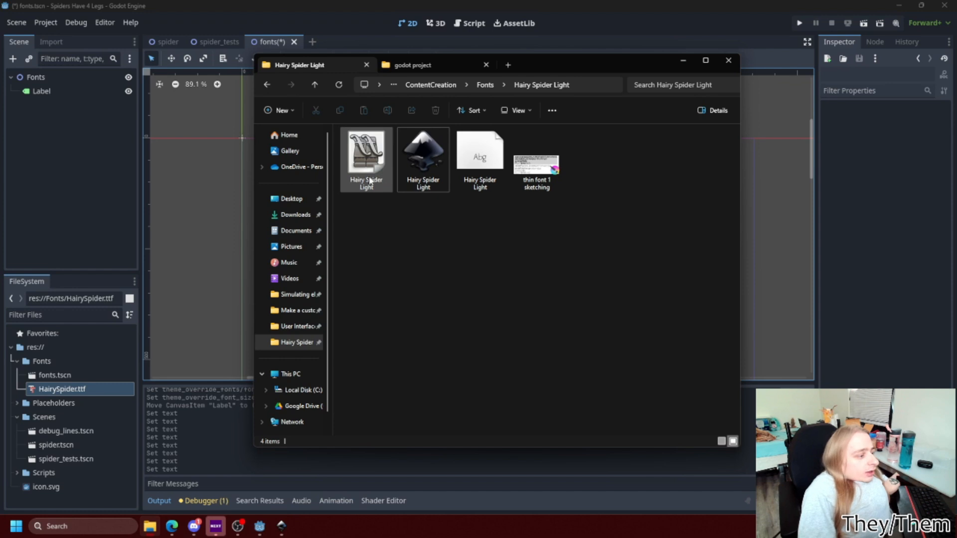
click(486, 160)
right_click(482, 167)
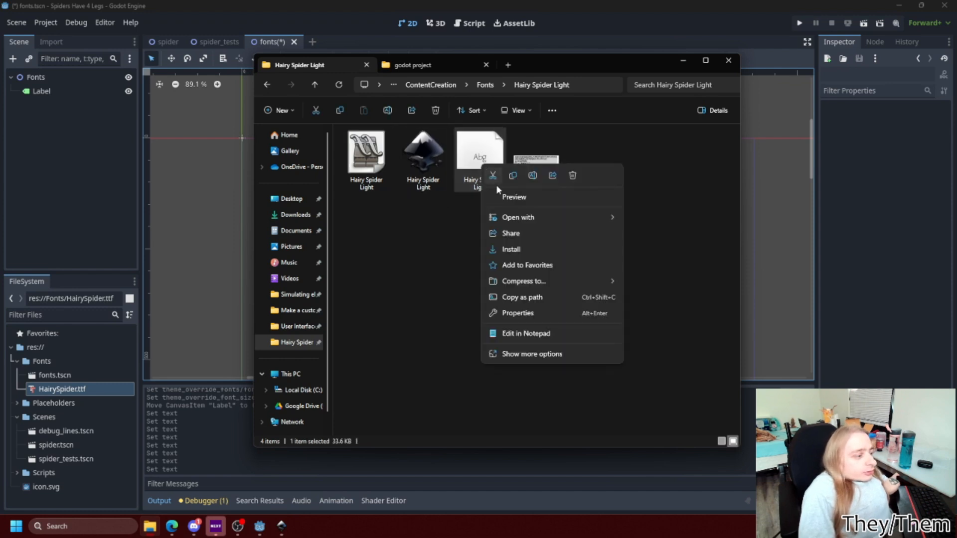
click(513, 176)
click(413, 65)
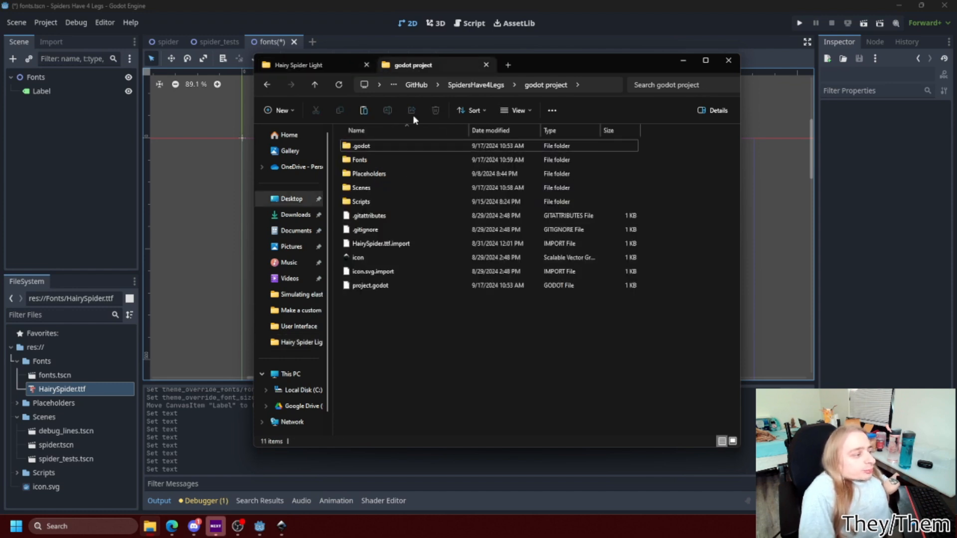
double_click(364, 159)
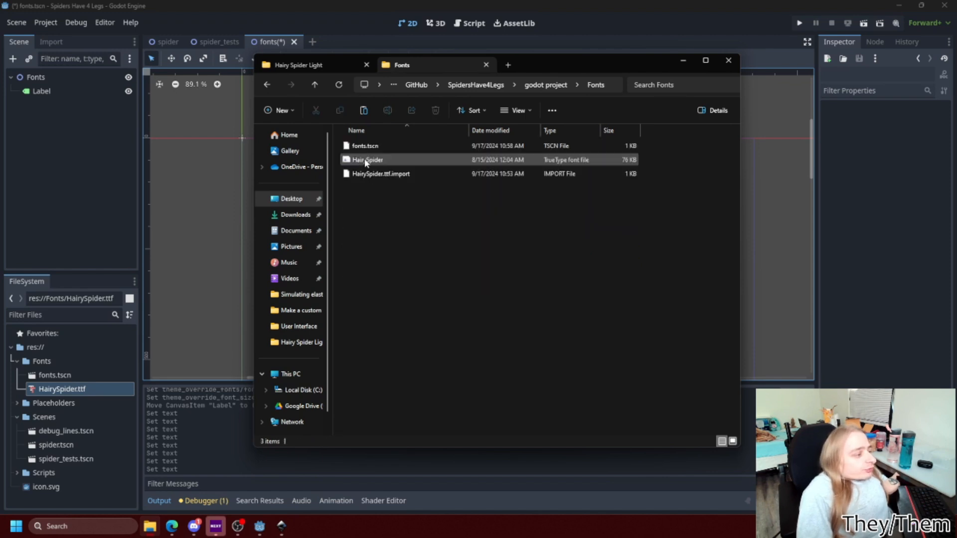
right_click(402, 257)
click(411, 270)
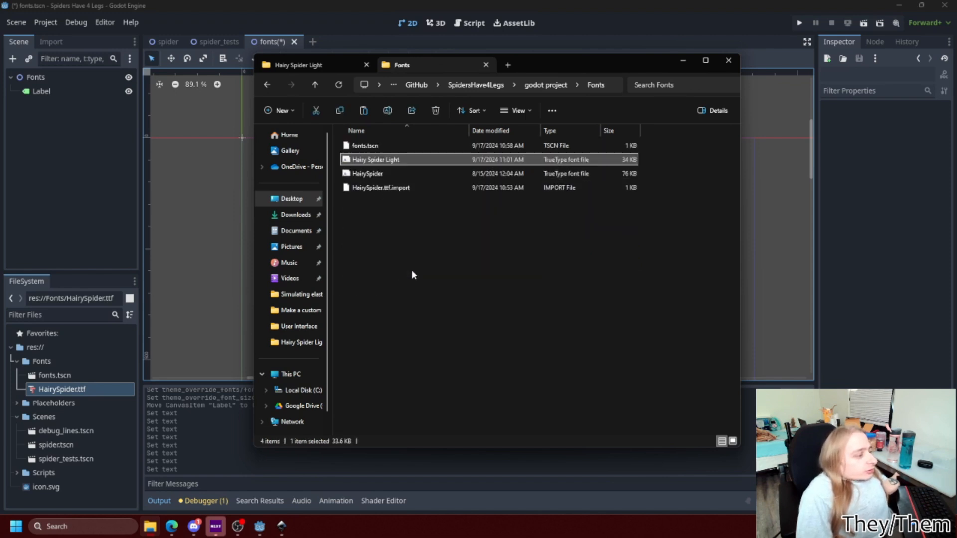
Switch to Godot and check the Hairy Spider Light.ttf and HairySpider.ttf files in the project's Fonts folder.
click(199, 253)
drag(199, 255, 198, 333)
click(59, 386)
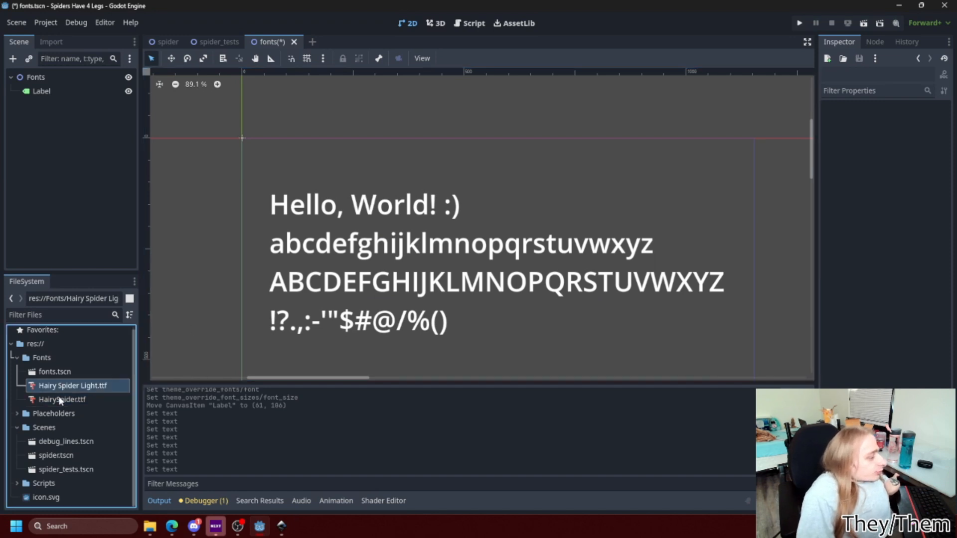
click(60, 399)
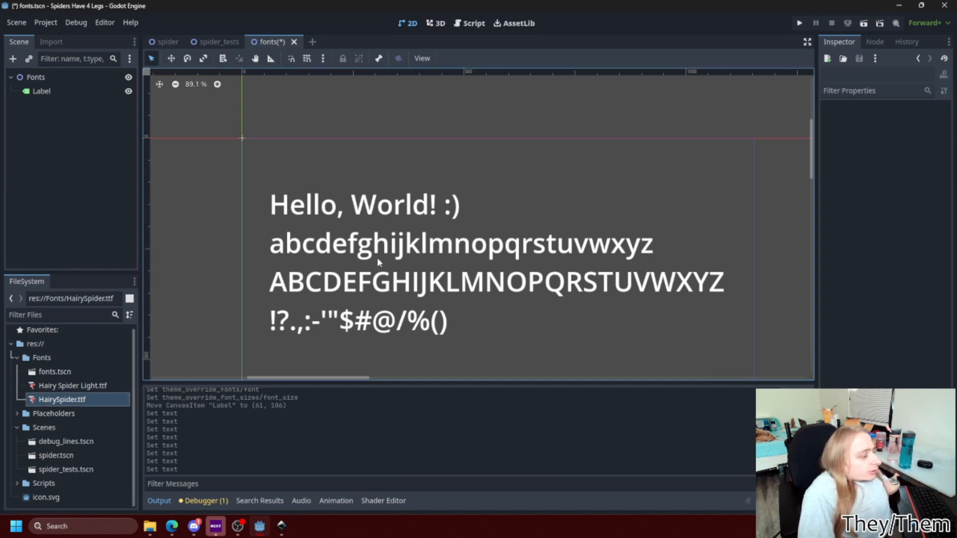
Select the sample-text Label and set its theme font override to Hairy Spider Light.ttf.
click(377, 244)
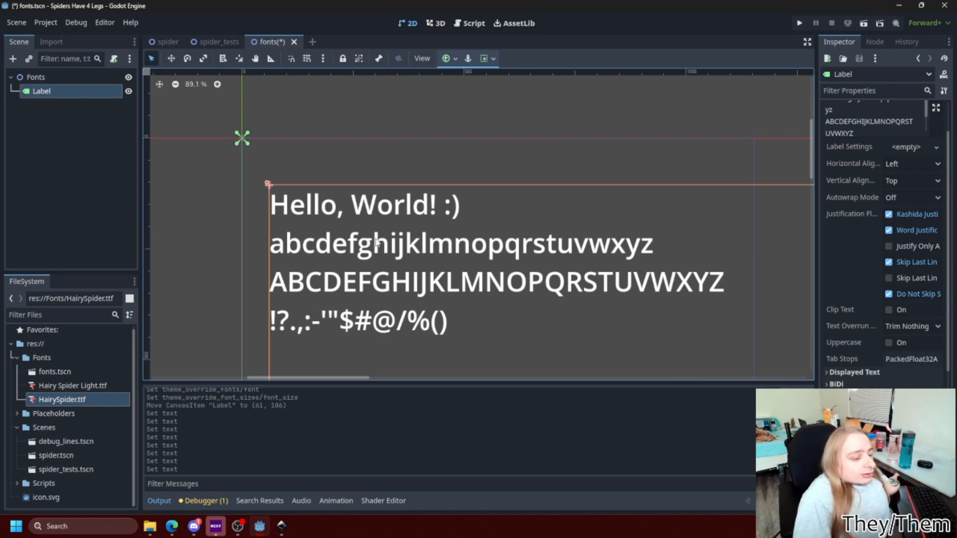
scroll(858, 307, down, 6)
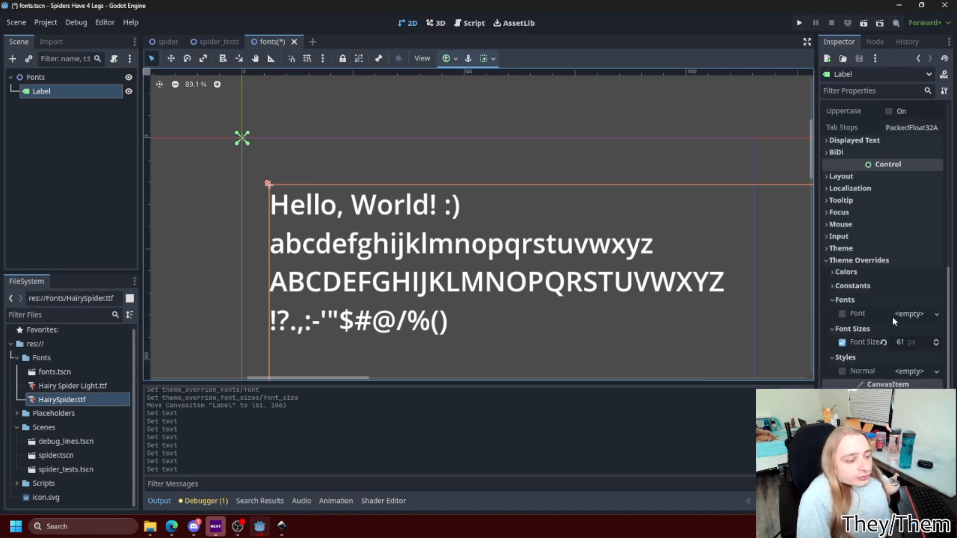
click(907, 314)
click(902, 343)
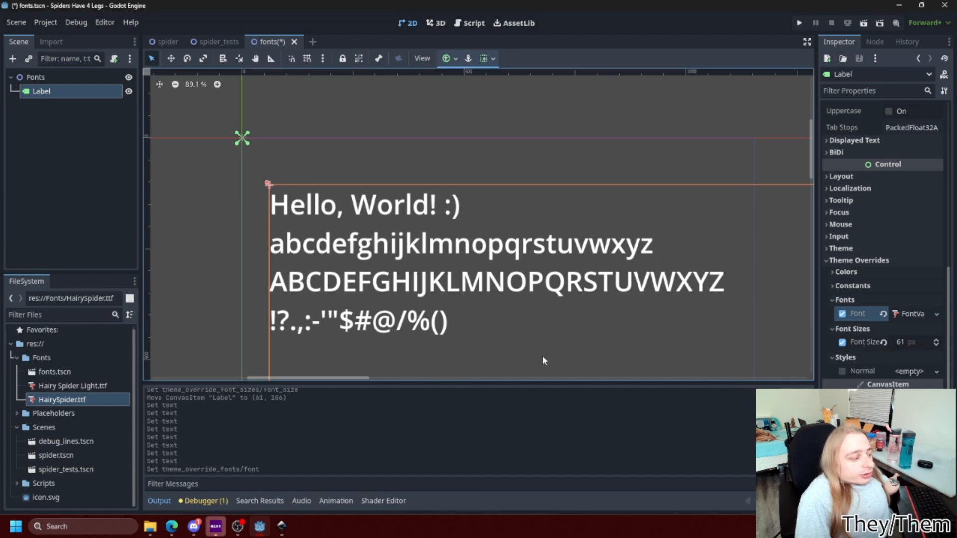
drag(56, 386, 908, 318)
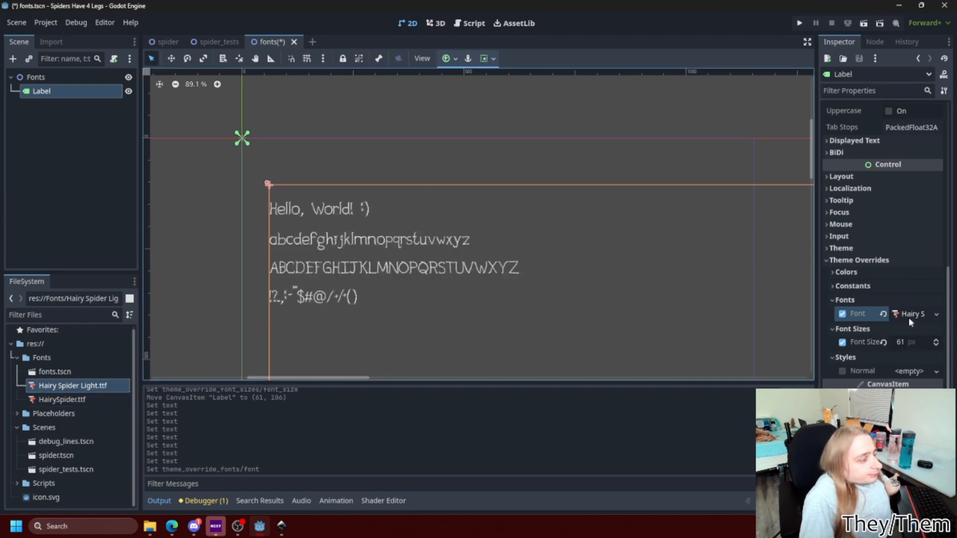
Deselect the Label and examine its lowercase alphabet up close in the new font.
click(247, 251)
scroll(280, 244, up, 8)
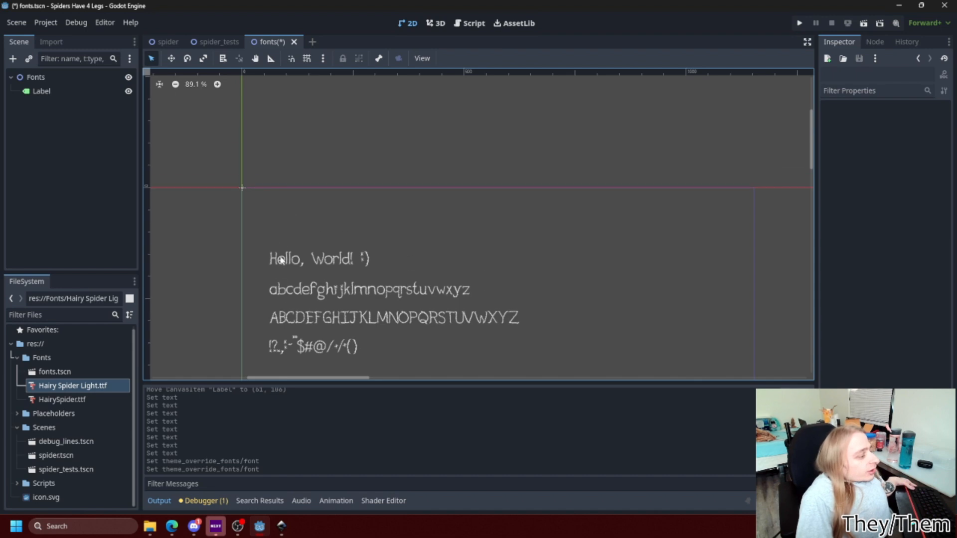
scroll(342, 200, up, 4)
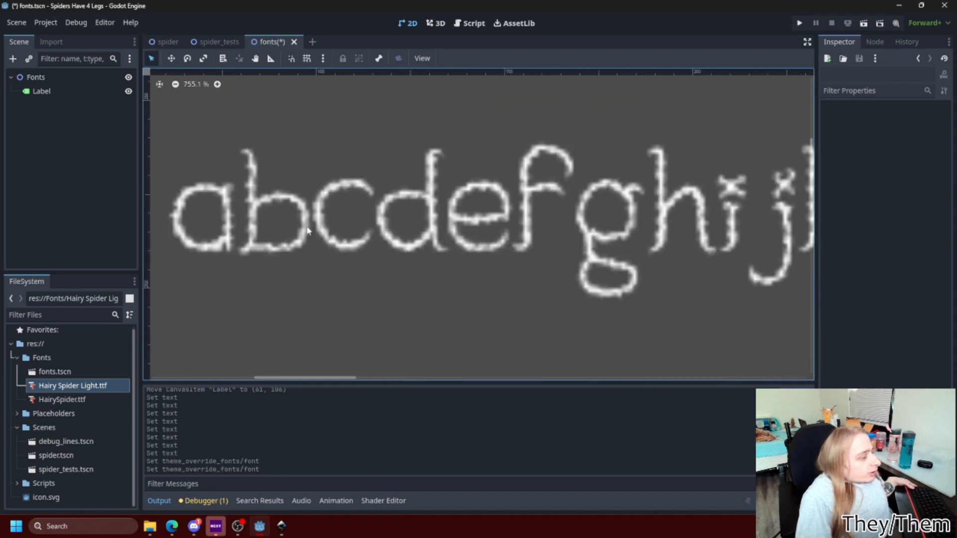
Select the sample-text Label and enlarge its theme font size override to 531 px to inspect the lettering.
scroll(342, 200, down, 10)
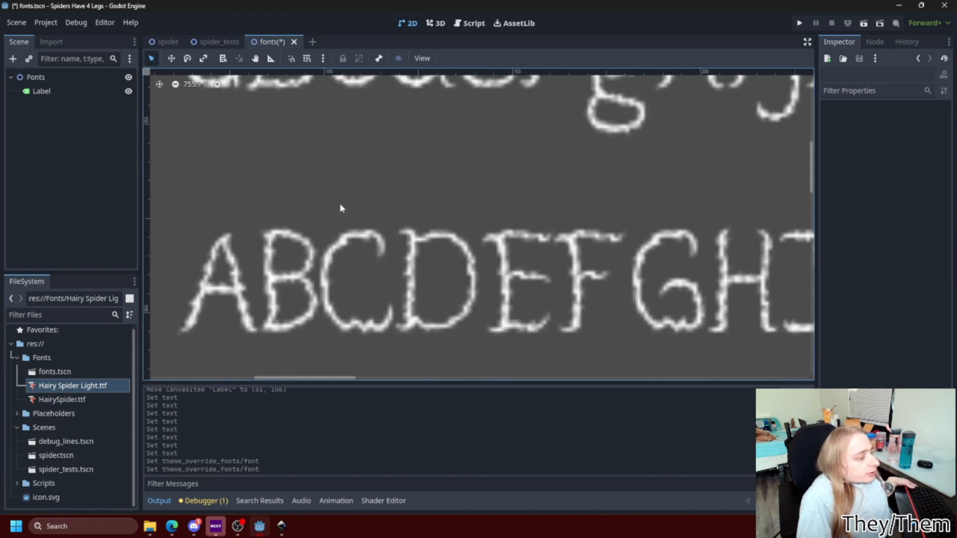
click(424, 246)
drag(884, 356, 947, 356)
scroll(561, 302, down, 2)
scroll(557, 301, down, 7)
drag(434, 268, 415, 130)
scroll(429, 211, up, 12)
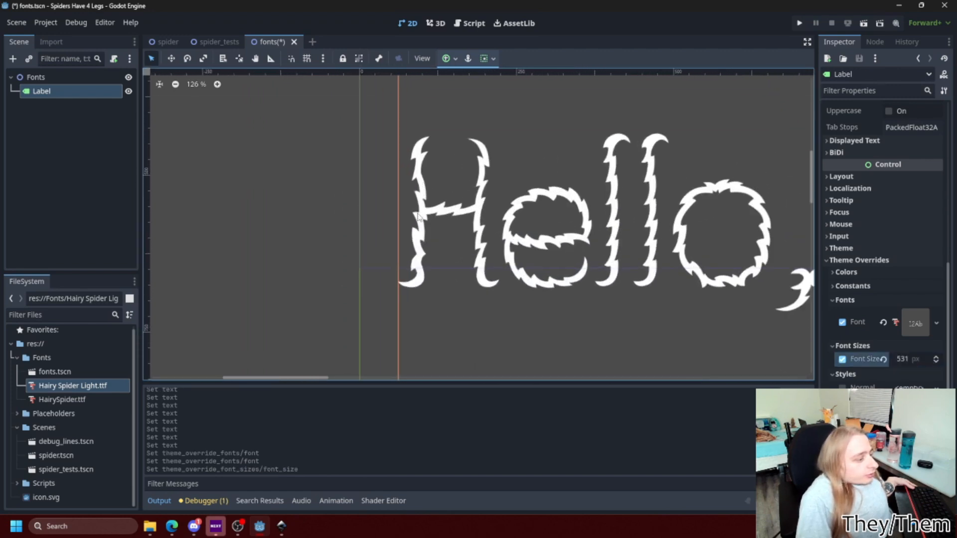
scroll(427, 214, up, 5)
scroll(428, 214, down, 3)
Reduce the Label's font size override to 466 px, run the current scene to preview it, and close the preview.
drag(888, 355, 857, 354)
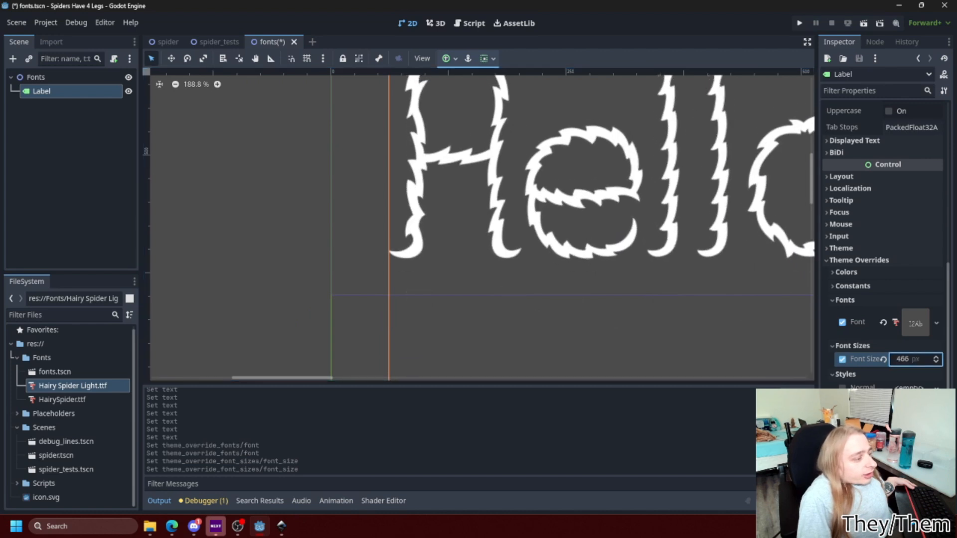
click(864, 24)
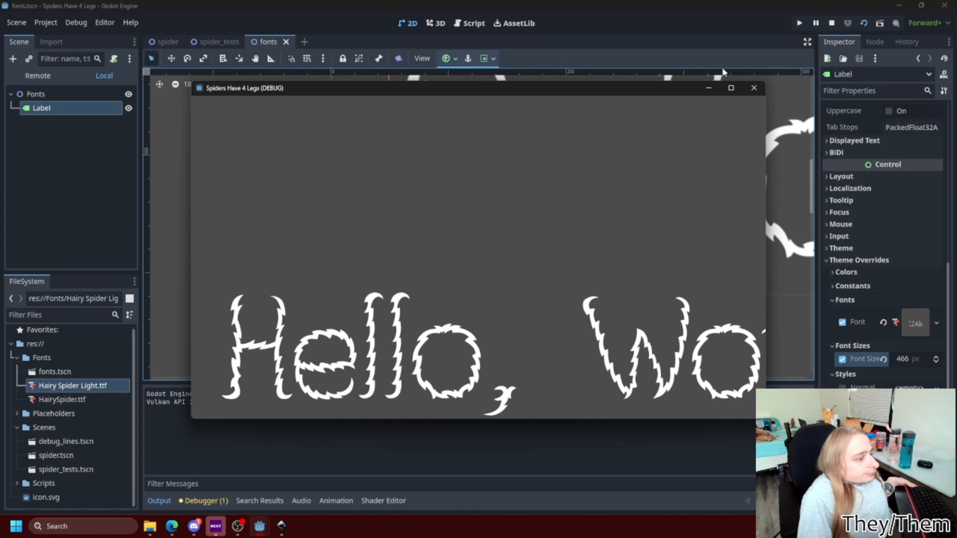
click(750, 92)
Set the Label's font size override to 91 px, preview the current scene, and close the preview window.
drag(904, 359, 716, 359)
click(864, 23)
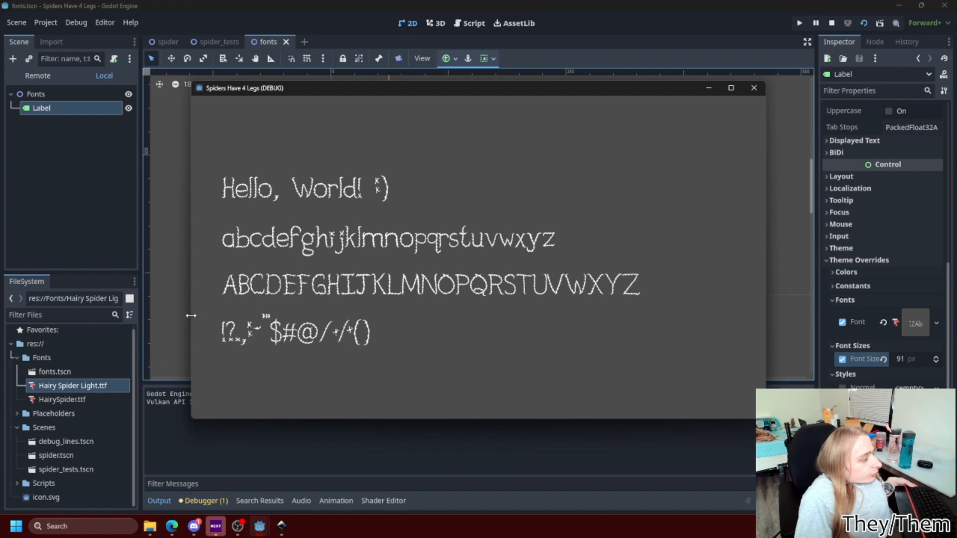
click(754, 88)
scroll(393, 249, down, 15)
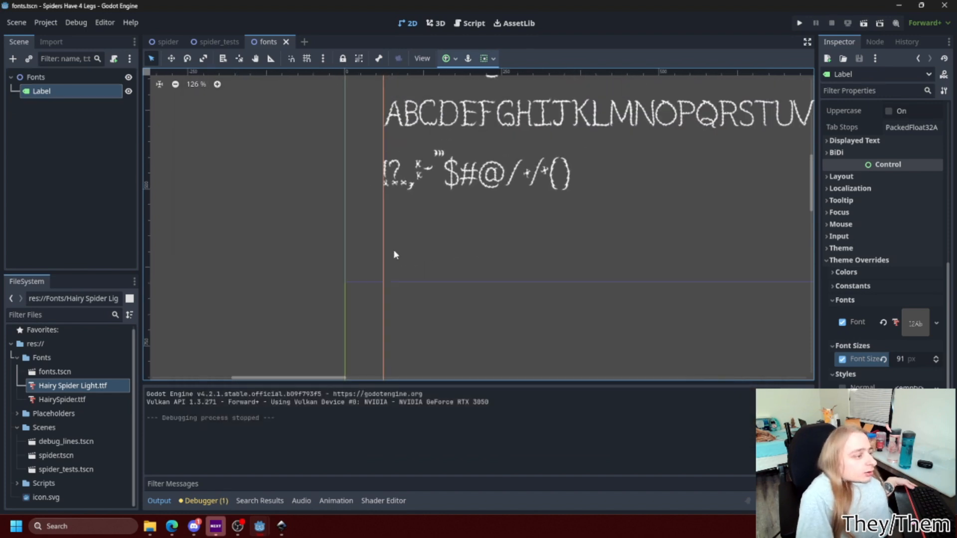
drag(486, 208, 412, 286)
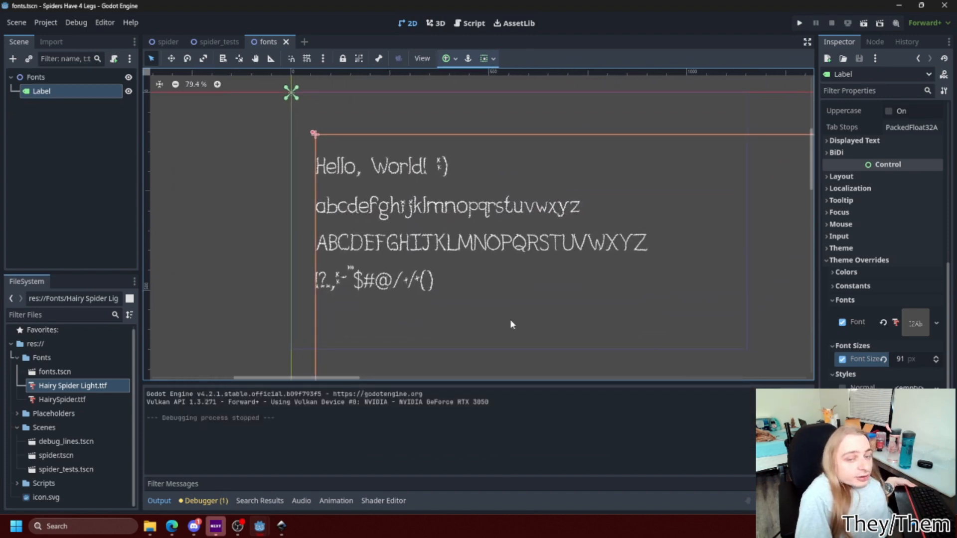
Create a new Theme resource for the Label and open it for editing.
click(851, 247)
click(902, 262)
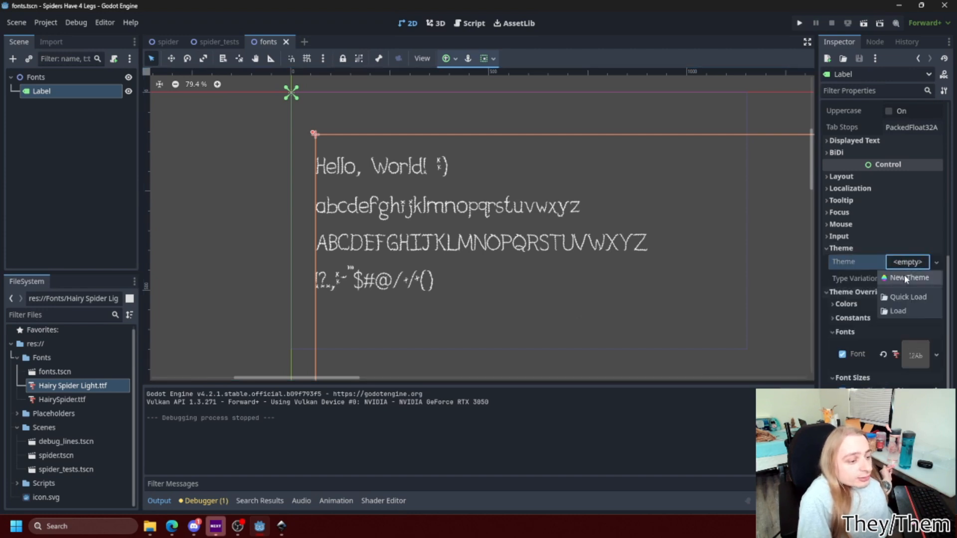
click(904, 275)
click(908, 262)
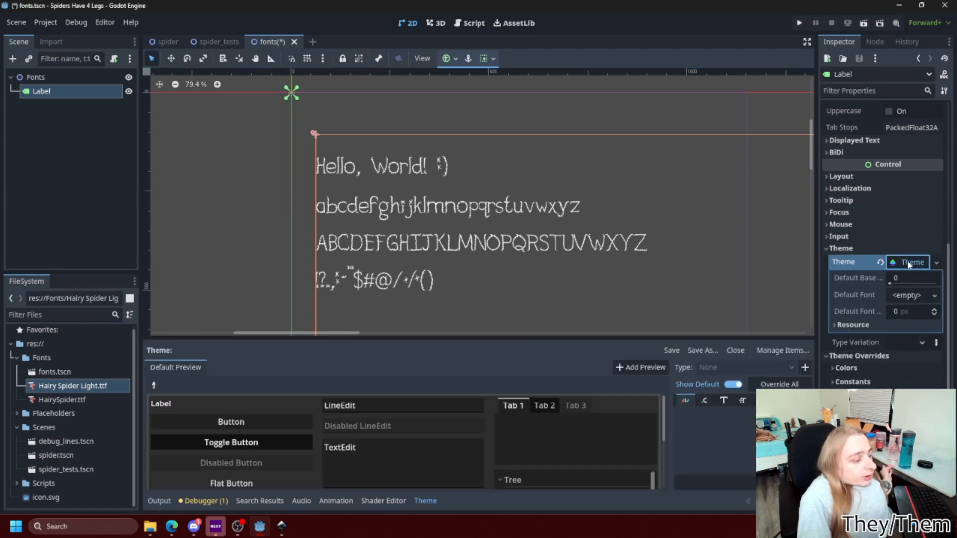